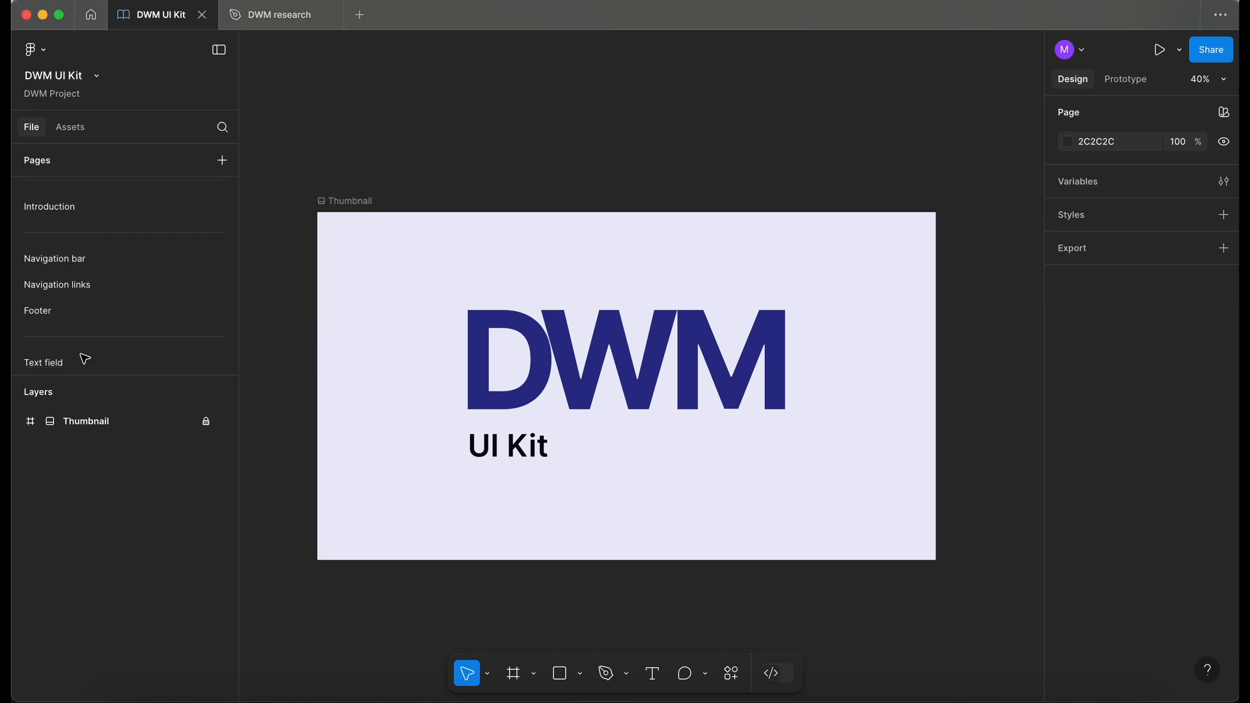
- On the Text field page, set the stroke weight of the Hovered variant's input box to 2
{"action": "left_click", "coordinate": [84, 359]}
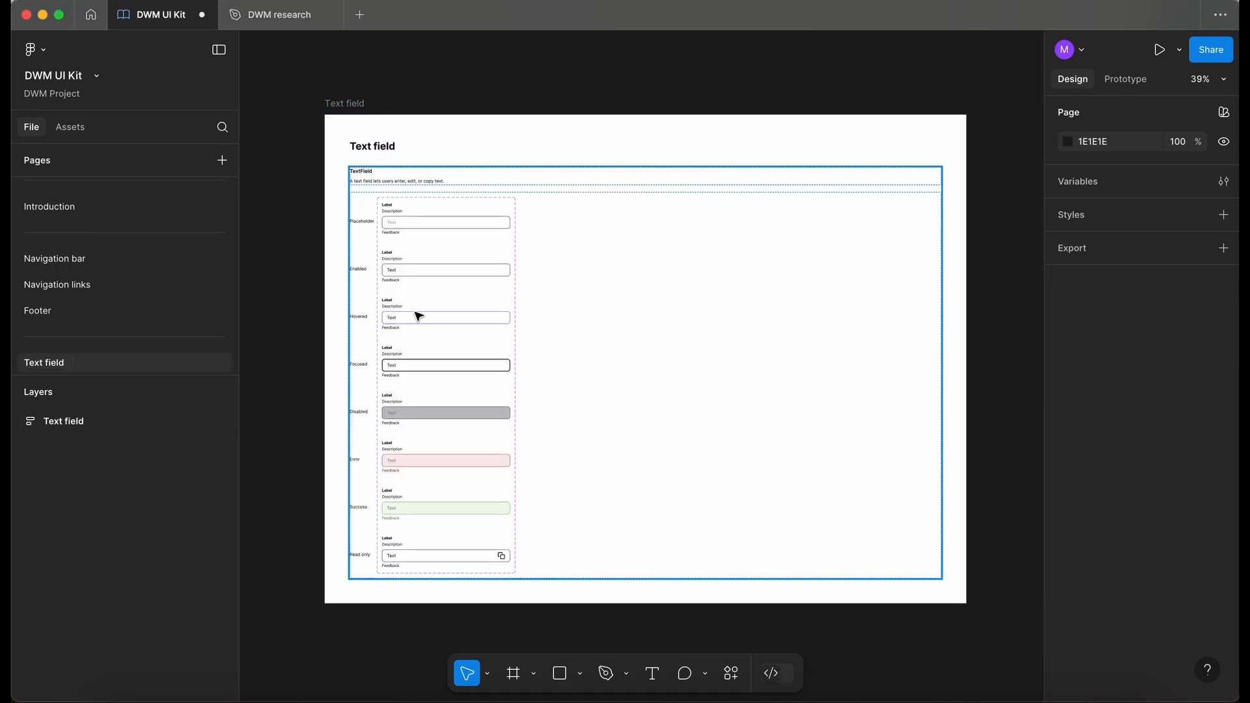
{"action": "scroll", "coordinate": [378, 233], "scroll_direction": "up", "scroll_amount": 3}
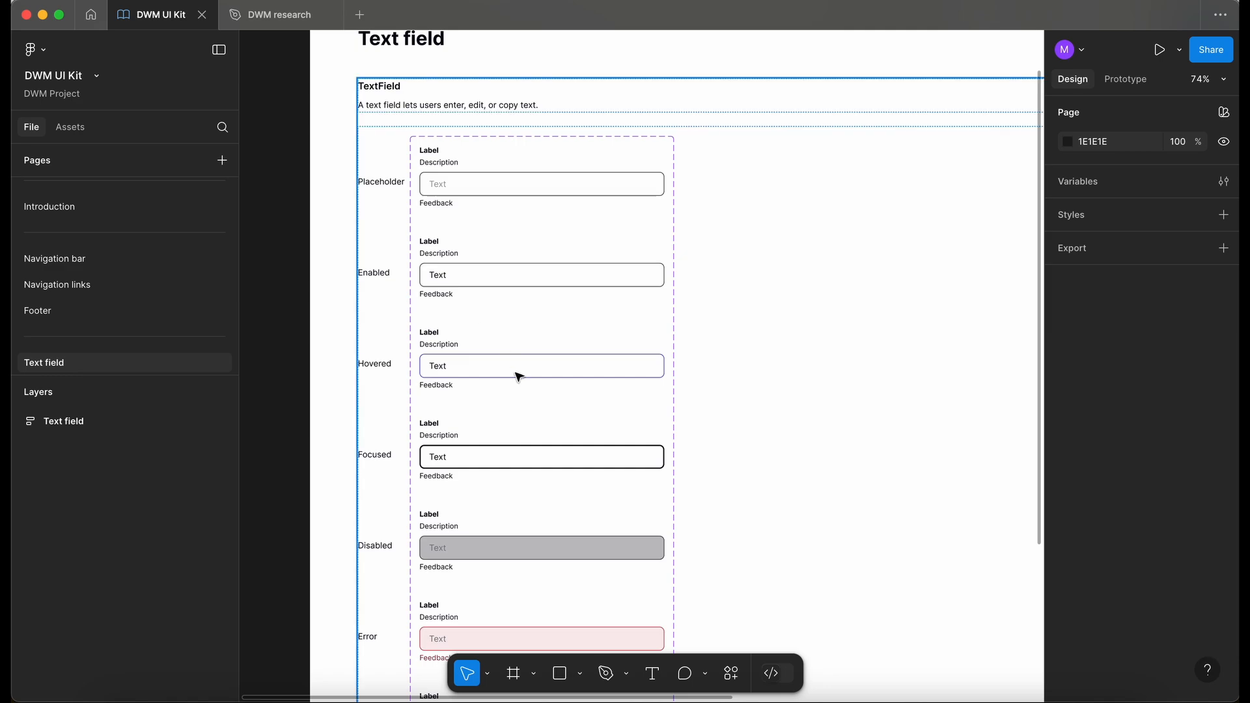
{"action": "scroll", "coordinate": [519, 373], "scroll_direction": "up", "scroll_amount": 2}
{"action": "left_click", "coordinate": [519, 362]}
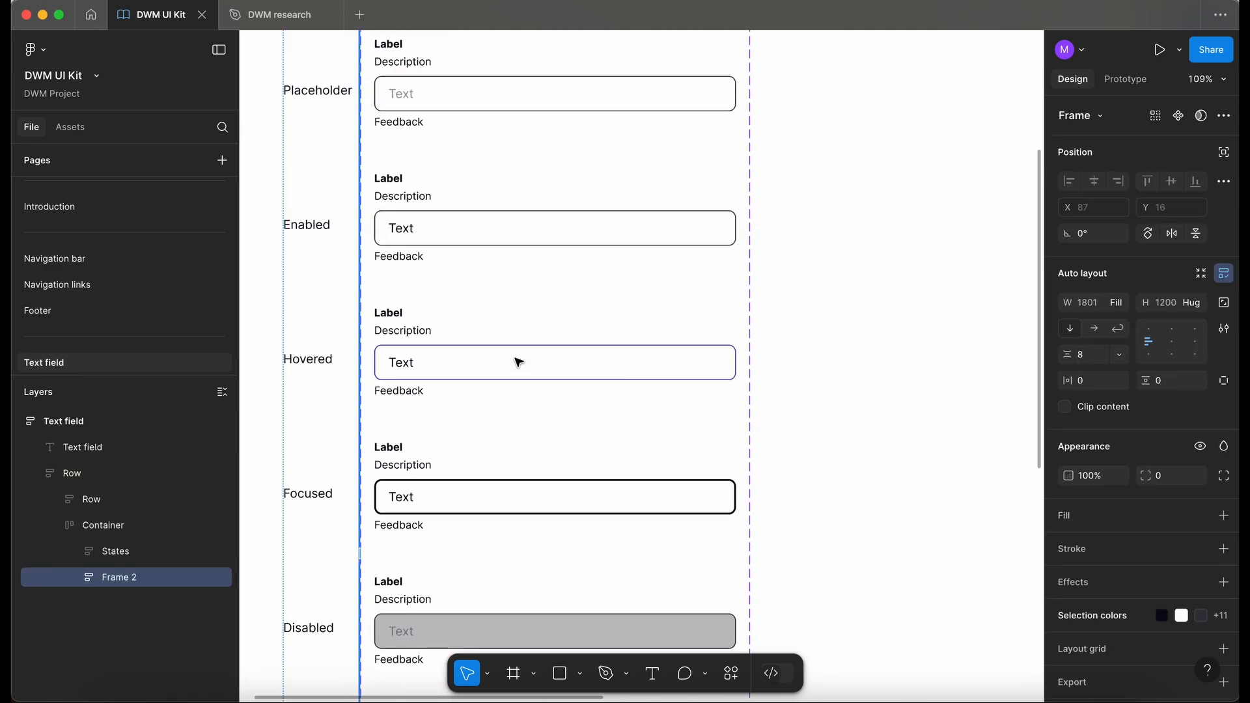
{"action": "left_click", "coordinate": [519, 362]}
{"action": "left_click", "coordinate": [519, 362]}
{"action": "left_click", "coordinate": [545, 365]}
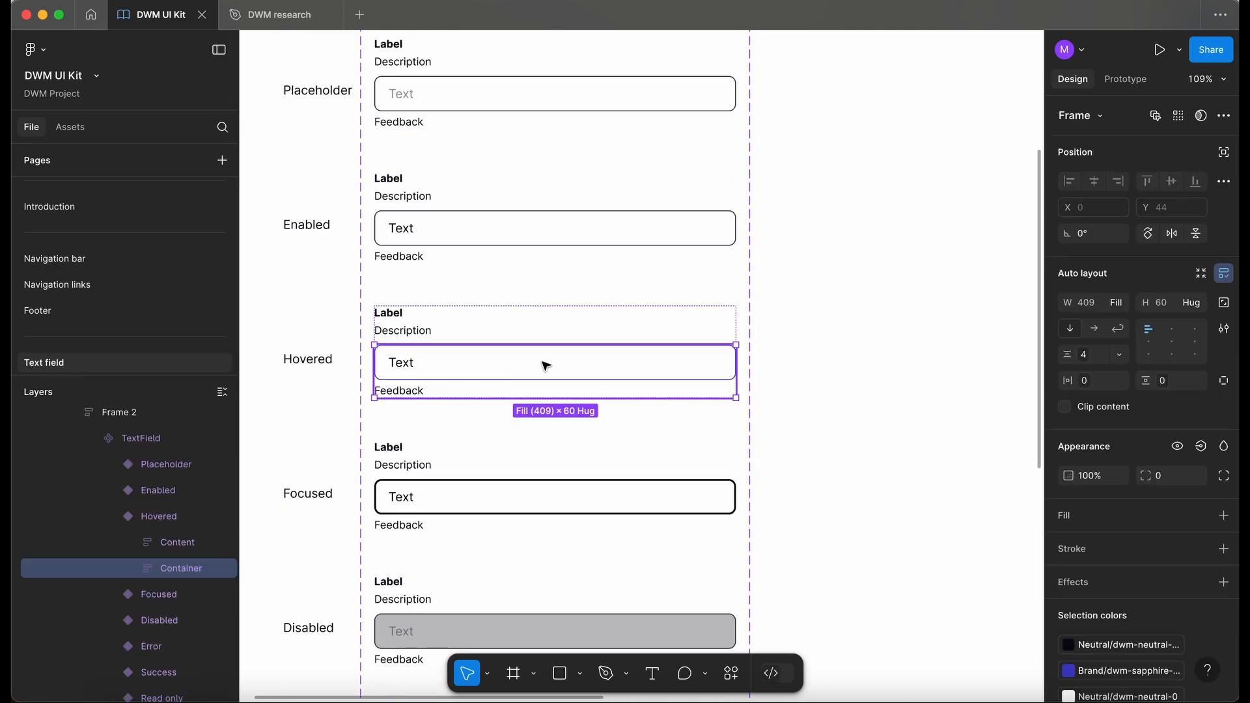
{"action": "left_click", "coordinate": [546, 365]}
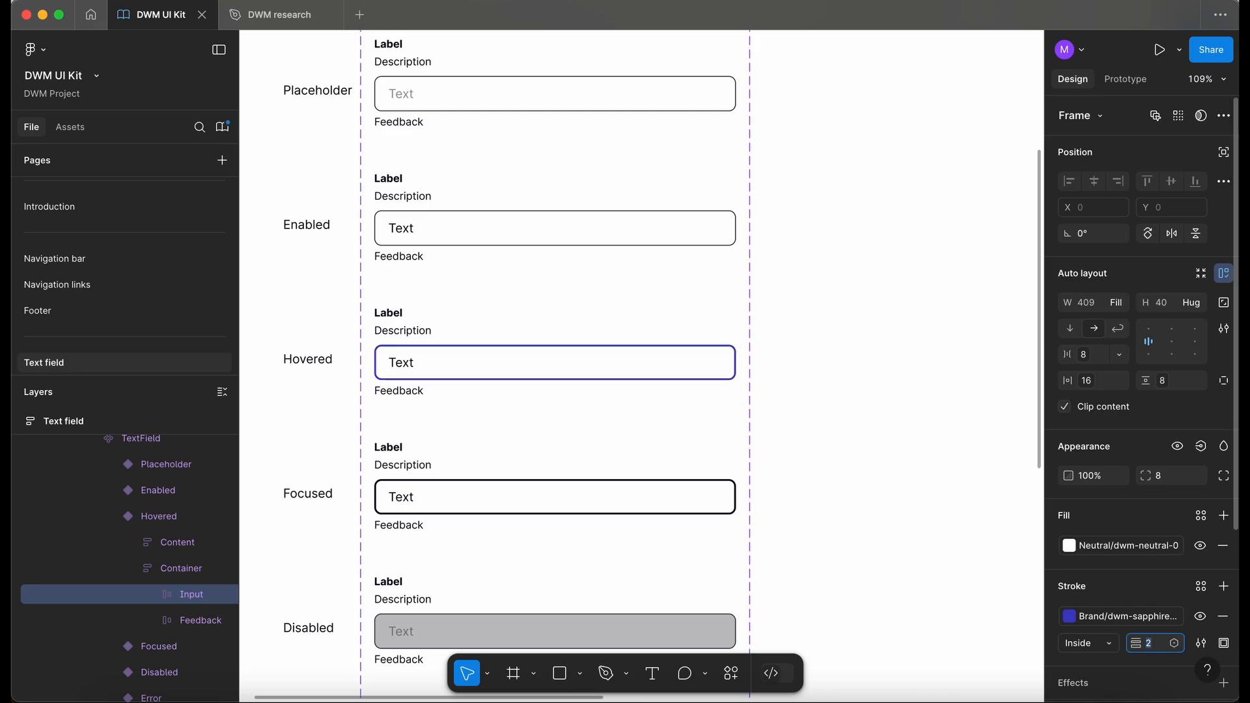
- Deselect the input box and lock the Text field frame
{"action": "left_click", "coordinate": [791, 351]}
{"action": "scroll", "coordinate": [788, 349], "scroll_direction": "down", "scroll_amount": 5}
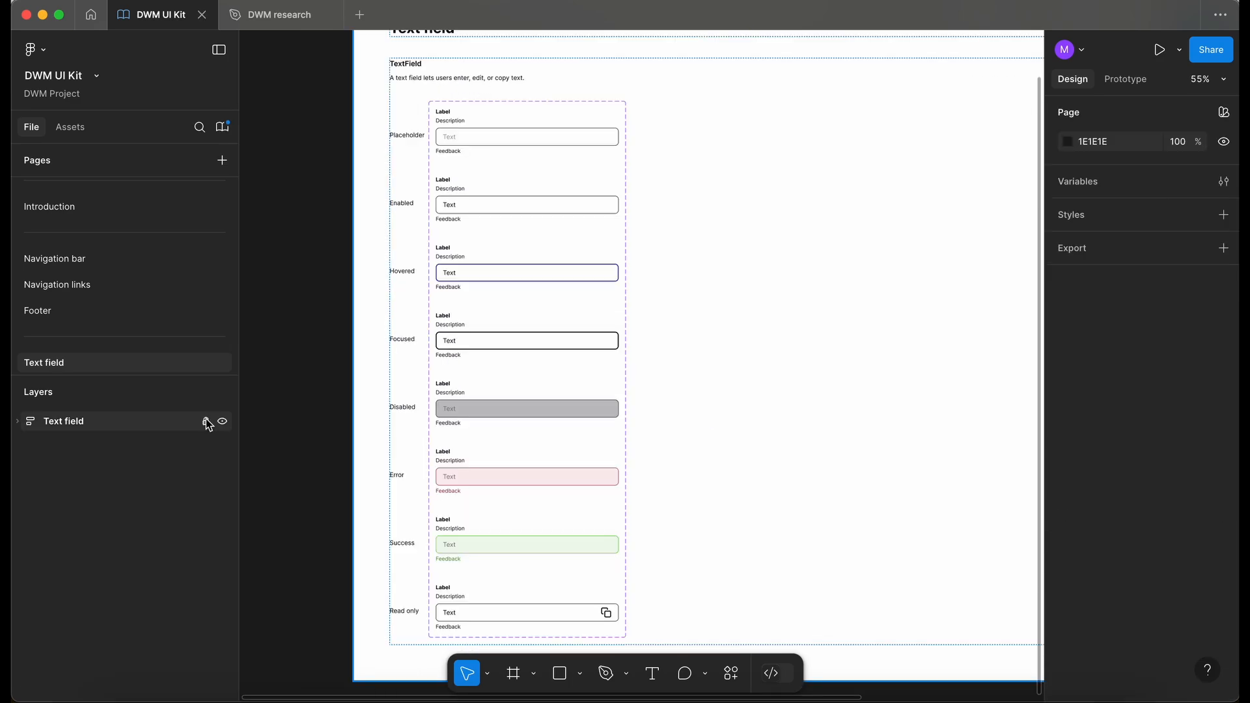
{"action": "left_click", "coordinate": [206, 422]}
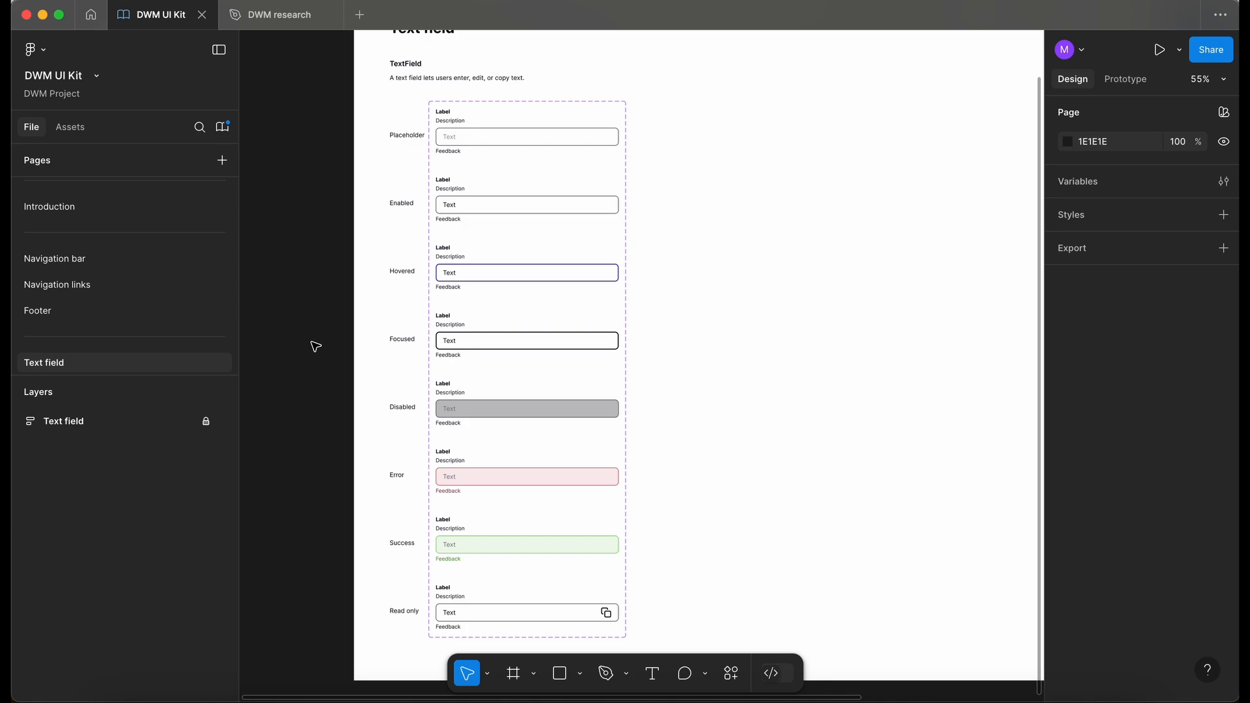
{"action": "key", "text": "shift+1"}
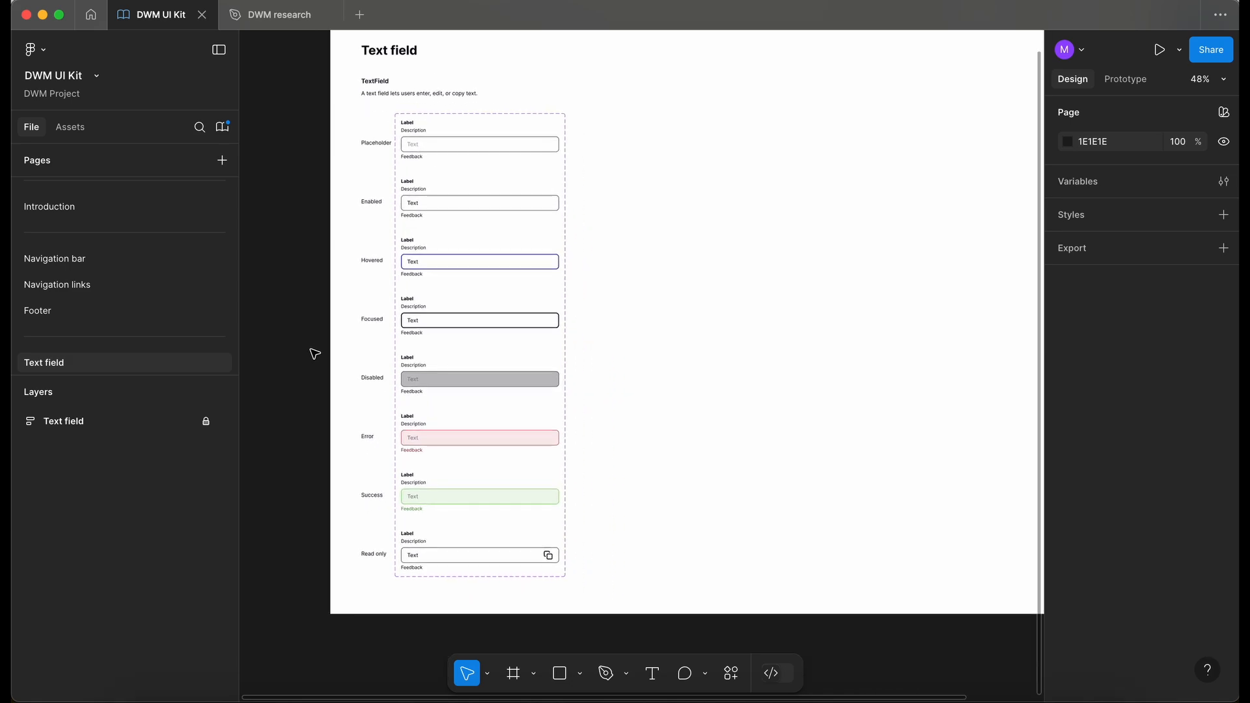
- Publish the library changes with the description "Updated focused state for text fields"
{"action": "left_click", "coordinate": [222, 126]}
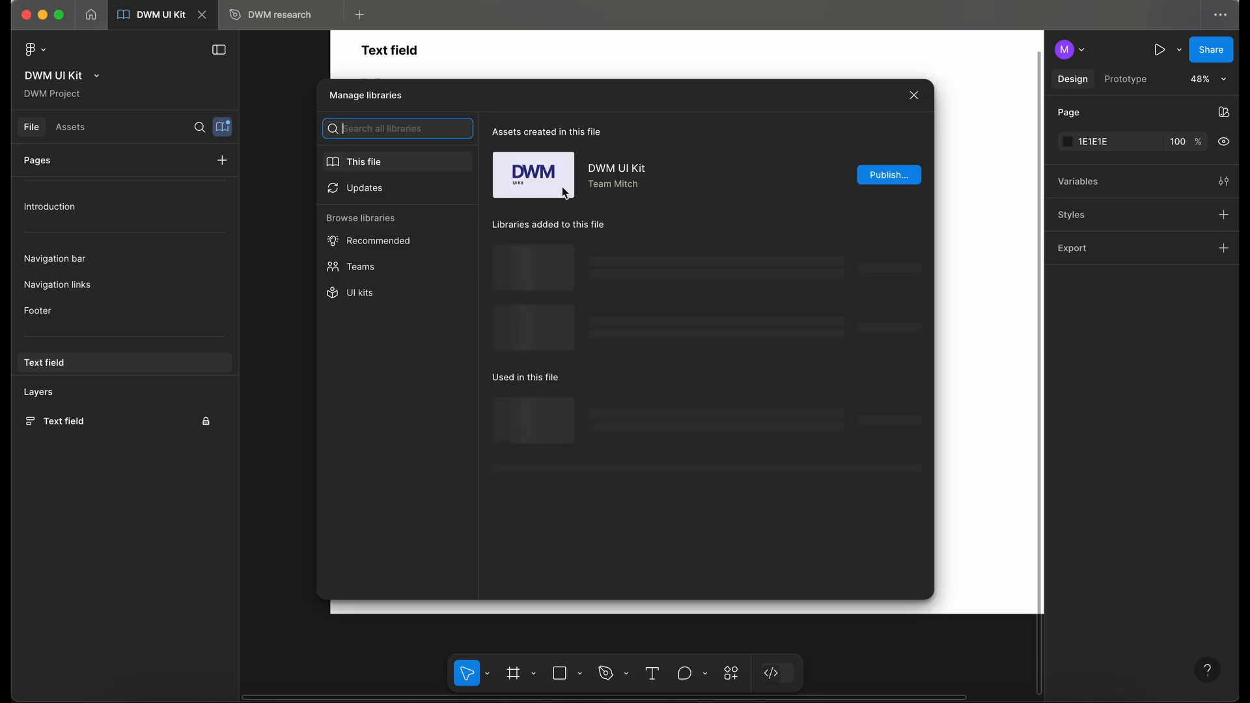
{"action": "left_click", "coordinate": [877, 180]}
{"action": "type", "text": "Updated focused state for text fields"}
{"action": "left_click", "coordinate": [793, 539]}
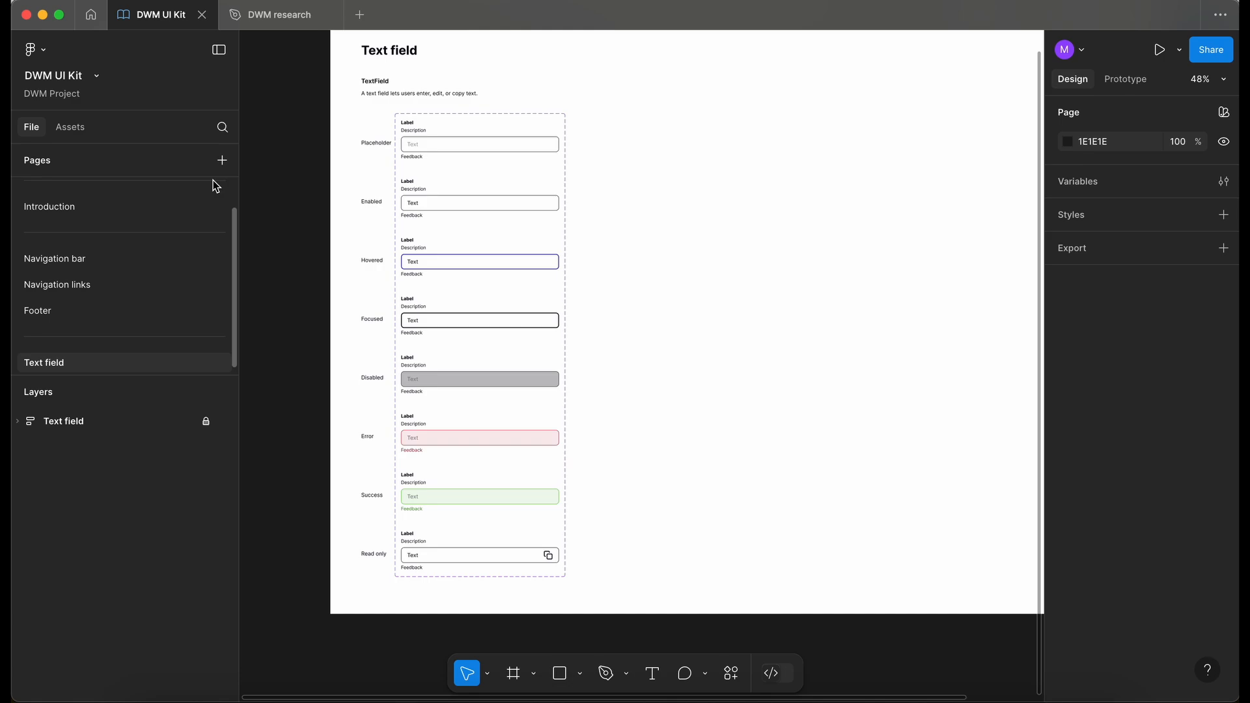
- Add a new page named Button after the Text field page and open it
{"action": "left_click", "coordinate": [222, 160]}
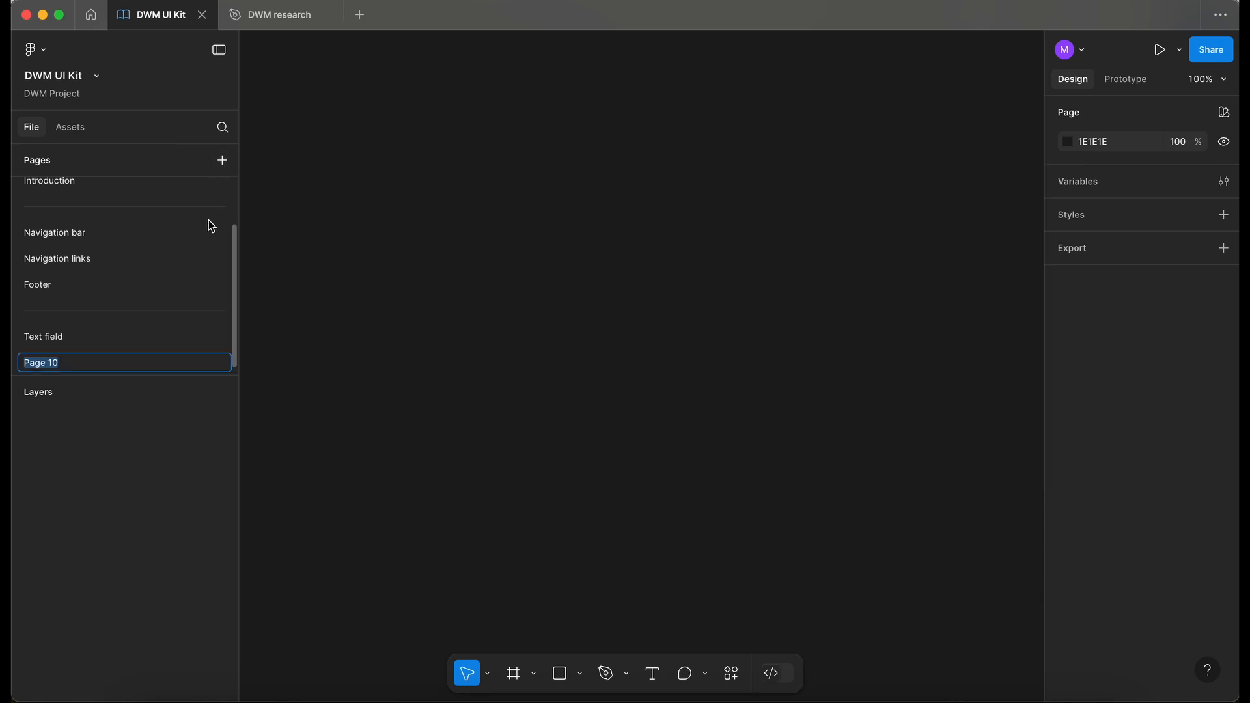
{"action": "type", "text": "Button"}
{"action": "left_click", "coordinate": [76, 341]}
{"action": "left_click", "coordinate": [73, 360]}
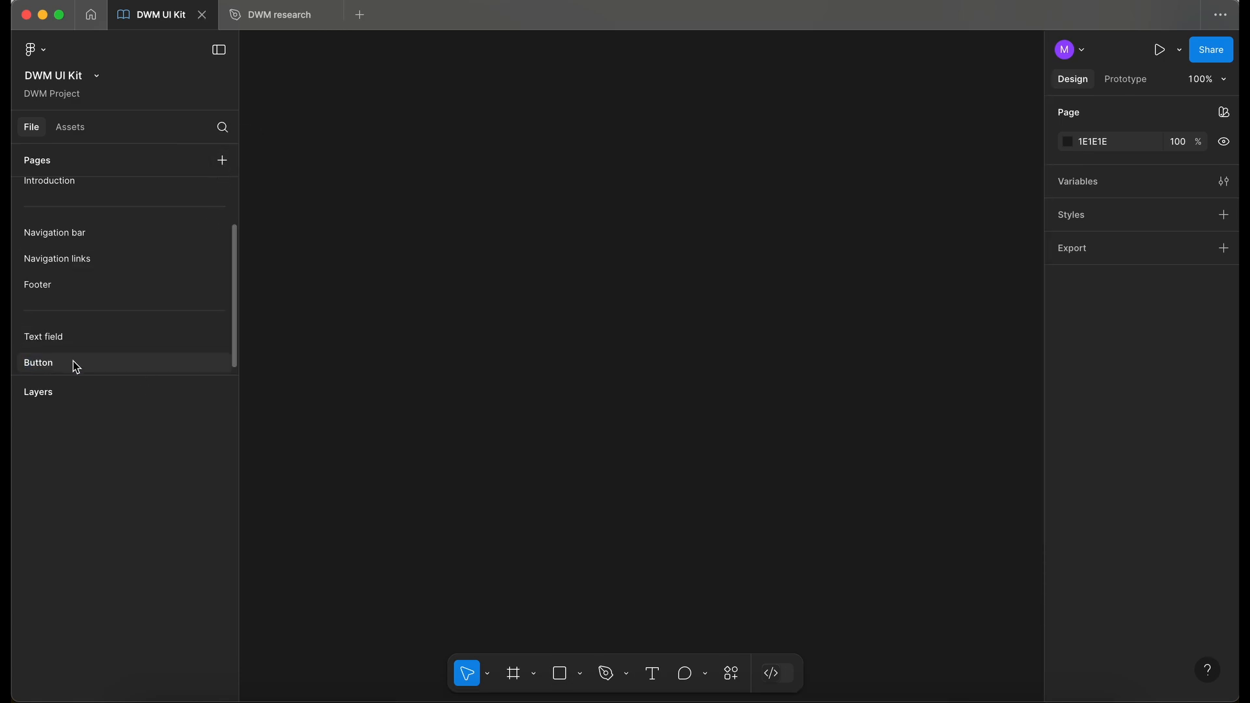
- Unlock the Text field frame, copy it, and paste it onto the Button page
{"action": "left_click", "coordinate": [76, 338]}
{"action": "left_click", "coordinate": [206, 421]}
{"action": "left_click", "coordinate": [327, 137]}
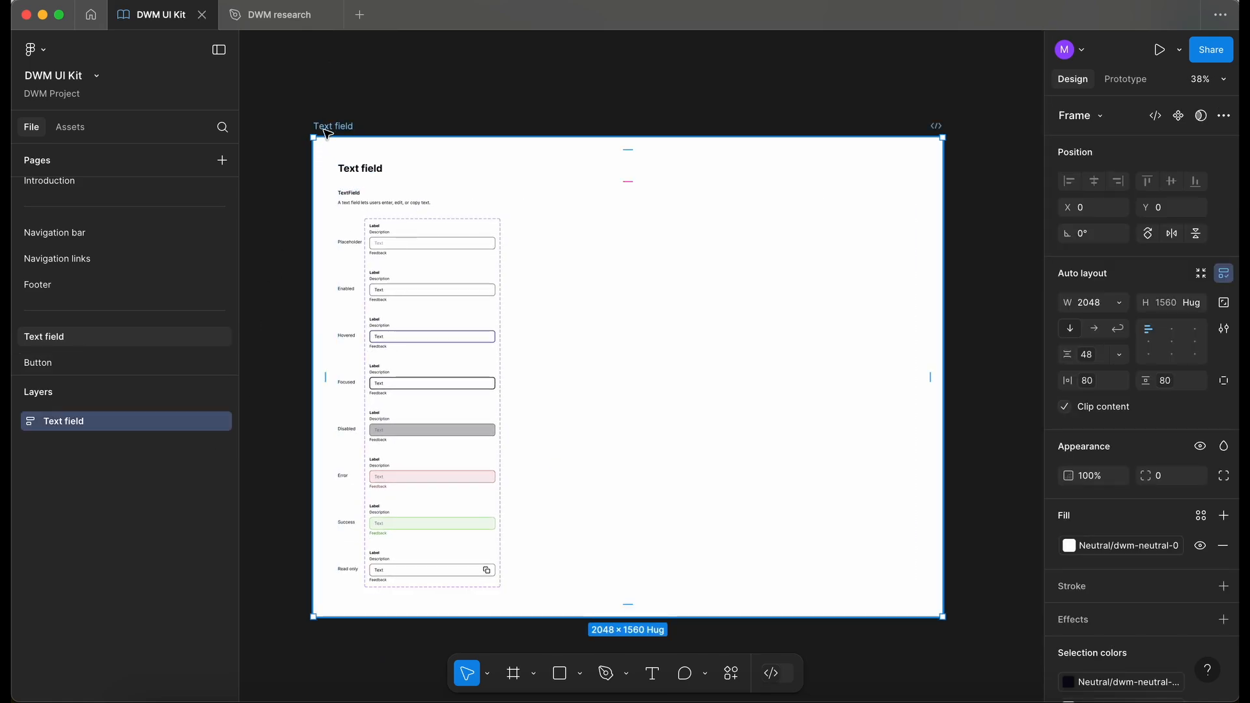
{"action": "left_click", "coordinate": [112, 362]}
{"action": "key", "text": "ctrl+v"}
- Delete the text field component set from the pasted frame and change its heading texts to "Buttons", "Button" and "Add description"
{"action": "double_click", "coordinate": [394, 233]}
{"action": "double_click", "coordinate": [394, 233]}
{"action": "double_click", "coordinate": [393, 232]}
{"action": "key", "text": "Delete"}
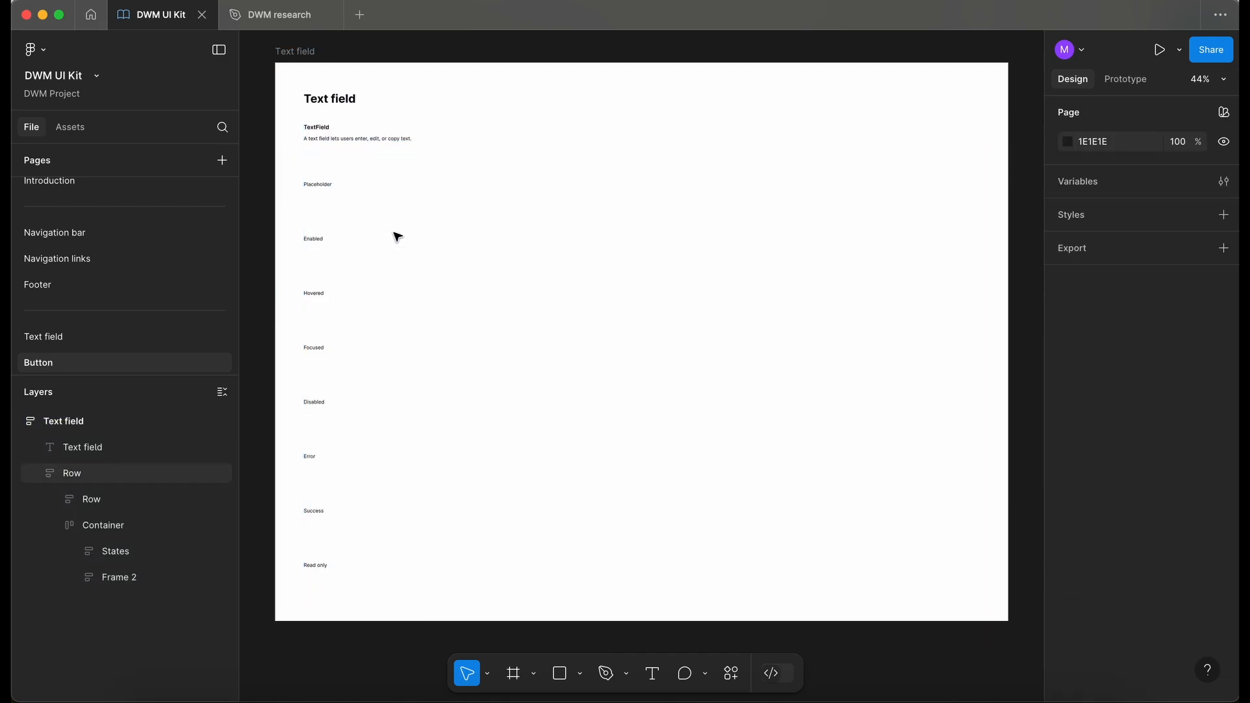
{"action": "left_click", "coordinate": [397, 236]}
{"action": "key", "text": "shift+2"}
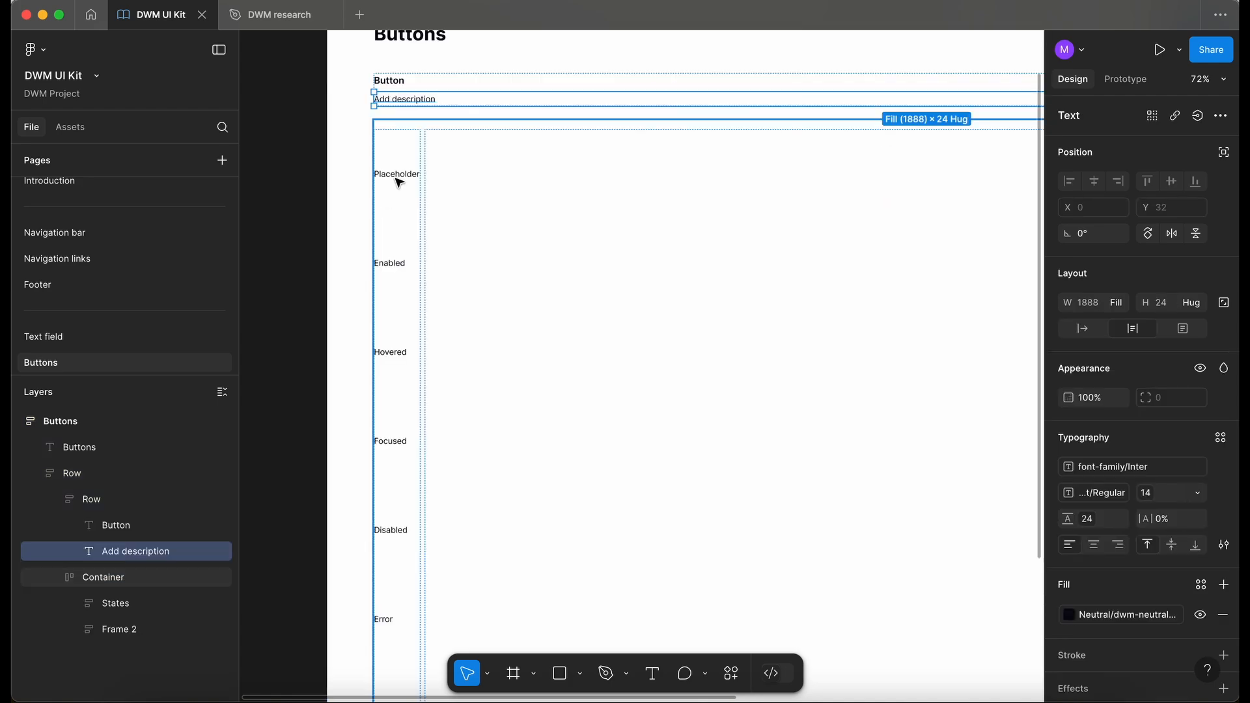
- Delete the Placeholder label from the states column
{"action": "left_click", "coordinate": [395, 177]}
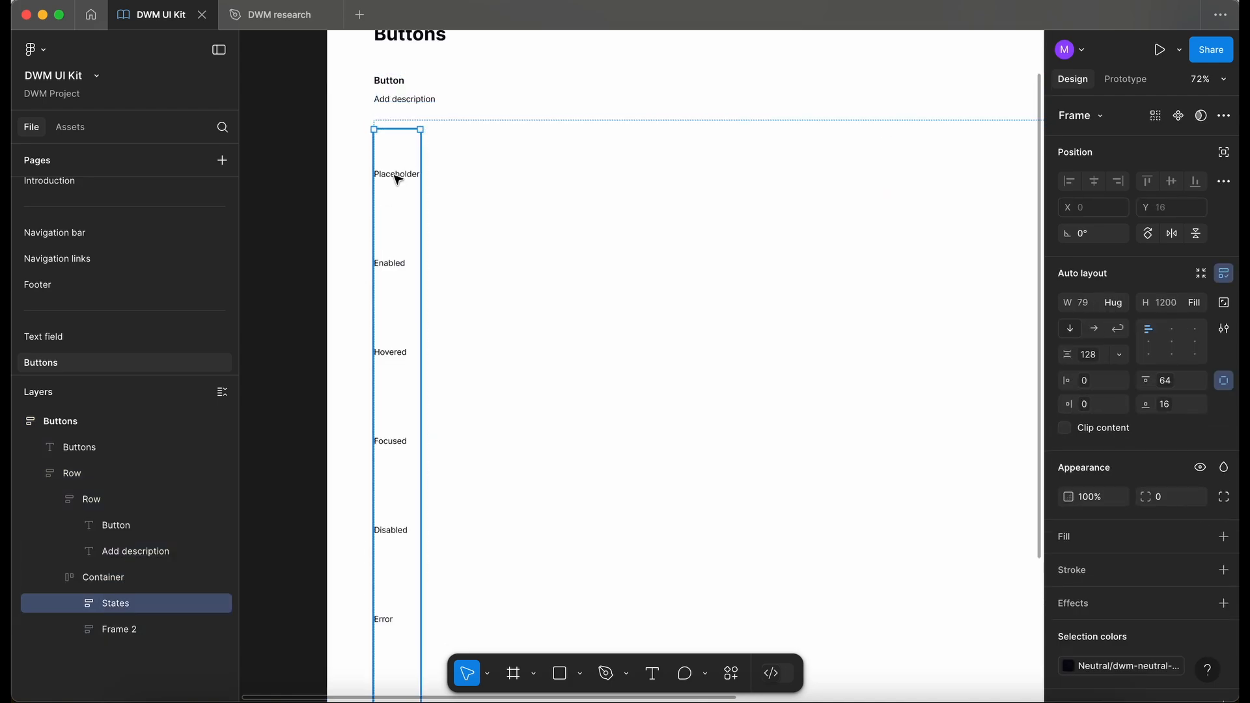
{"action": "left_click", "coordinate": [397, 179]}
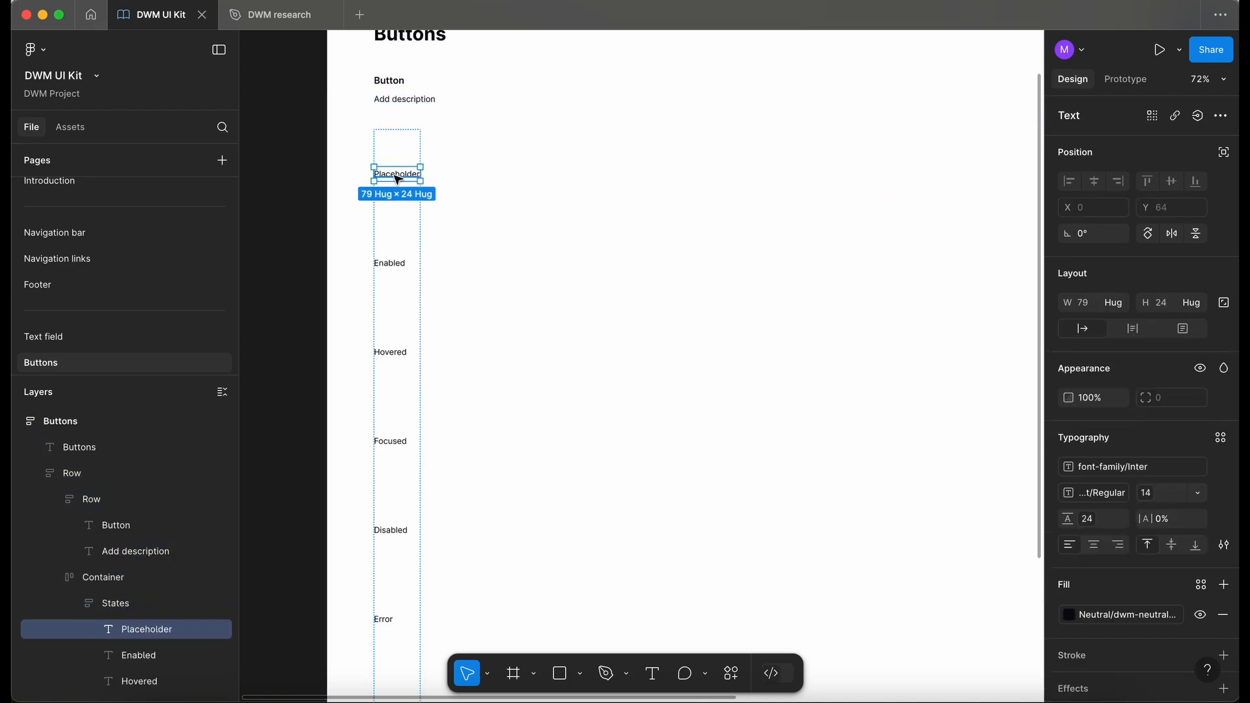
{"action": "key", "text": "Delete"}
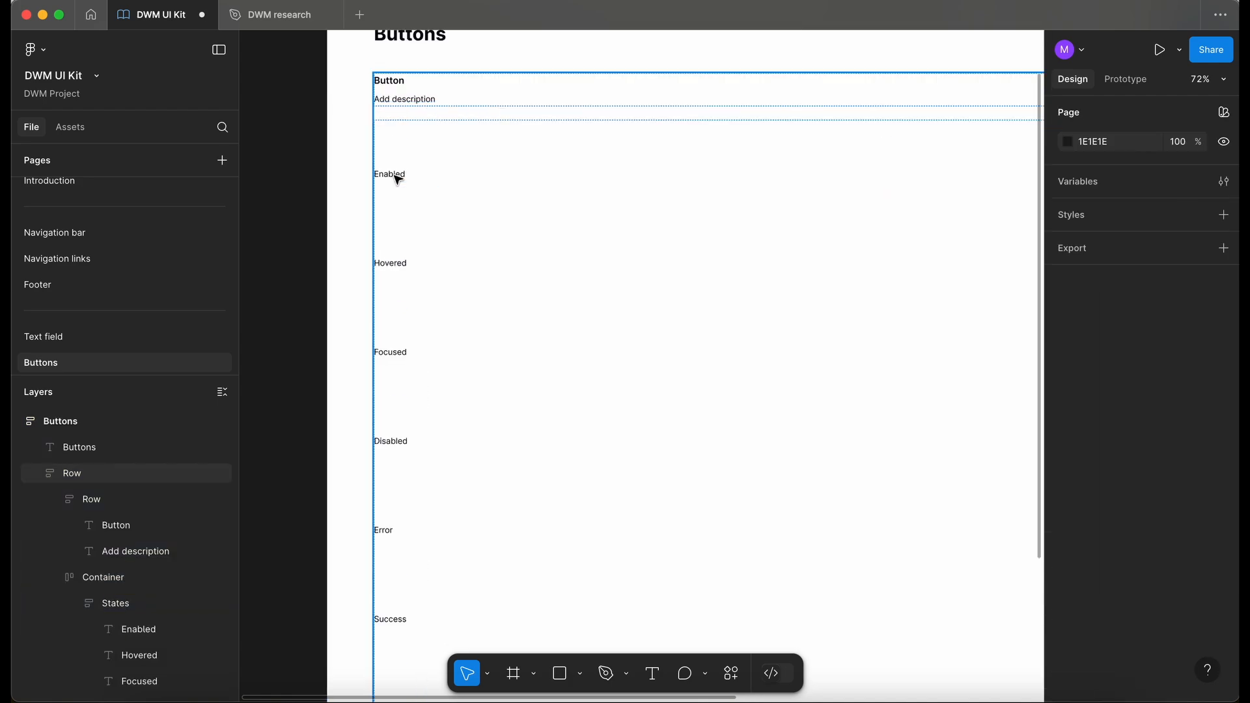
- Copy the ShoppingCart state labels column from the Navigation bar page and lock the Navigation bar frame
{"action": "scroll", "coordinate": [397, 180], "scroll_direction": "down", "scroll_amount": 1}
{"action": "left_click", "coordinate": [393, 148]}
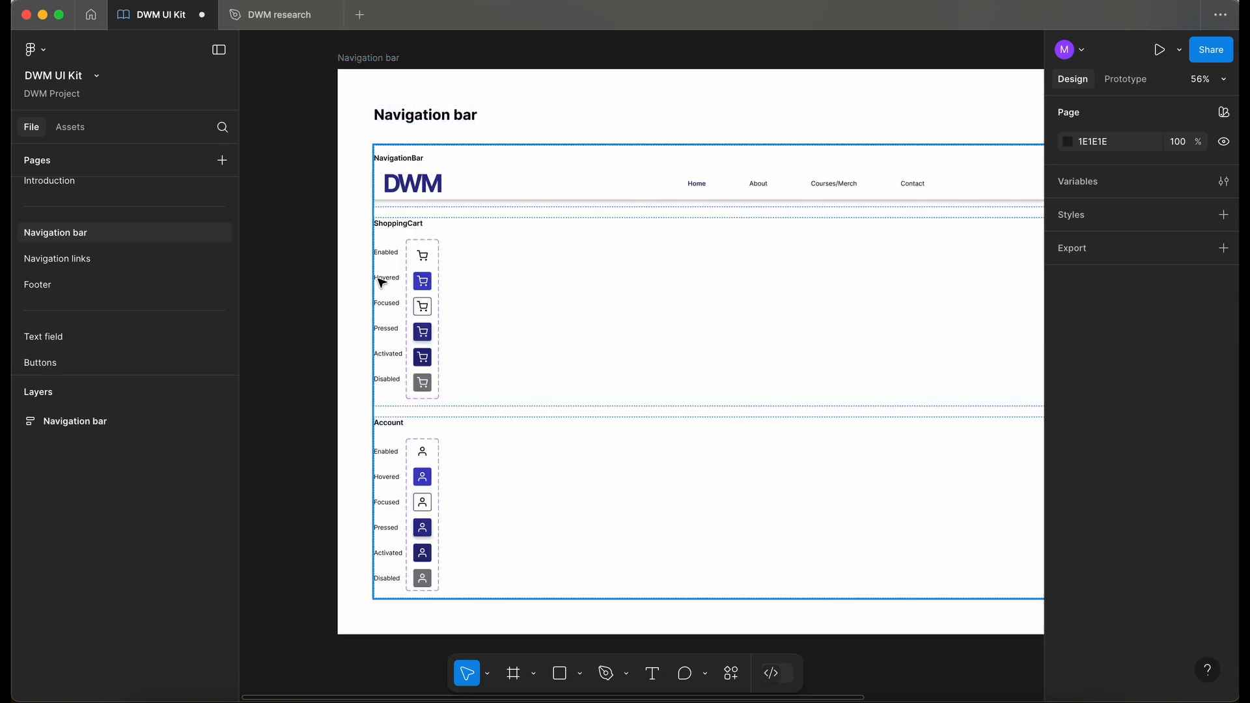
{"action": "left_click", "coordinate": [377, 279]}
{"action": "double_click", "coordinate": [394, 284]}
{"action": "double_click", "coordinate": [394, 285]}
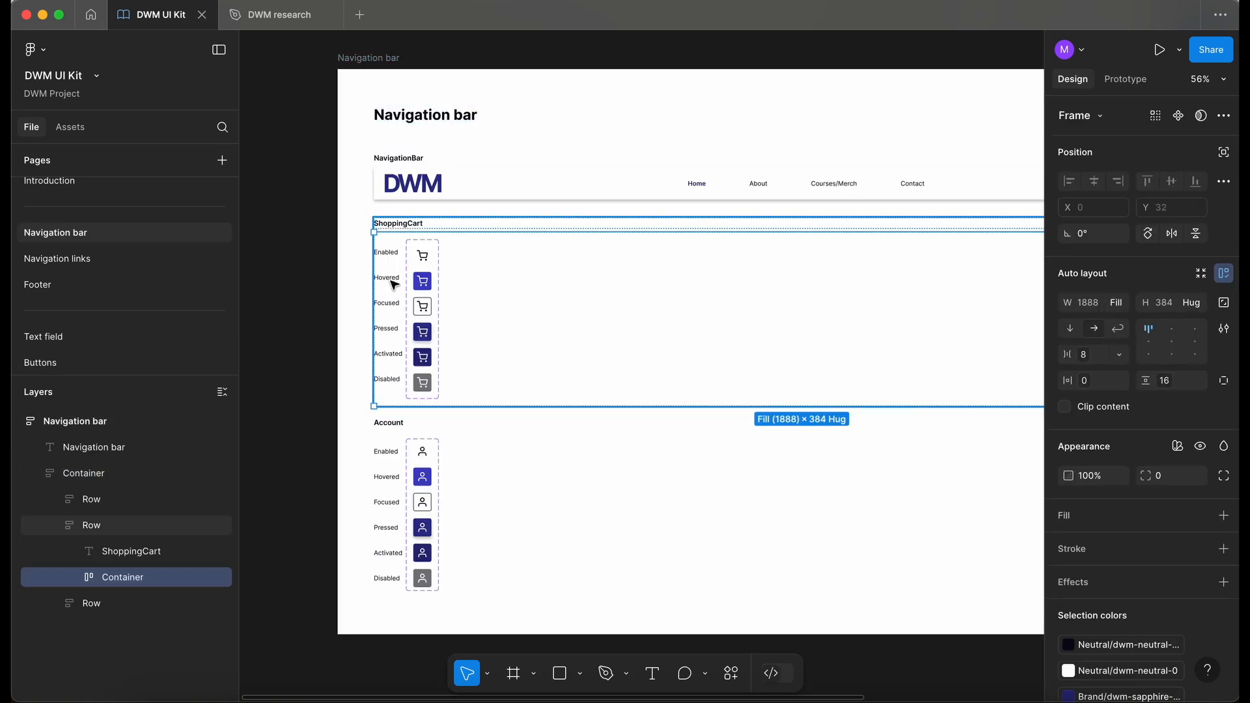
{"action": "double_click", "coordinate": [394, 284]}
{"action": "key", "text": "alt+l"}
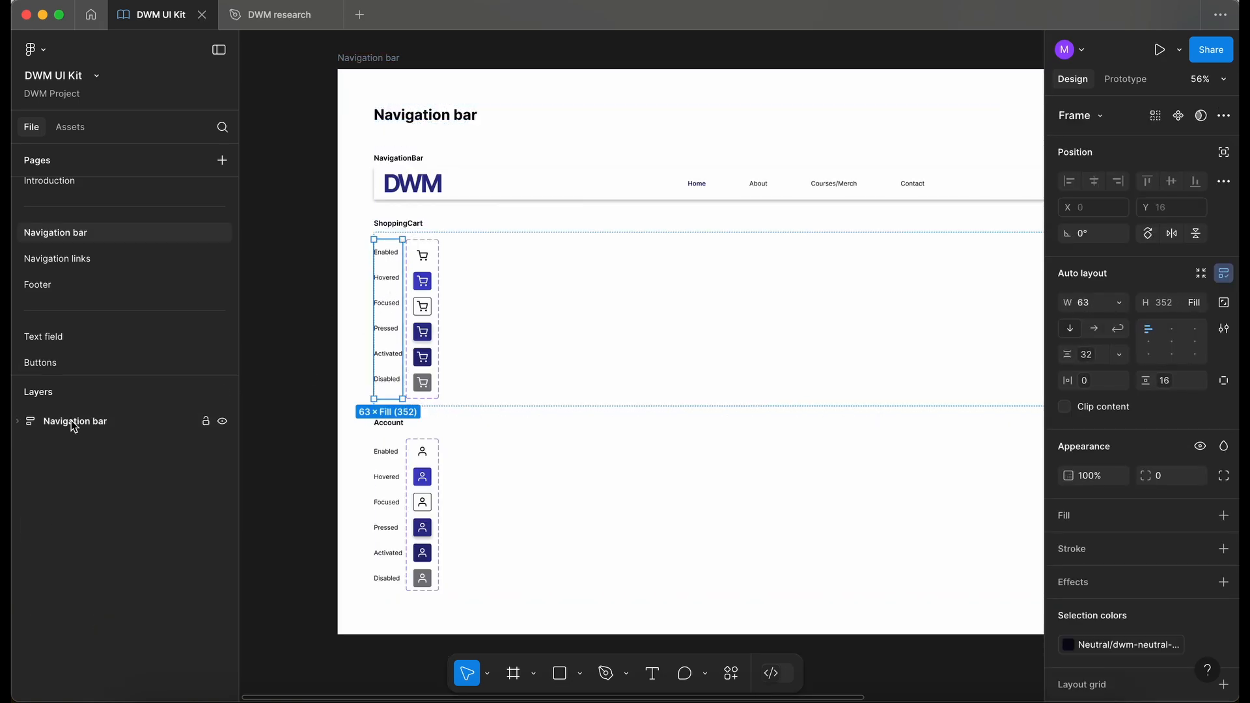
{"action": "left_click", "coordinate": [206, 421]}
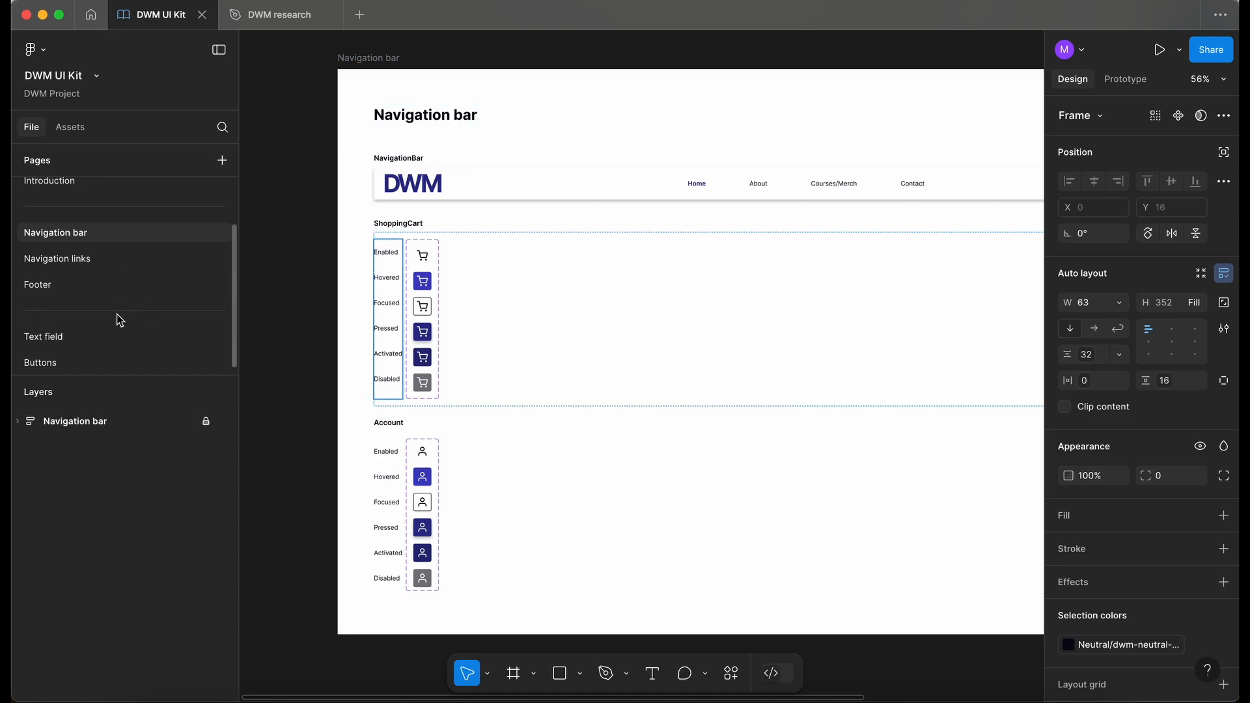
- Paste the copied States column into the Buttons page's container and delete the old states column
{"action": "left_click", "coordinate": [123, 360]}
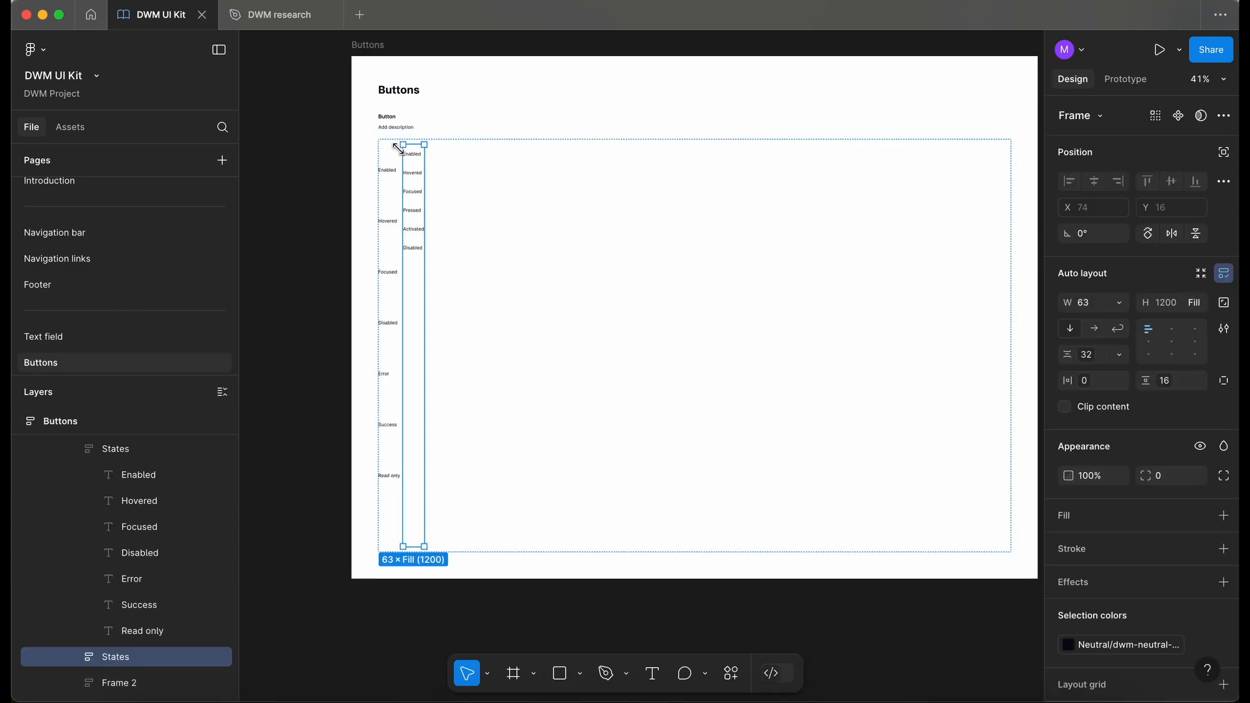
{"action": "scroll", "coordinate": [398, 148], "scroll_direction": "up", "scroll_amount": 5}
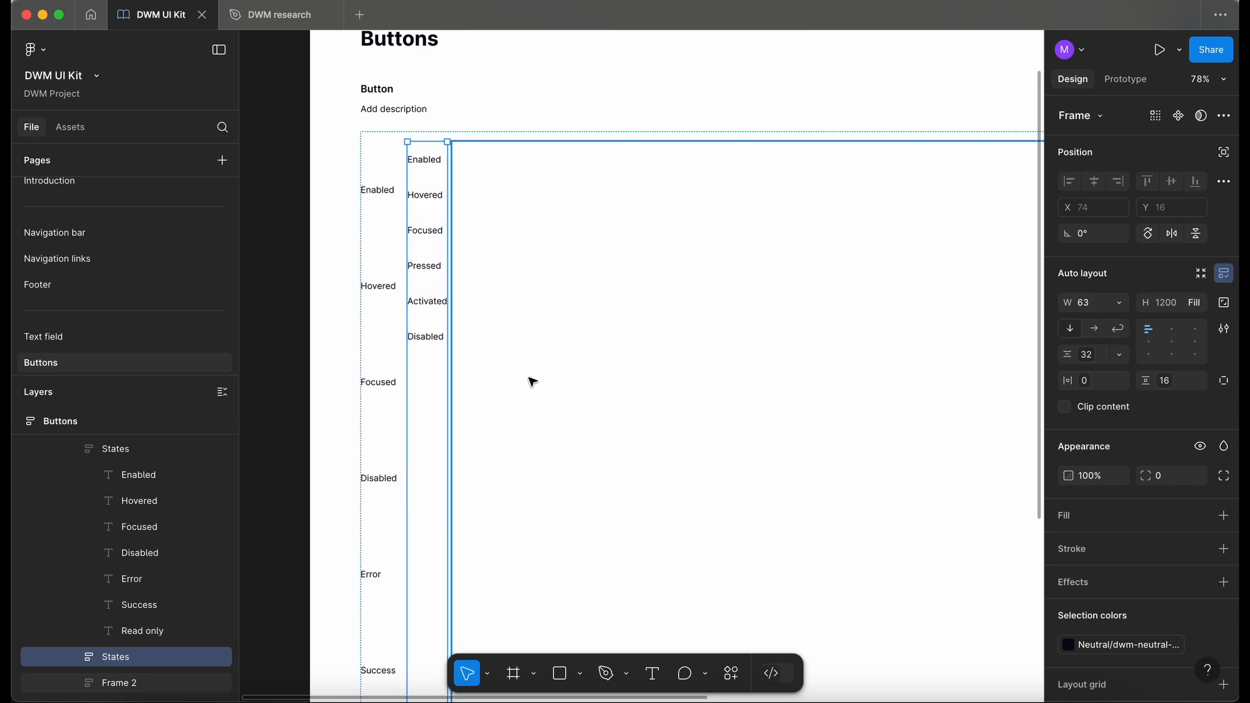
{"action": "left_click", "coordinate": [390, 191]}
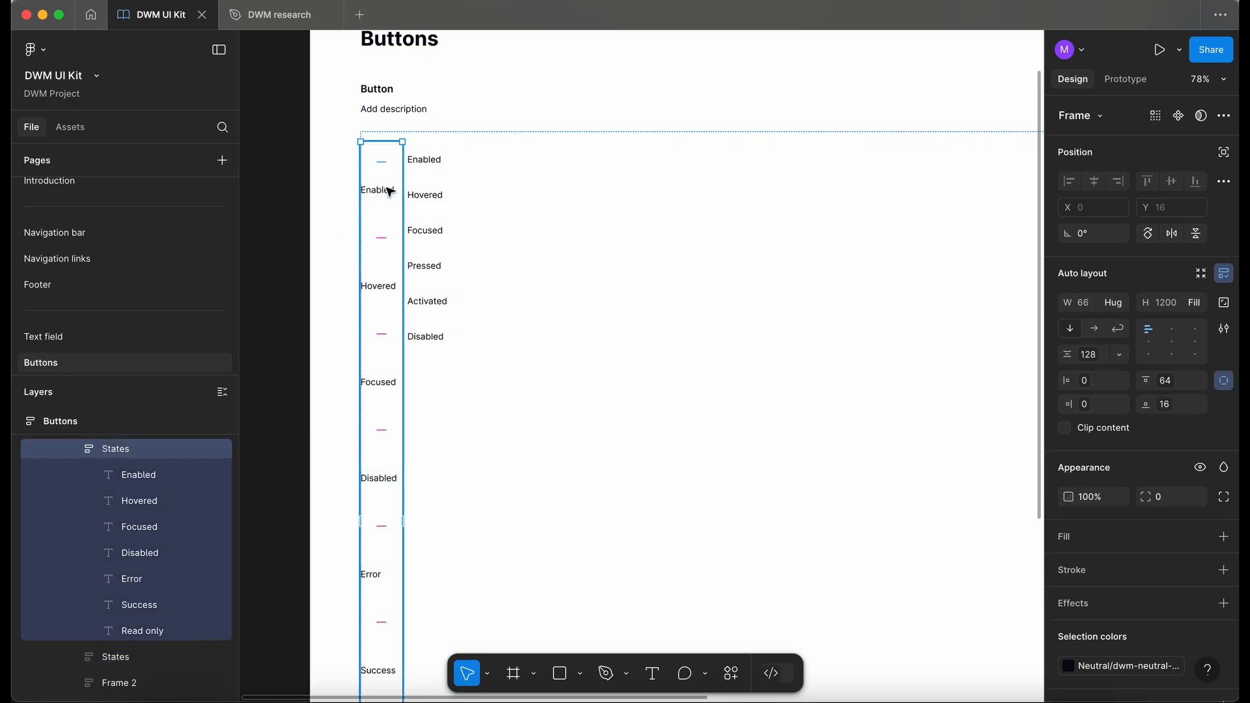
{"action": "key", "text": "Delete"}
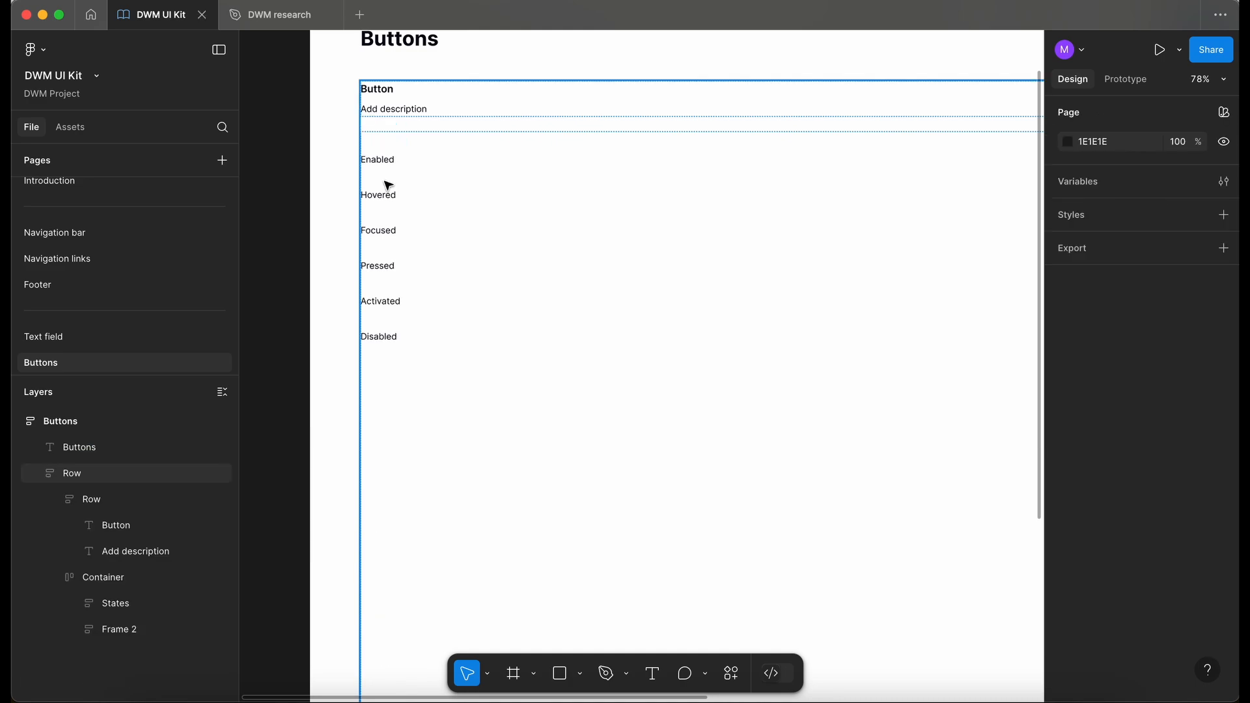
- Copy the States column and paste the duplicate inside the empty Frame 2
{"action": "left_click", "coordinate": [389, 186]}
{"action": "scroll", "coordinate": [390, 195], "scroll_direction": "down", "scroll_amount": 3}
{"action": "scroll", "coordinate": [401, 220], "scroll_direction": "up", "scroll_amount": 3}
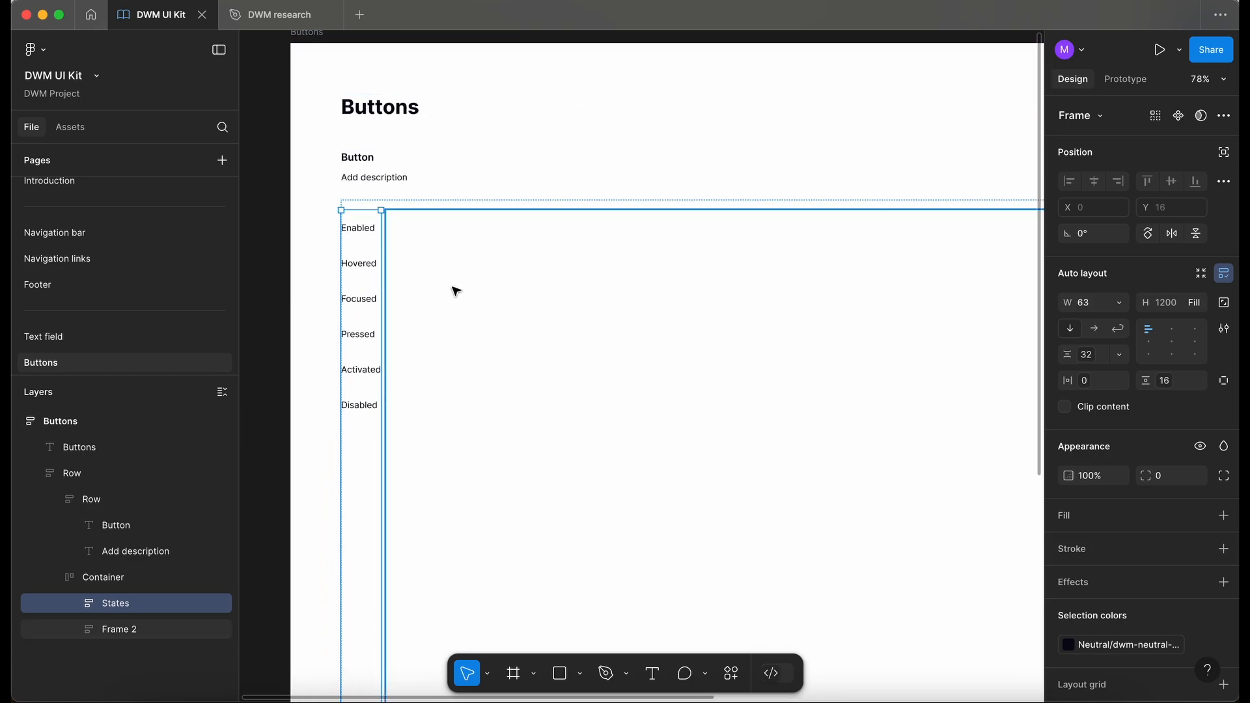
{"action": "left_click", "coordinate": [443, 256]}
{"action": "key", "text": "ctrl+v"}
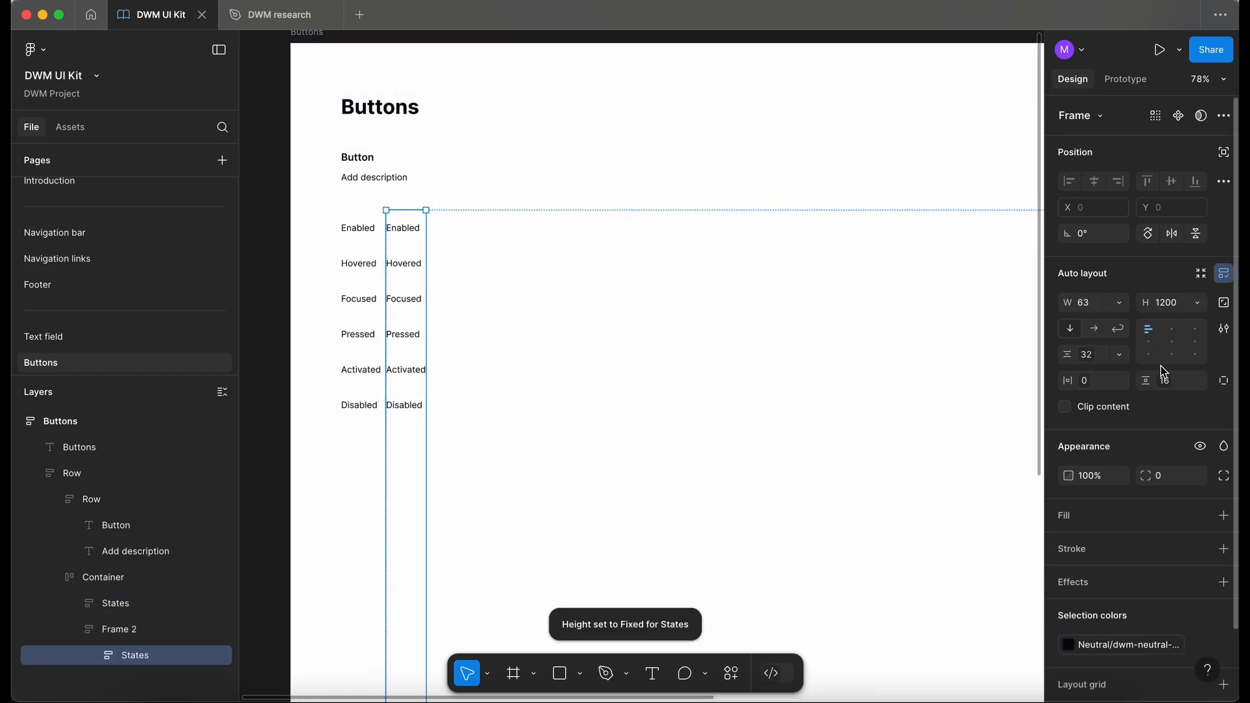
- Switch the duplicated labels to a horizontal layout with hugged width and height, and rename the layer Variants
{"action": "left_click", "coordinate": [1096, 332]}
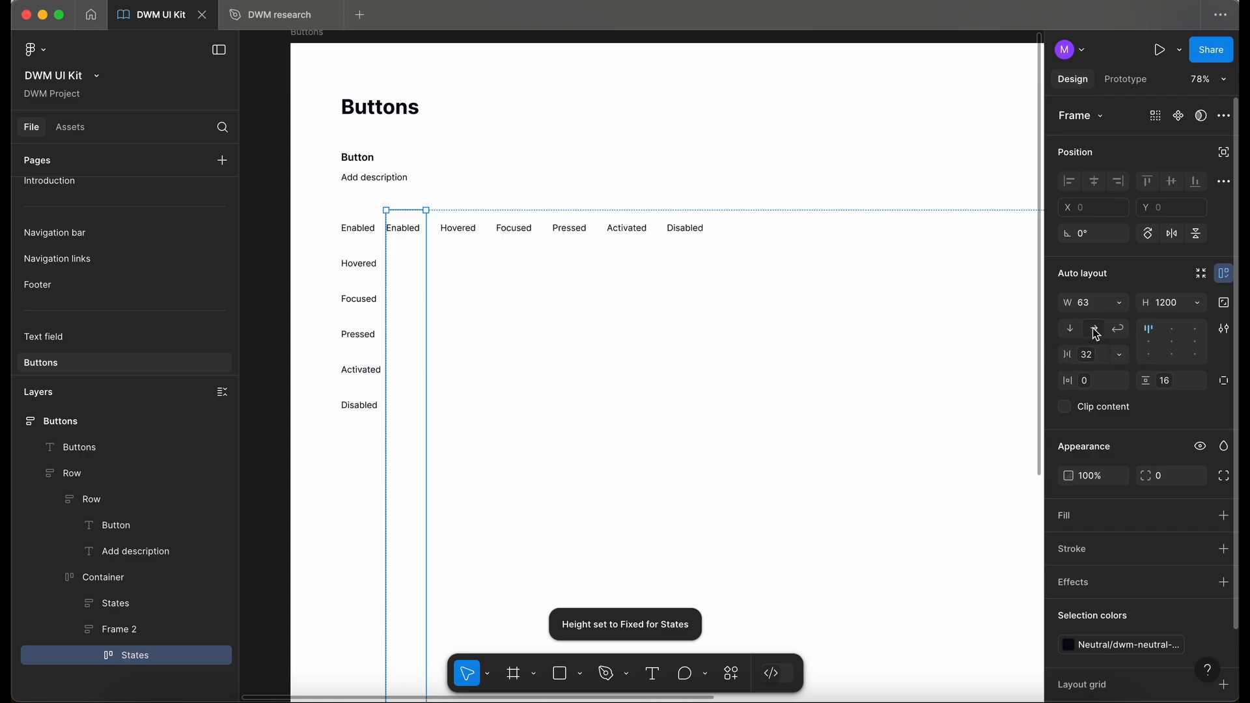
{"action": "left_click", "coordinate": [1198, 303]}
{"action": "left_click", "coordinate": [1179, 323]}
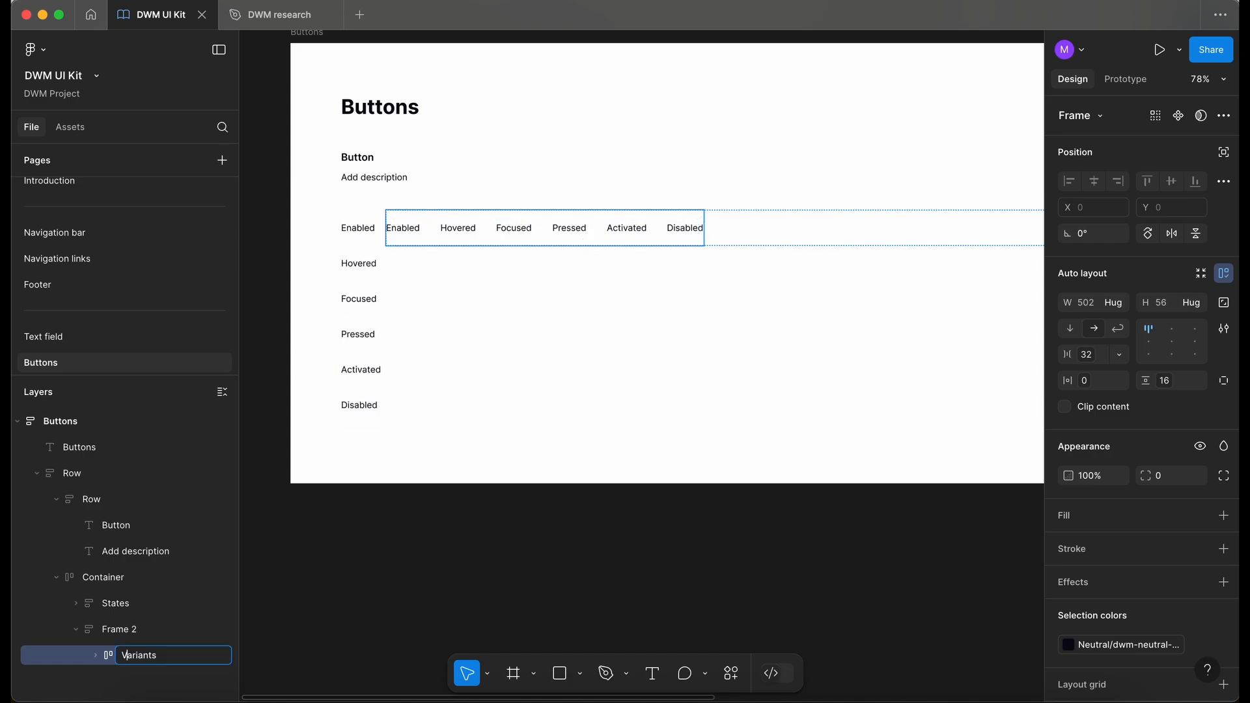
{"action": "key", "text": "Return"}
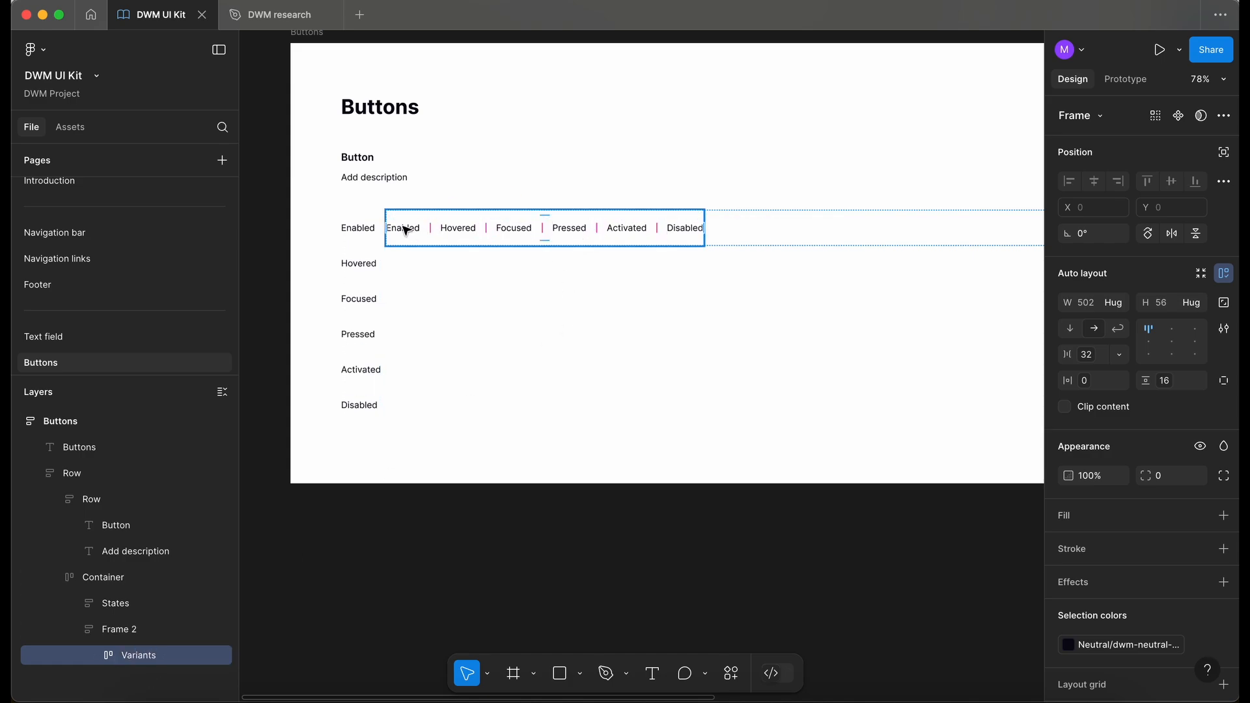
- Change the first three labels in the Variants row to Primary, Secondary and Tertiary
{"action": "left_click", "coordinate": [406, 229]}
{"action": "double_click", "coordinate": [404, 228]}
{"action": "type", "text": "Primary"}
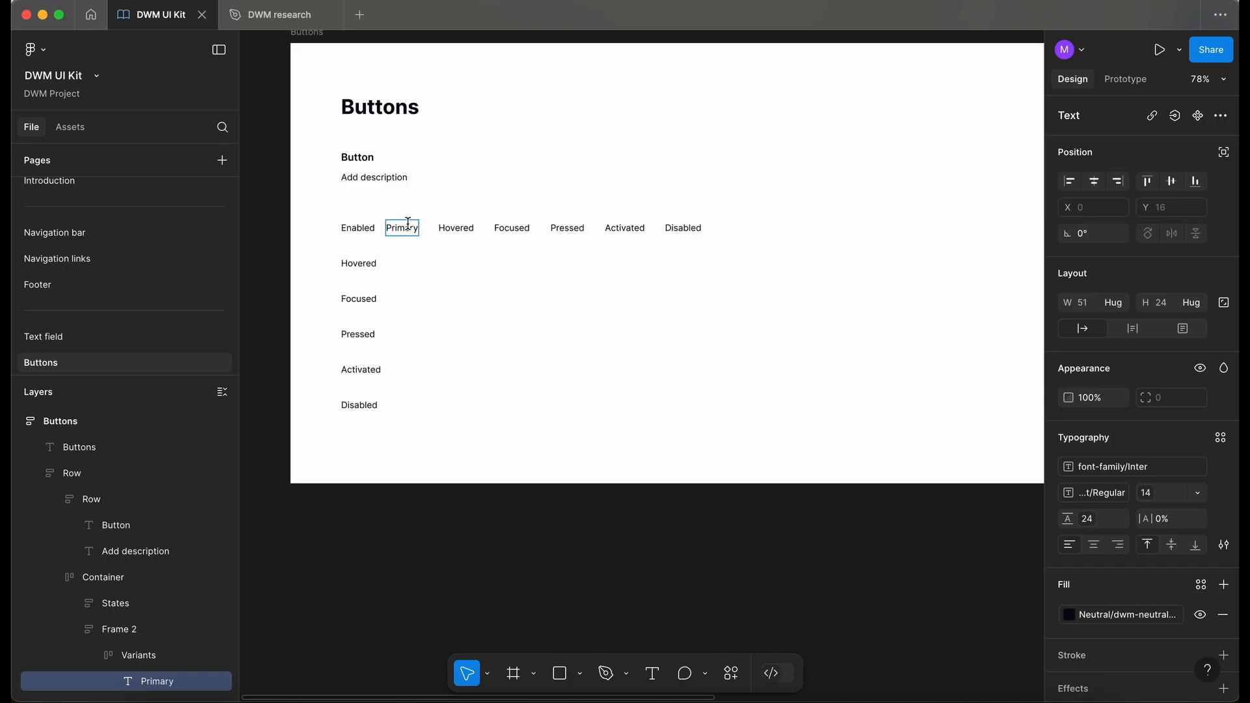
{"action": "double_click", "coordinate": [455, 228]}
{"action": "type", "text": "Secondary"}
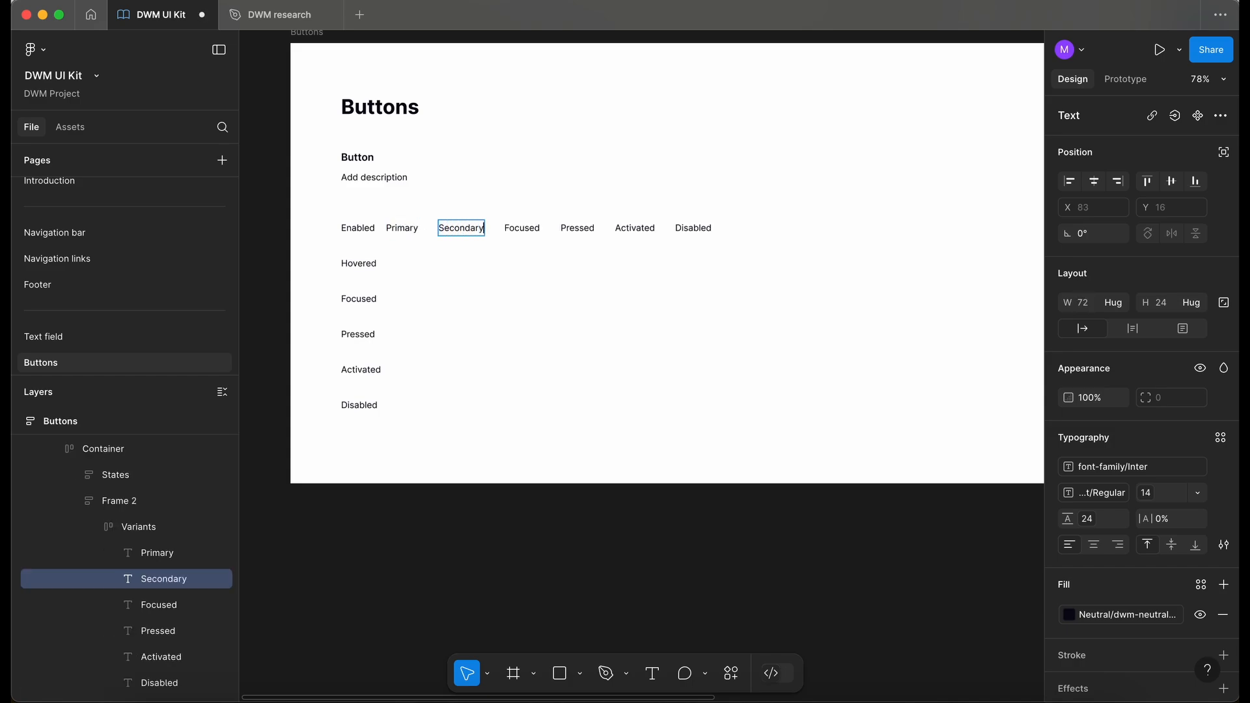
{"action": "double_click", "coordinate": [521, 227]}
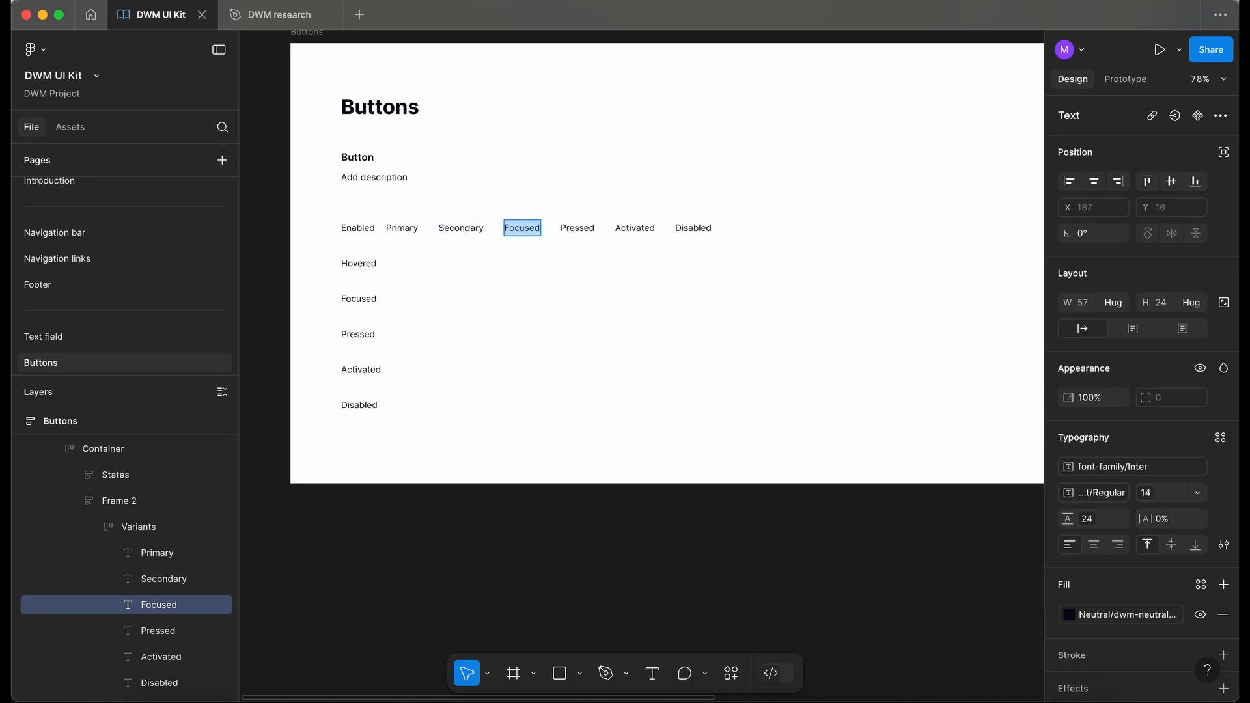
{"action": "type", "text": "Tertiary"}
{"action": "key", "text": "Escape"}
- Delete the Pressed, Activated and Disabled labels from the Variants row
{"action": "left_click", "coordinate": [574, 228]}
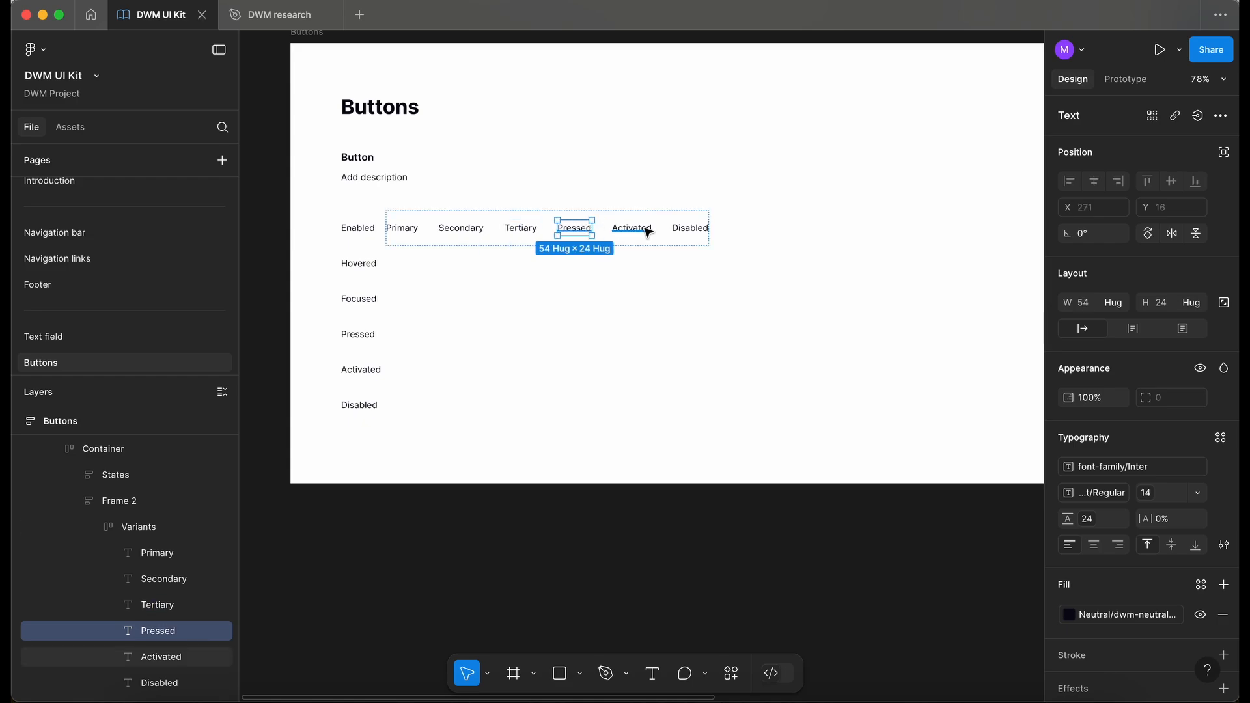
{"action": "left_click", "coordinate": [644, 233], "text": "shift"}
{"action": "left_click", "coordinate": [686, 233], "text": "shift"}
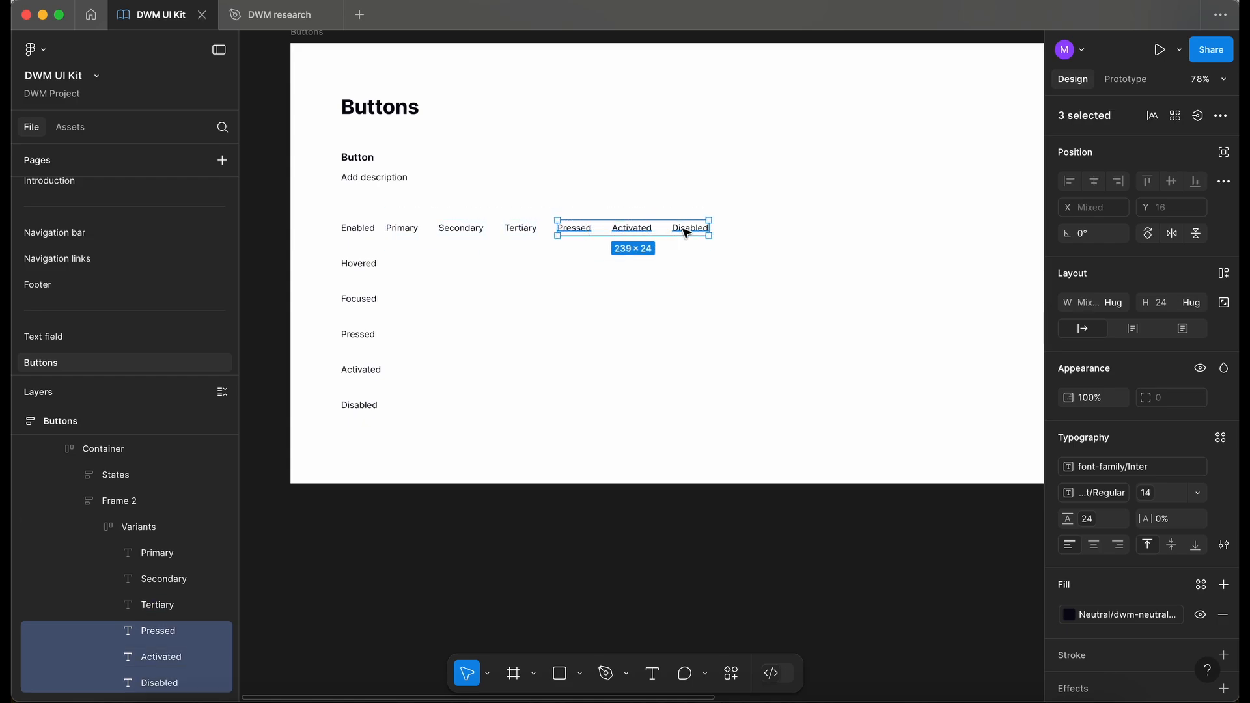
{"action": "key", "text": "Delete"}
- Ungroup Frame 2 so the Variants row sits directly inside the Container
{"action": "double_click", "coordinate": [528, 239]}
{"action": "double_click", "coordinate": [529, 238]}
{"action": "key", "text": "shift+super+g"}
{"action": "left_click", "coordinate": [469, 565]}
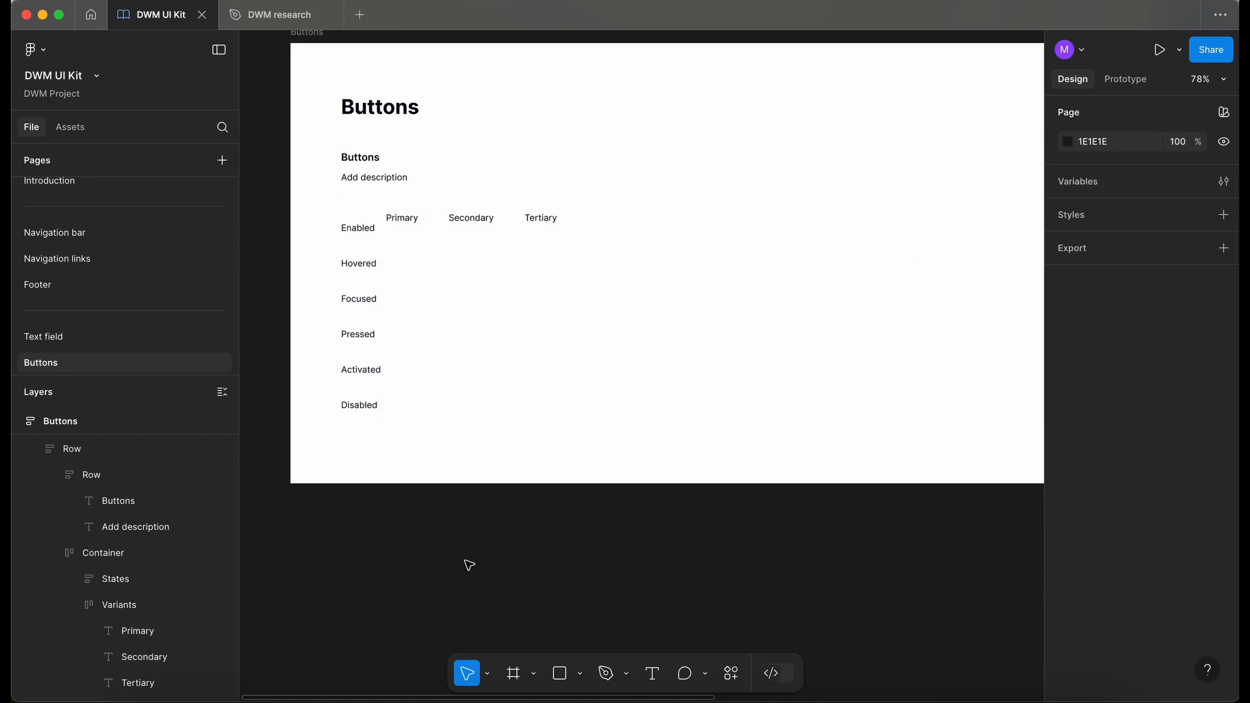
- Draw a working frame about 418 × 301 on the empty canvas beside the Buttons page
{"action": "scroll", "coordinate": [469, 565], "scroll_direction": "left", "scroll_amount": 10}
{"action": "key", "text": "f"}
{"action": "mouse_move", "coordinate": [339, 209]}
{"action": "left_mouse_down"}
{"action": "mouse_move", "coordinate": [580, 365]}
{"action": "mouse_move", "coordinate": [603, 399]}
{"action": "left_mouse_up"}
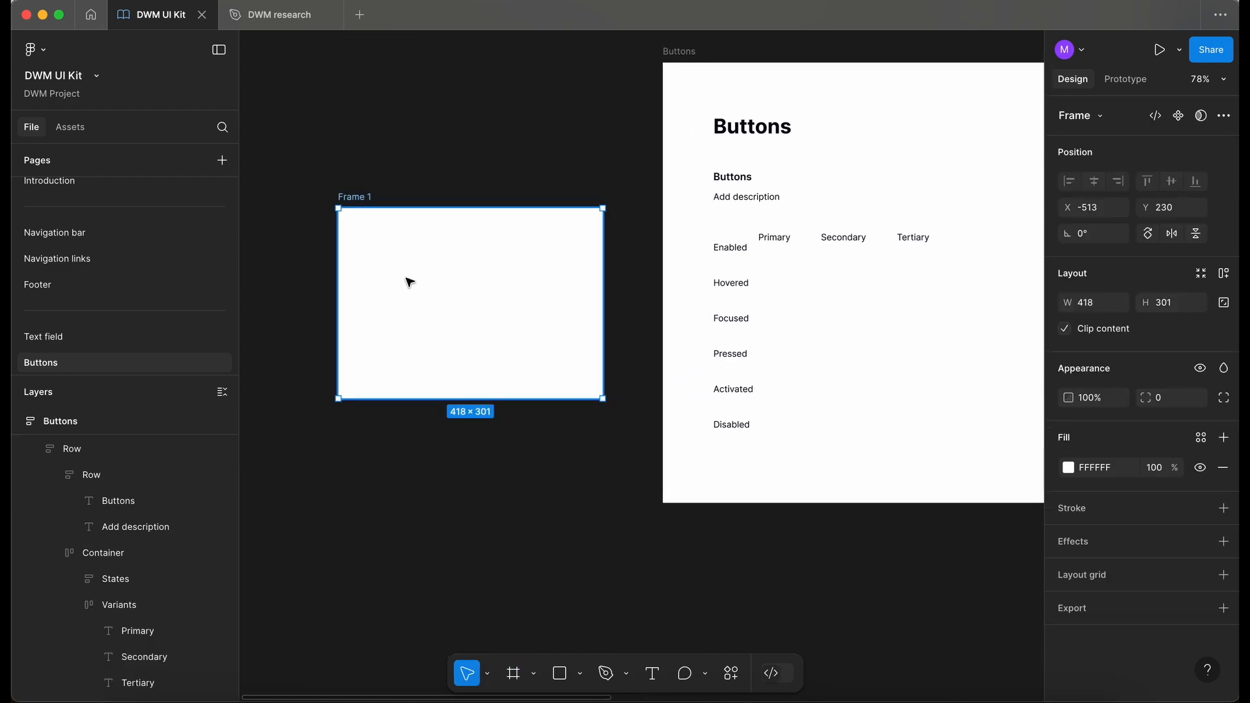
- Draw a nested frame about 143 × 73 inside Frame 1 as the button's base
{"action": "scroll", "coordinate": [409, 282], "scroll_direction": "up", "scroll_amount": 2}
{"action": "scroll", "coordinate": [409, 282], "scroll_direction": "left", "scroll_amount": 2}
{"action": "scroll", "coordinate": [433, 299], "scroll_direction": "up", "scroll_amount": 5}
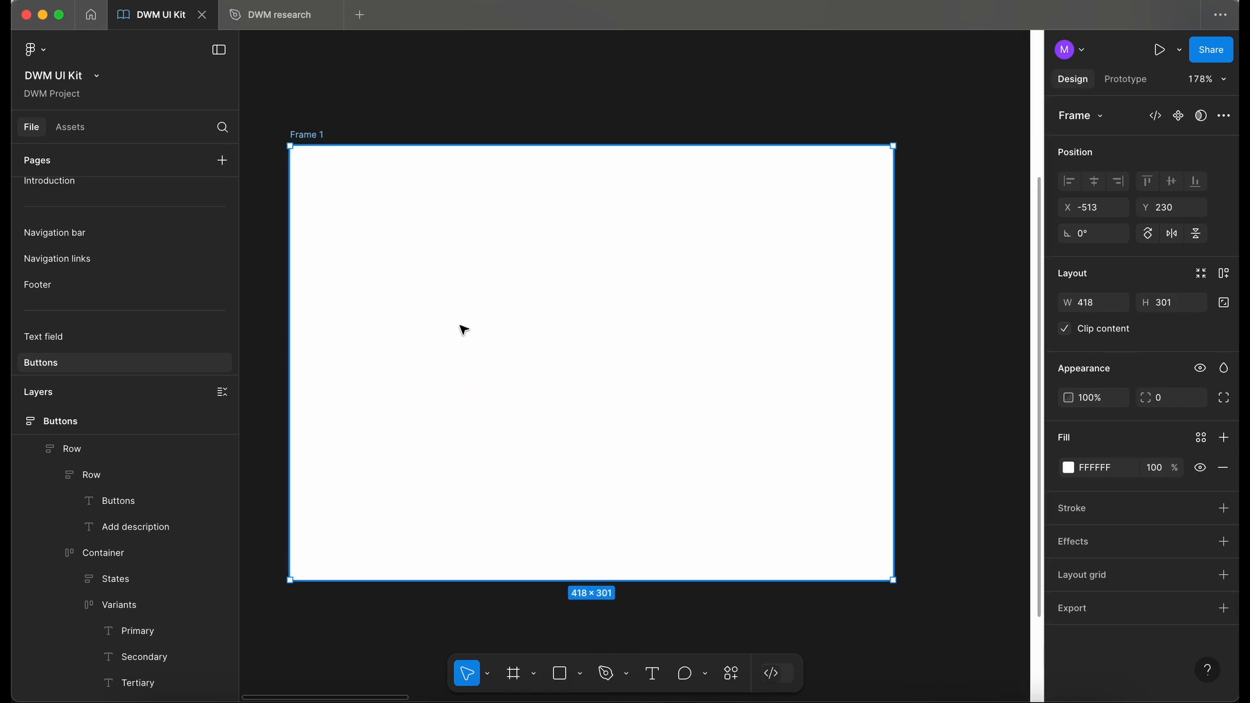
{"action": "key", "text": "f"}
{"action": "left_click_drag", "start_coordinate": [441, 282], "coordinate": [647, 388]}
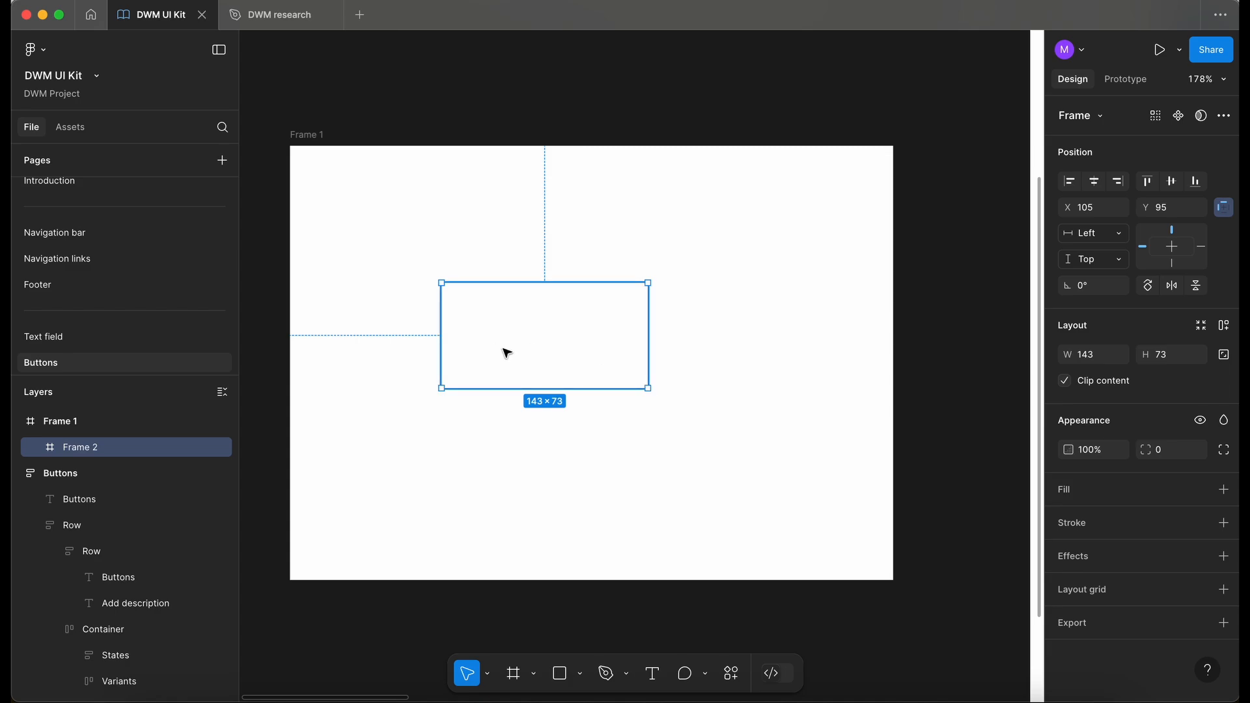
- Add the text "Button label" inside the nested button frame
{"action": "key", "text": "t"}
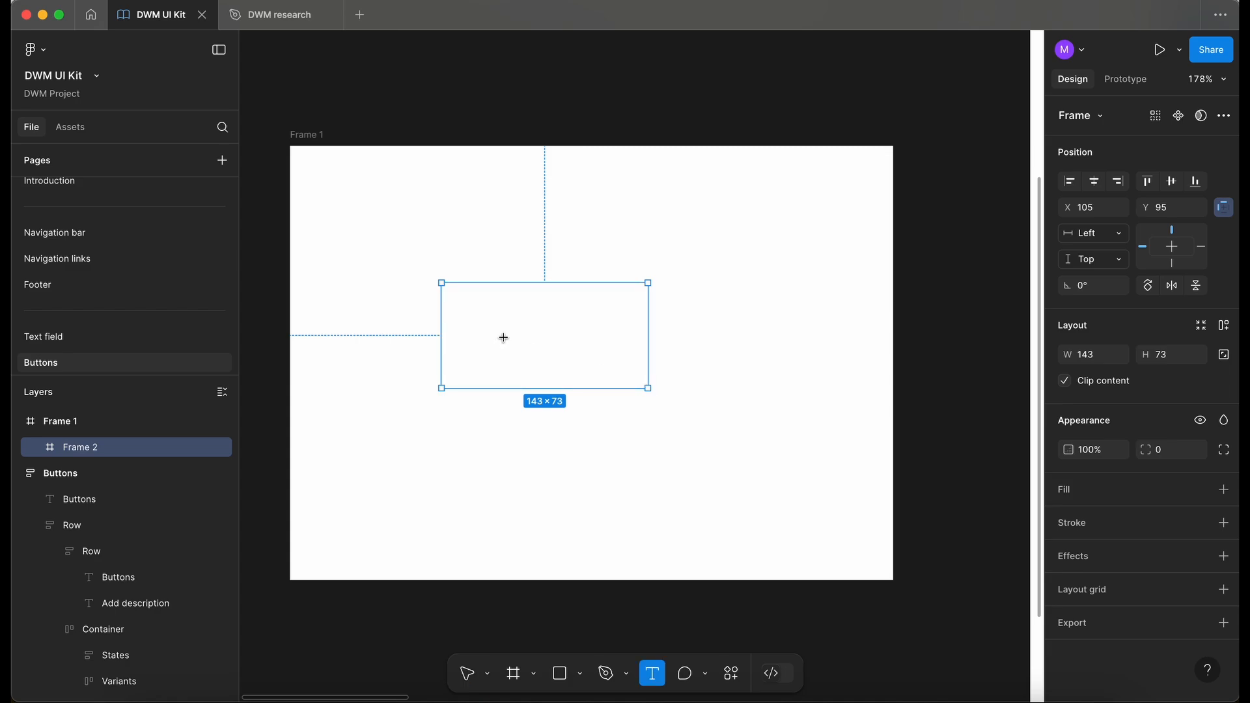
{"action": "left_click", "coordinate": [503, 337]}
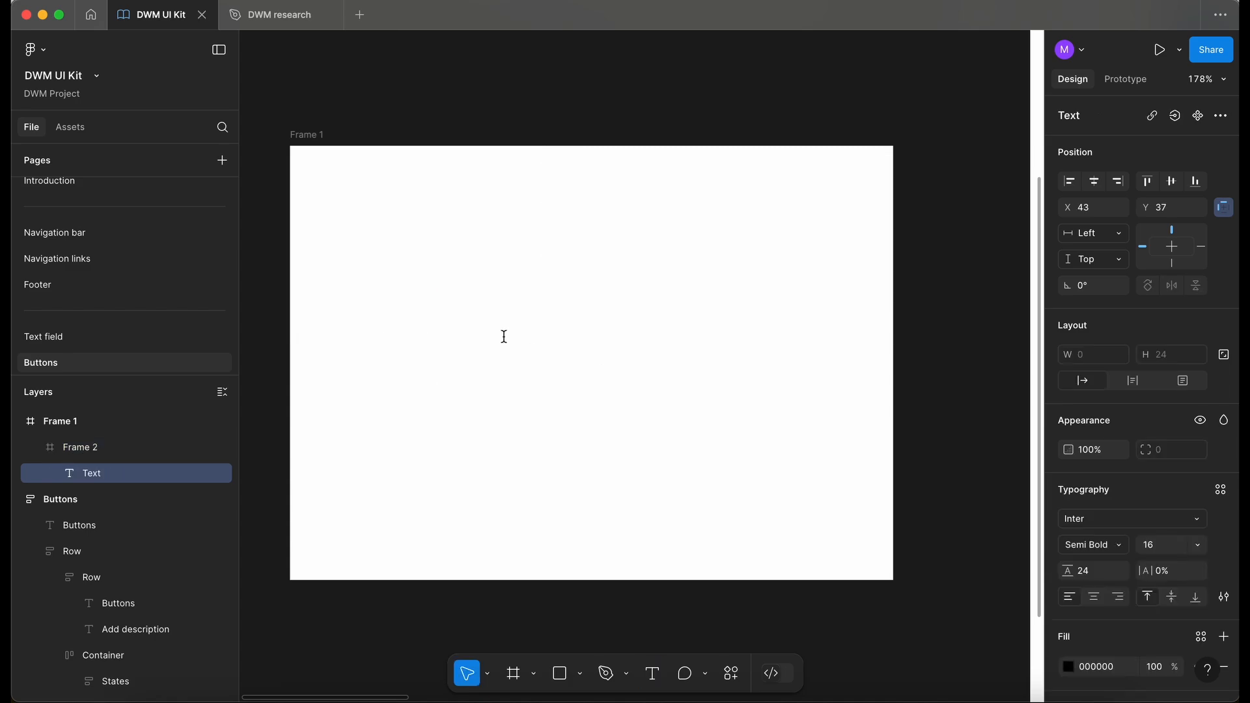
{"action": "type", "text": "Button label"}
{"action": "key", "text": "Escape"}
{"action": "scroll", "coordinate": [525, 391], "scroll_direction": "up", "scroll_amount": 5}
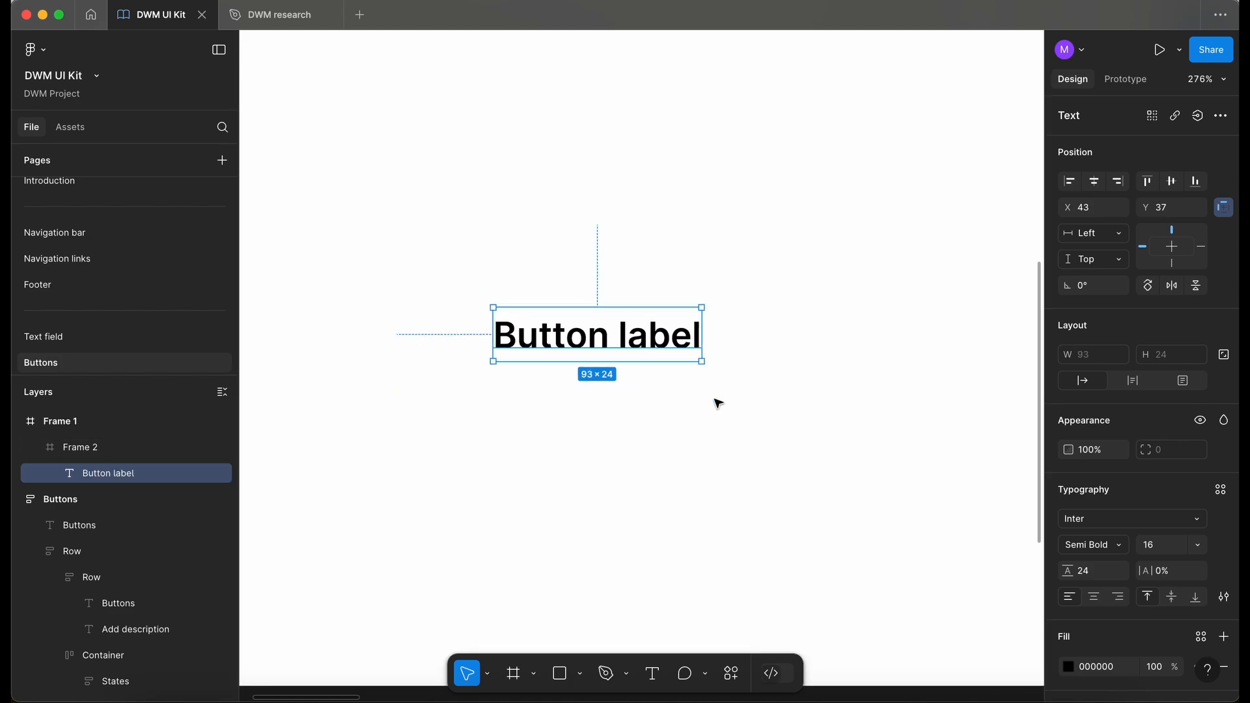
- Apply the library typography variables (Inter, Semi Bold, 14, line height 24) and the dwm-neutral text colour to the button label
{"action": "left_click", "coordinate": [1201, 519]}
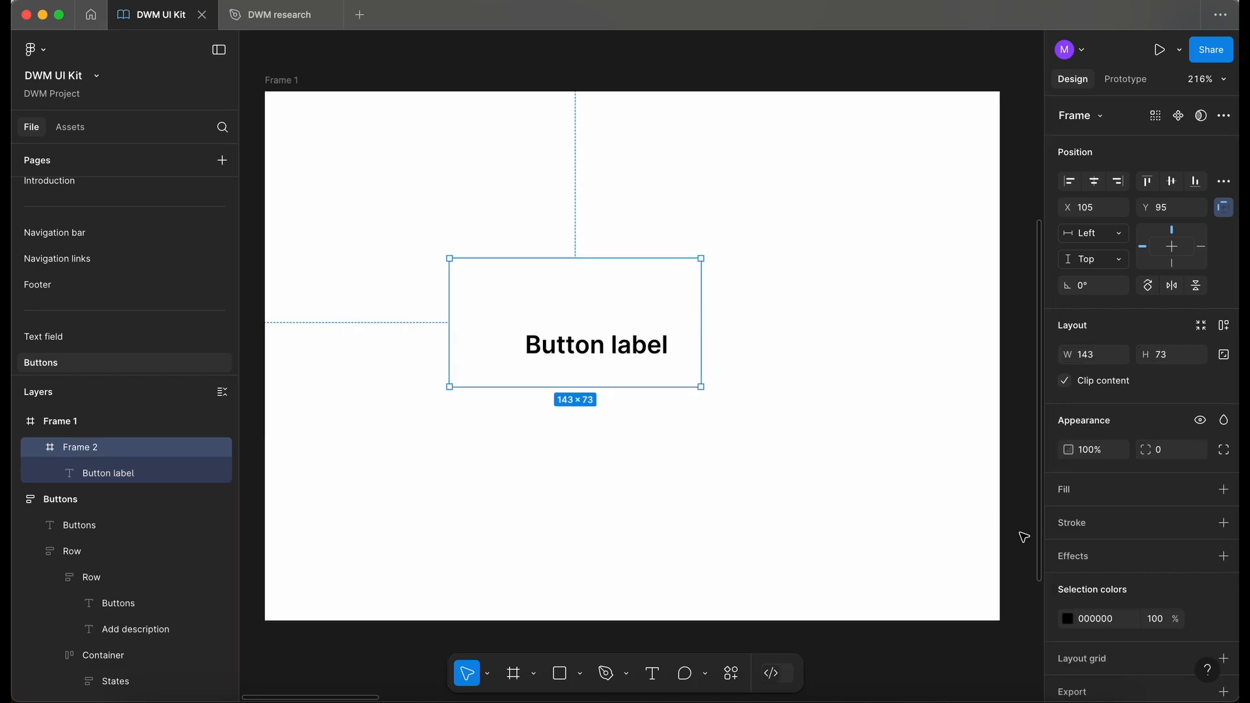
{"action": "left_click", "coordinate": [609, 346]}
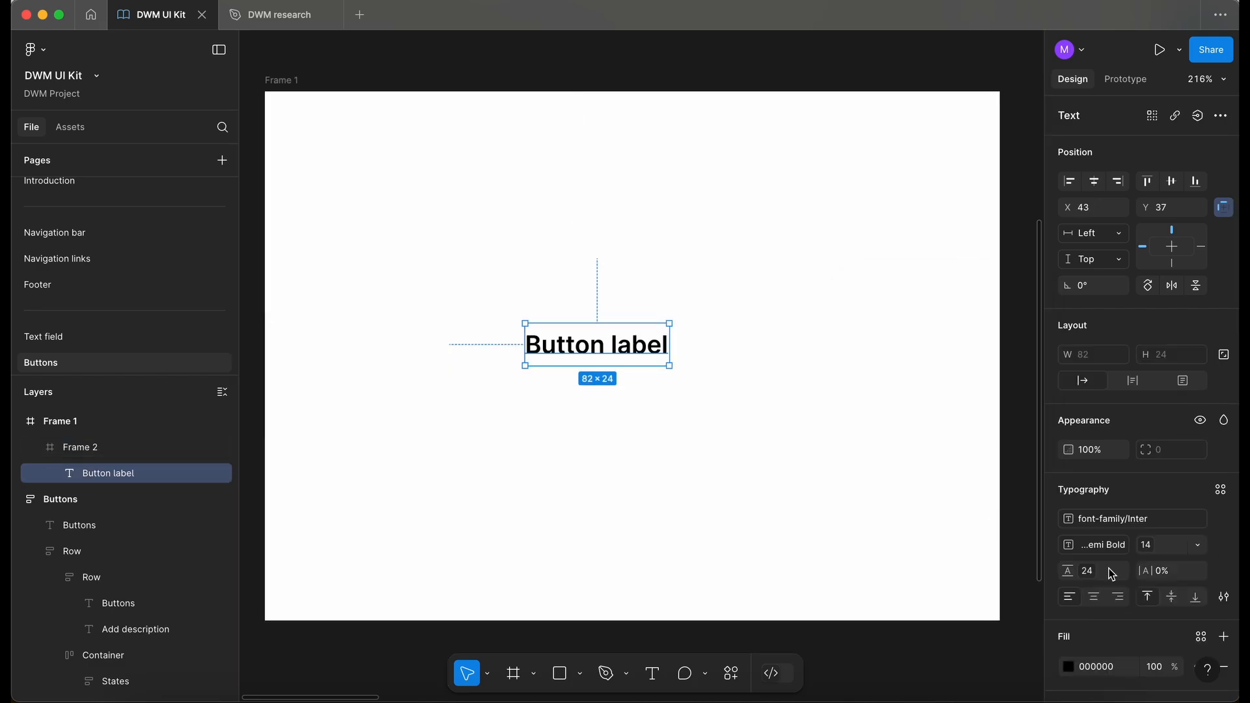
{"action": "left_click", "coordinate": [1201, 637]}
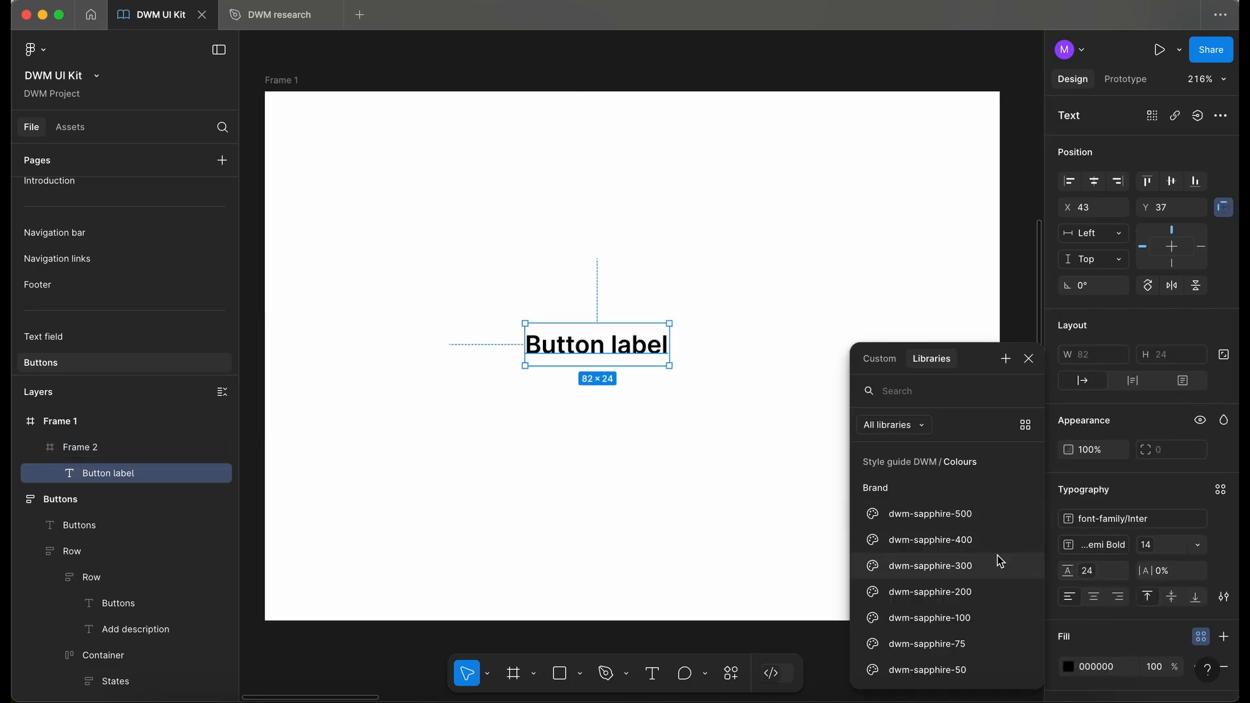
{"action": "key", "text": "Escape"}
{"action": "key", "text": "shift+Return"}
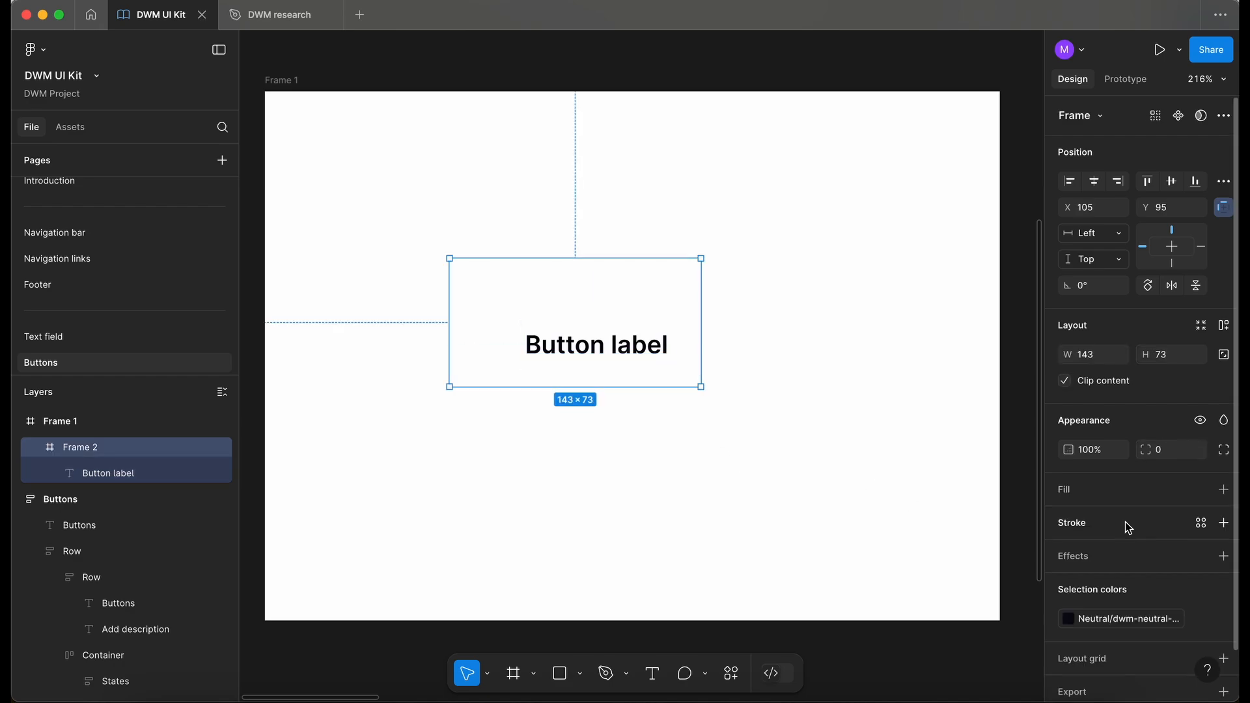
- Give the button frame a temporary custom fill of BE9999
{"action": "left_click", "coordinate": [1201, 489]}
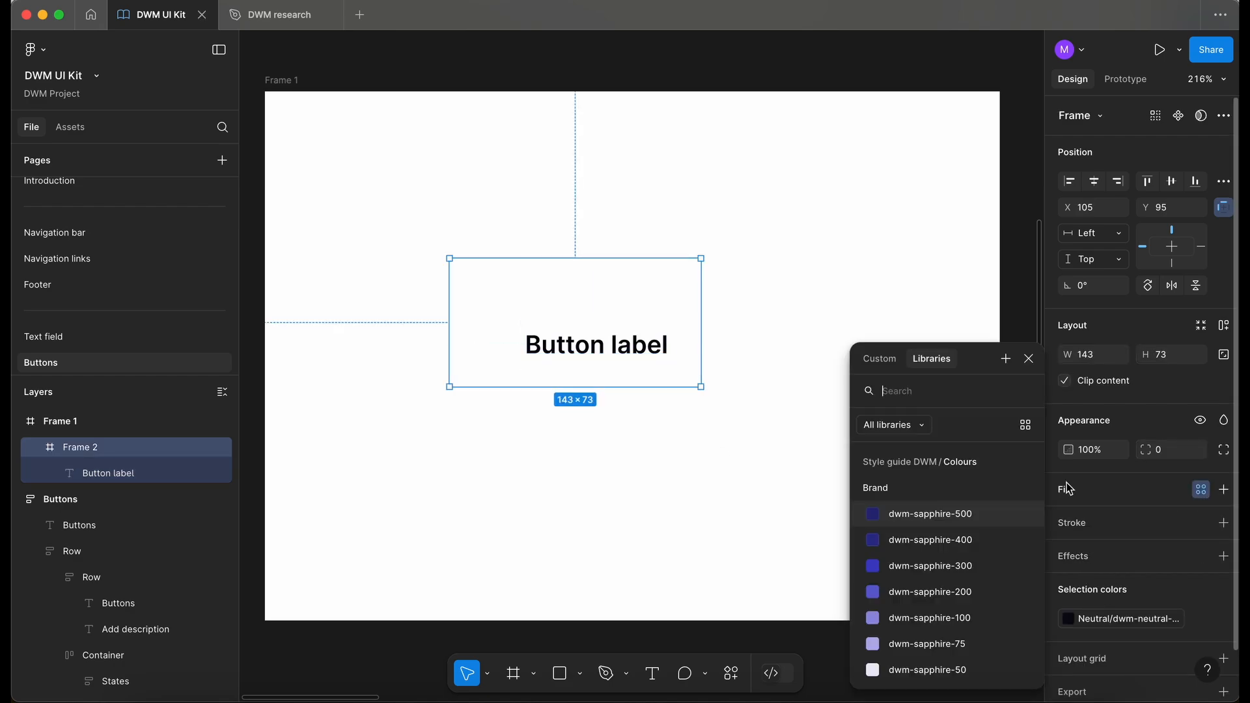
{"action": "key", "text": "Escape"}
{"action": "left_click", "coordinate": [1223, 488]}
{"action": "left_click", "coordinate": [912, 409]}
{"action": "left_click", "coordinate": [895, 413]}
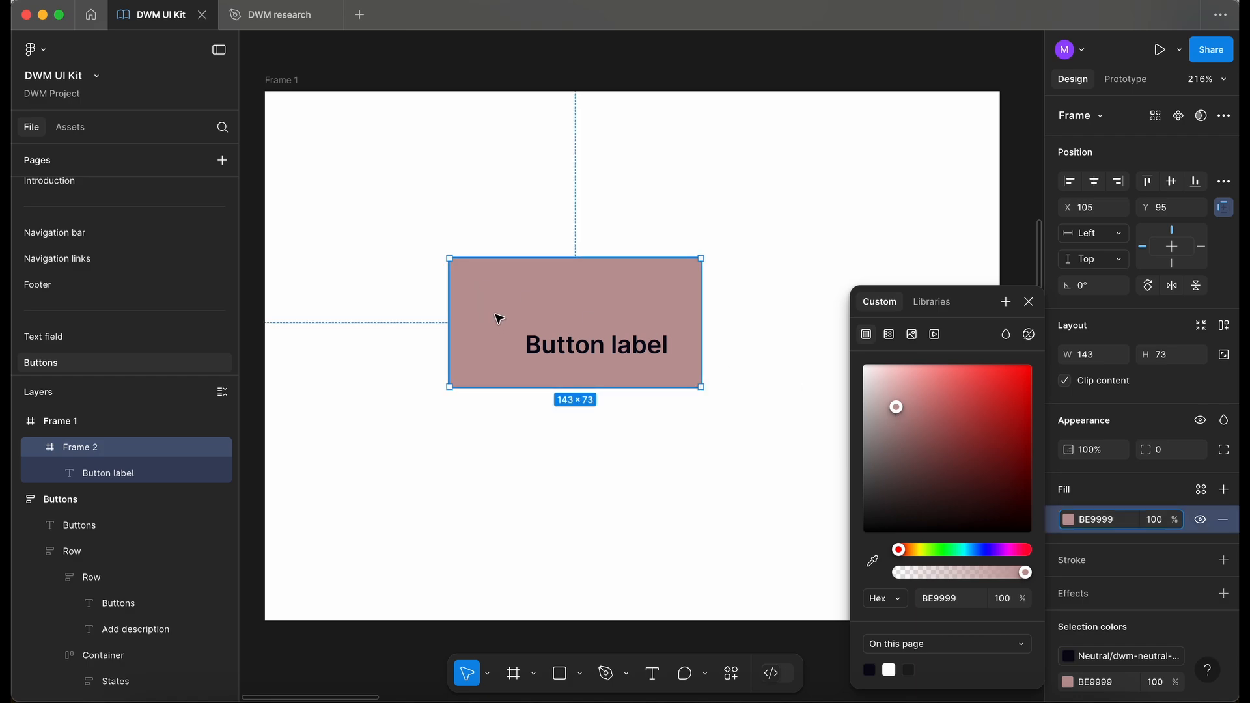
- Add auto layout to the button frame with an 8px gap, 16px horizontal padding and 8px vertical padding from the style guide variables
{"action": "key", "text": "shift+a"}
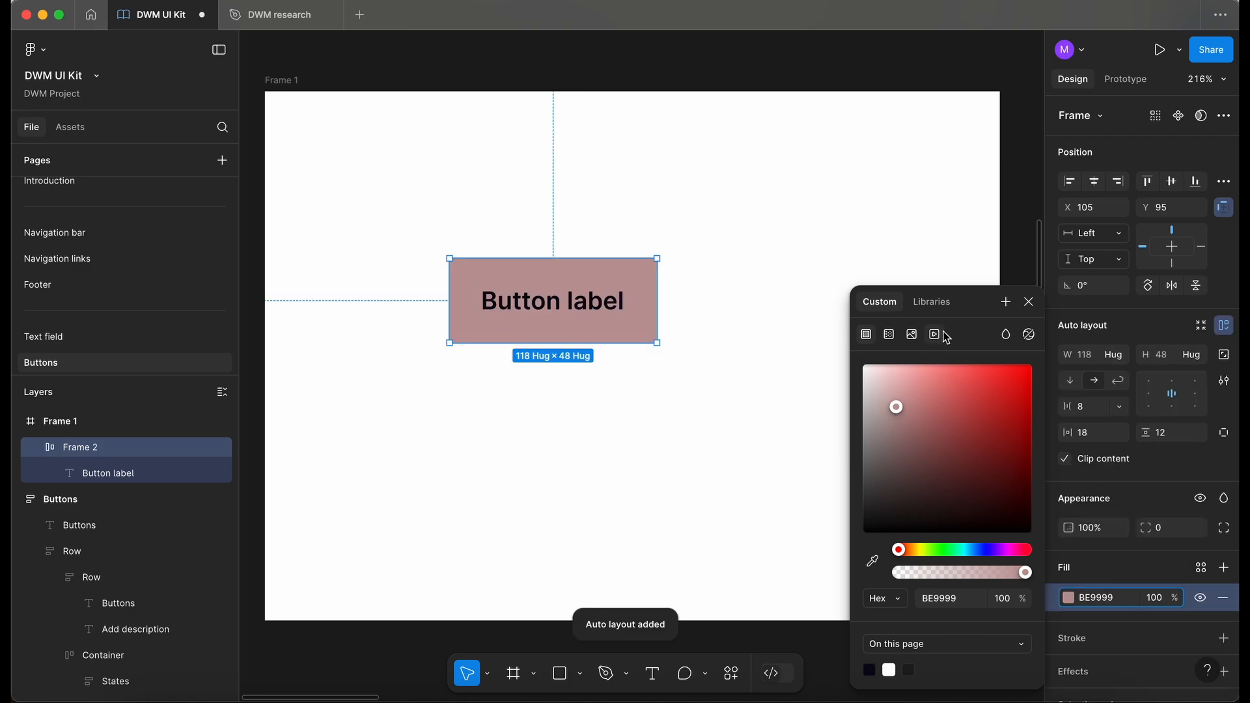
{"action": "left_click", "coordinate": [1028, 303]}
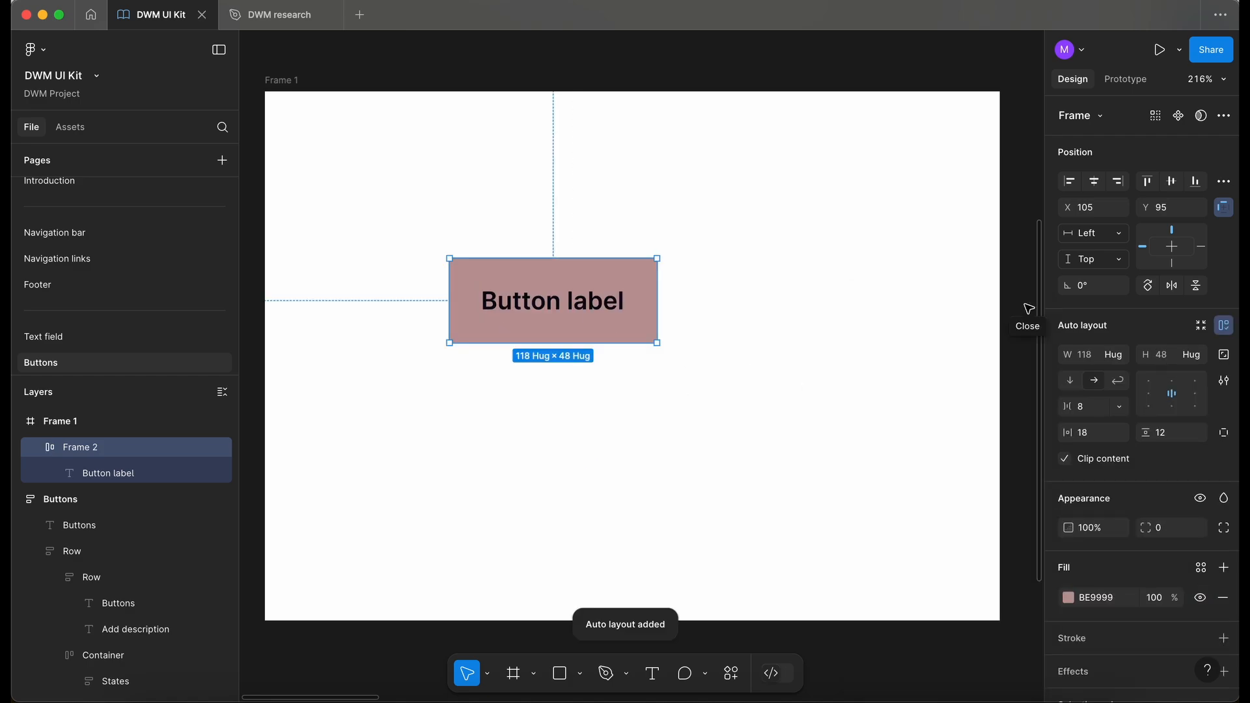
{"action": "left_click", "coordinate": [1116, 407]}
{"action": "left_click", "coordinate": [1142, 459]}
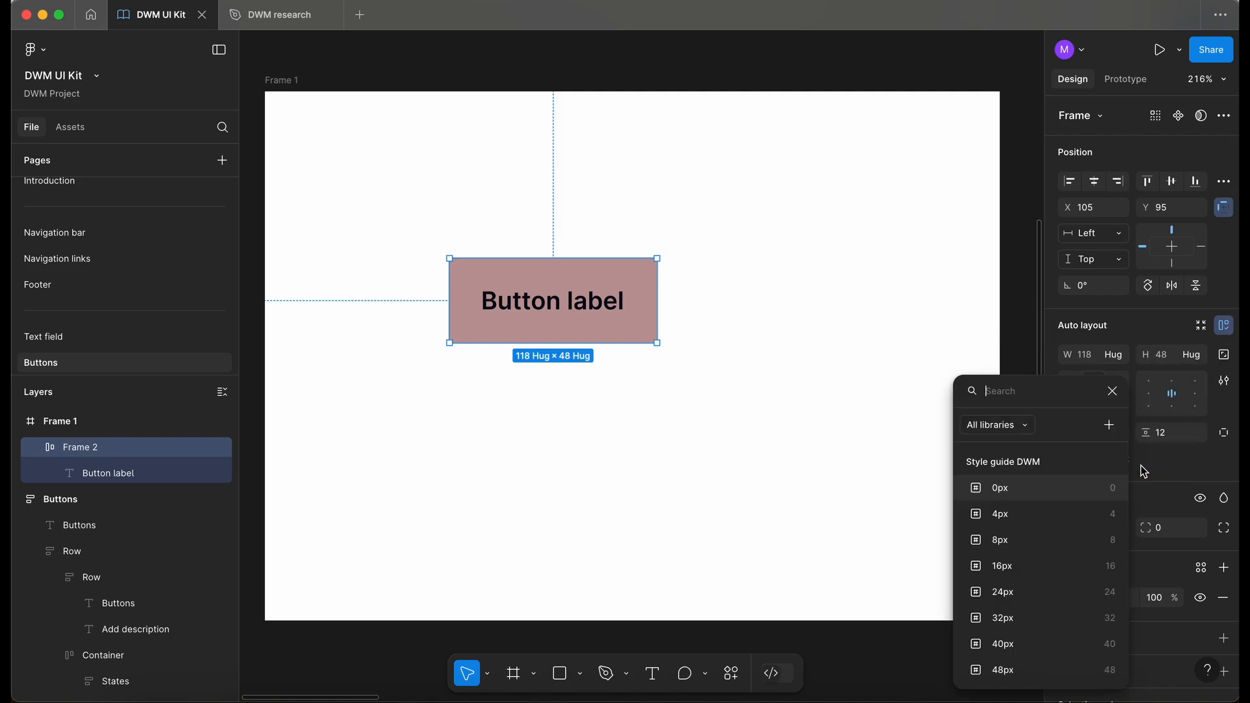
{"action": "left_click", "coordinate": [1030, 539]}
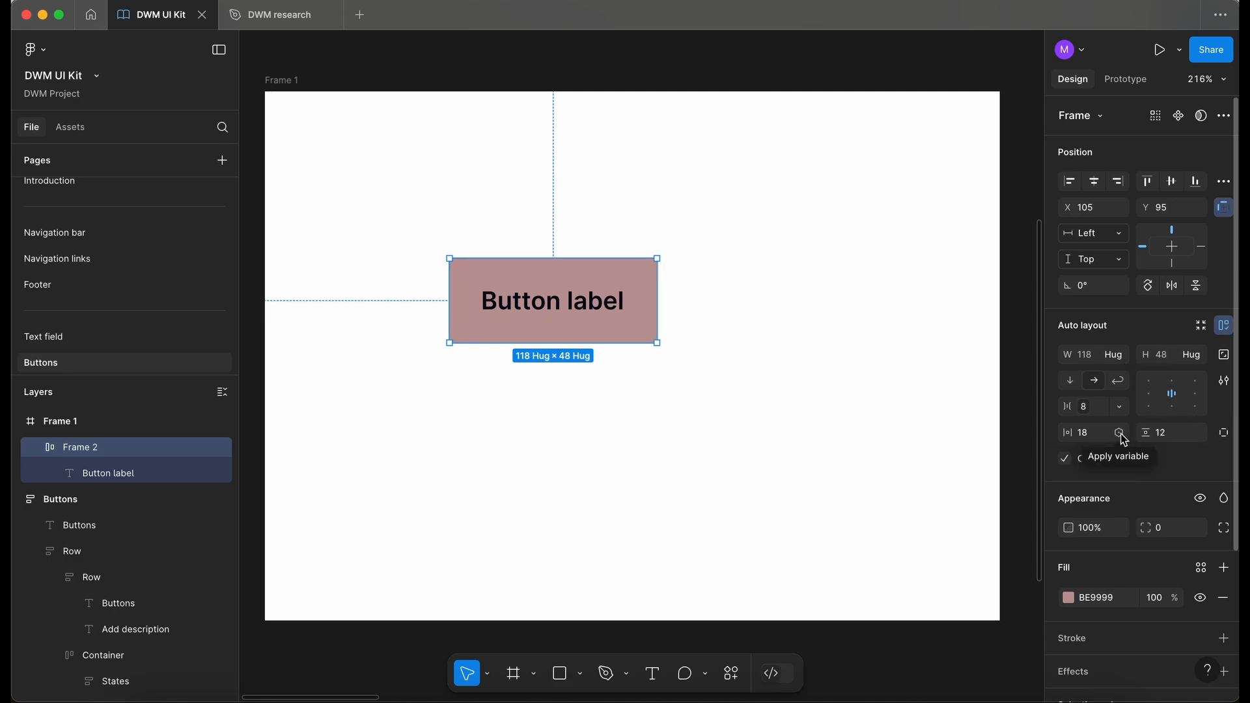
{"action": "left_click", "coordinate": [1120, 434]}
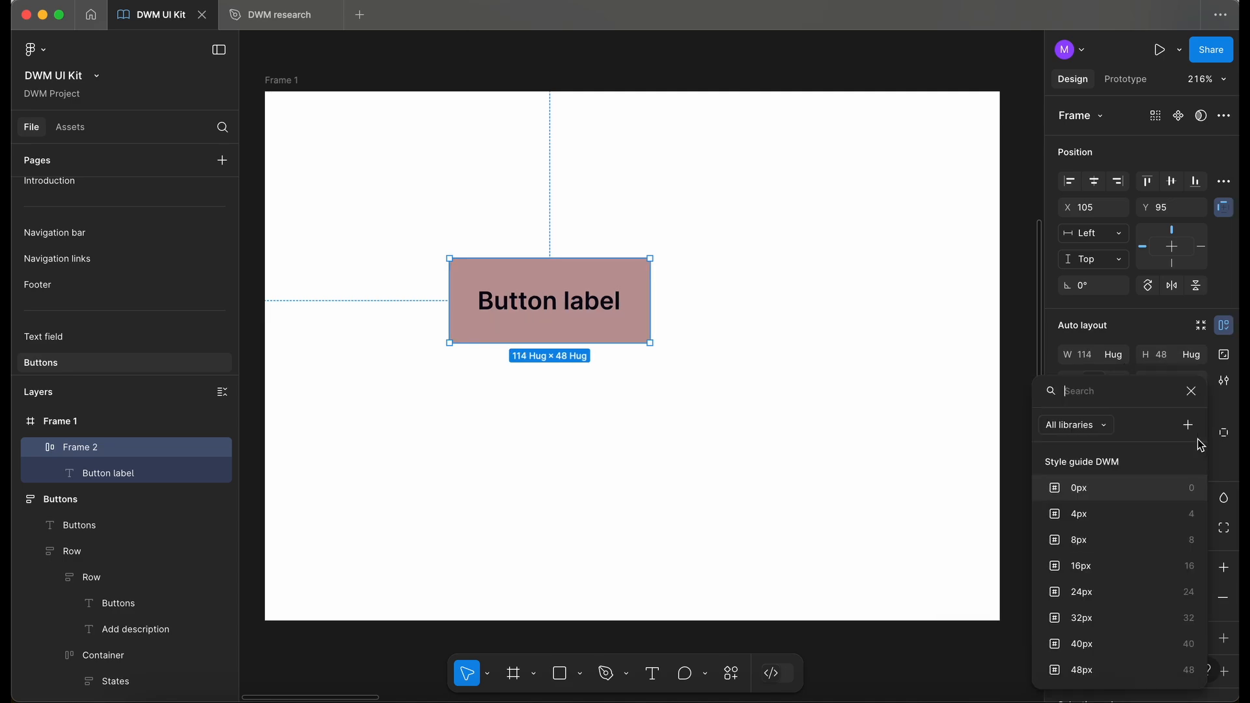
{"action": "left_click", "coordinate": [1108, 543]}
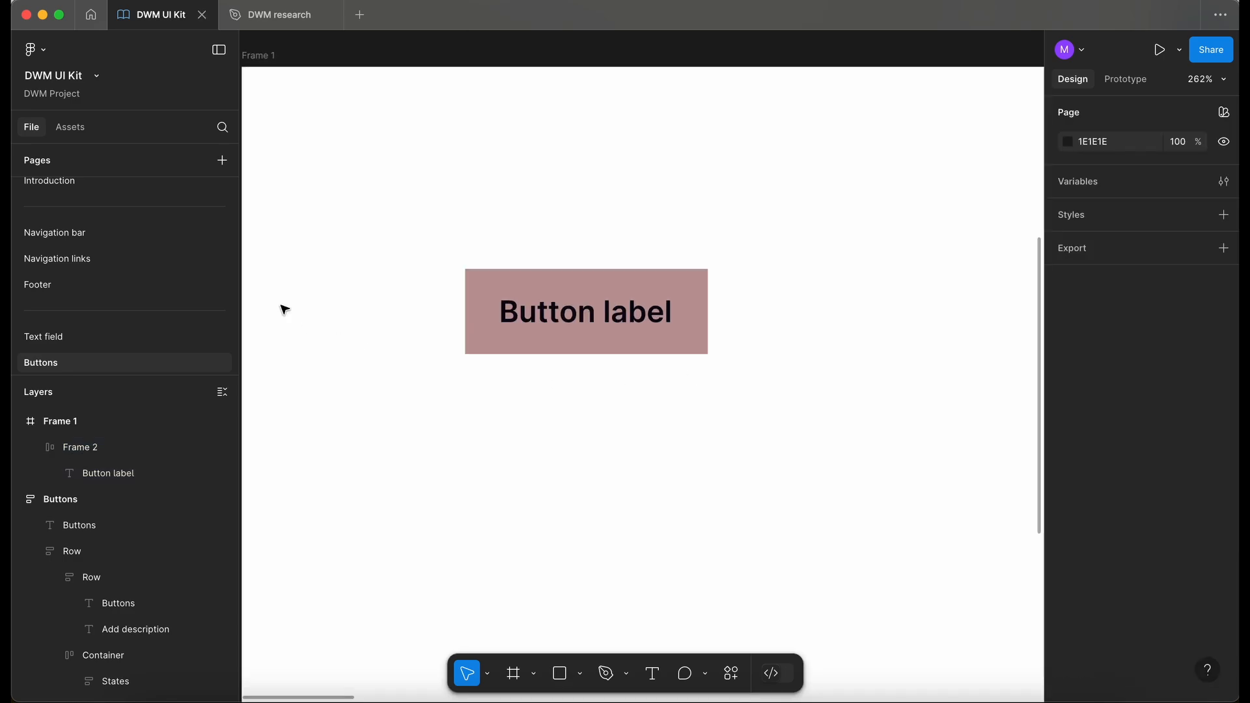
- Set the button frame's corner radius to 8
{"action": "left_click", "coordinate": [651, 284]}
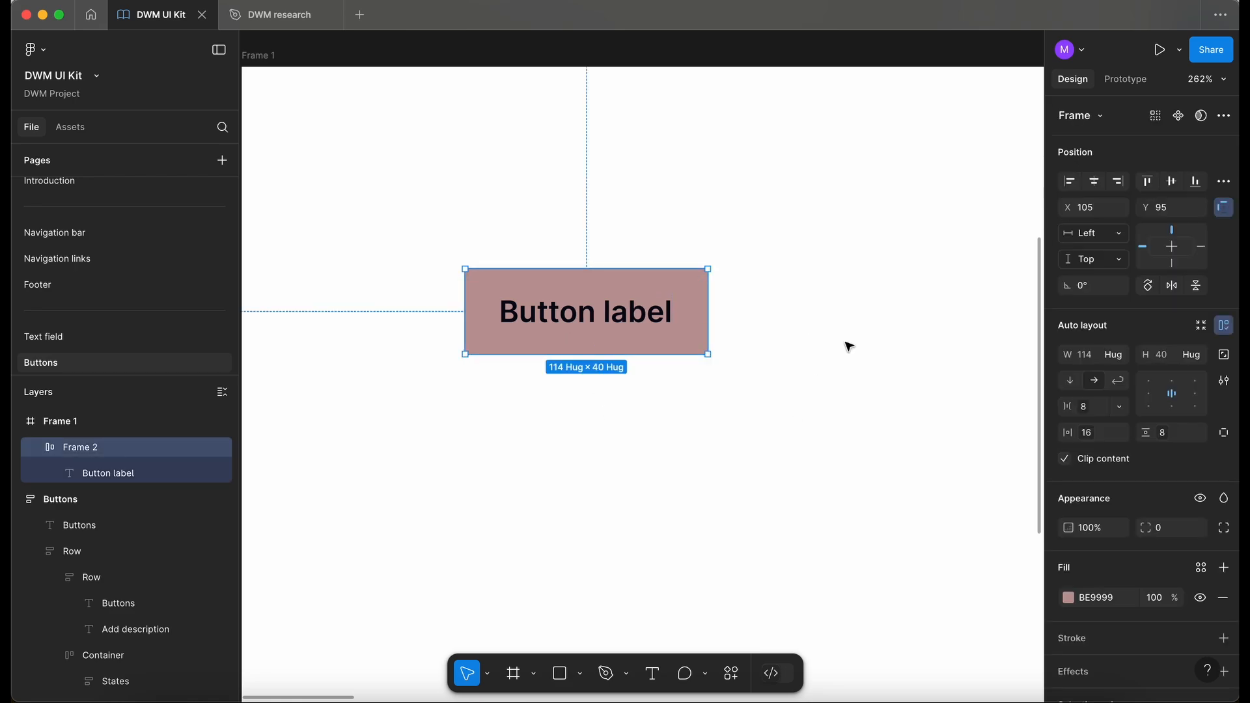
{"action": "type", "text": "8"}
{"action": "key", "text": "Return"}
{"action": "left_click", "coordinate": [666, 496]}
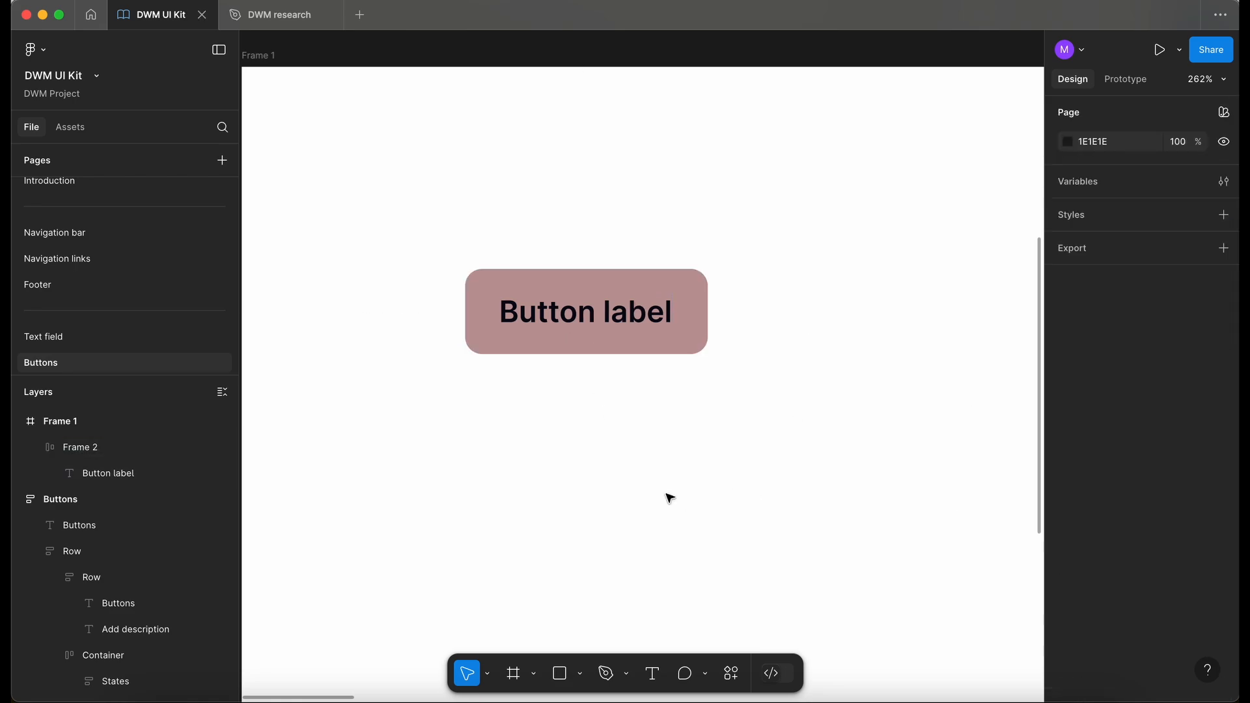
- Test the button's auto layout by adding extra characters to the label, and undo the added text
{"action": "double_click", "coordinate": [643, 324]}
{"action": "double_click", "coordinate": [653, 316]}
{"action": "key", "text": "Right"}
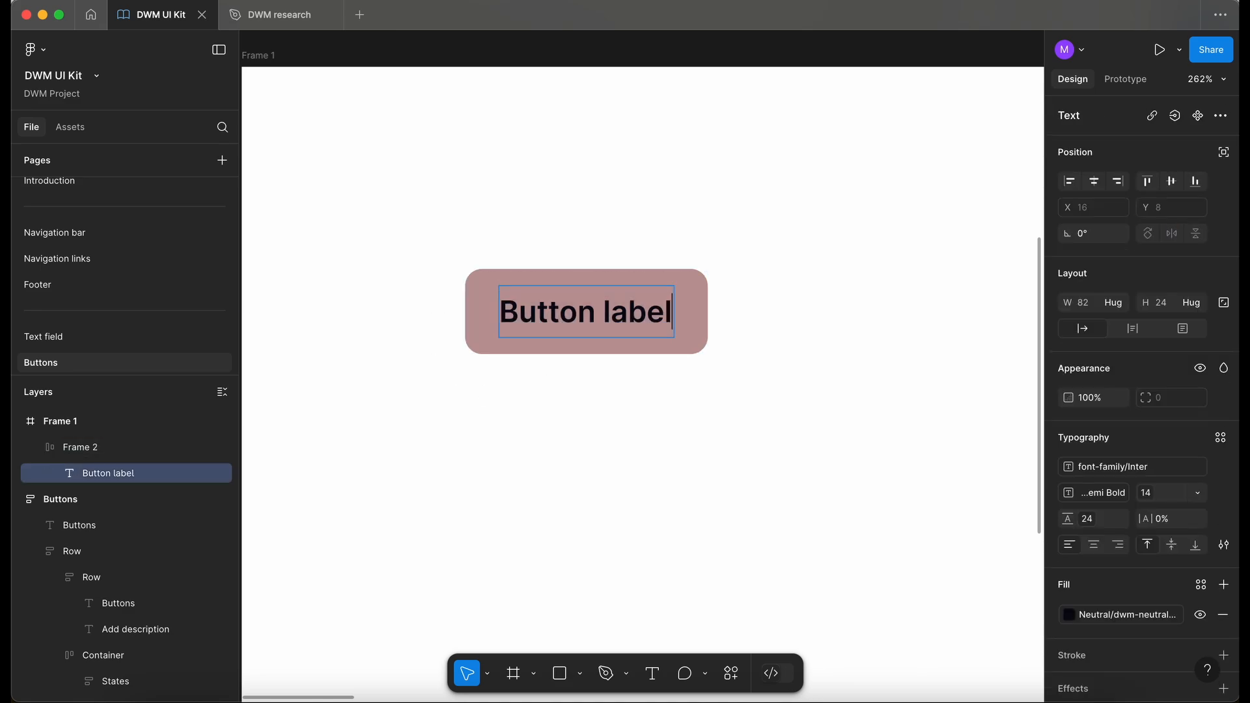
{"action": "type", "text": "kmnfkmkf"}
{"action": "key", "text": "super+z"}
{"action": "key", "text": "Escape"}
{"action": "key", "text": "Escape"}
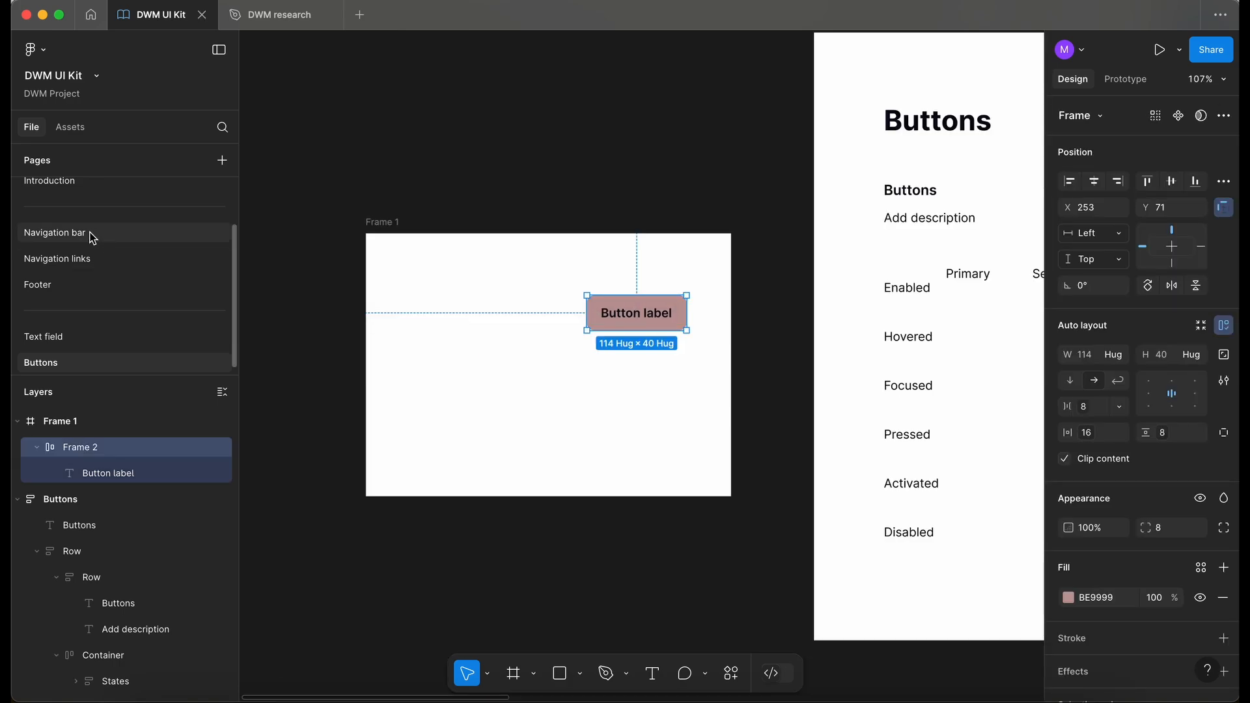
- Copy the ShoppingCart component set from the Navigation bar page
{"action": "left_click", "coordinate": [93, 238]}
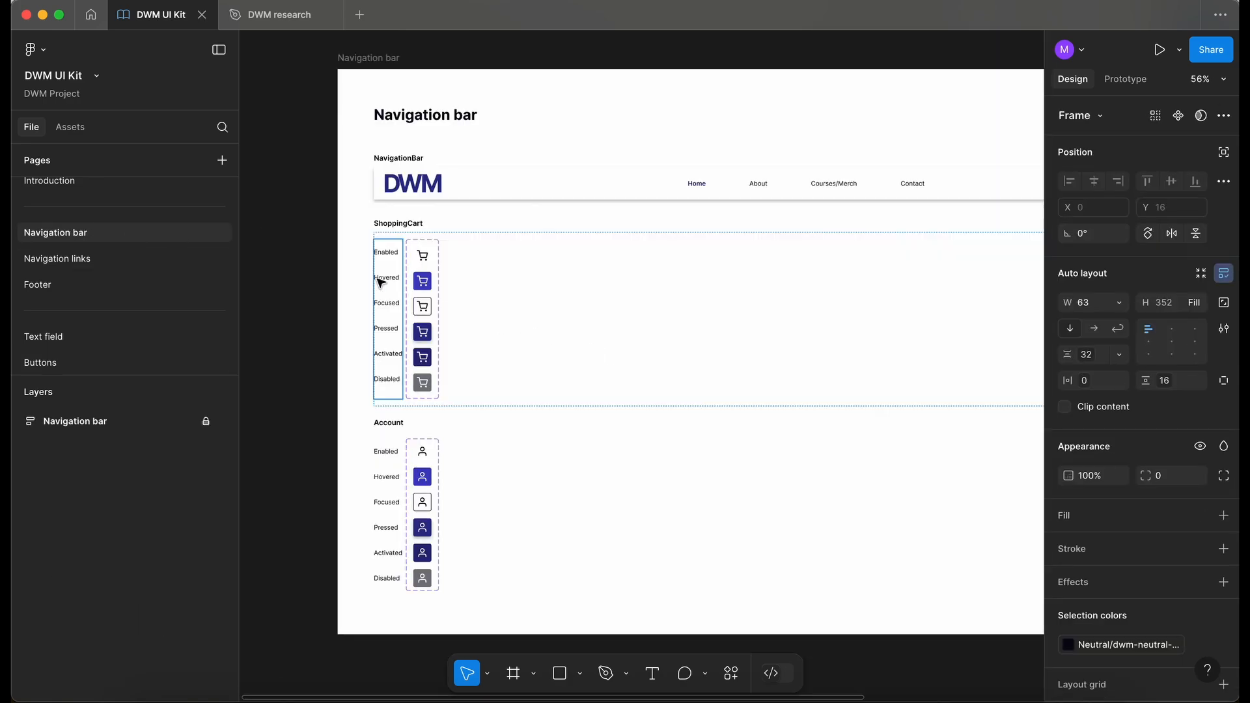
{"action": "scroll", "coordinate": [382, 279], "scroll_direction": "up", "scroll_amount": 3}
{"action": "scroll", "coordinate": [455, 246], "scroll_direction": "down", "scroll_amount": 3}
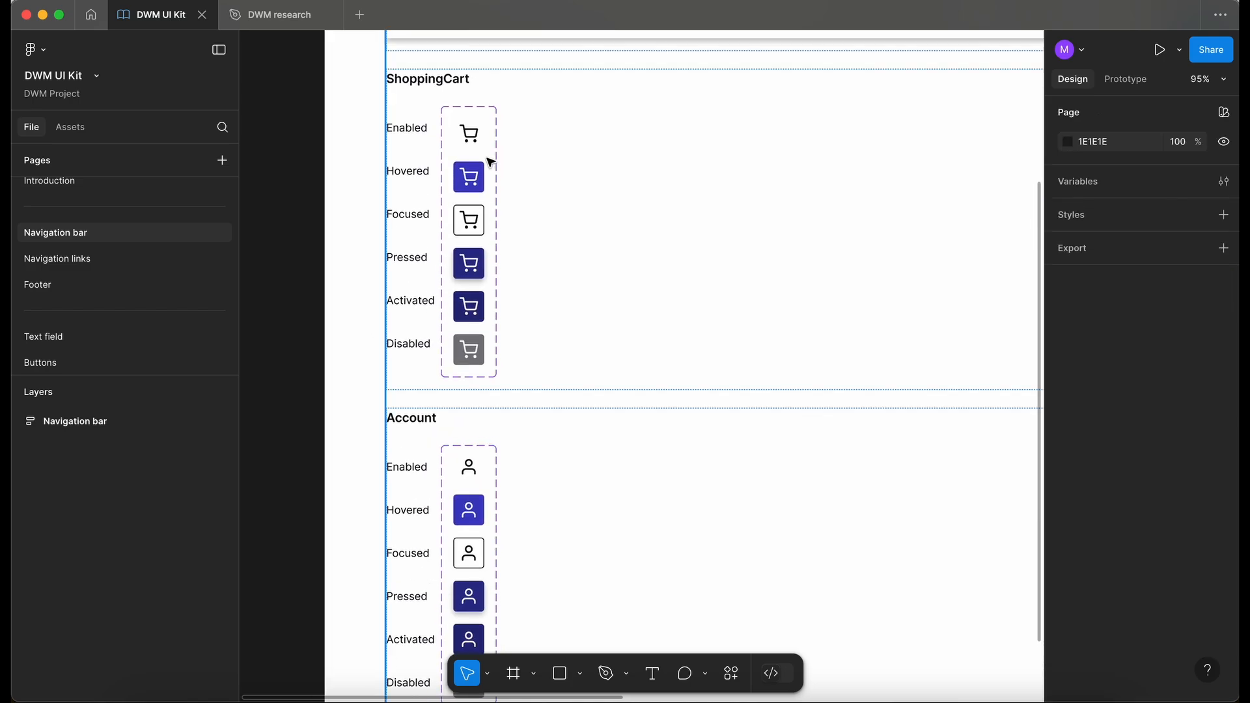
{"action": "left_click", "coordinate": [491, 162]}
{"action": "double_click", "coordinate": [488, 160]}
{"action": "double_click", "coordinate": [488, 160]}
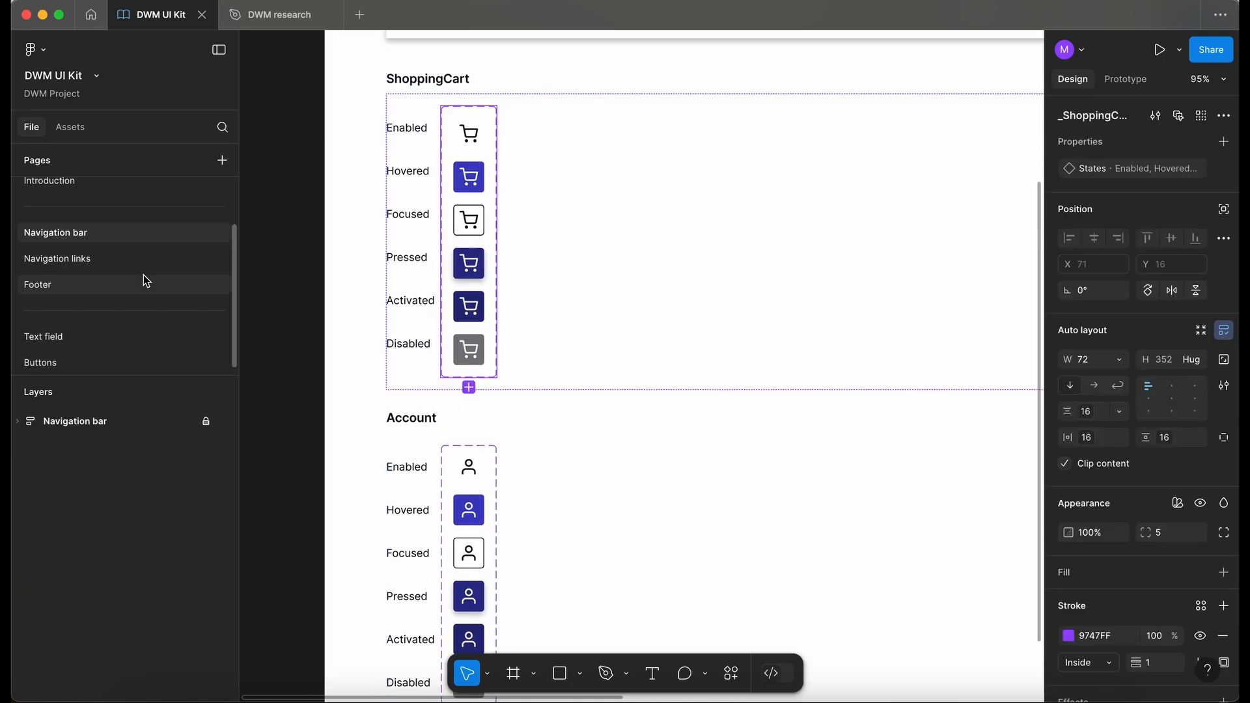
- Paste the ShoppingCart set into Frame 1 on the Buttons page at X 45, Y 36, and extend the frame to contain it
{"action": "left_click", "coordinate": [77, 360]}
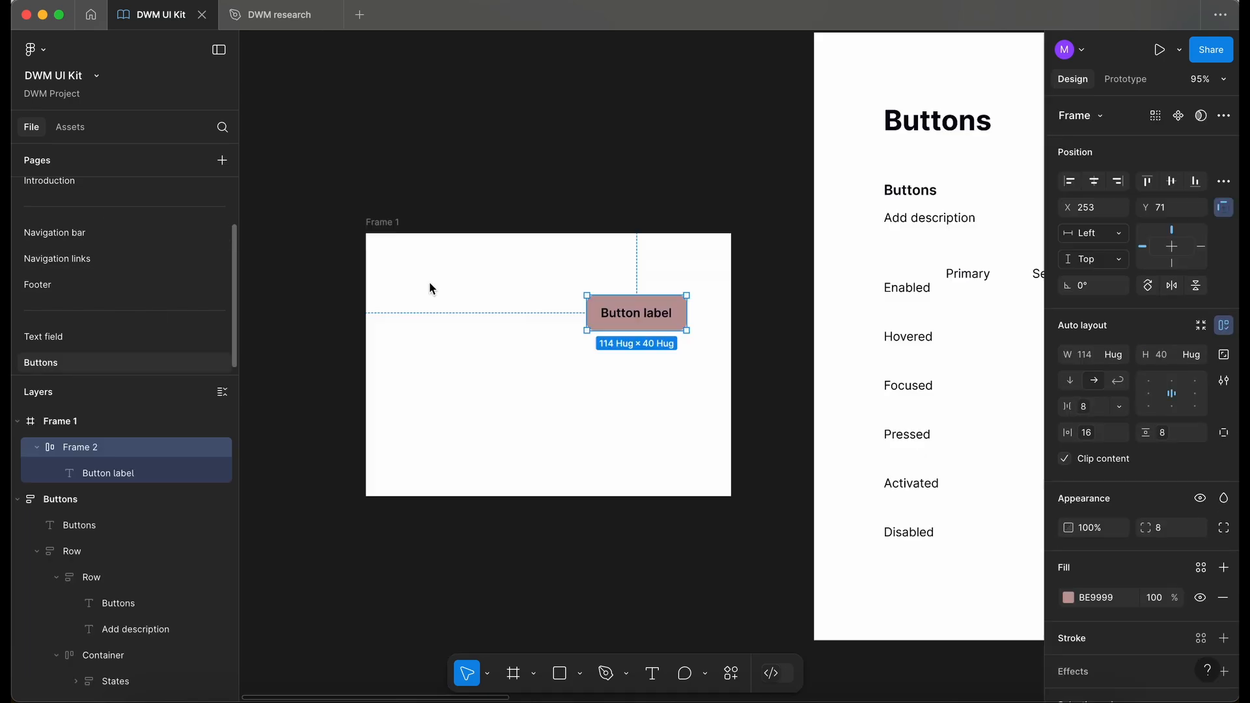
{"action": "left_click", "coordinate": [415, 312]}
{"action": "key", "text": "super+v"}
{"action": "left_click_drag", "start_coordinate": [647, 215], "coordinate": [439, 268]}
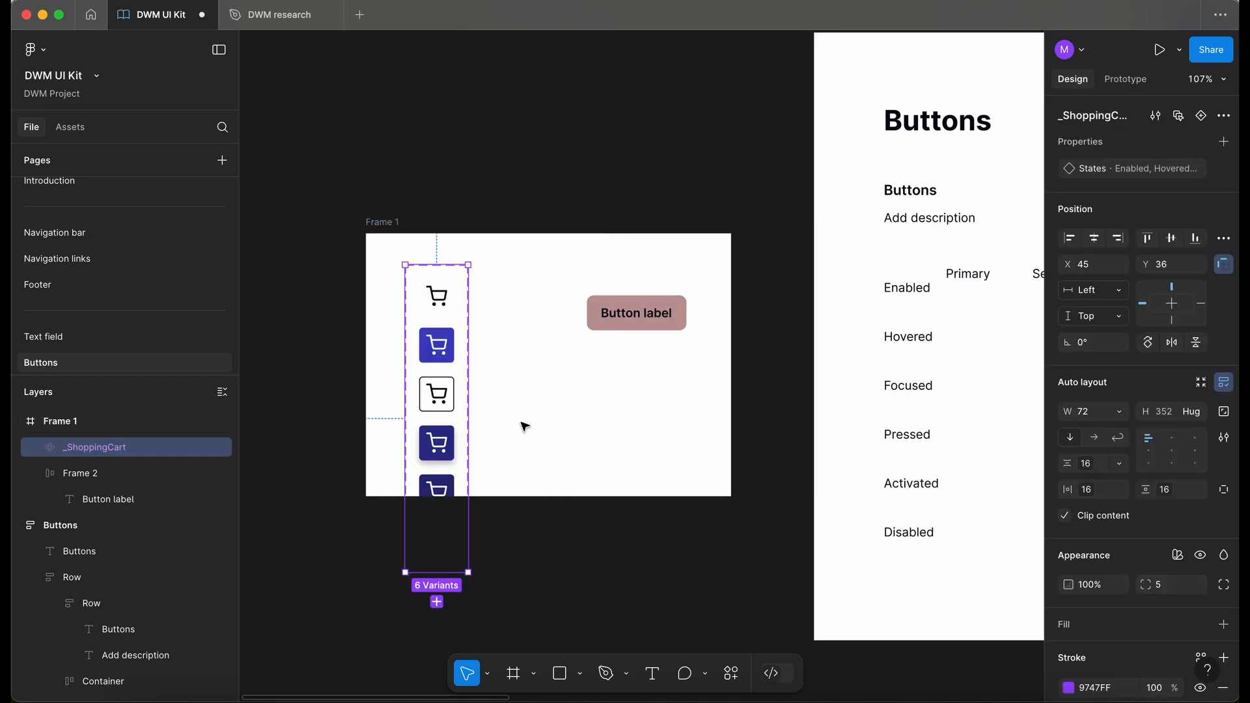
{"action": "left_click", "coordinate": [391, 222]}
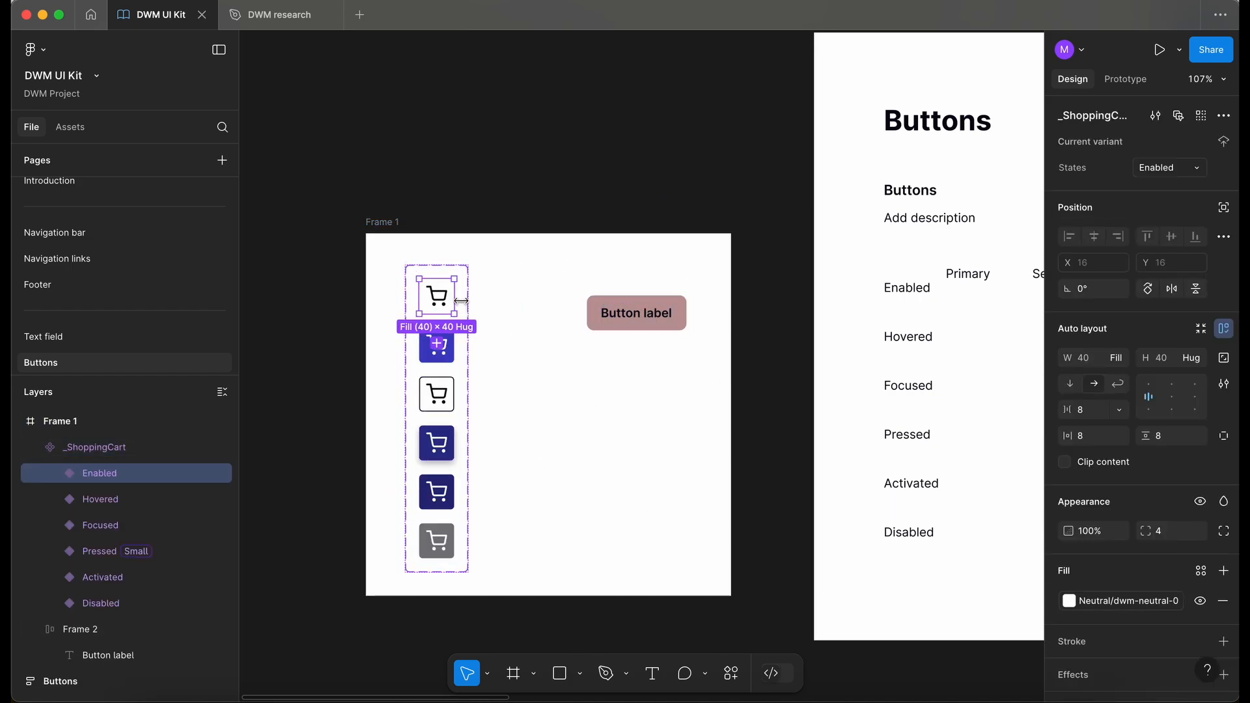
- Move the button frame beside the Hovered shopping cart variant, at X 143, Y 108
{"action": "key", "text": "Escape"}
{"action": "double_click", "coordinate": [451, 357]}
{"action": "left_click_drag", "start_coordinate": [636, 324], "coordinate": [593, 367]}
{"action": "left_click_drag", "start_coordinate": [552, 349], "coordinate": [552, 350]}
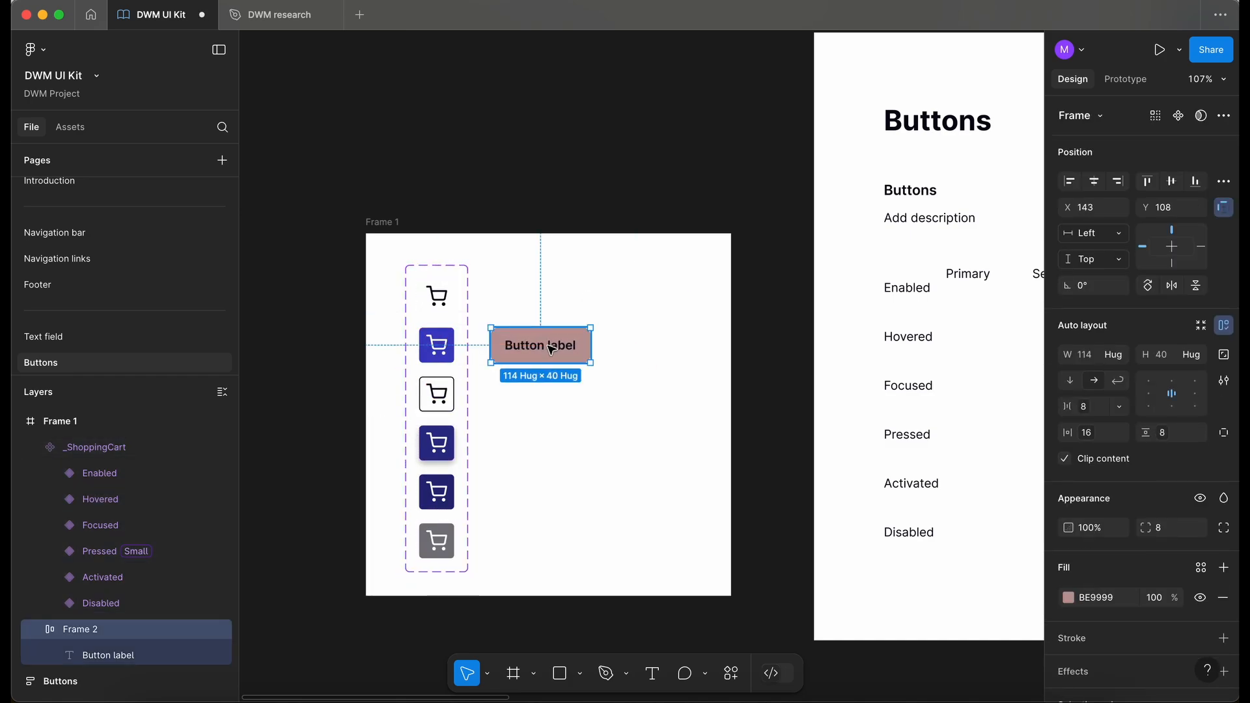
- Fill the button frame with the dwm-sapphire brand colour sampled from the Hovered shopping cart variant
{"action": "scroll", "coordinate": [487, 362], "scroll_direction": "up", "scroll_amount": 5}
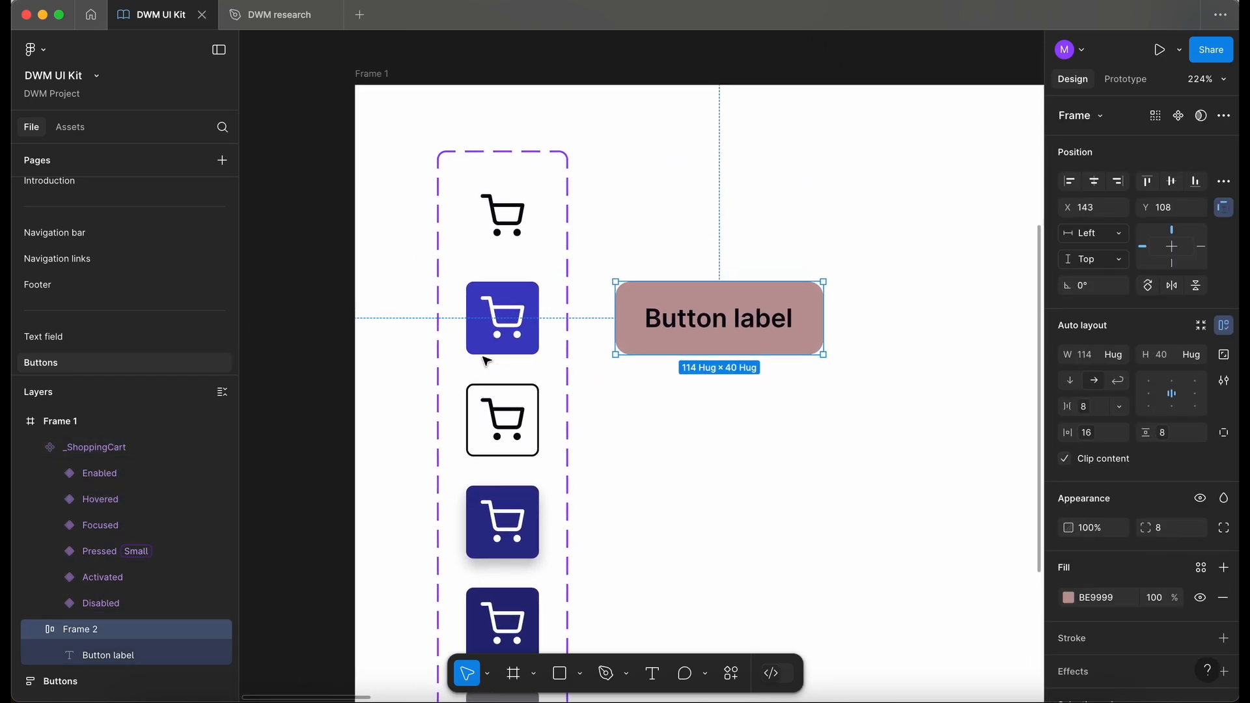
{"action": "key", "text": "i"}
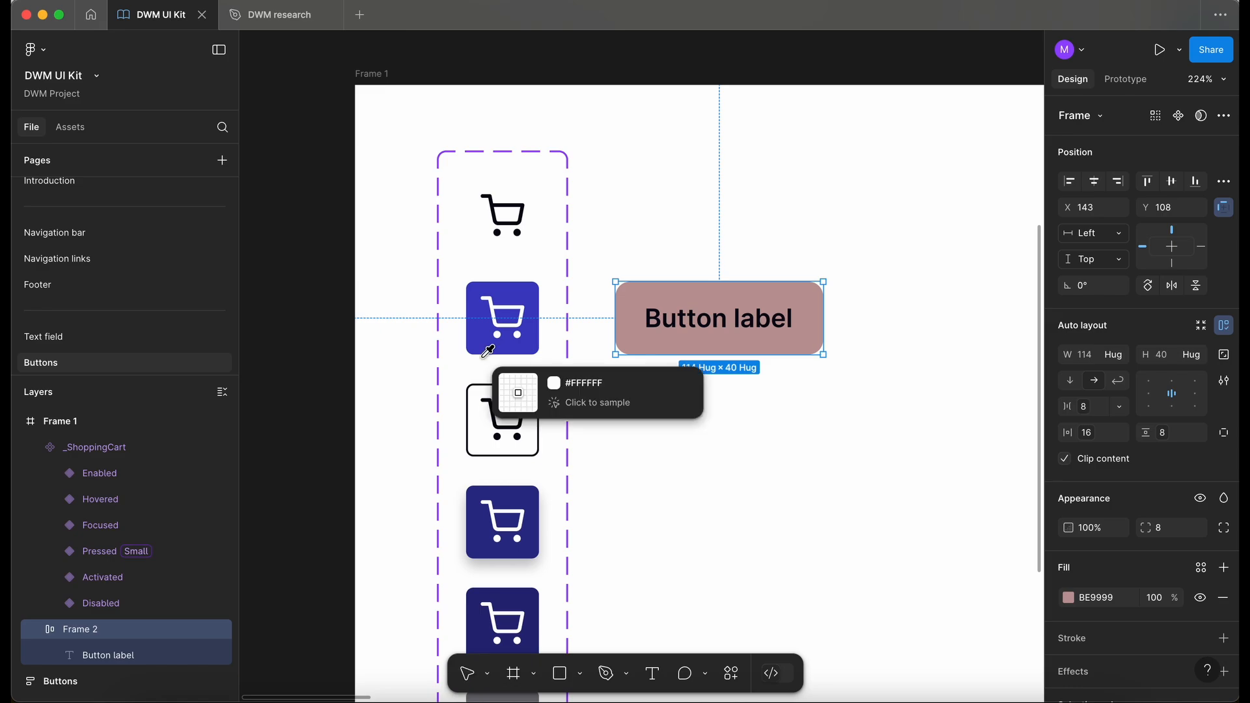
{"action": "left_click", "coordinate": [519, 291]}
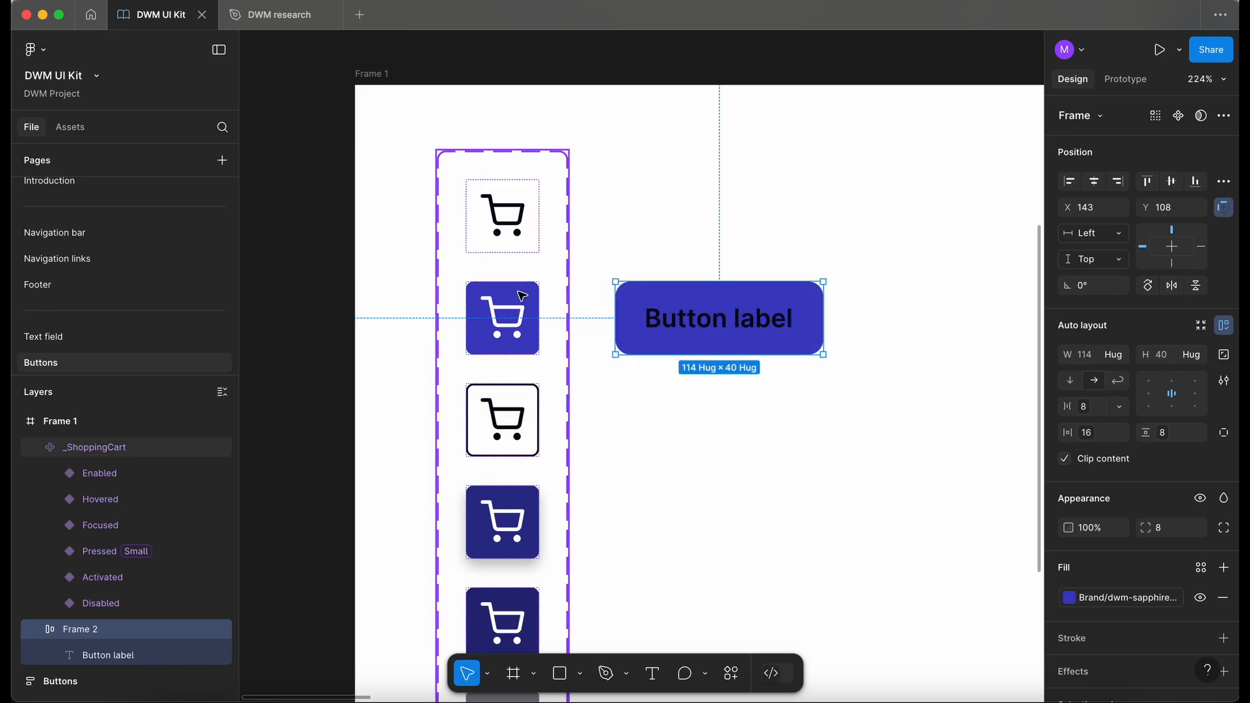
- Change the button label's text fill to the library colour dwm-neutral-0
{"action": "double_click", "coordinate": [740, 325]}
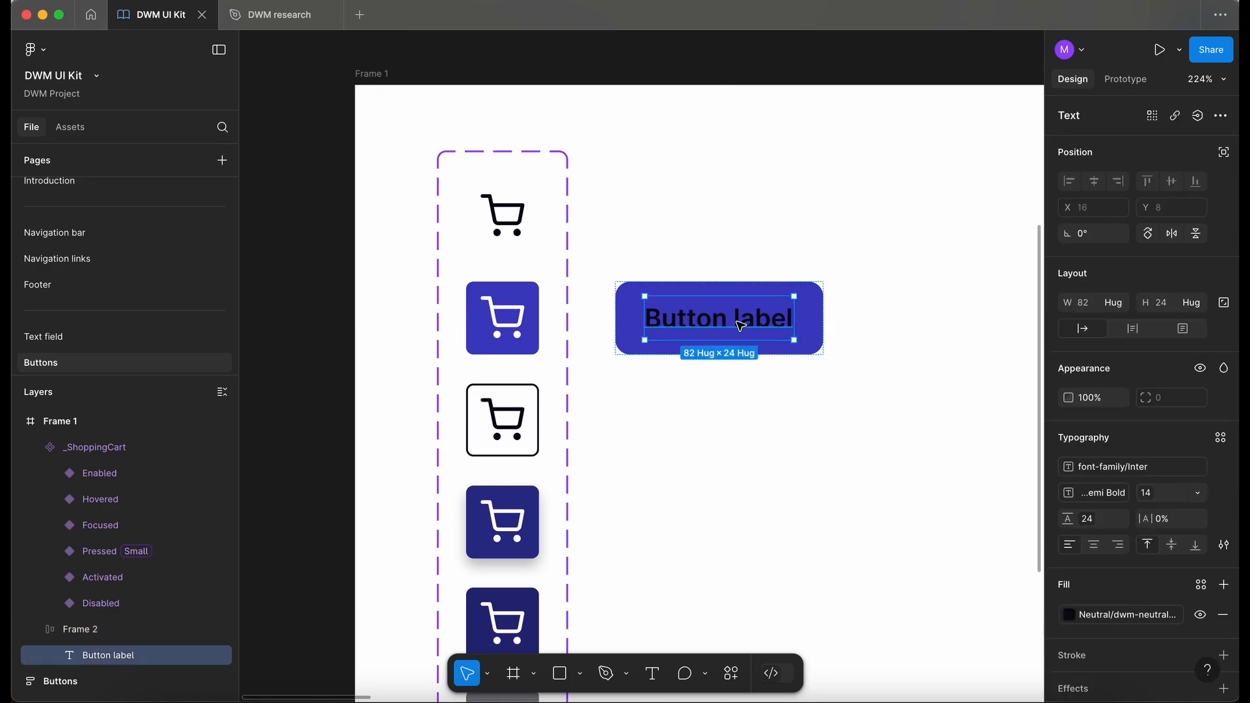
{"action": "left_click", "coordinate": [1107, 615]}
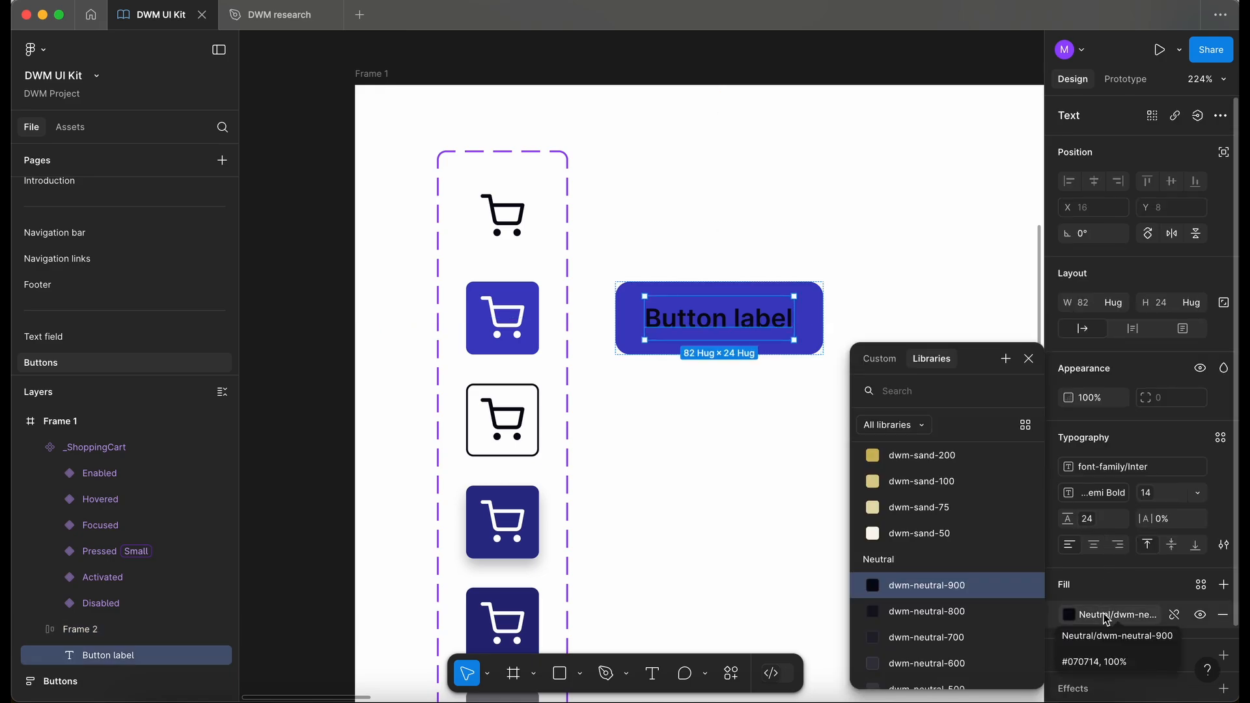
{"action": "type", "text": "ne"}
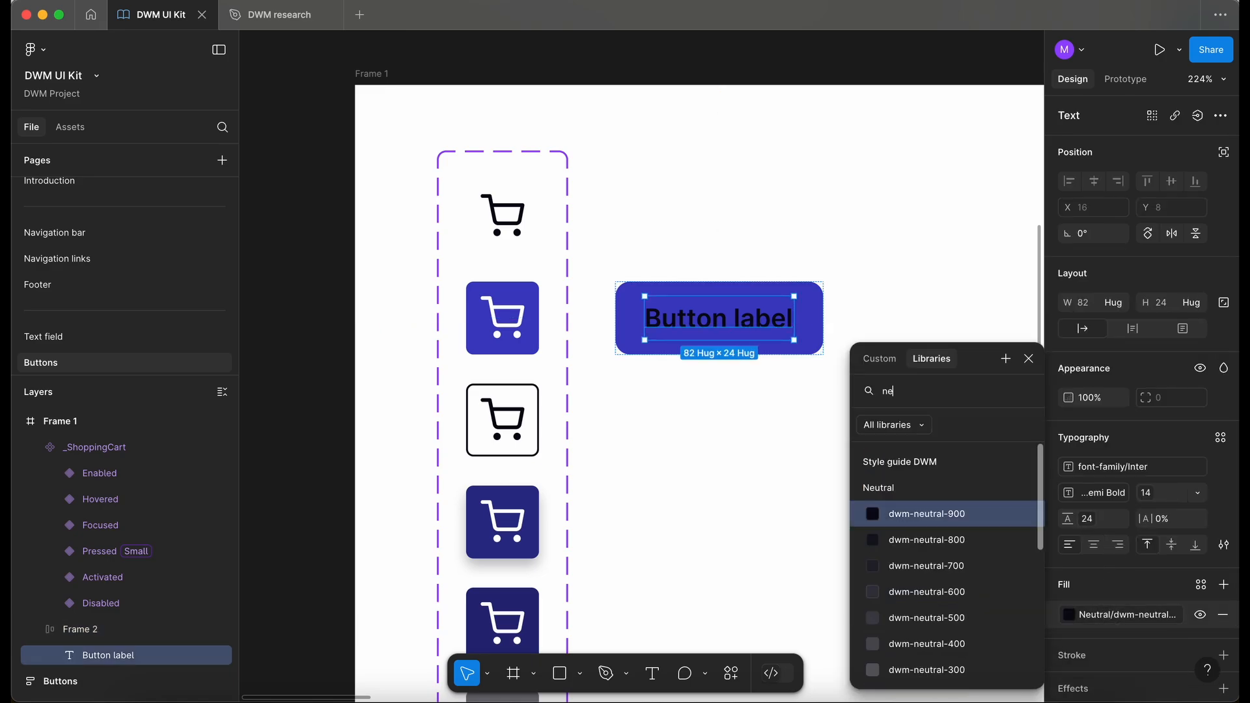
{"action": "scroll", "coordinate": [882, 618], "scroll_direction": "down", "scroll_amount": 5}
{"action": "left_click", "coordinate": [949, 670]}
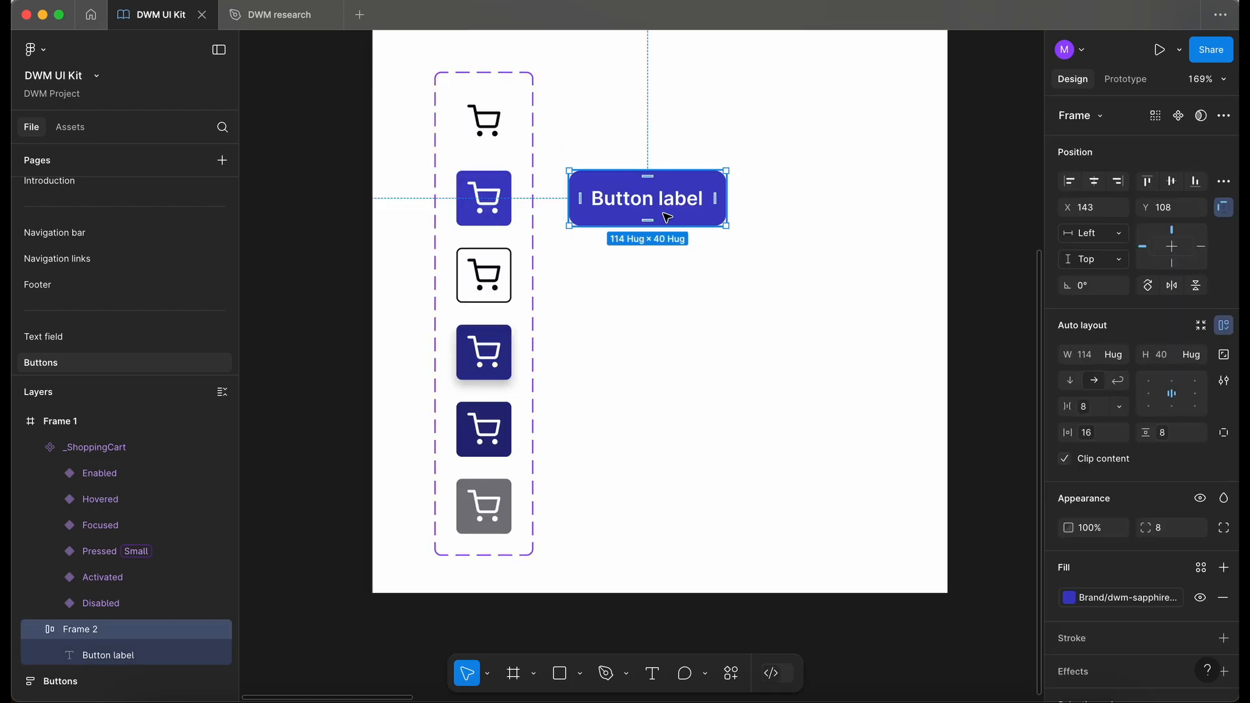
- Duplicate the button beside the Pressed shopping cart variant at X 139, Y 220, and fill the copy with dwm-sapphire-400
{"action": "left_click_drag", "start_coordinate": [697, 199], "coordinate": [689, 347]}
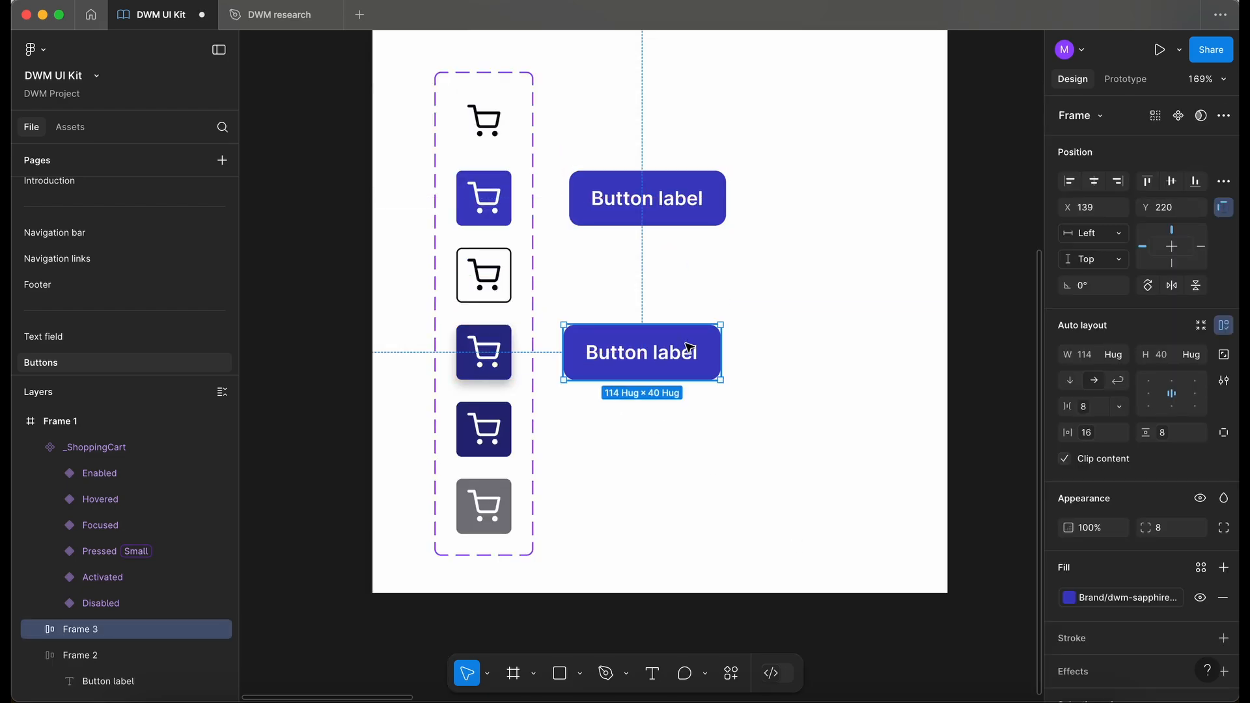
{"action": "scroll", "coordinate": [589, 362], "scroll_direction": "up", "scroll_amount": 5}
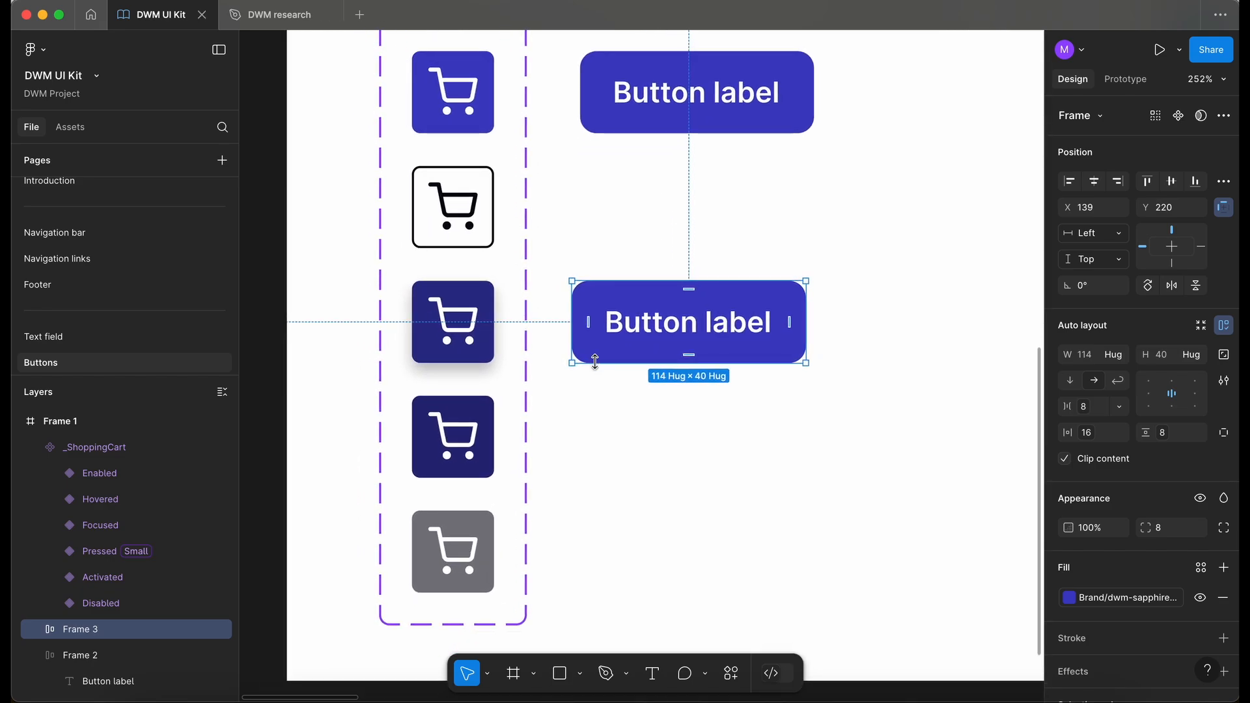
{"action": "left_click", "coordinate": [479, 356]}
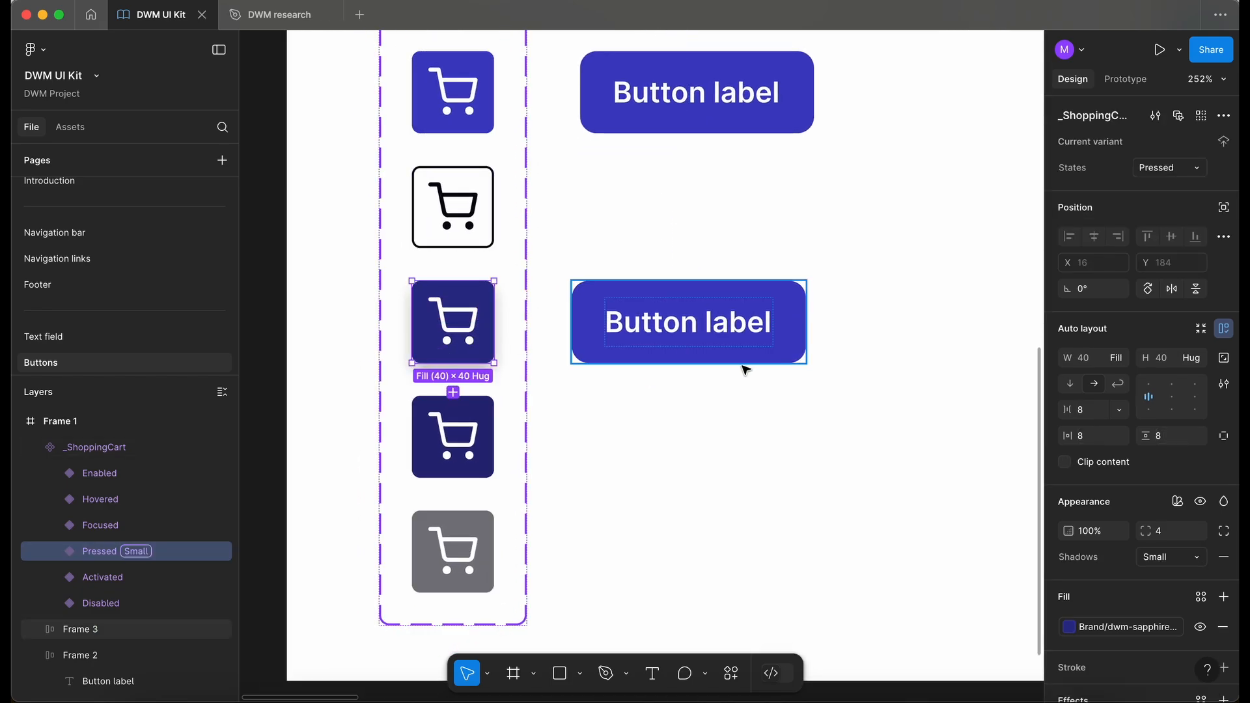
{"action": "scroll", "coordinate": [1175, 560], "scroll_direction": "down", "scroll_amount": 2}
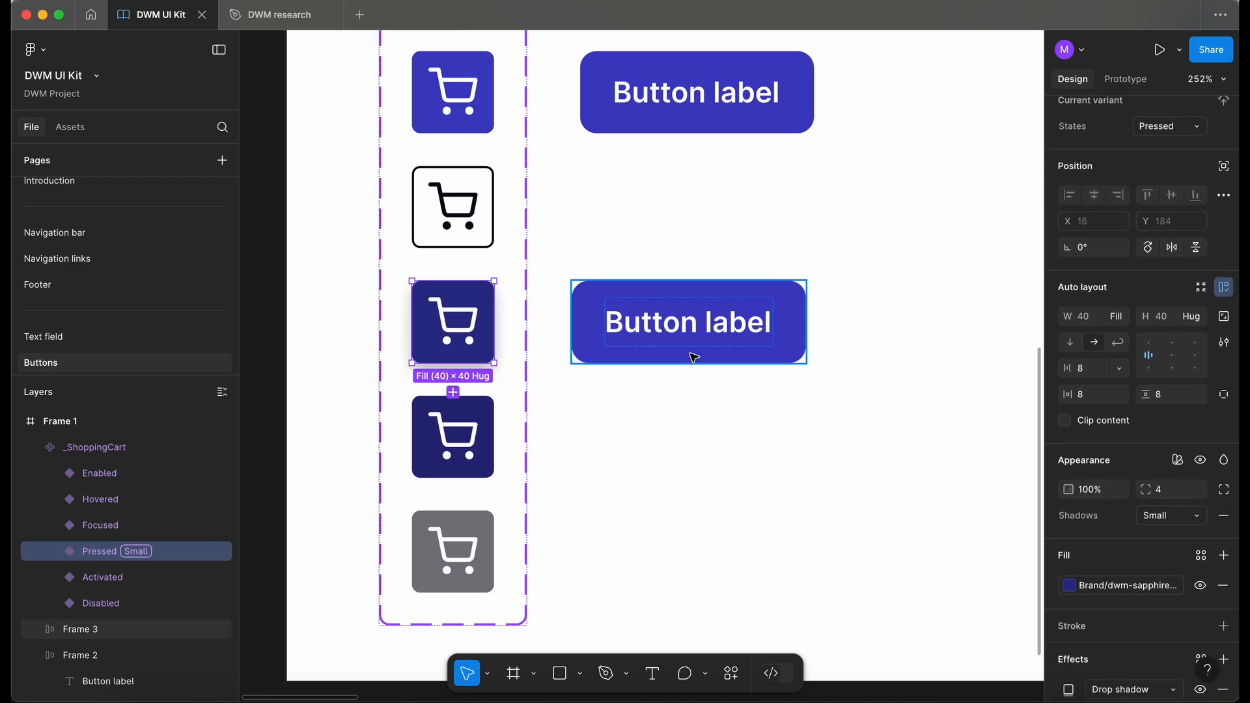
{"action": "left_click", "coordinate": [1118, 585]}
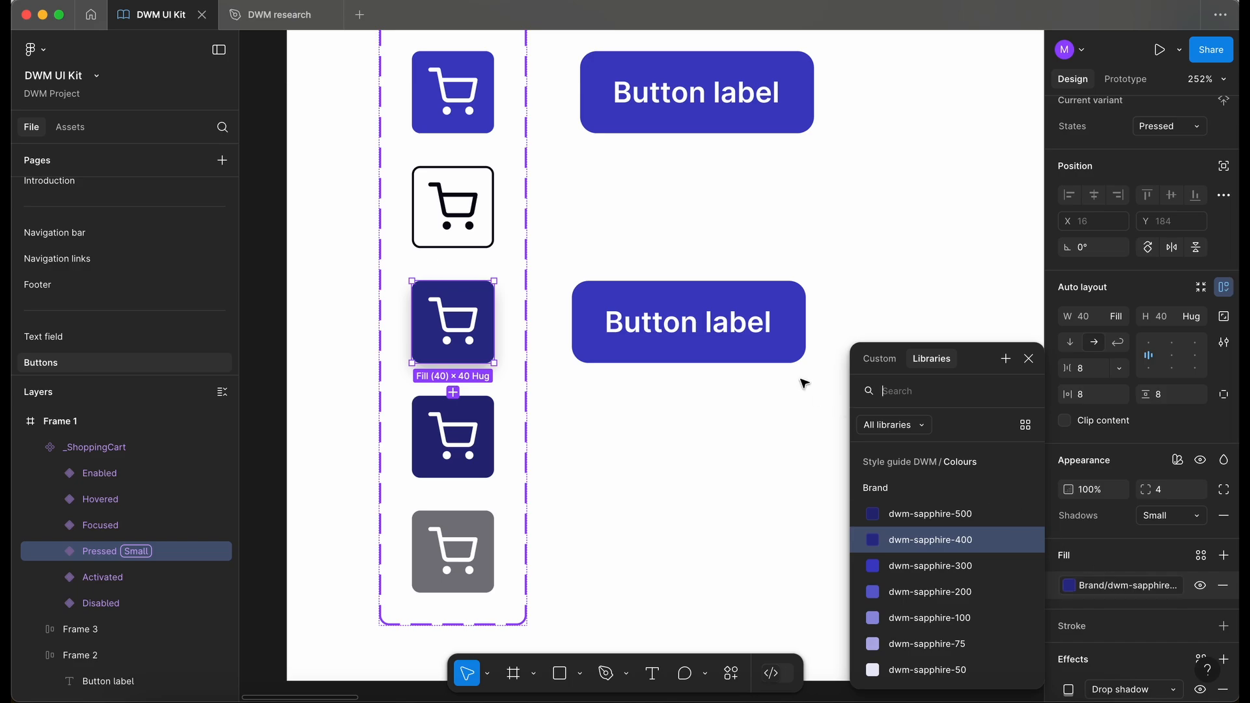
{"action": "left_click", "coordinate": [801, 355]}
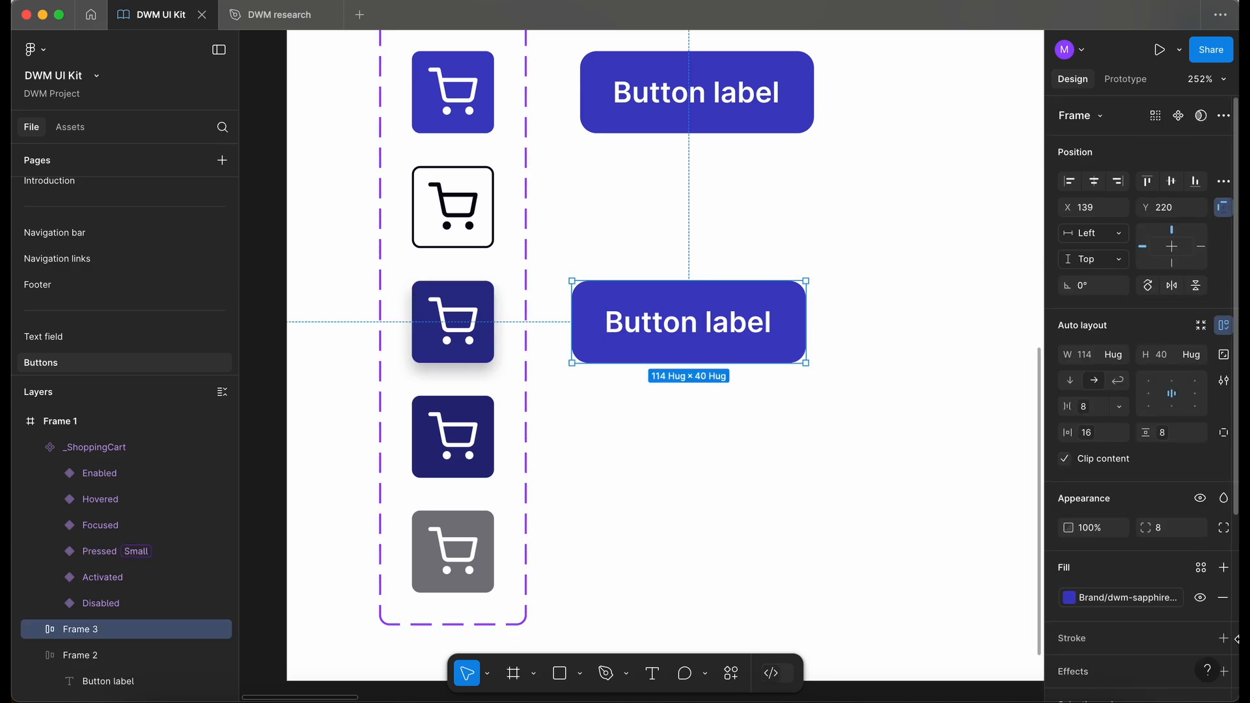
{"action": "left_click", "coordinate": [1102, 602]}
{"action": "left_click", "coordinate": [963, 544]}
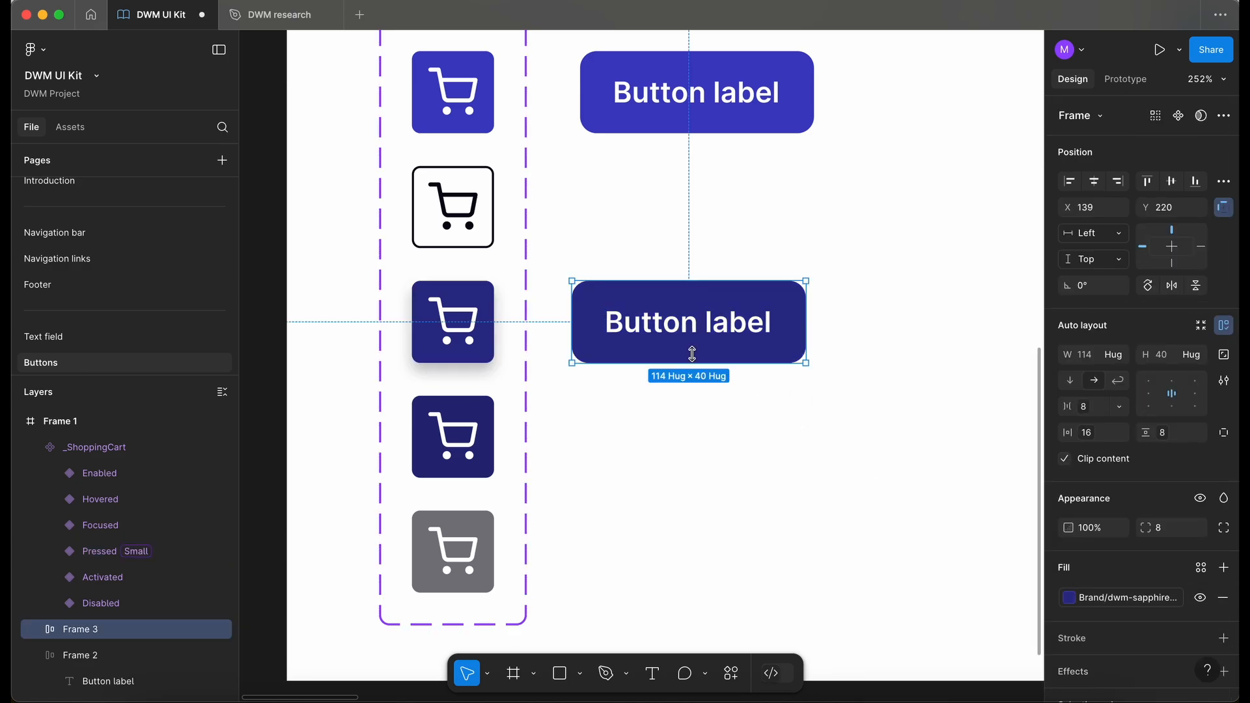
- Add a drop shadow bound to the library's Shadows variables to the Pressed-row button, and set its Shadows mode to Small
{"action": "scroll", "coordinate": [1131, 573], "scroll_direction": "down", "scroll_amount": 2}
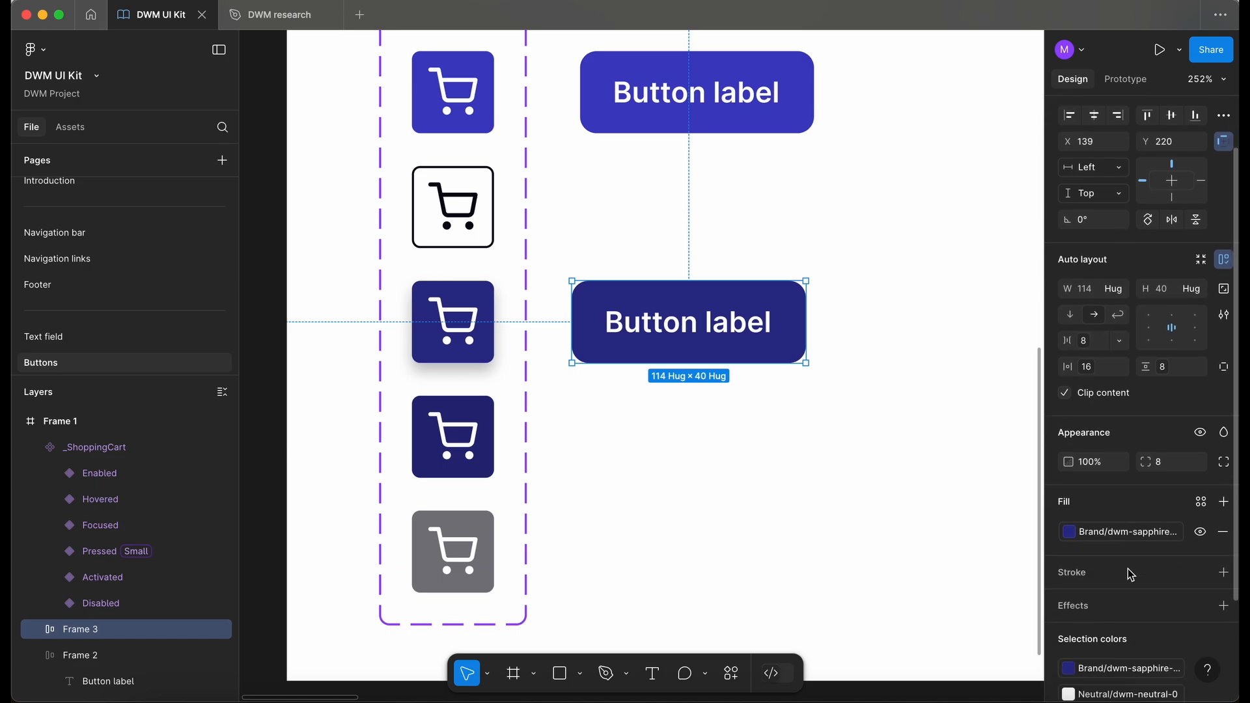
{"action": "left_click", "coordinate": [1224, 607]}
{"action": "left_click", "coordinate": [960, 570]}
{"action": "left_click", "coordinate": [1020, 590]}
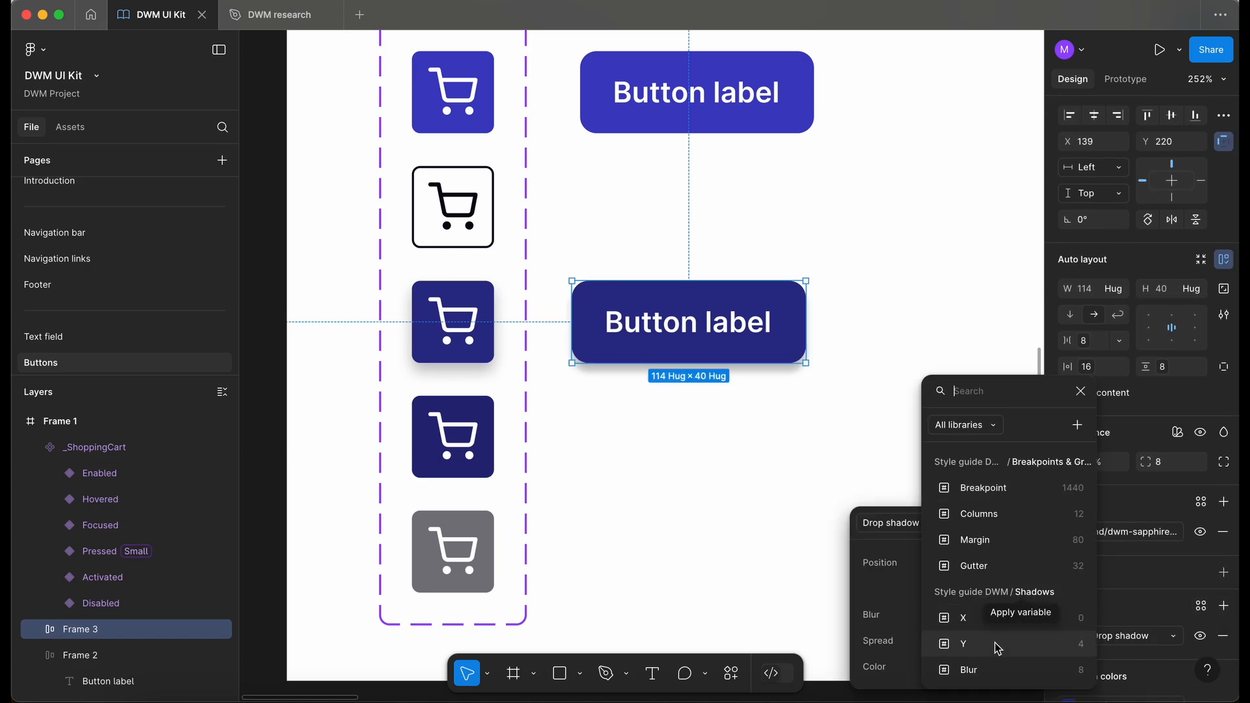
{"action": "left_click", "coordinate": [996, 644]}
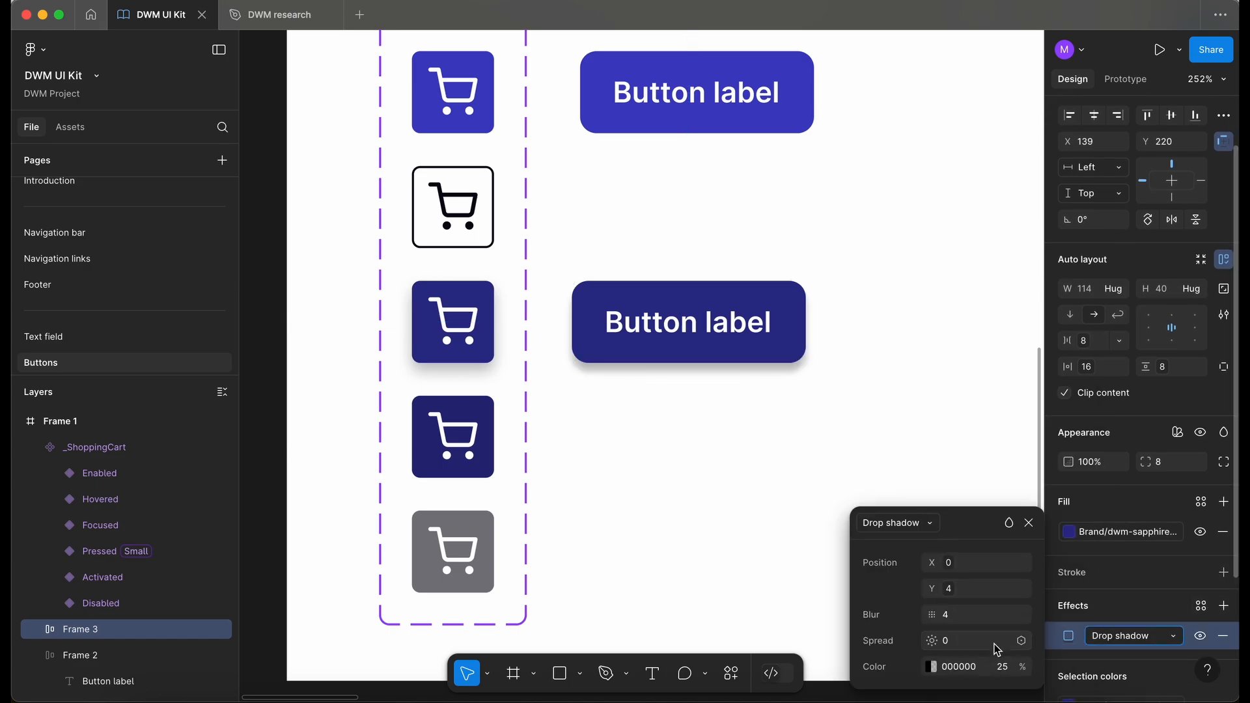
{"action": "left_click", "coordinate": [1177, 432]}
{"action": "mouse_move", "coordinate": [1193, 482]}
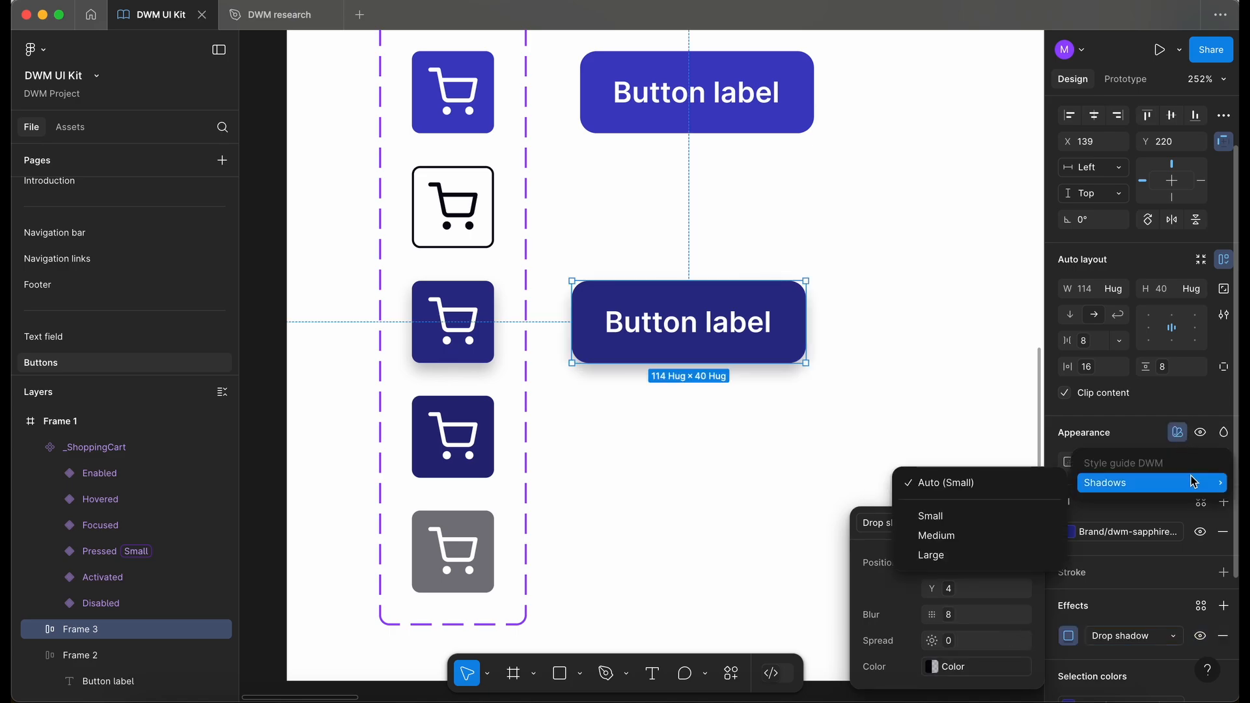
{"action": "left_click", "coordinate": [970, 516]}
{"action": "left_click", "coordinate": [477, 358]}
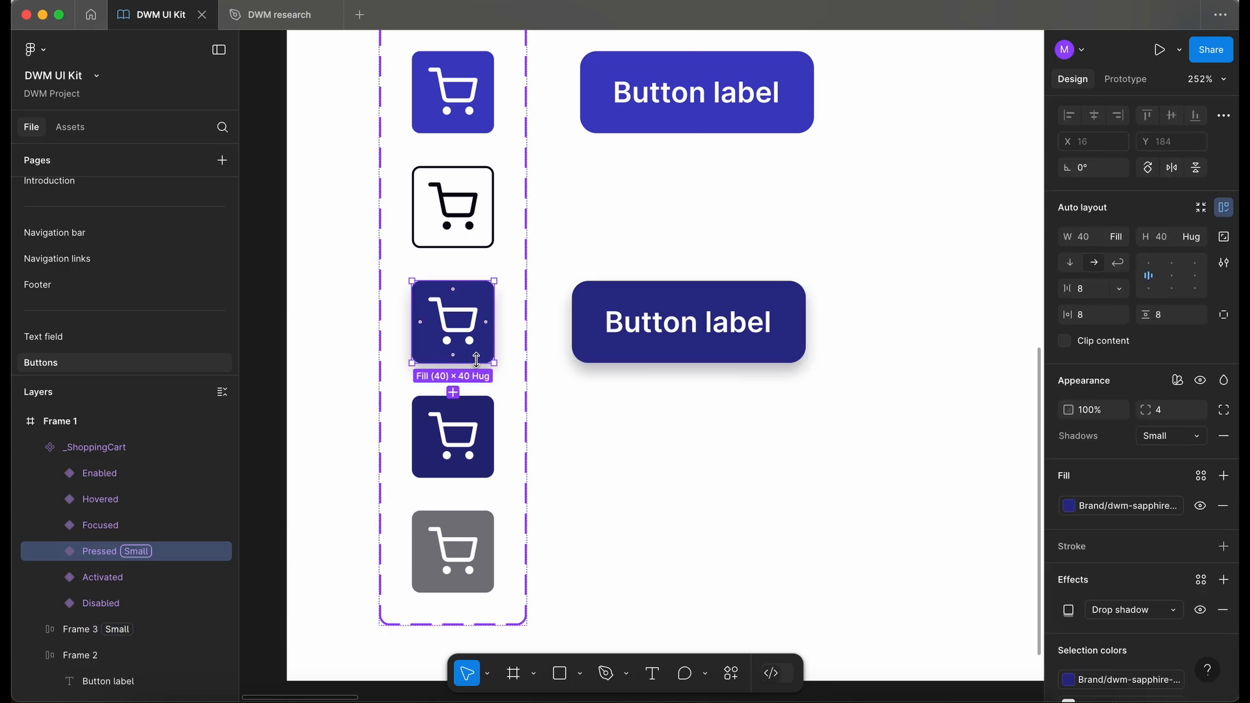
- Duplicate the shadowed button beside the Activated shopping cart variant, at X 139, Y 276
{"action": "left_click", "coordinate": [774, 332]}
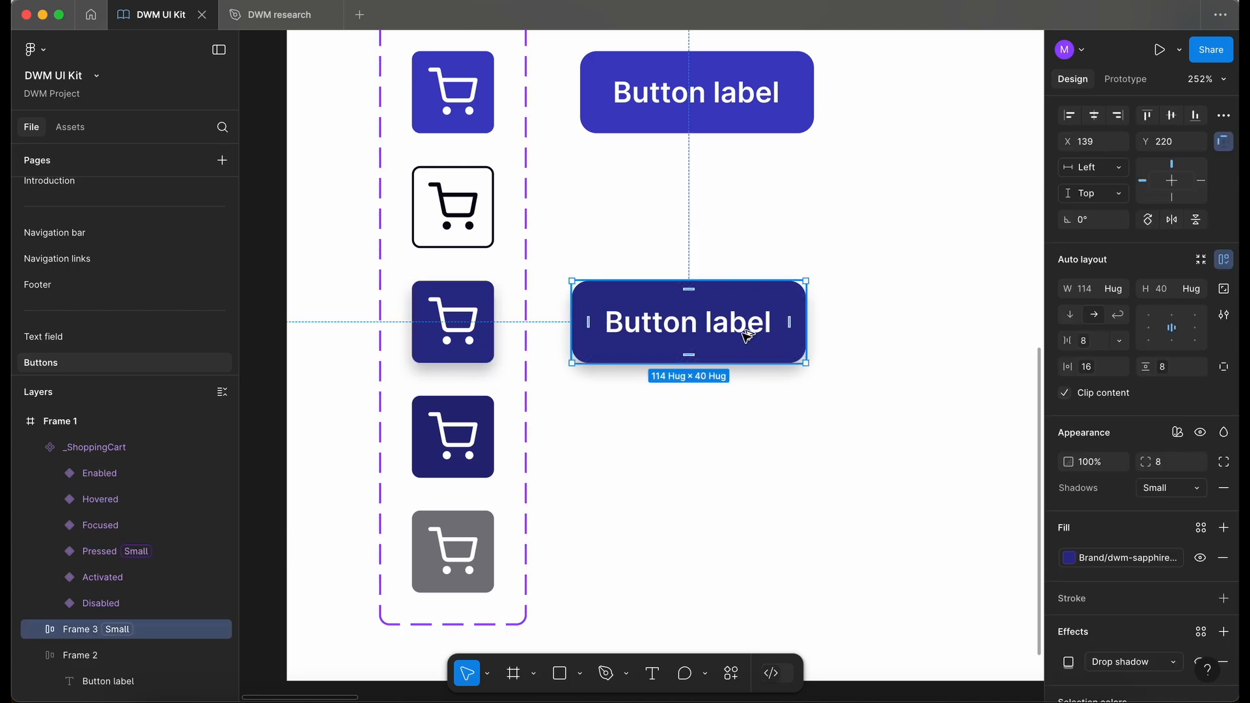
{"action": "left_click_drag", "start_coordinate": [747, 335], "coordinate": [746, 451]}
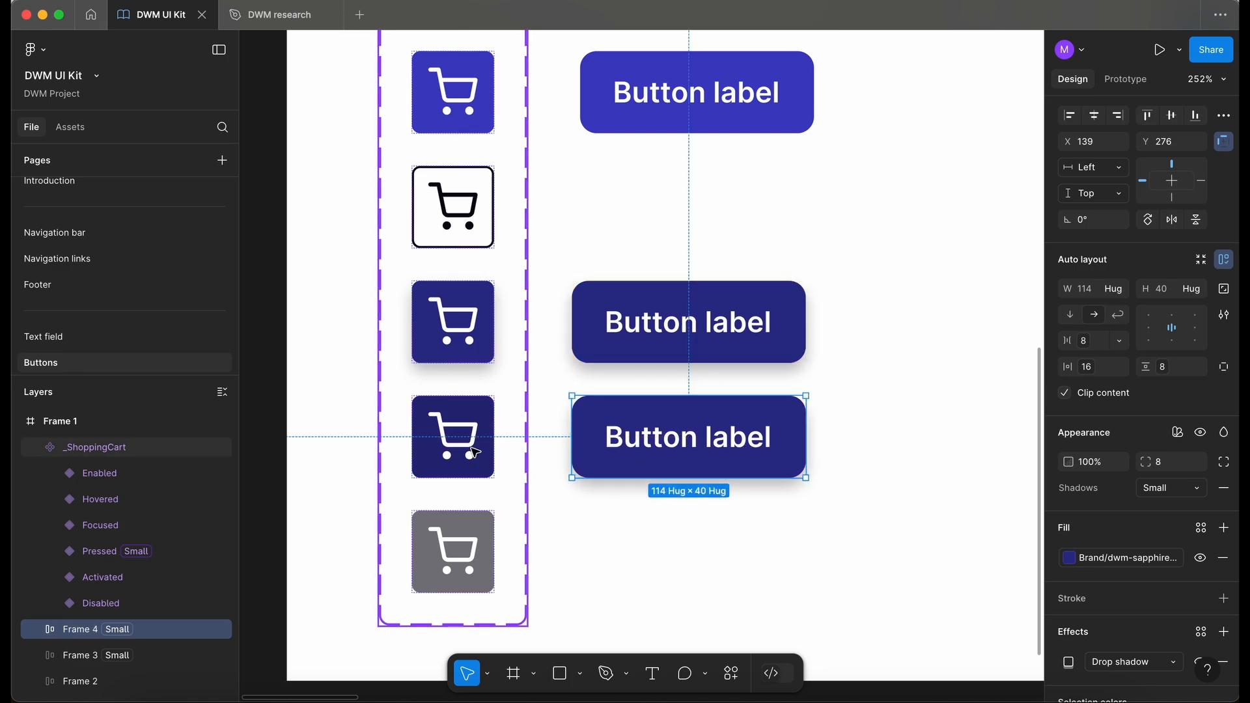
{"action": "left_click", "coordinate": [687, 462]}
- Fill the Activated-row button with dwm-sapphire-500 like its cart variant, and remove its drop shadow and Shadows mode
{"action": "left_click", "coordinate": [427, 460]}
{"action": "left_click", "coordinate": [428, 463]}
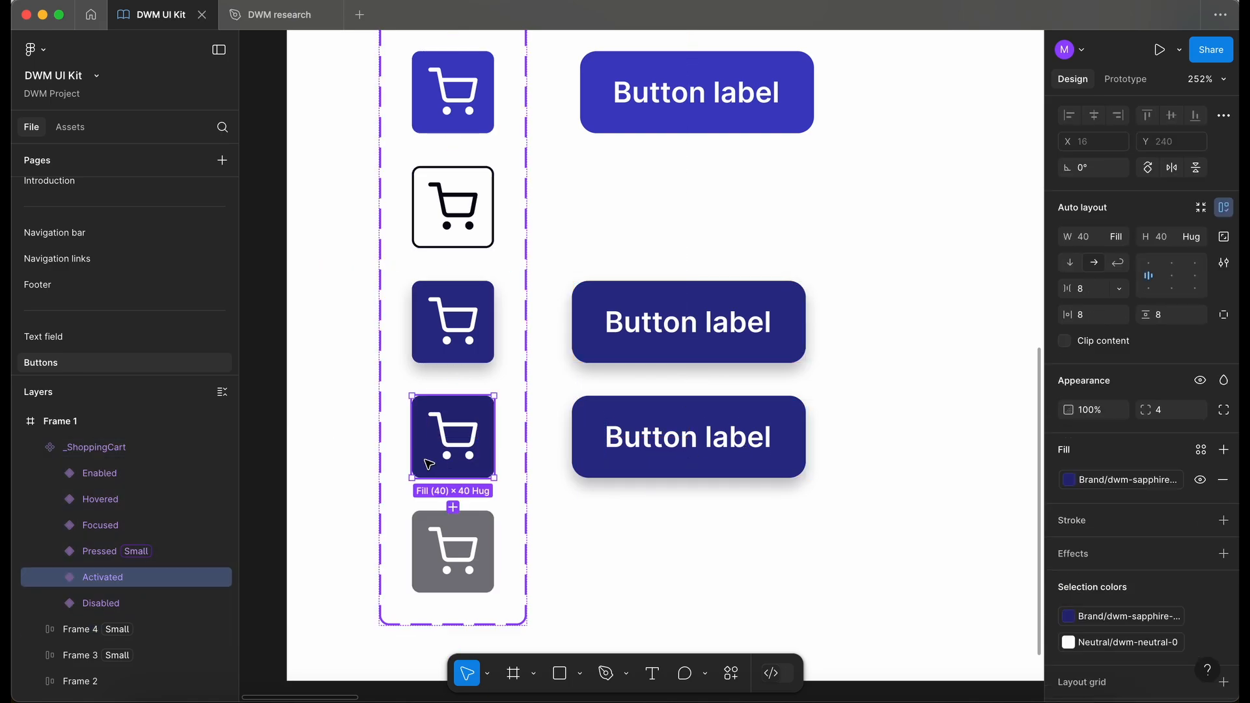
{"action": "left_click", "coordinate": [1110, 480]}
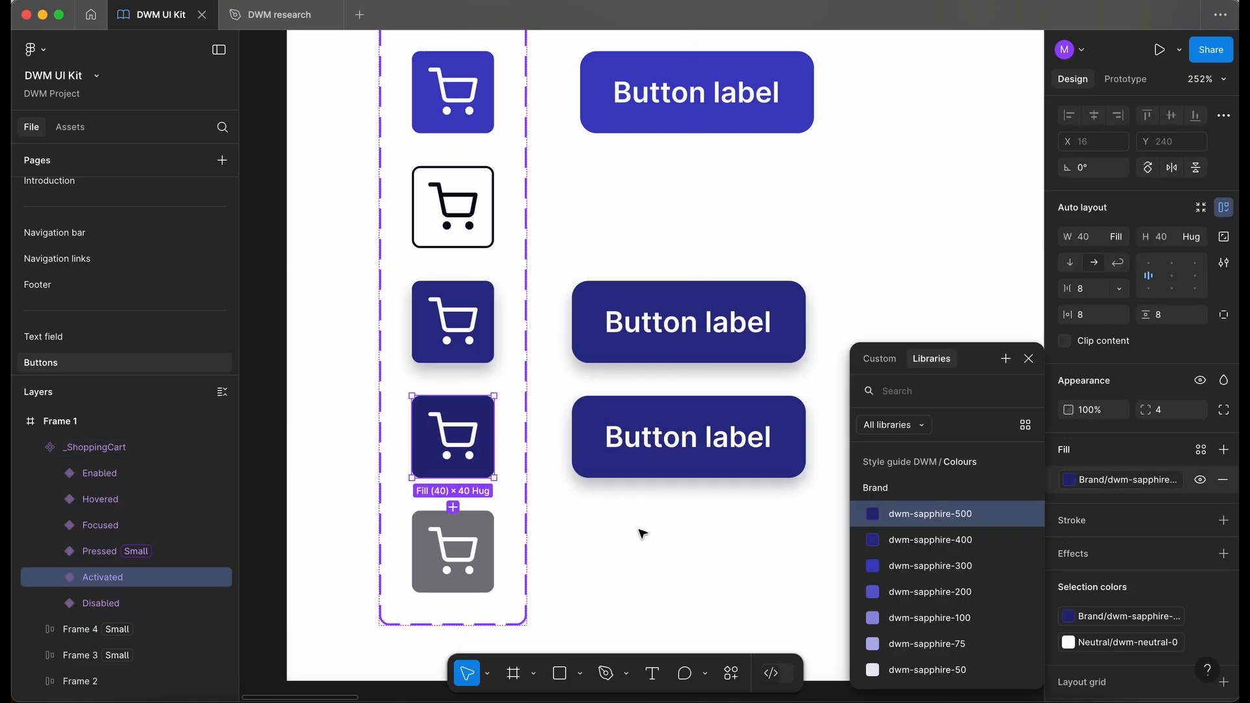
{"action": "left_click", "coordinate": [689, 449]}
{"action": "left_click", "coordinate": [1123, 554]}
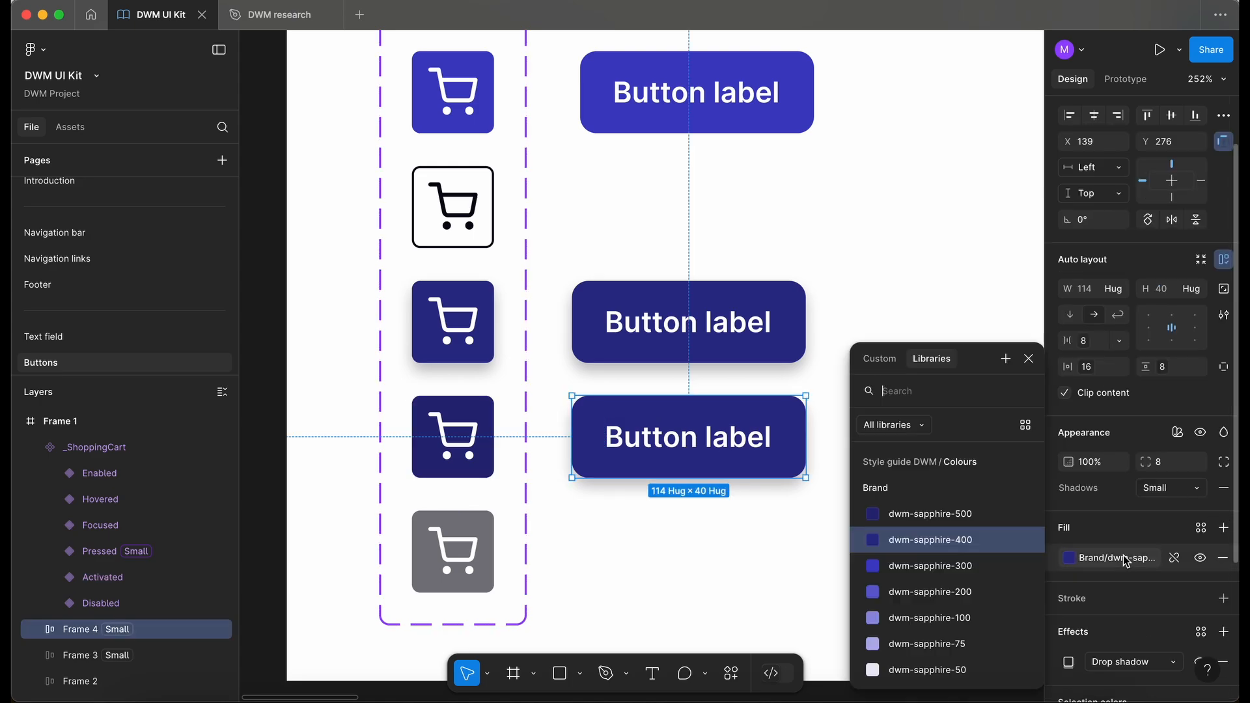
{"action": "left_click", "coordinate": [955, 514]}
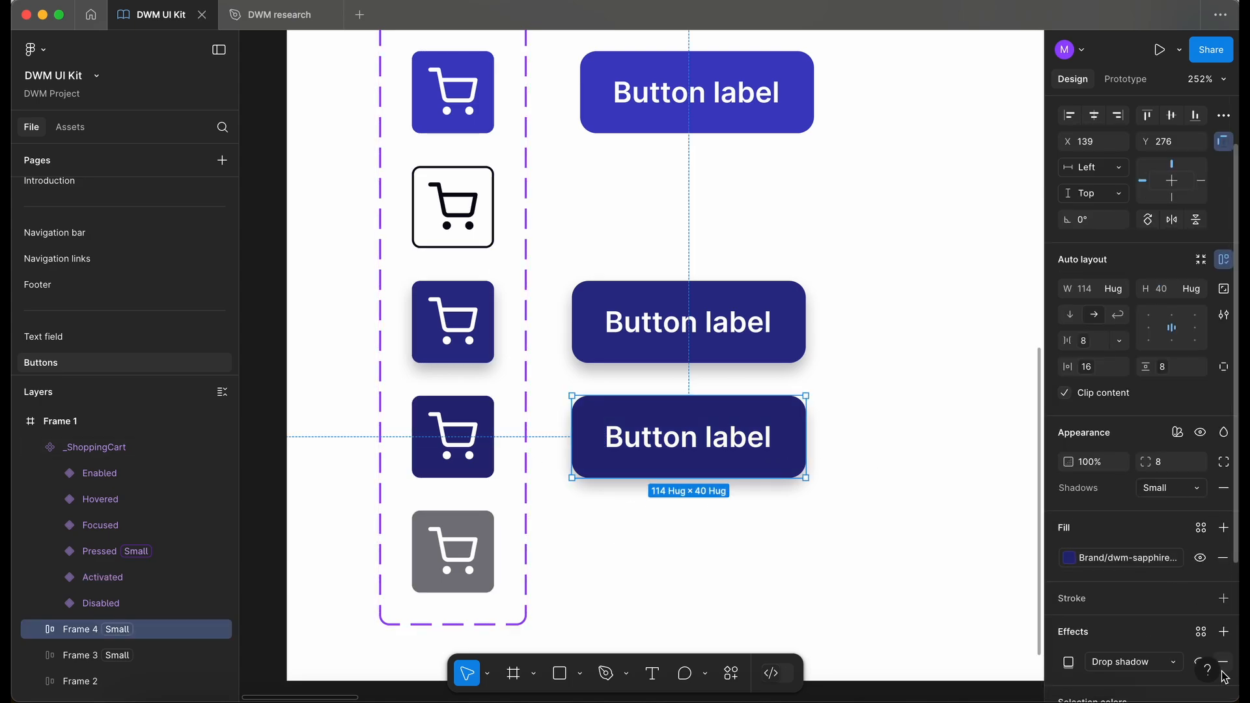
{"action": "left_click", "coordinate": [772, 310]}
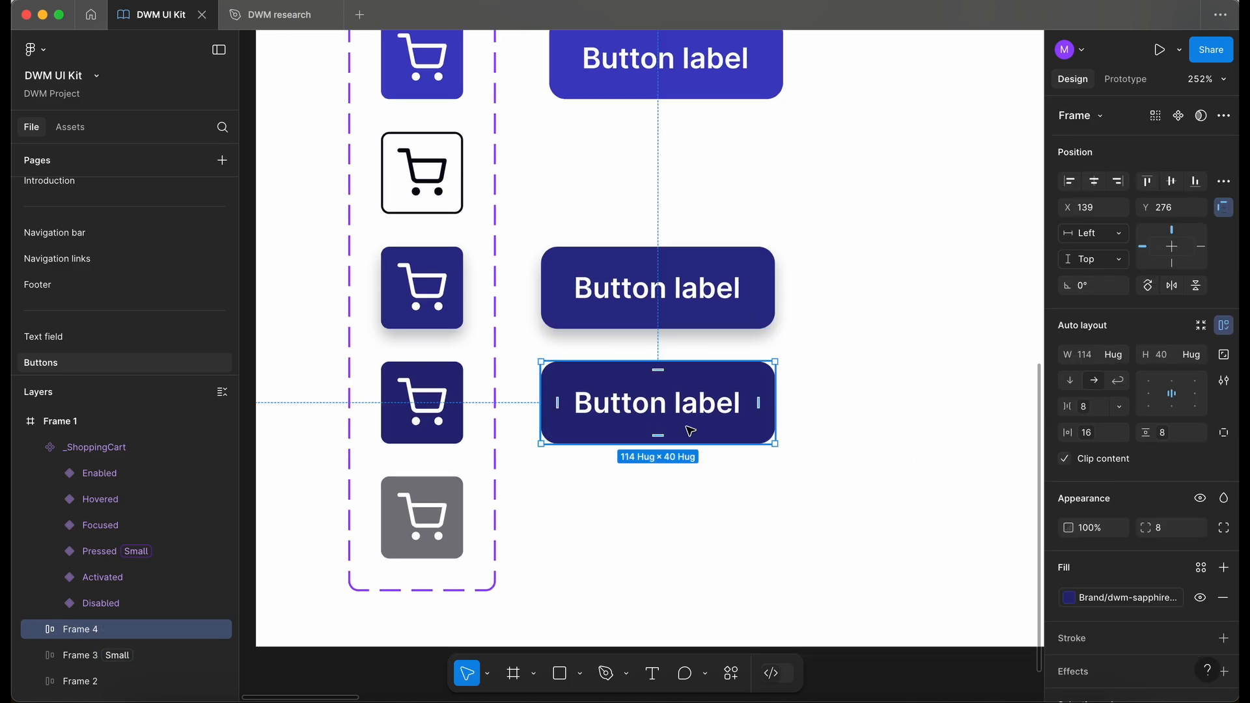
- Duplicate the button beside the Disabled shopping cart at X 139, Y 332, and fill it with dwm-neutral-100 sampled from that variant
{"action": "left_click_drag", "start_coordinate": [691, 429], "coordinate": [690, 549]}
{"action": "scroll", "coordinate": [686, 527], "scroll_direction": "down", "scroll_amount": 2}
{"action": "scroll", "coordinate": [686, 527], "scroll_direction": "right", "scroll_amount": 1}
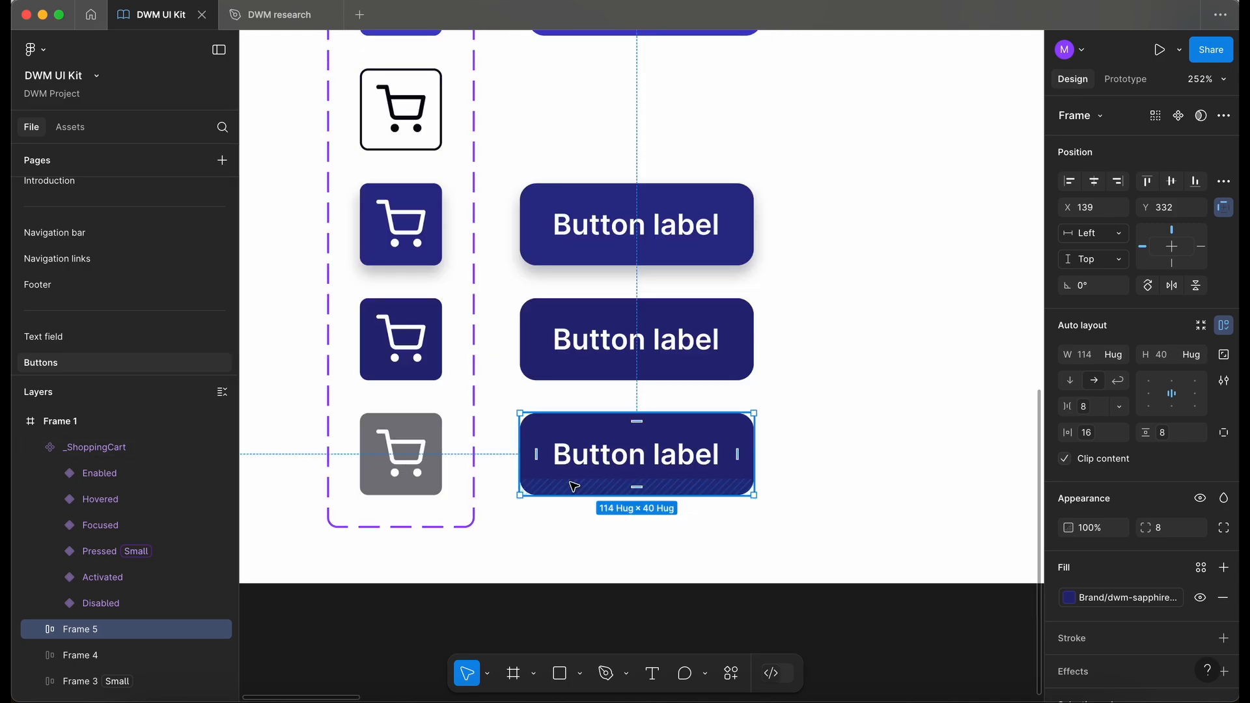
{"action": "key", "text": "i"}
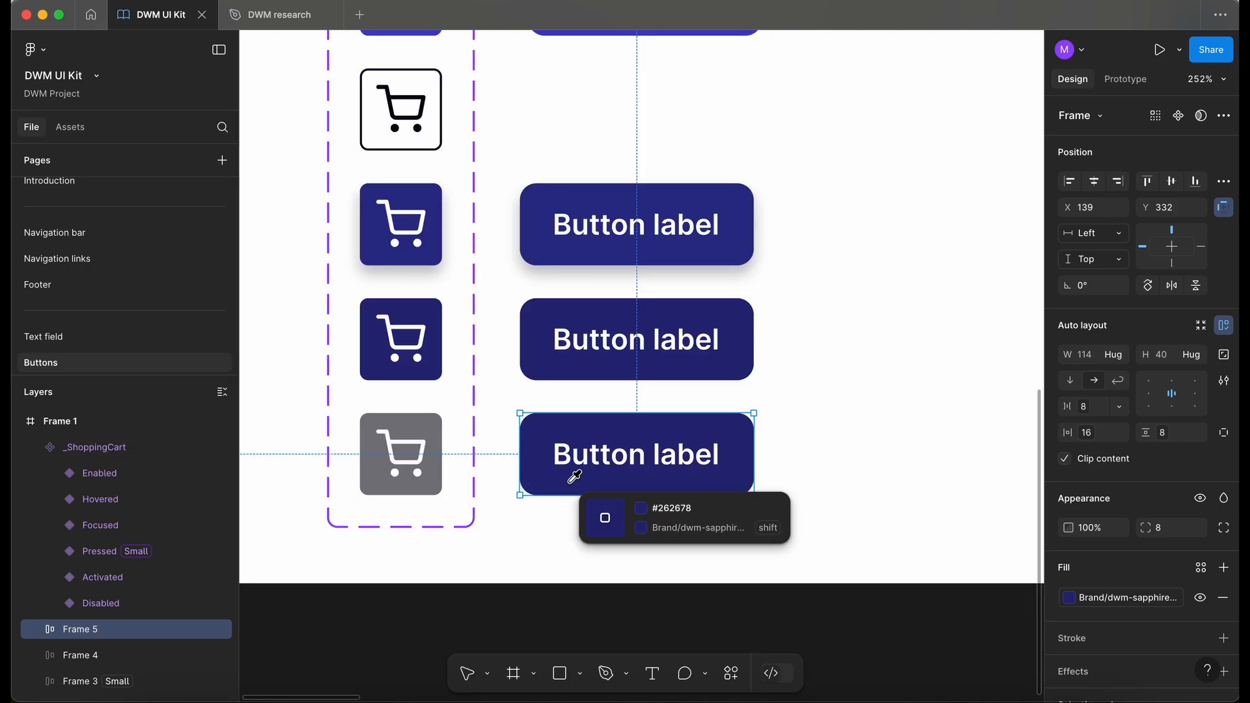
{"action": "left_click", "coordinate": [430, 470], "text": "shift"}
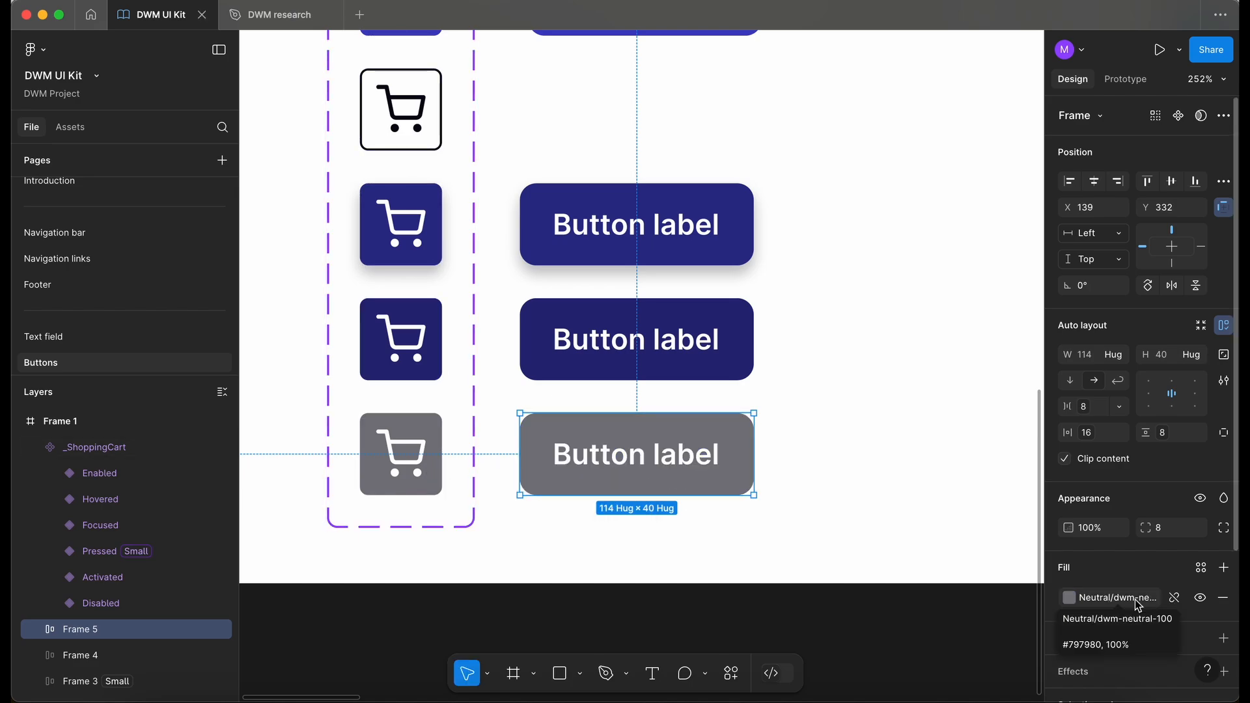
{"action": "left_click", "coordinate": [856, 419]}
- Duplicate the Hovered-row button upward beside the Enabled shopping cart variant, at X 143, Y 49
{"action": "scroll", "coordinate": [857, 419], "scroll_direction": "up", "scroll_amount": 3}
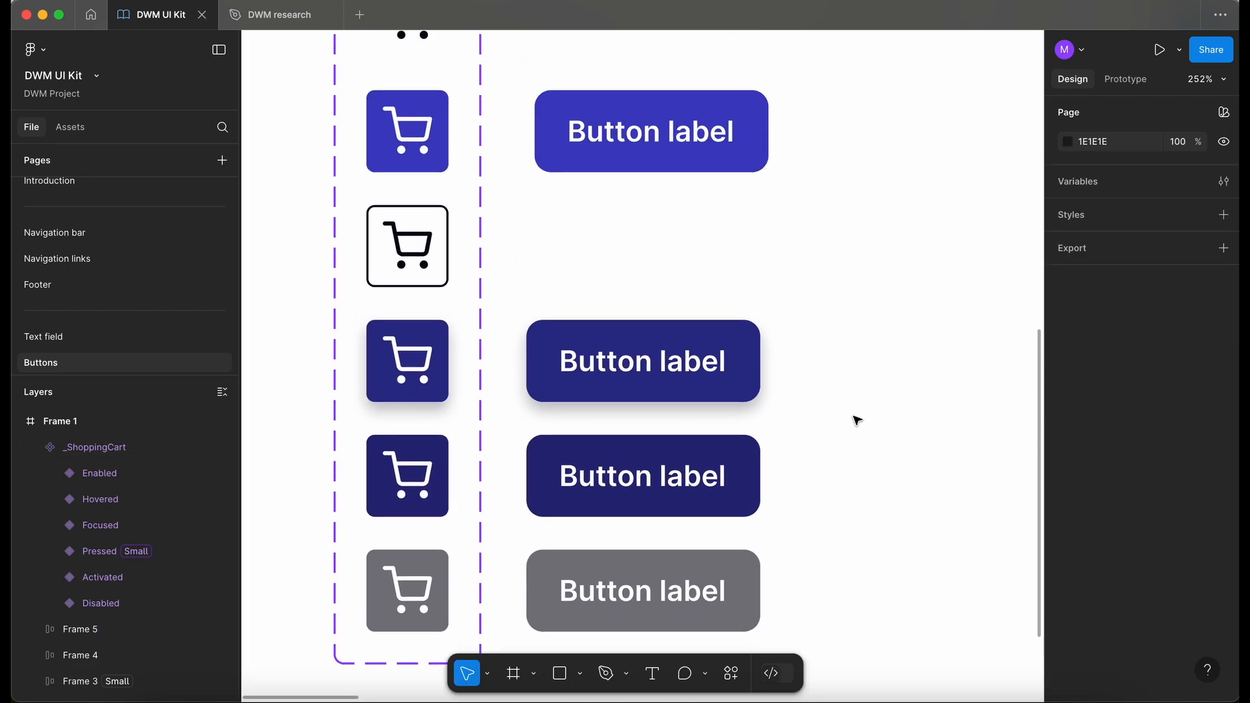
{"action": "scroll", "coordinate": [856, 420], "scroll_direction": "down", "scroll_amount": 3}
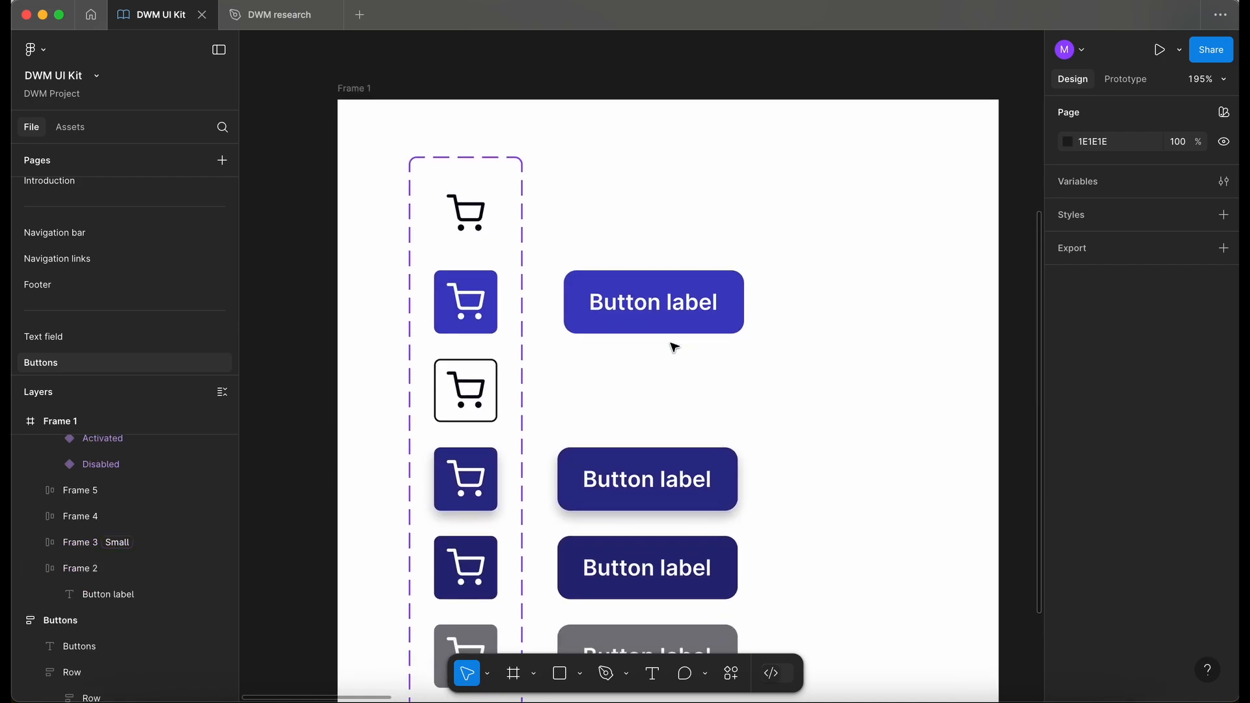
{"action": "scroll", "coordinate": [675, 347], "scroll_direction": "down", "scroll_amount": 2}
{"action": "scroll", "coordinate": [675, 348], "scroll_direction": "up", "scroll_amount": 1}
{"action": "scroll", "coordinate": [674, 348], "scroll_direction": "up", "scroll_amount": 3}
{"action": "left_click", "coordinate": [645, 335]}
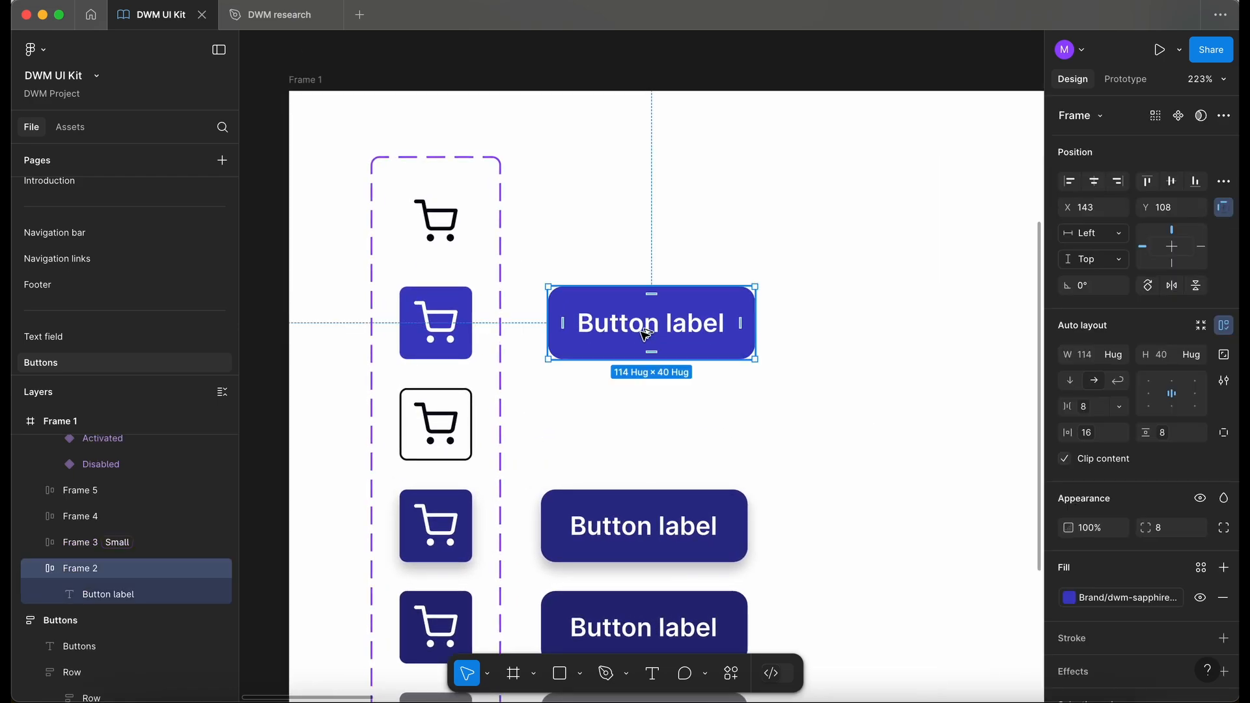
{"action": "left_click_drag", "start_coordinate": [645, 335], "coordinate": [648, 228]}
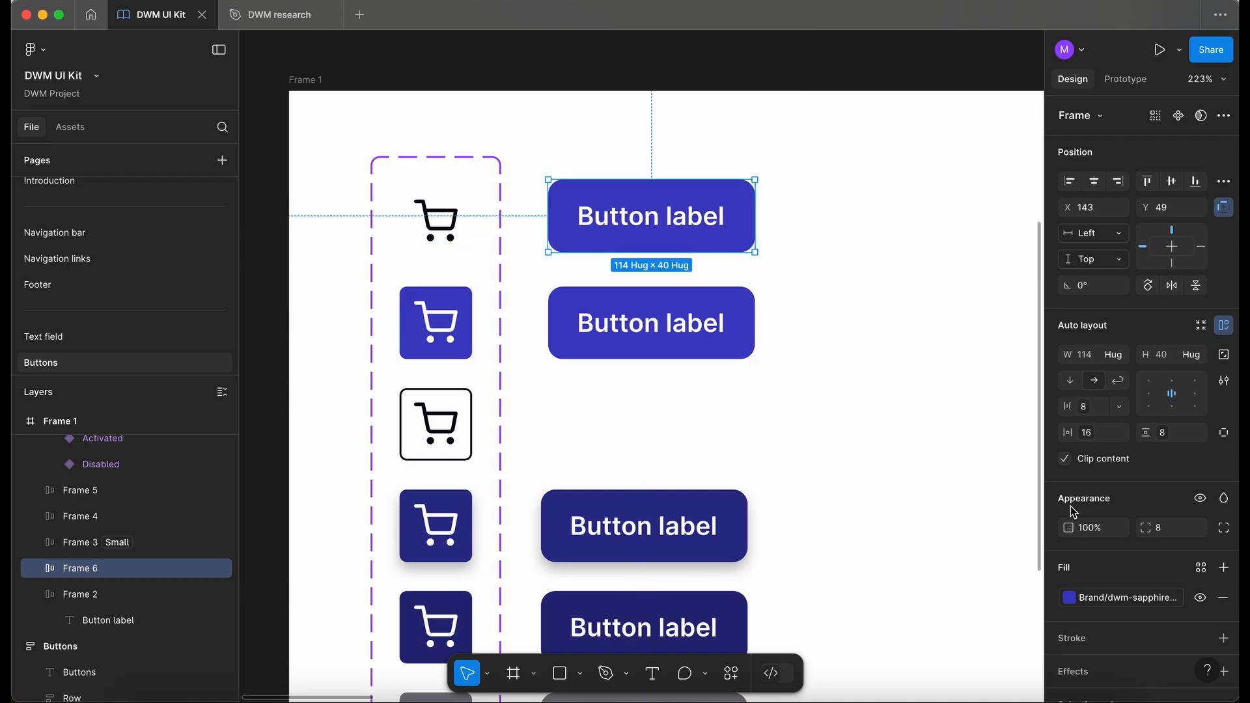
- Fill the Enabled-row button with the library colour dwm-sapphire-200
{"action": "left_click", "coordinate": [1124, 605]}
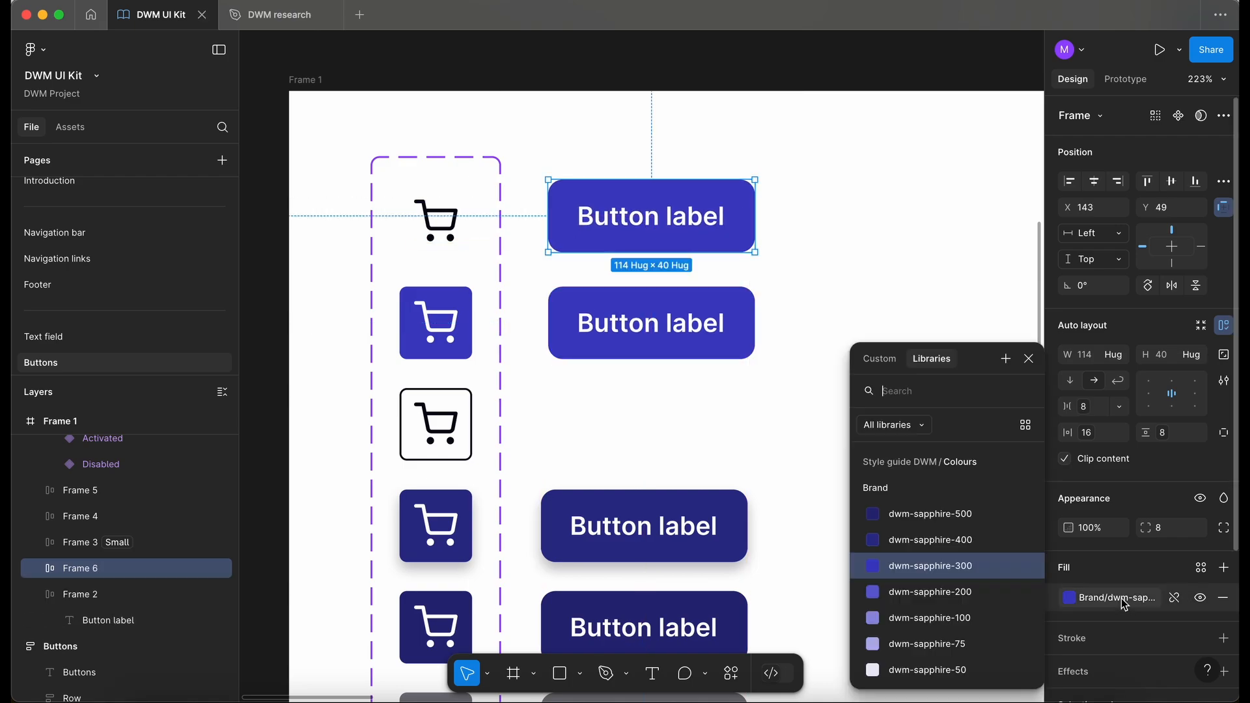
{"action": "left_click", "coordinate": [977, 592]}
{"action": "left_click", "coordinate": [853, 422]}
- Duplicate the Enabled-row button beside the Focused shopping cart variant, at X 143, Y 164
{"action": "scroll", "coordinate": [856, 422], "scroll_direction": "down", "scroll_amount": 2}
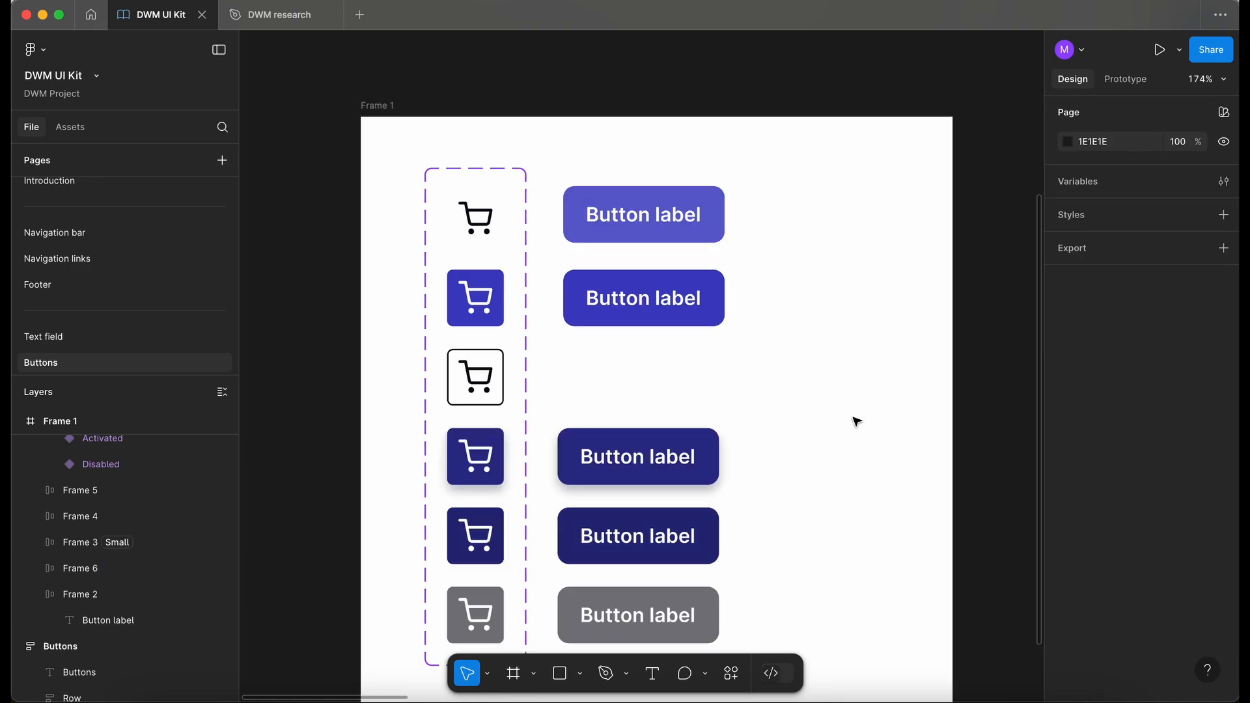
{"action": "left_click", "coordinate": [692, 233]}
{"action": "scroll", "coordinate": [684, 229], "scroll_direction": "left", "scroll_amount": 2}
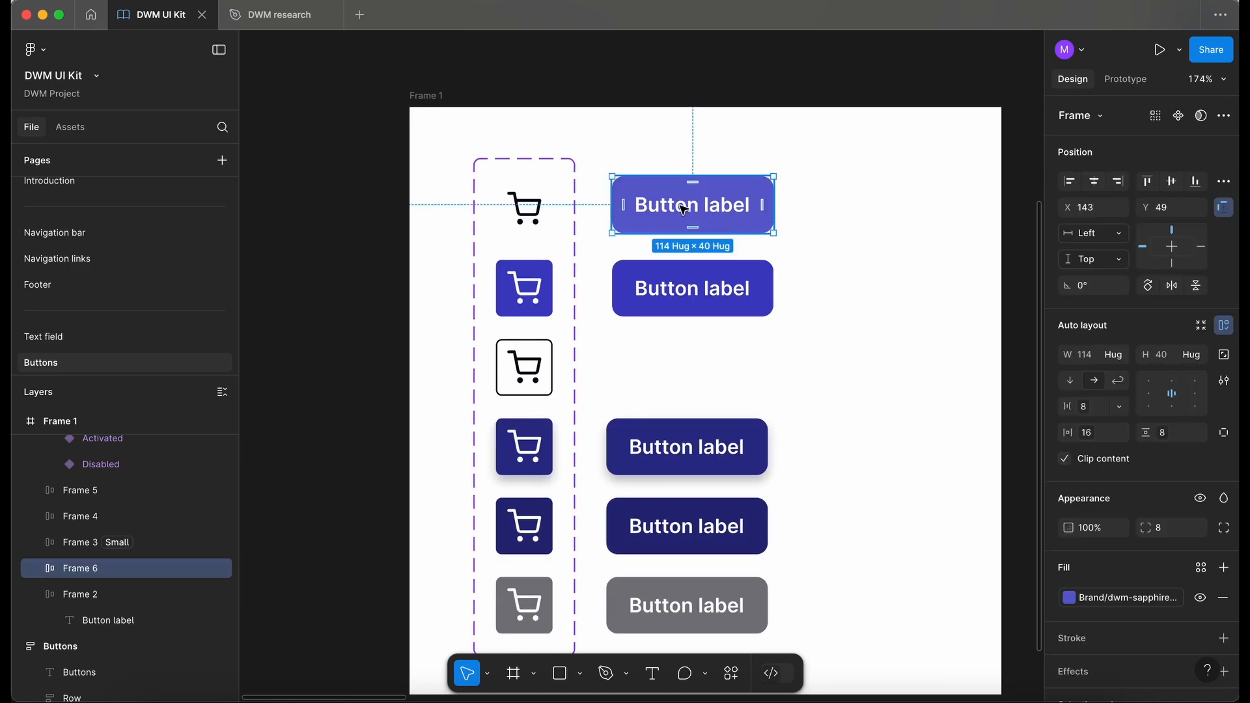
{"action": "left_click_drag", "start_coordinate": [681, 205], "coordinate": [682, 371]}
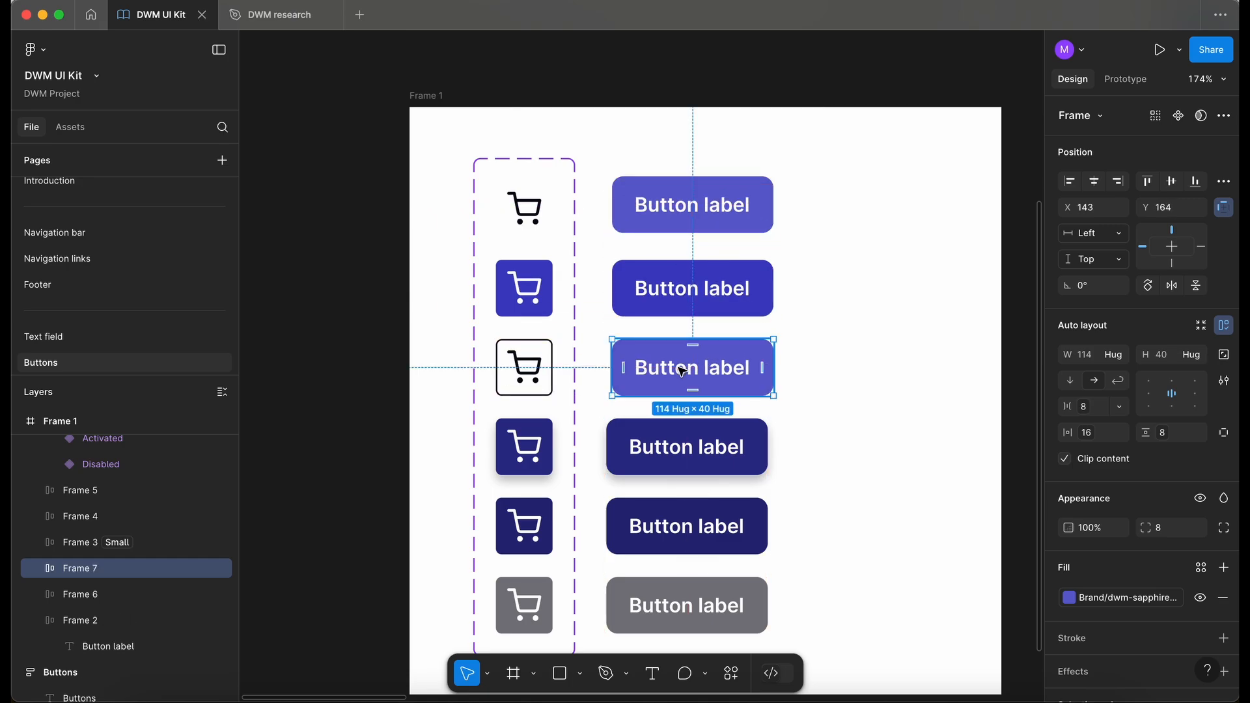
{"action": "scroll", "coordinate": [677, 385], "scroll_direction": "up", "scroll_amount": 5}
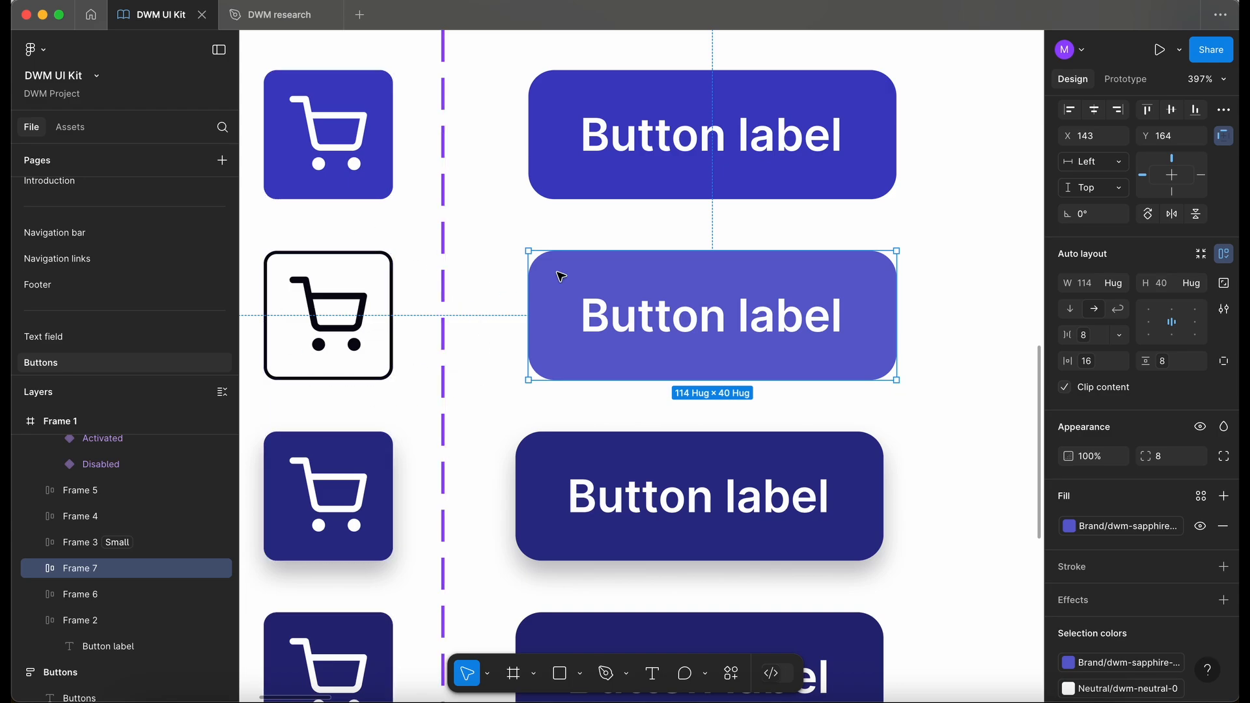
- Add an inside stroke of weight 2 in the library colour dwm-neutral-900 to the Focused-row button
{"action": "left_click", "coordinate": [1224, 567]}
{"action": "left_click", "coordinate": [1201, 567]}
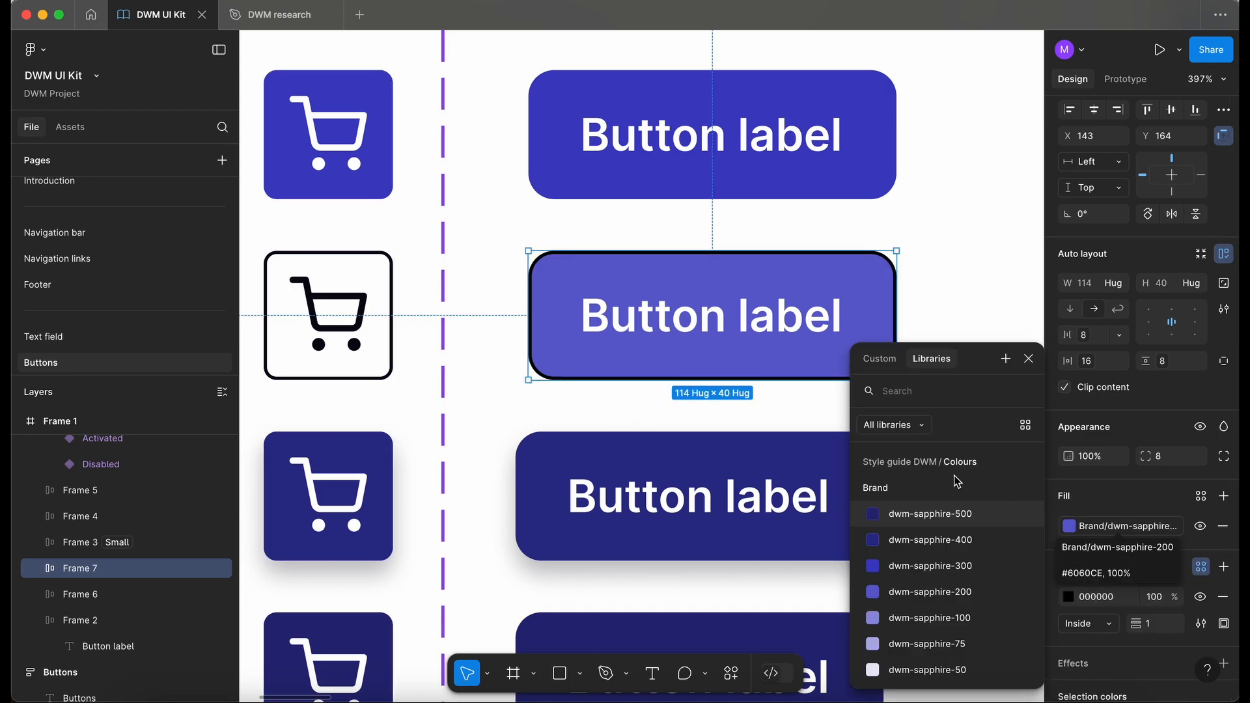
{"action": "type", "text": "ne"}
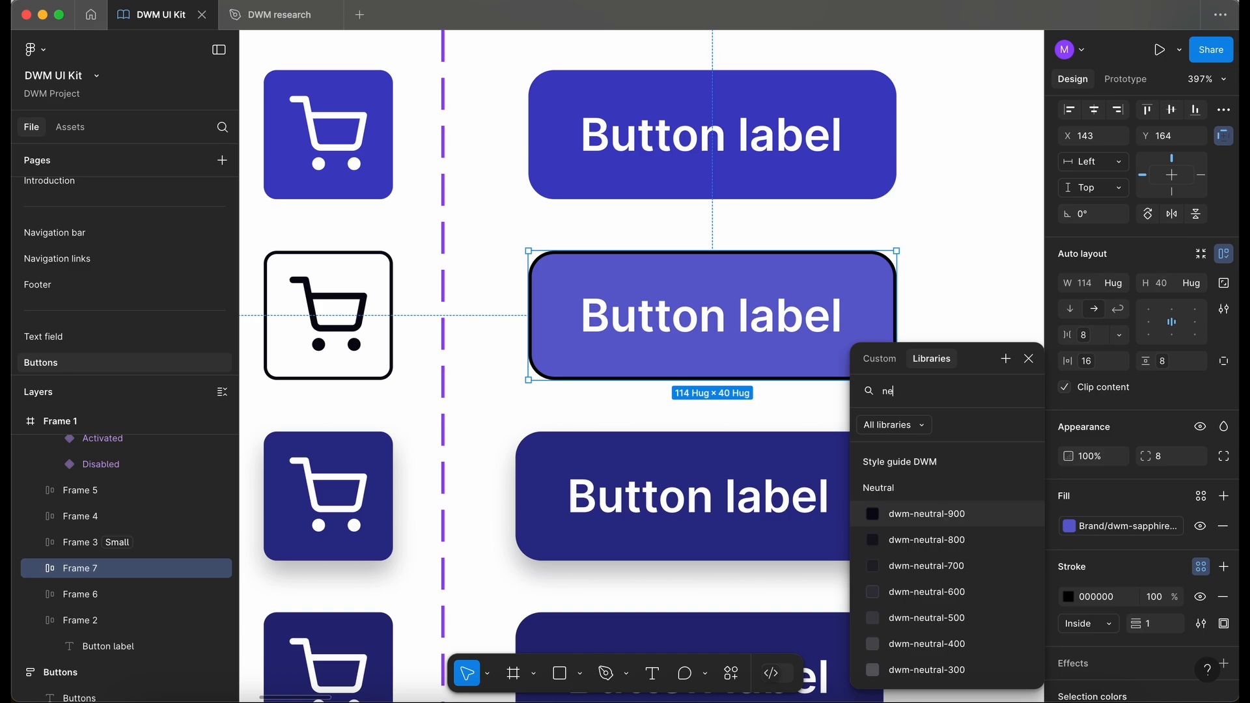
{"action": "left_click", "coordinate": [950, 514]}
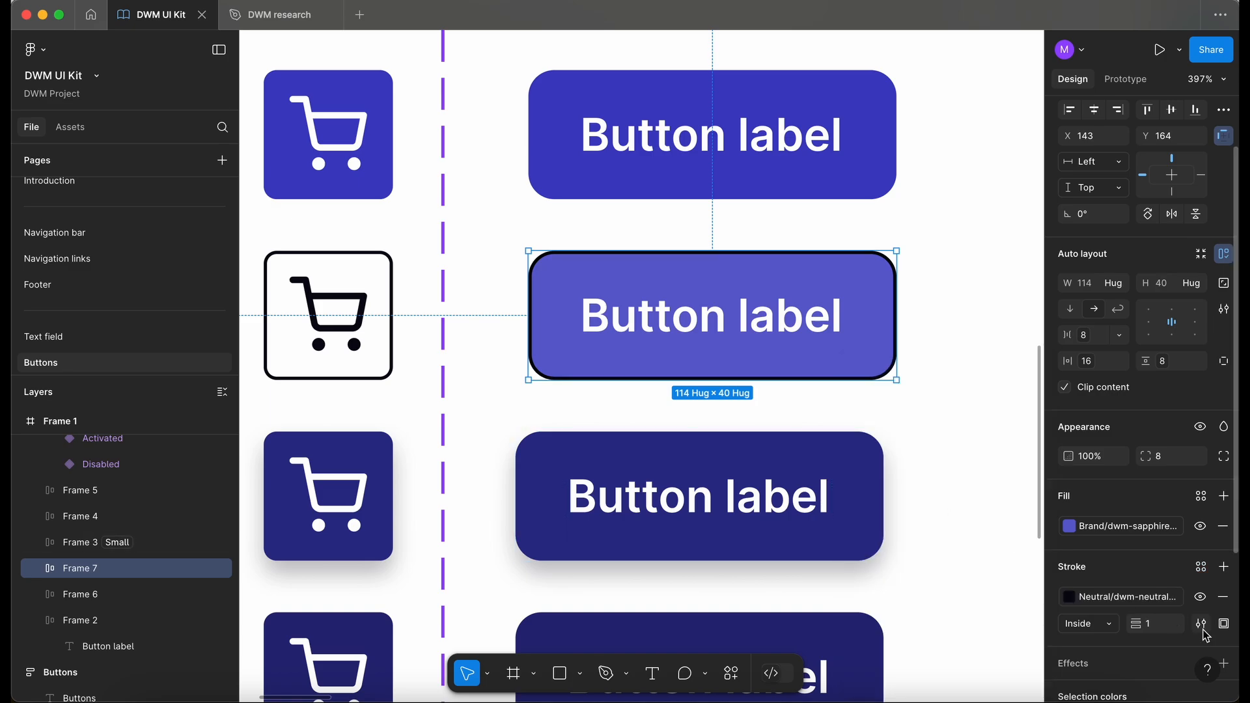
{"action": "left_click", "coordinate": [931, 443]}
- Cut the shopping cart component set out of Frame 1, leaving the six labelled buttons
{"action": "scroll", "coordinate": [457, 421], "scroll_direction": "down", "scroll_amount": 5}
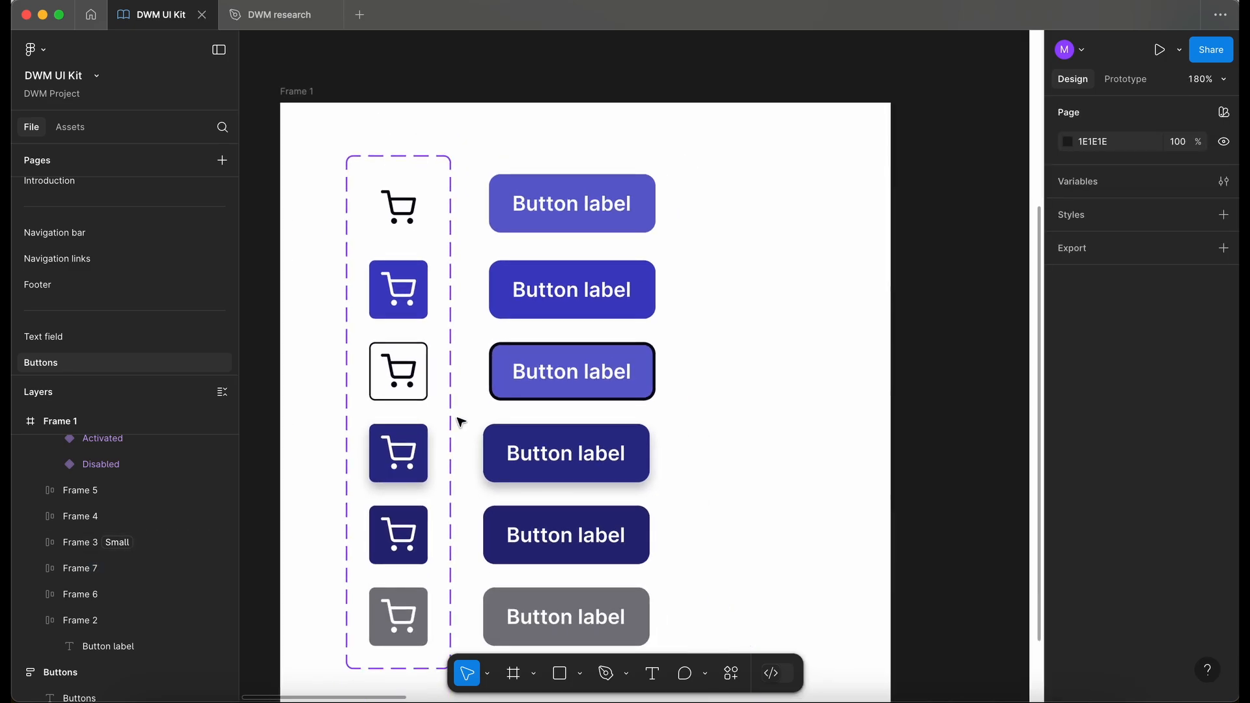
{"action": "scroll", "coordinate": [459, 422], "scroll_direction": "down", "scroll_amount": 3}
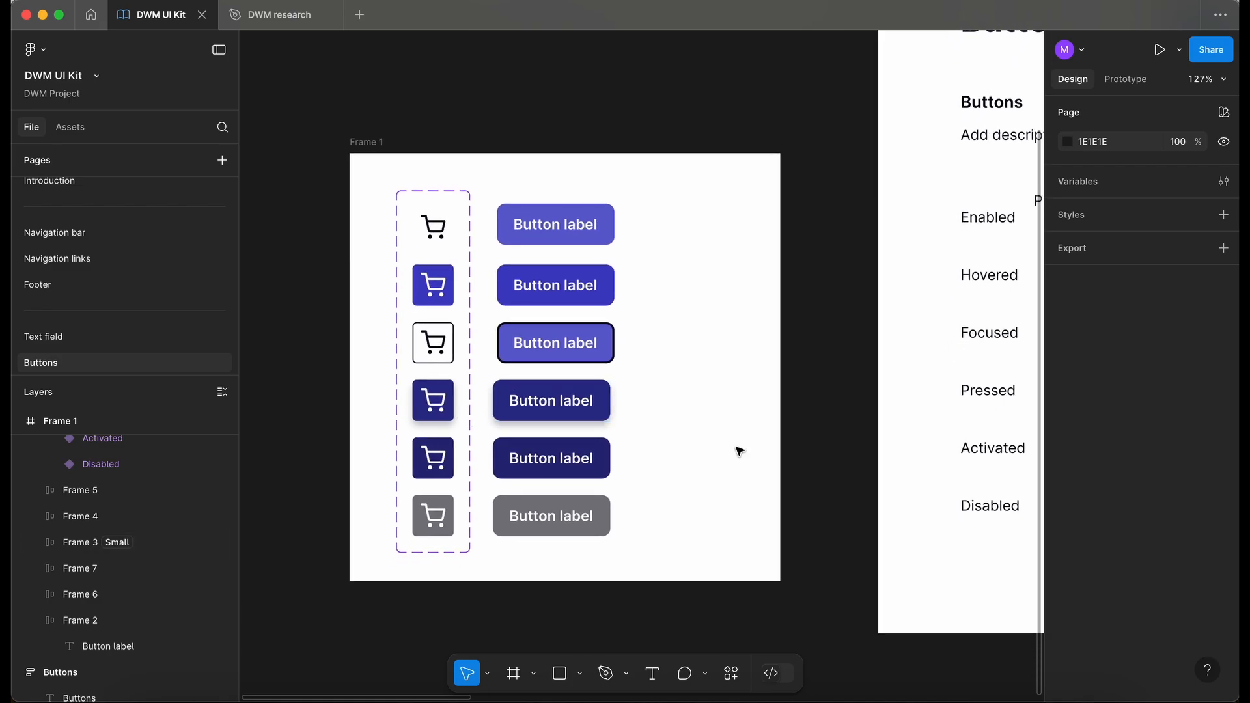
{"action": "scroll", "coordinate": [756, 403], "scroll_direction": "right", "scroll_amount": 10}
{"action": "scroll", "coordinate": [756, 404], "scroll_direction": "left", "scroll_amount": 8}
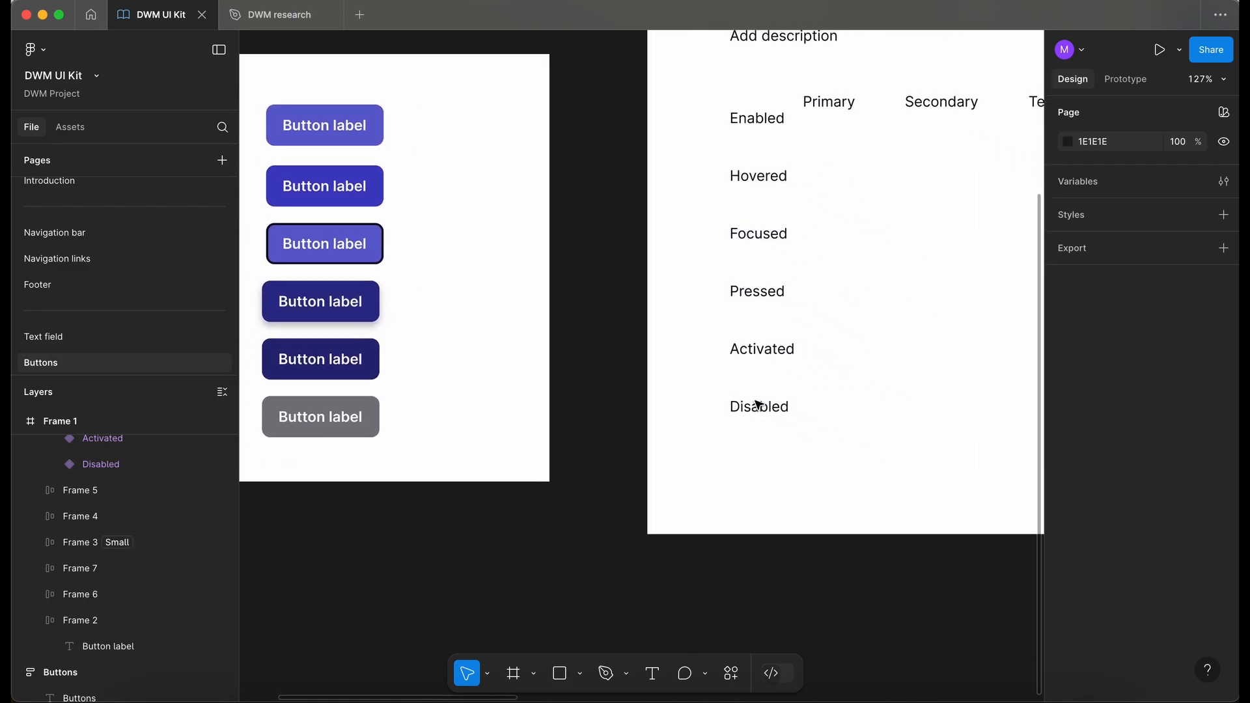
{"action": "scroll", "coordinate": [758, 405], "scroll_direction": "left", "scroll_amount": 3}
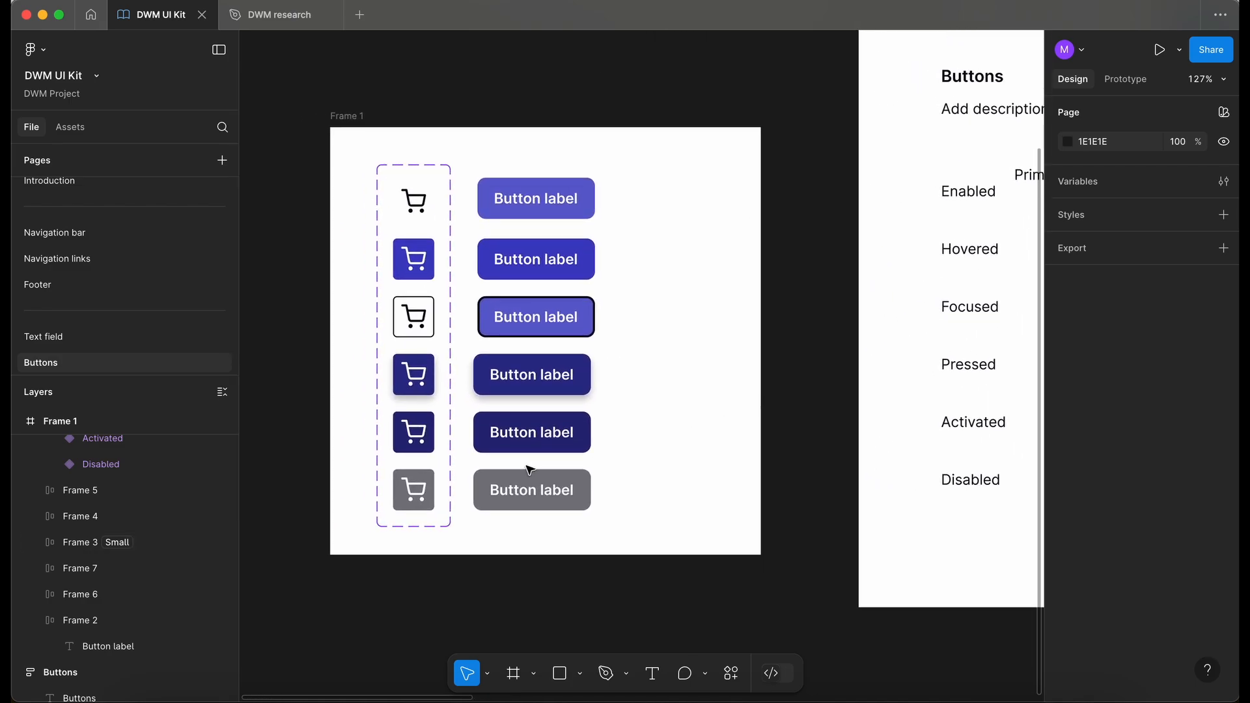
{"action": "left_click", "coordinate": [416, 173]}
{"action": "key", "text": "super+x"}
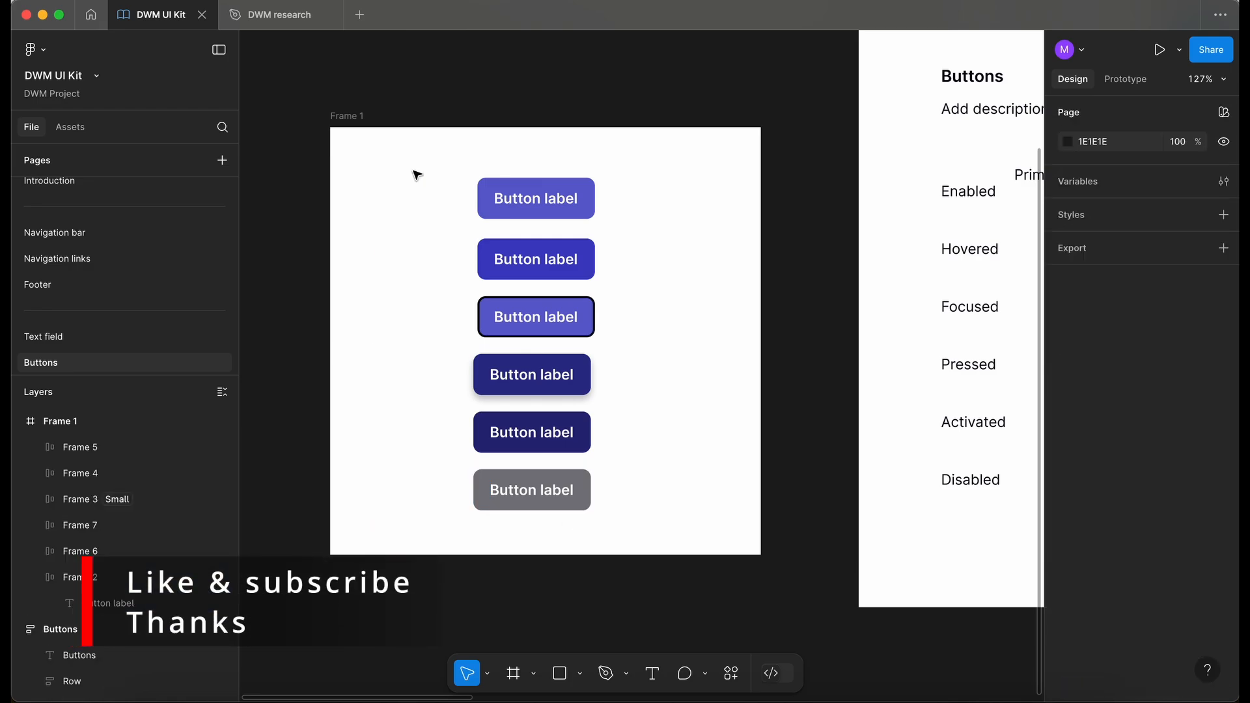
- Rename the first button's layer to Enabled and the second button's layer to Hovered
{"action": "left_click", "coordinate": [555, 208]}
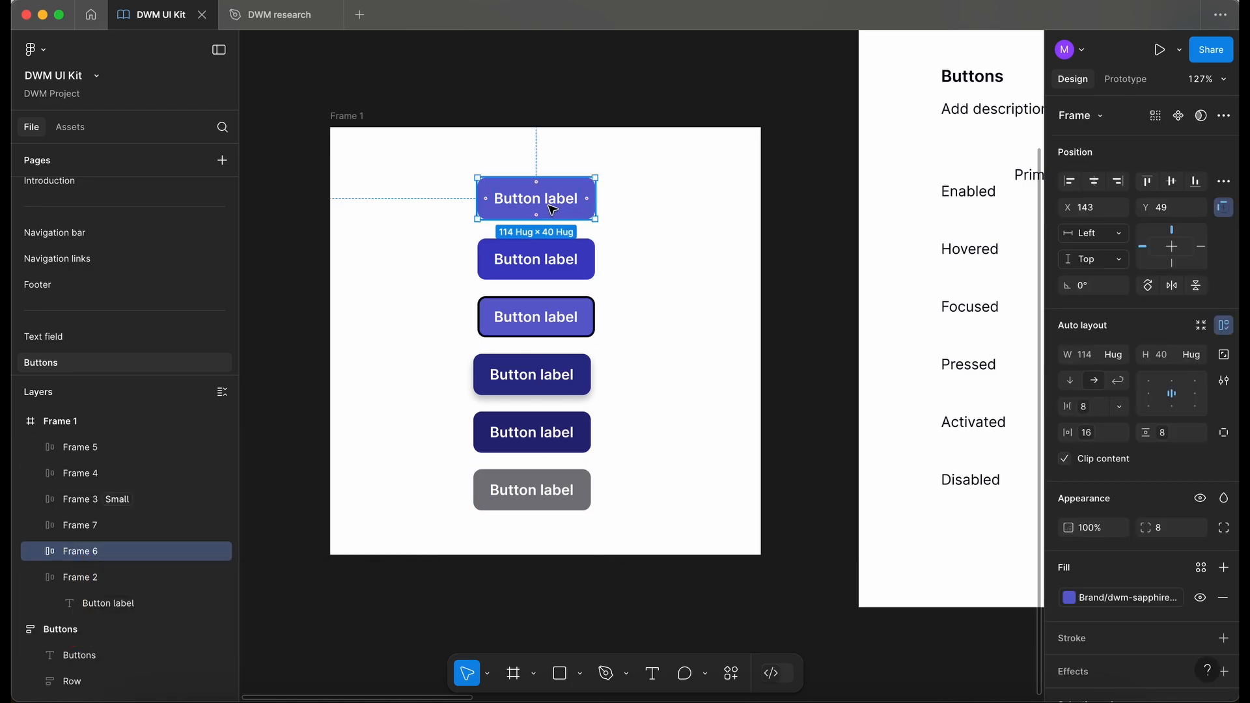
{"action": "double_click", "coordinate": [89, 552]}
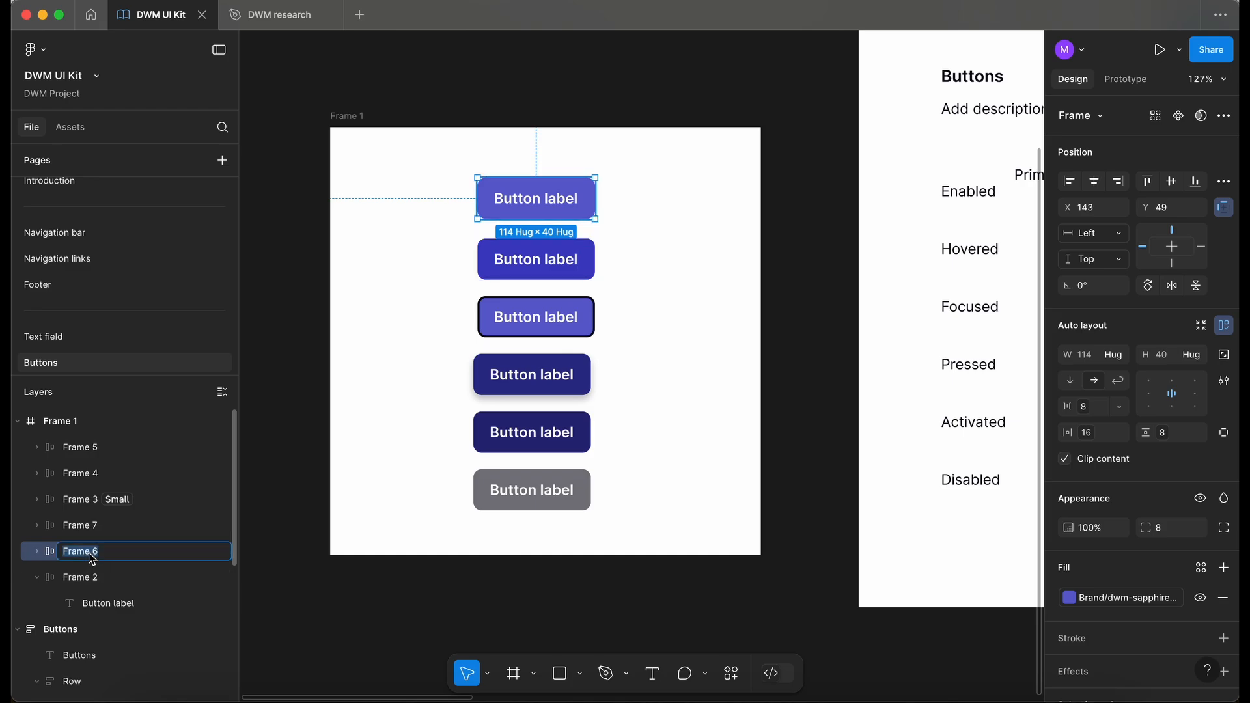
{"action": "type", "text": "Enabled"}
{"action": "left_click", "coordinate": [569, 258]}
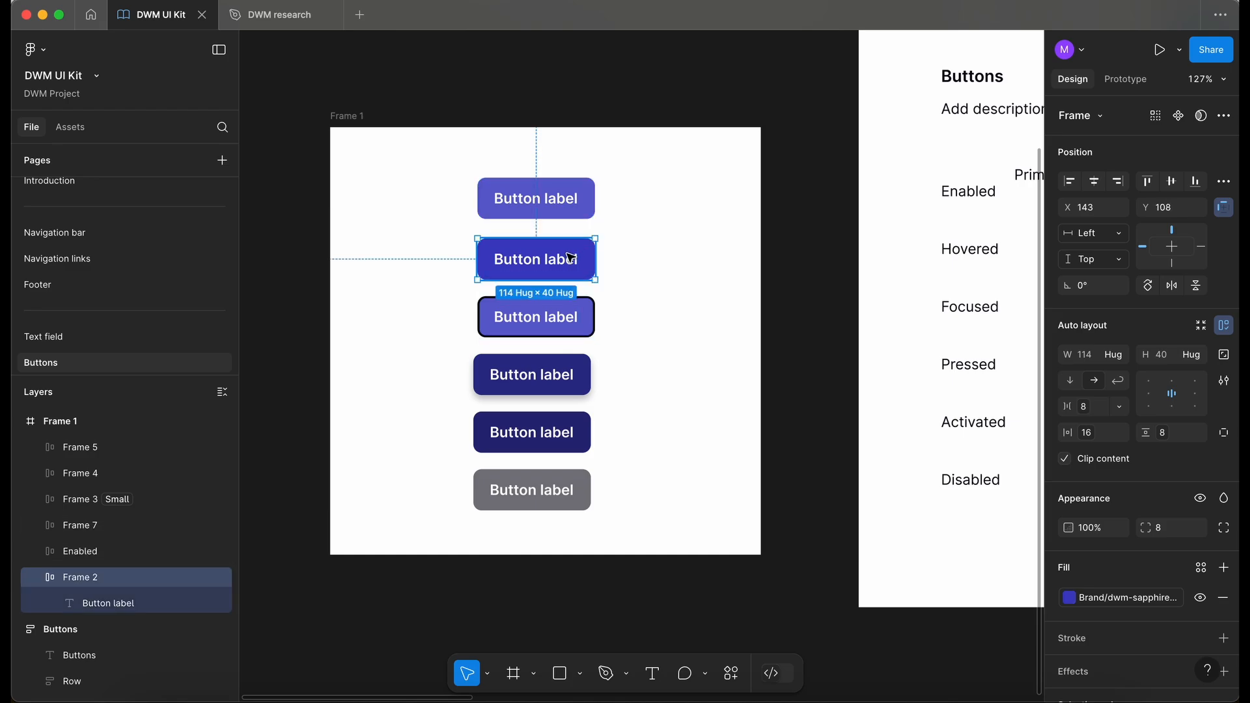
{"action": "key", "text": "super+r"}
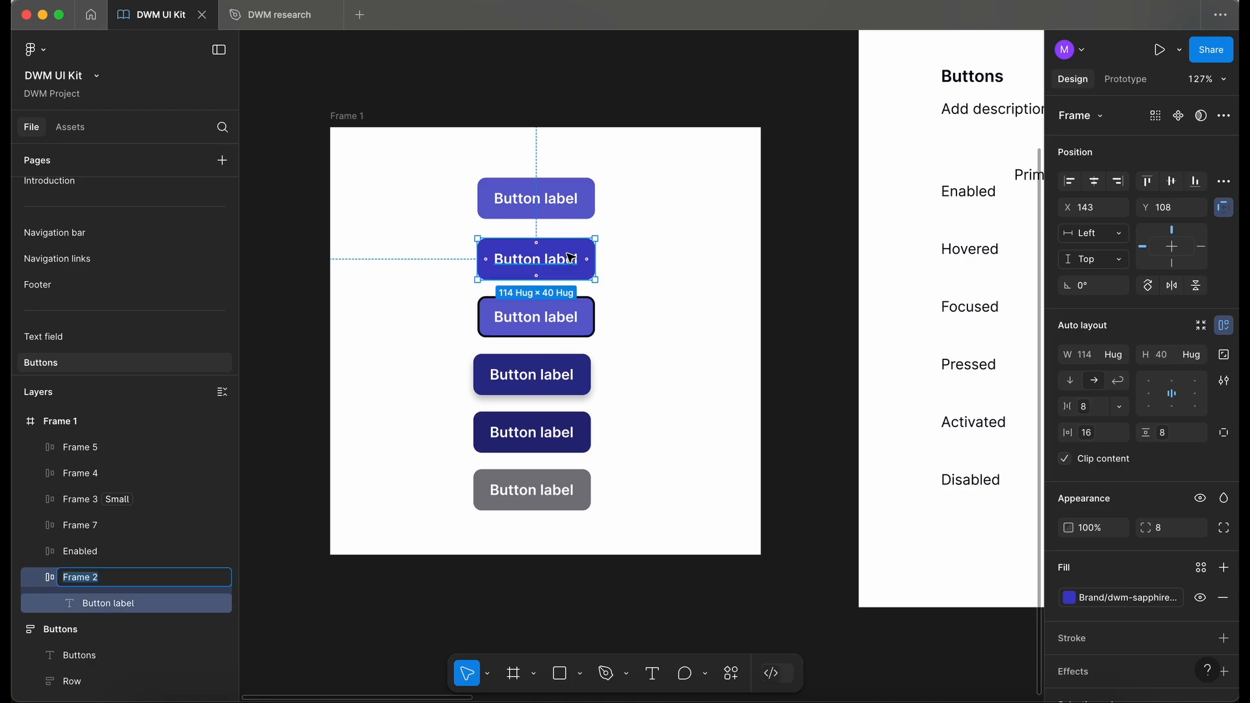
{"action": "type", "text": "Hov"}
{"action": "key", "text": "Return"}
- Rename the outlined third button's layer to Focused and the shadowed fourth button's layer to Pressed
{"action": "left_click", "coordinate": [577, 328]}
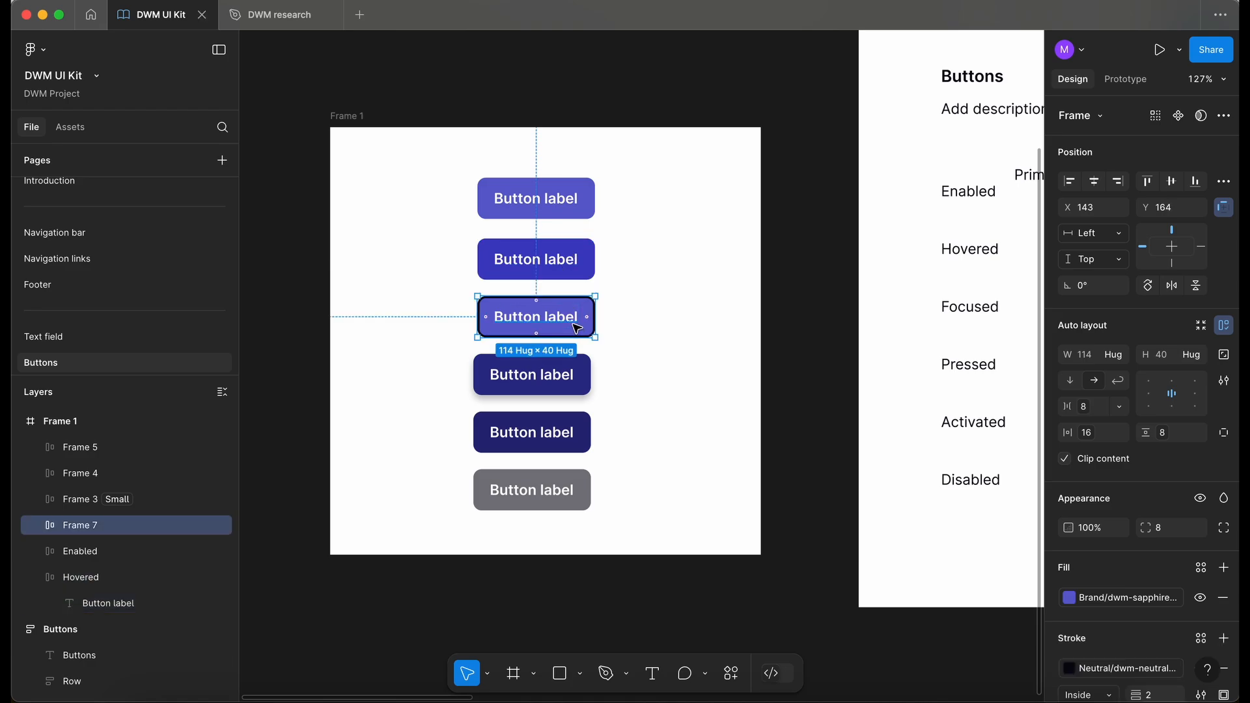
{"action": "key", "text": "super+r"}
{"action": "type", "text": "F"}
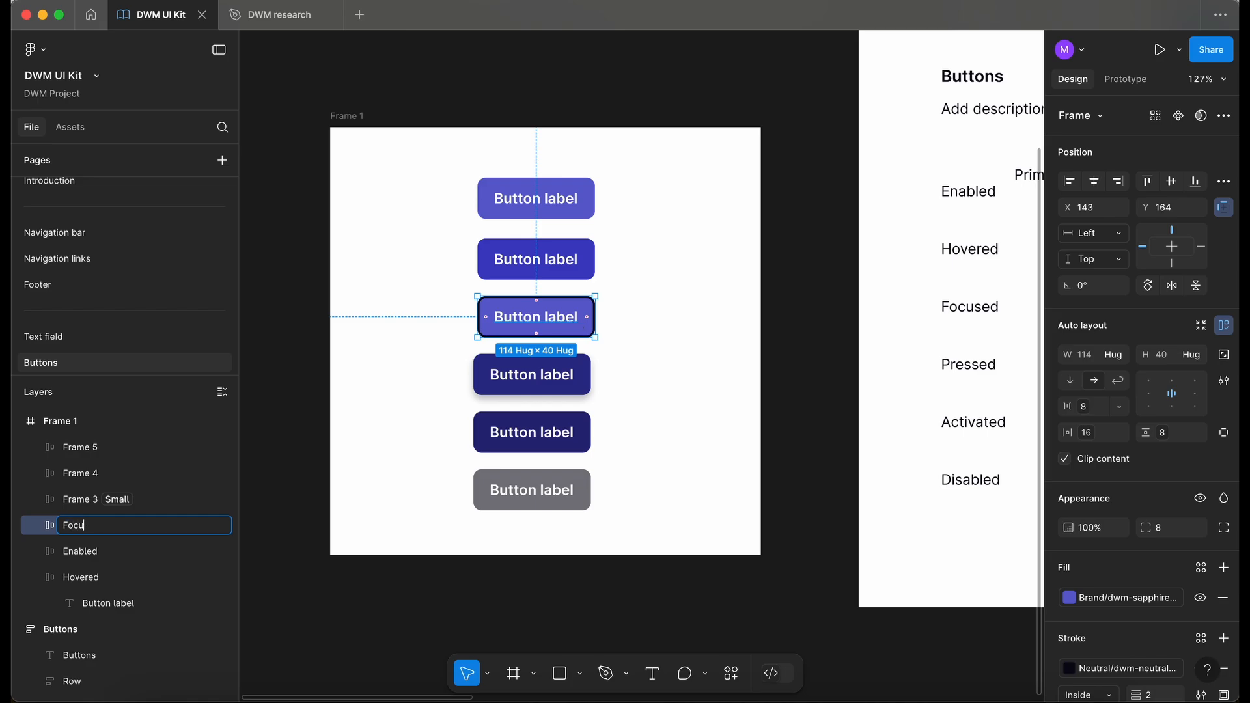
{"action": "left_click", "coordinate": [570, 376]}
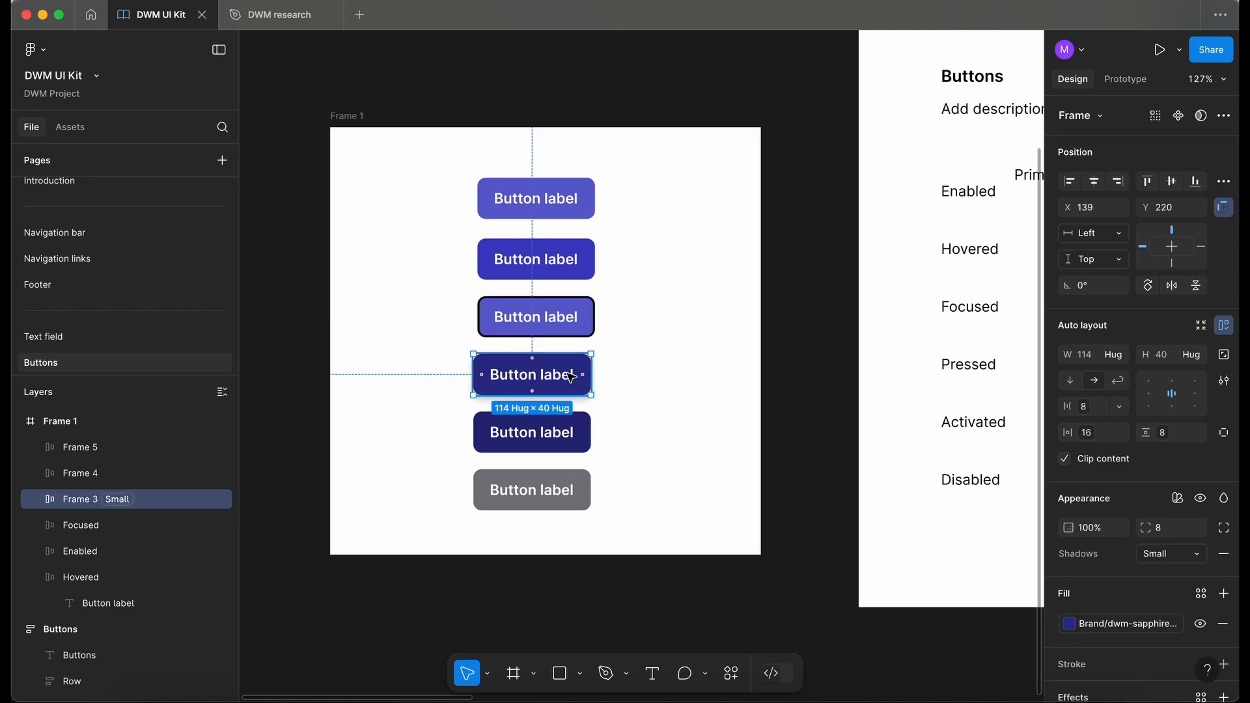
{"action": "key", "text": "super+r"}
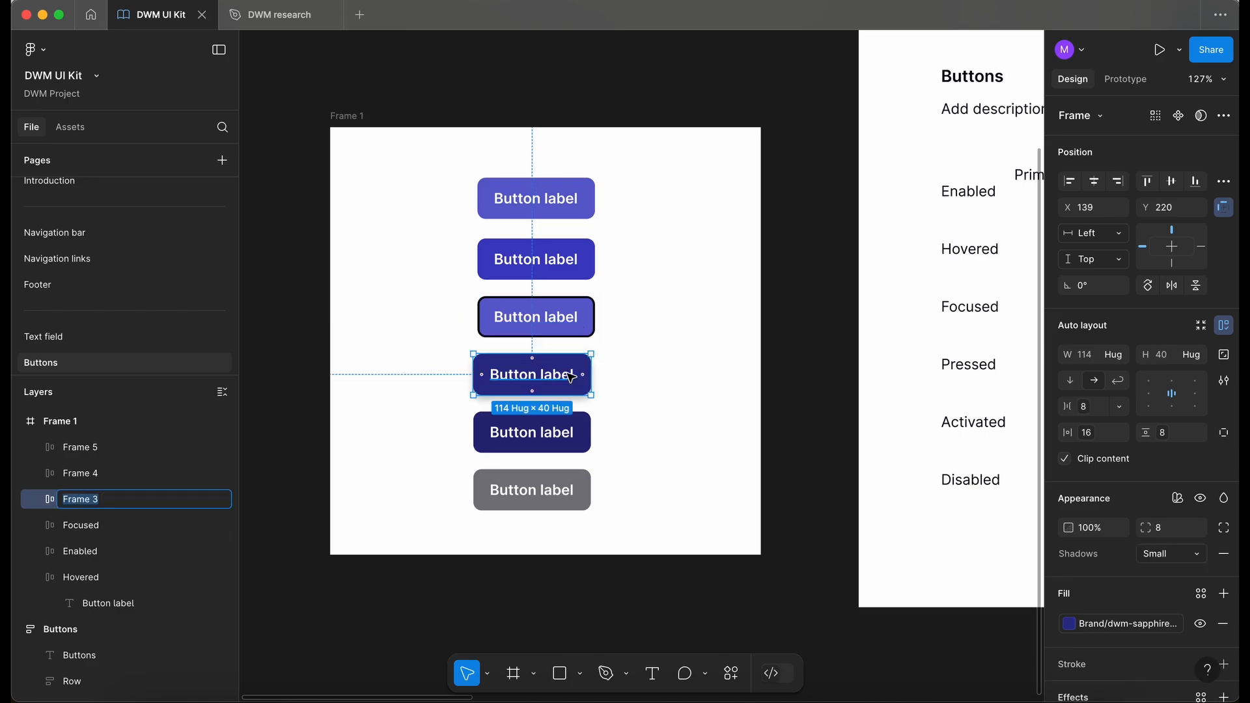
{"action": "type", "text": "Pressed"}
- Rename the fifth button's layer to Activated and the grey button's layer to Disabled
{"action": "left_click", "coordinate": [557, 434]}
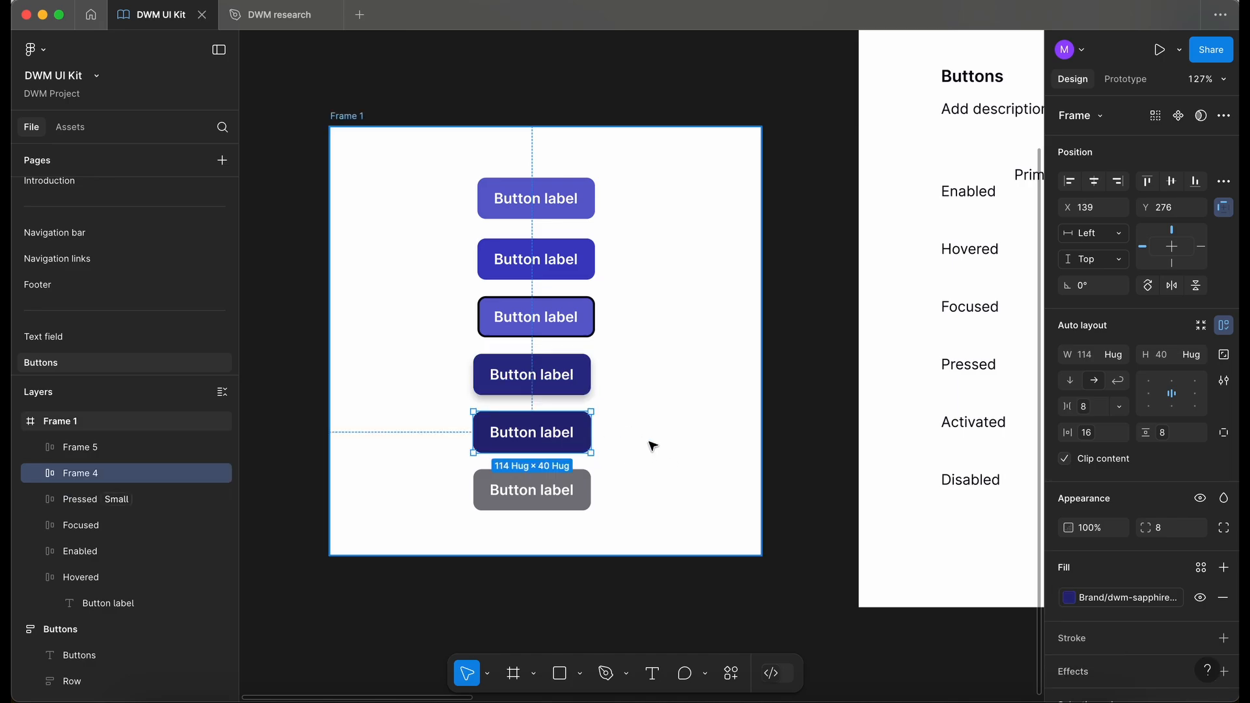
{"action": "key", "text": "super+r"}
{"action": "type", "text": "A"}
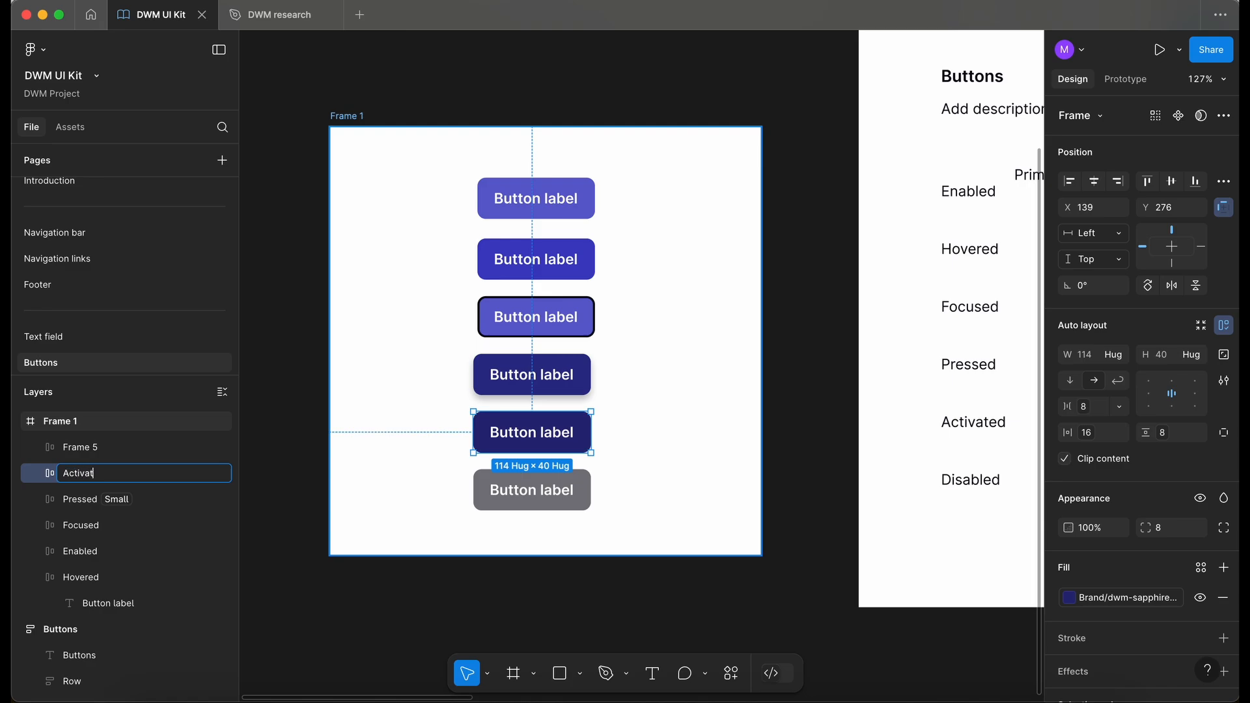
{"action": "type", "text": "ctivated"}
{"action": "left_click", "coordinate": [565, 494]}
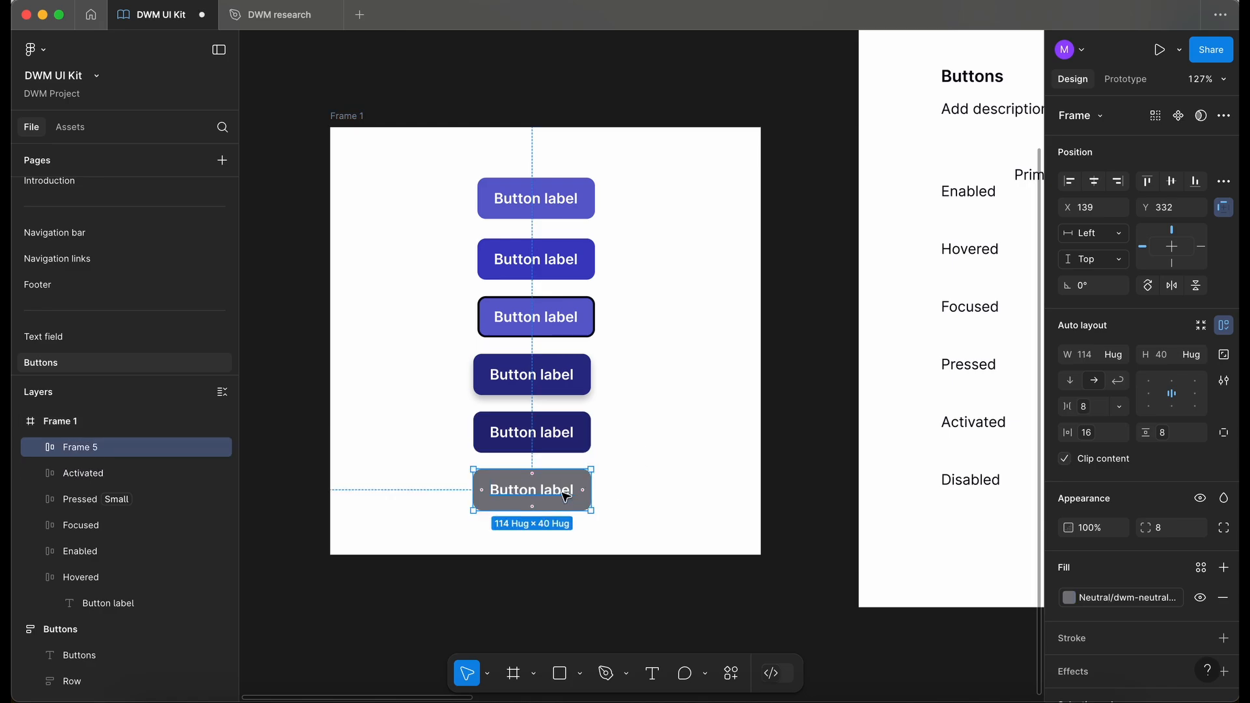
{"action": "key", "text": "super+r"}
{"action": "type", "text": "Di"}
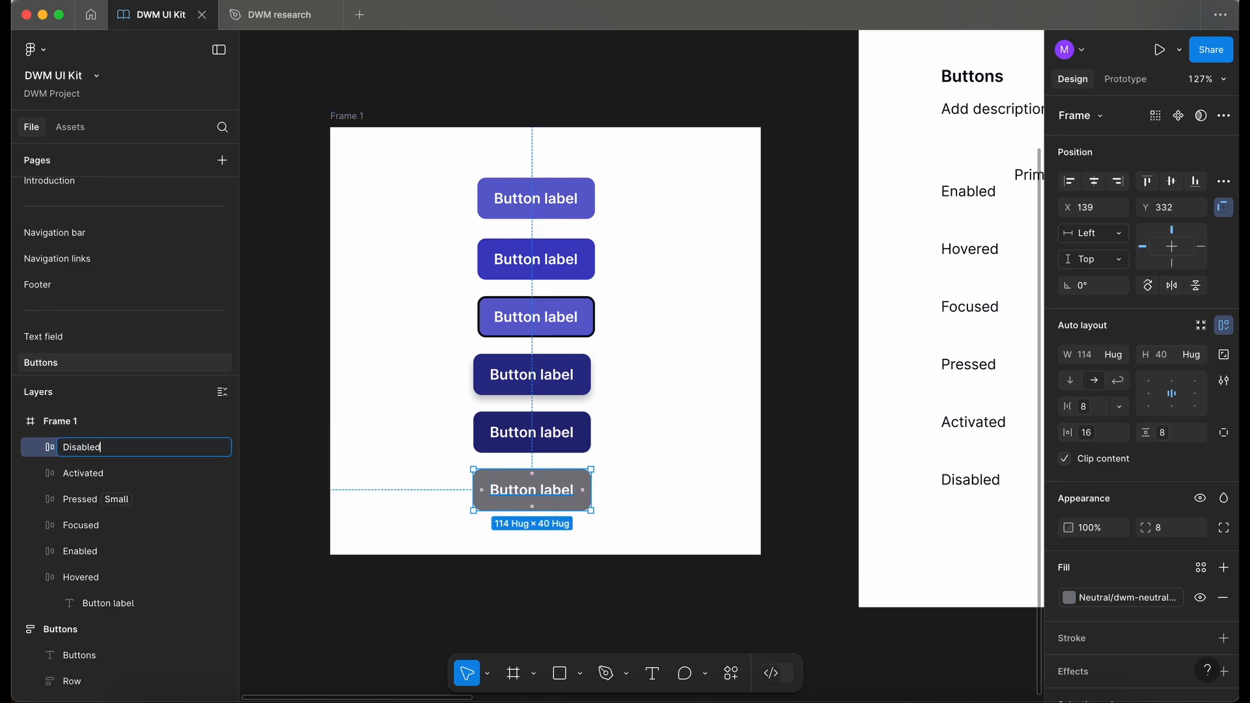
{"action": "left_click", "coordinate": [661, 505]}
- Select all six state buttons in Frame 1 and turn them into a component set
{"action": "left_click_drag", "start_coordinate": [599, 576], "coordinate": [494, 159]}
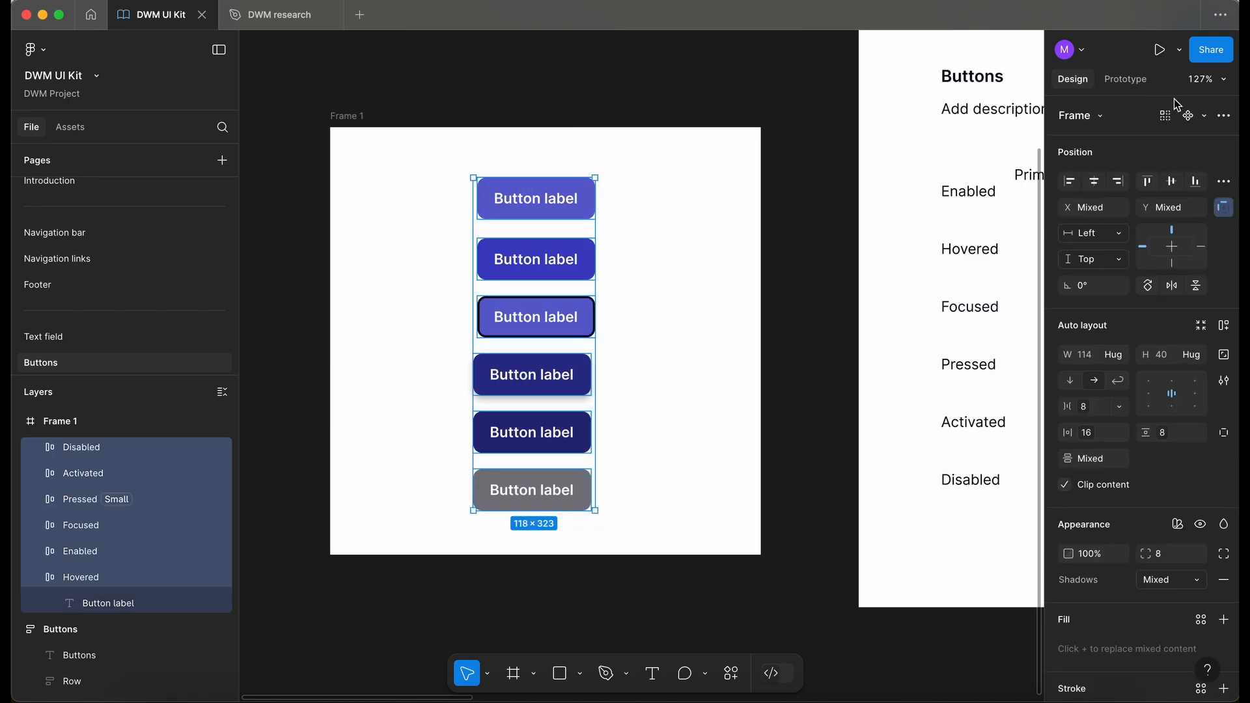
{"action": "left_click", "coordinate": [1205, 117]}
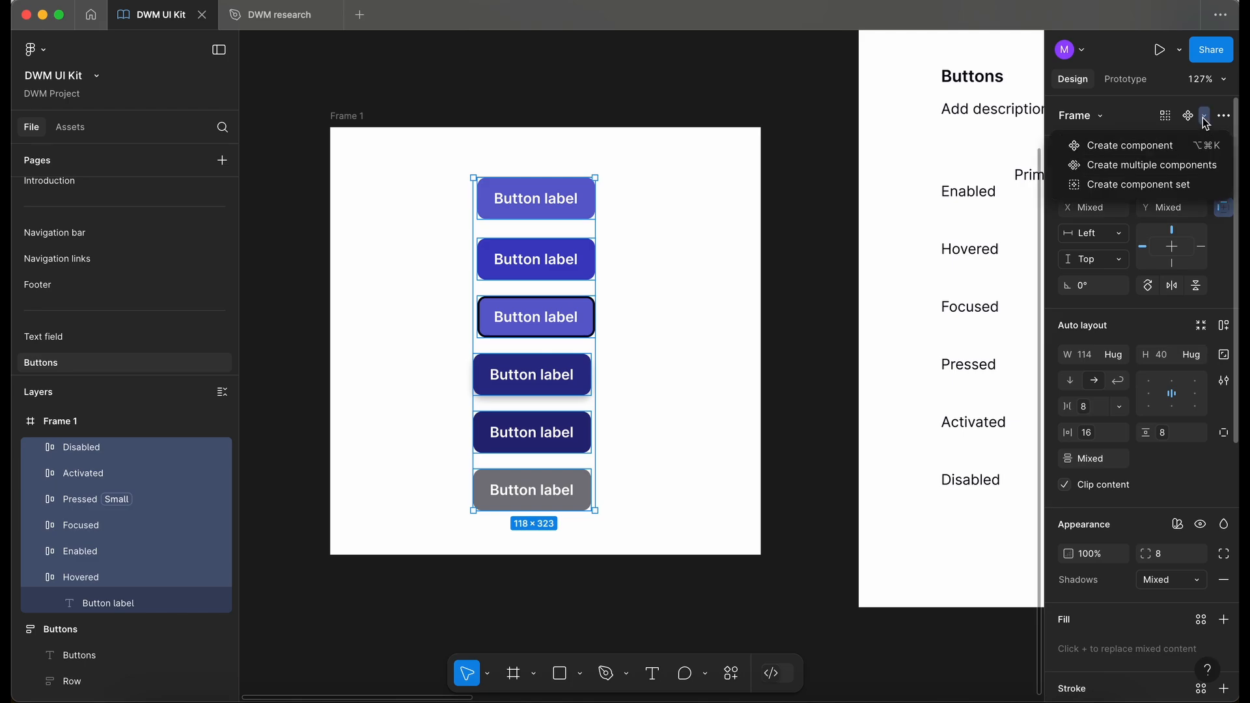
{"action": "left_click", "coordinate": [1197, 166]}
{"action": "left_click", "coordinate": [1134, 146]}
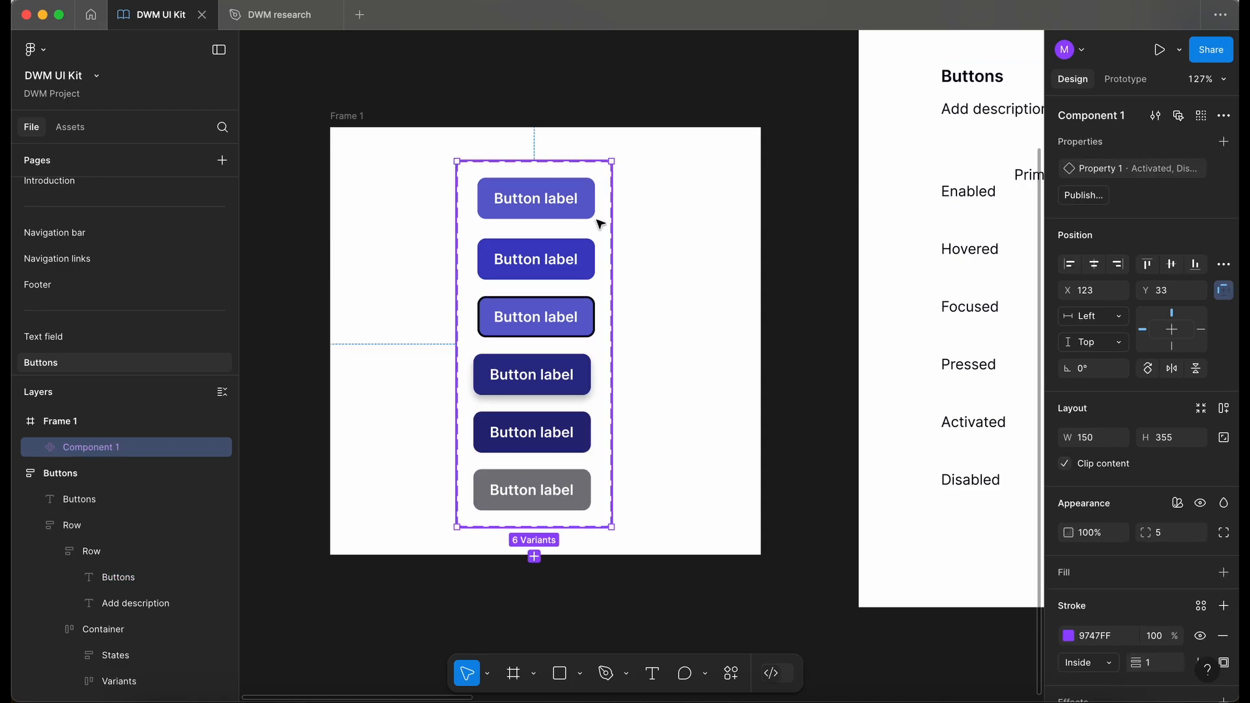
- Rename the new component set to Button
{"action": "double_click", "coordinate": [1086, 115]}
{"action": "type", "text": "b"}
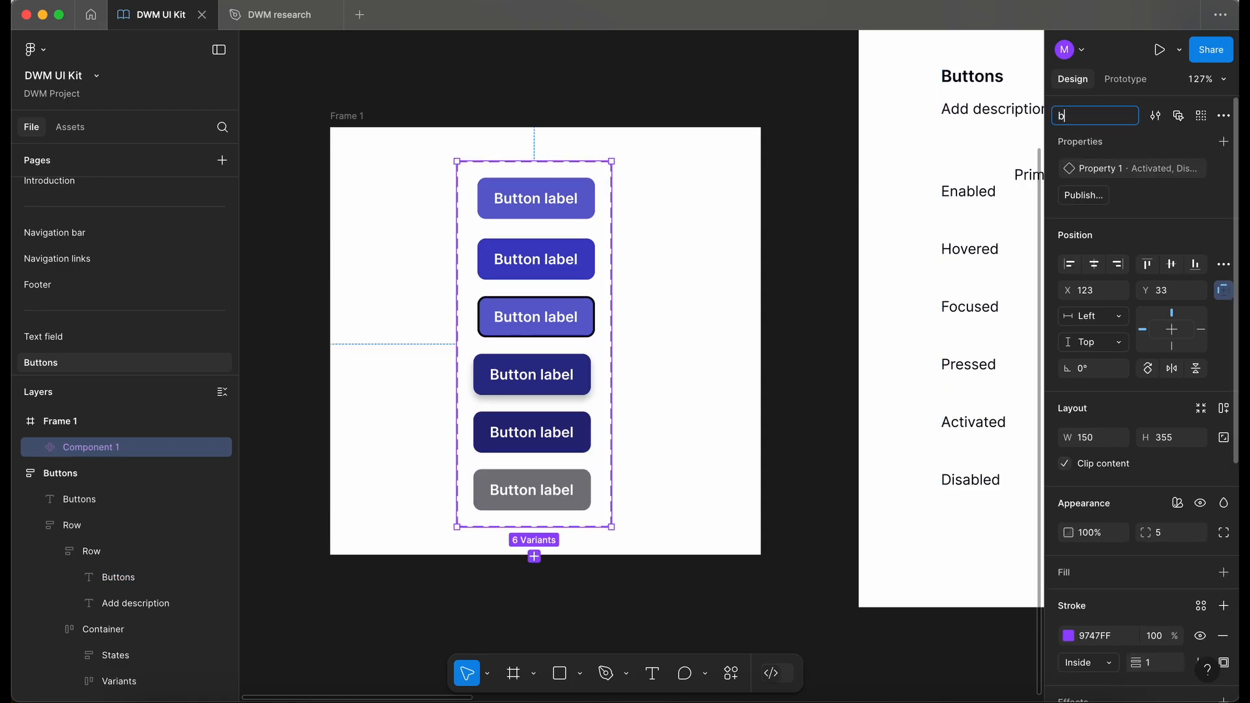
{"action": "type", "text": "uttons"}
{"action": "key", "text": "BackSpace"}
{"action": "key", "text": "BackSpace"}
{"action": "key", "text": "BackSpace"}
{"action": "key", "text": "BackSpace"}
{"action": "key", "text": "BackSpace"}
{"action": "key", "text": "BackSpace"}
{"action": "key", "text": "BackSpace"}
{"action": "type", "text": "Button"}
{"action": "left_click", "coordinate": [662, 250]}
- Move the Button component set from Frame 1 into the Variants row of the Buttons frame, after Tertiary
{"action": "left_click", "coordinate": [473, 214]}
{"action": "scroll", "coordinate": [491, 149], "scroll_direction": "down", "scroll_amount": 6}
{"action": "scroll", "coordinate": [491, 150], "scroll_direction": "down", "scroll_amount": 1}
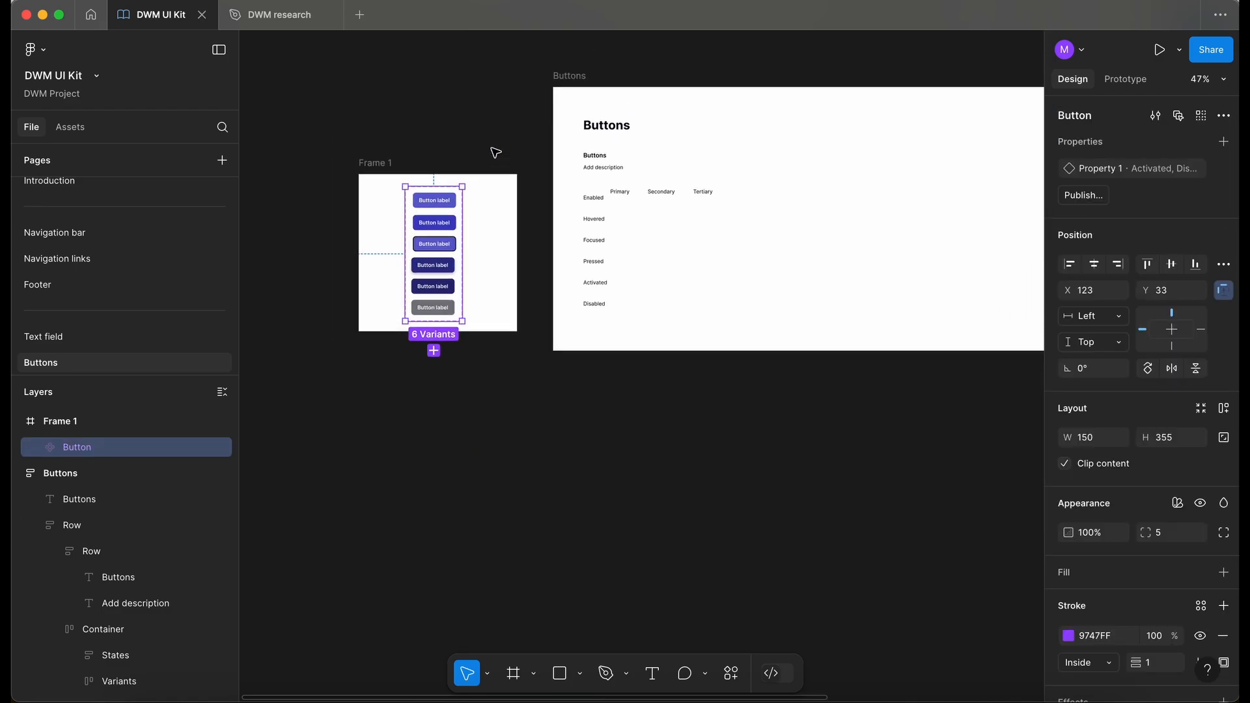
{"action": "left_click_drag", "start_coordinate": [410, 208], "coordinate": [656, 240]}
{"action": "key", "text": "super+z"}
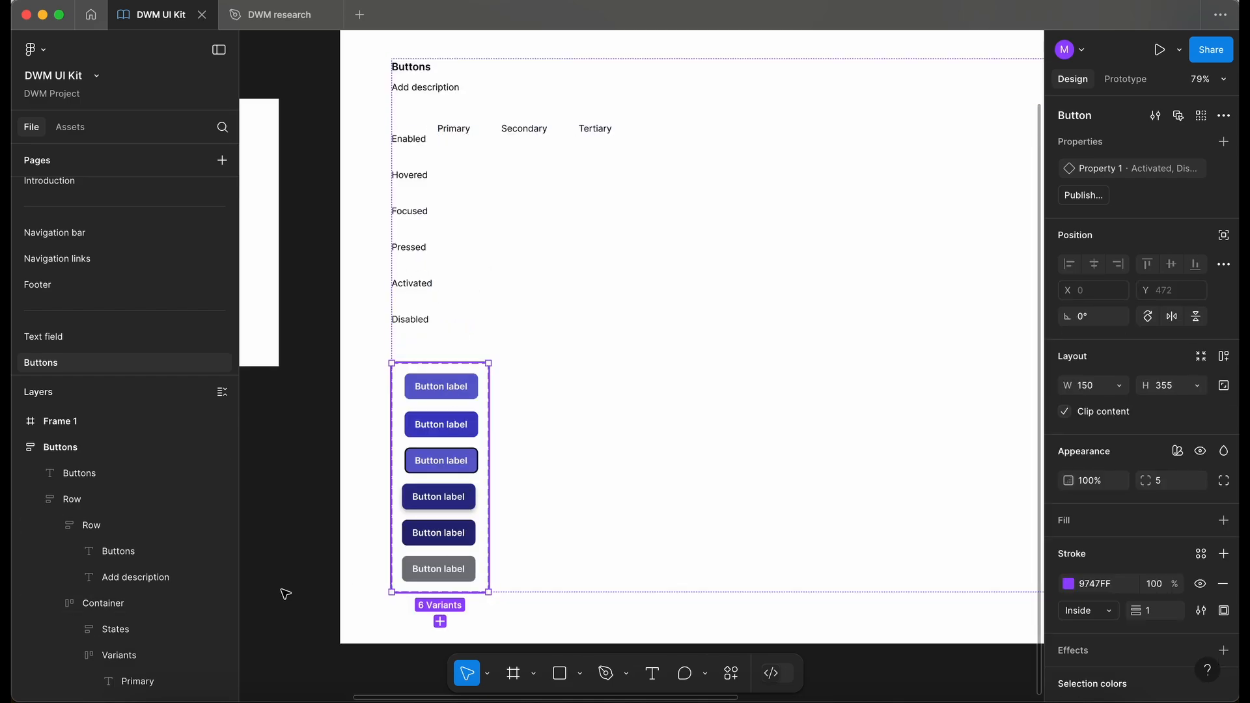
{"action": "scroll", "coordinate": [150, 625], "scroll_direction": "down", "scroll_amount": 2}
- Move the Button component set out of Variants so it sits directly before Variants in the Container
{"action": "left_click", "coordinate": [588, 134]}
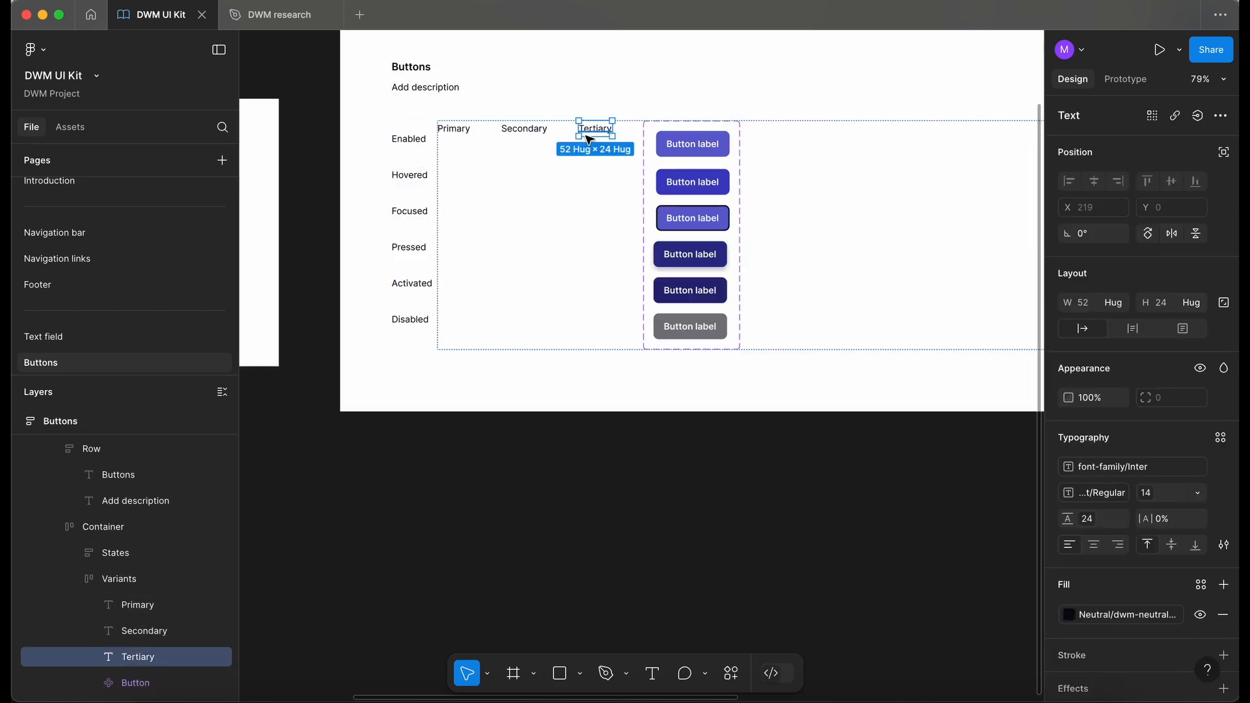
{"action": "left_click", "coordinate": [604, 232]}
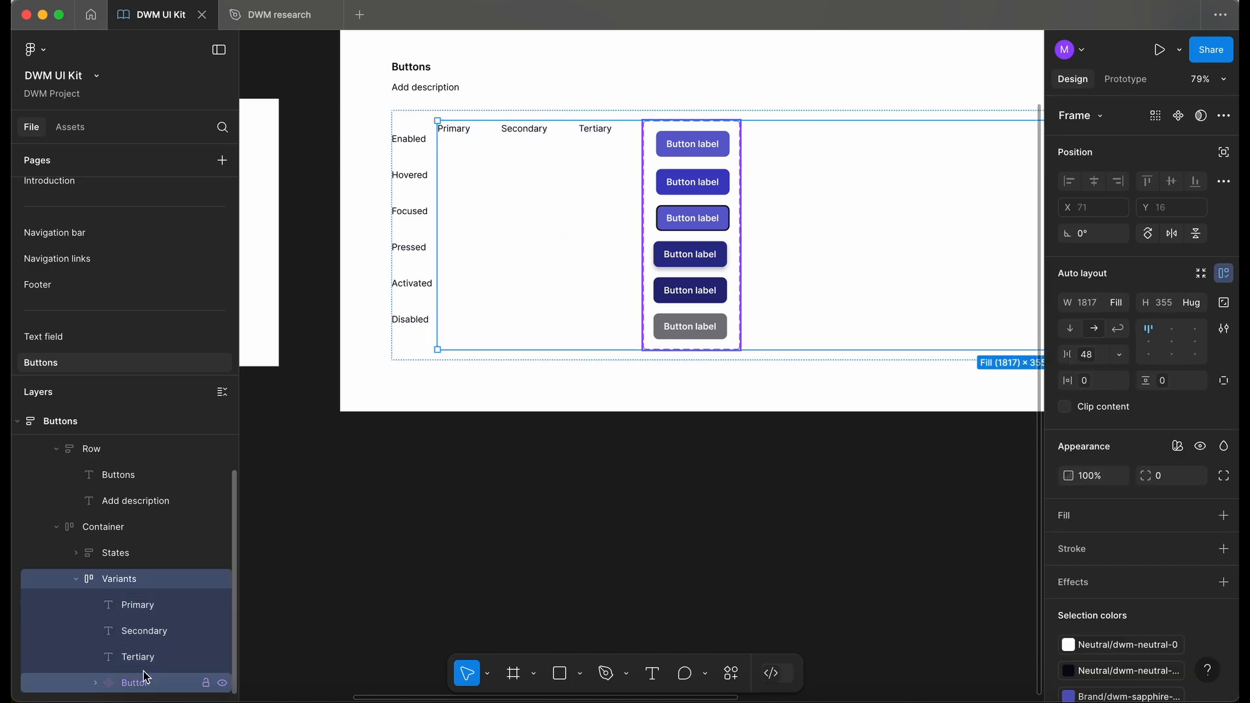
{"action": "left_click_drag", "start_coordinate": [144, 683], "coordinate": [119, 566]}
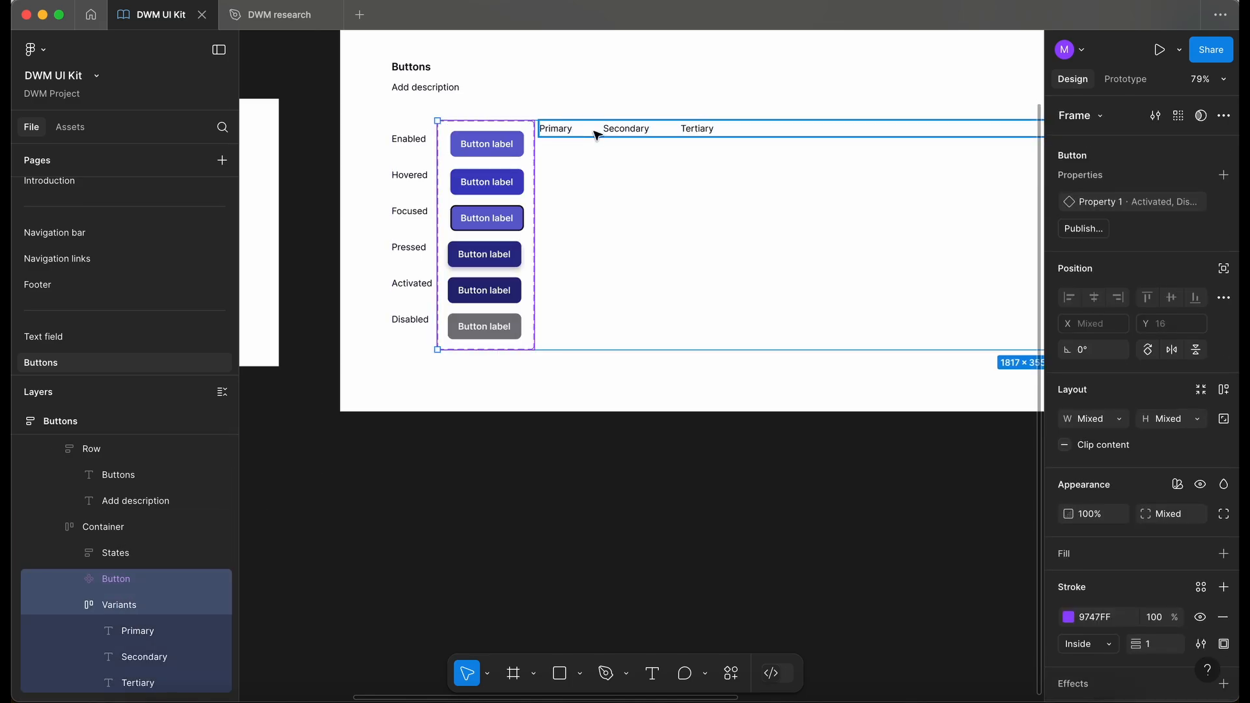
- Wrap Button and Variants in a vertical auto layout frame and place the Variants heading row above the buttons
{"action": "key", "text": "shift+a"}
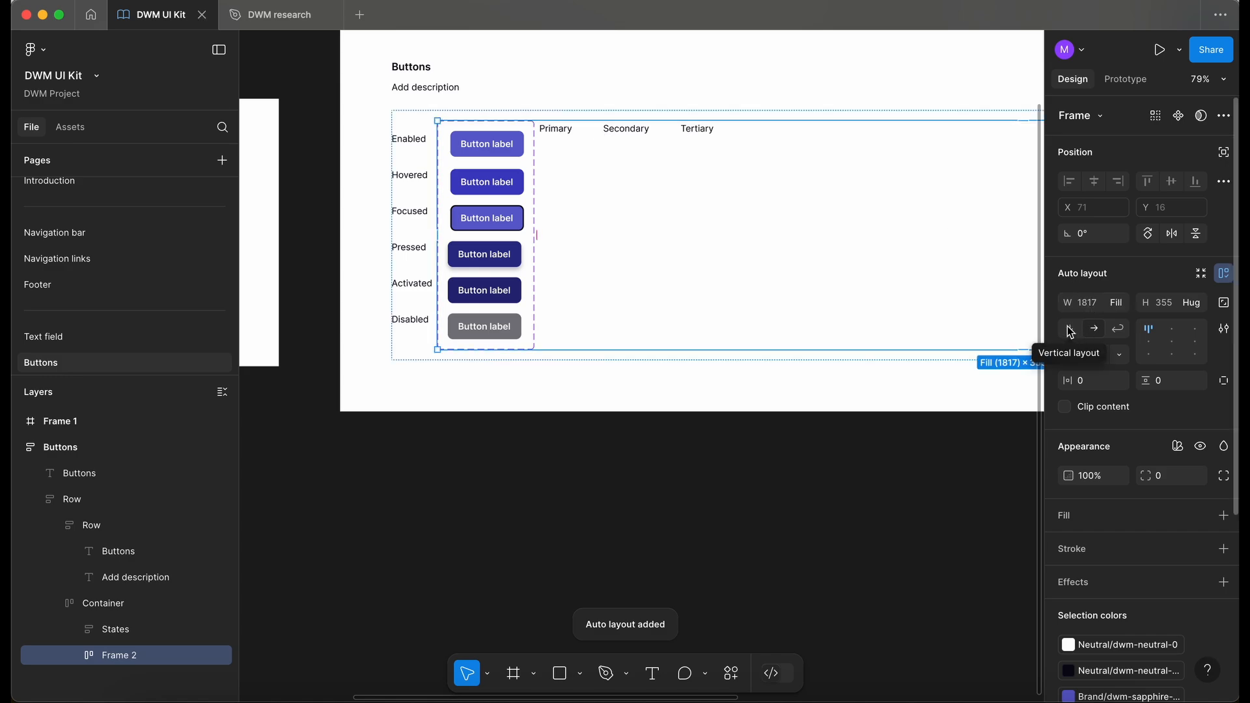
{"action": "left_click", "coordinate": [1070, 329]}
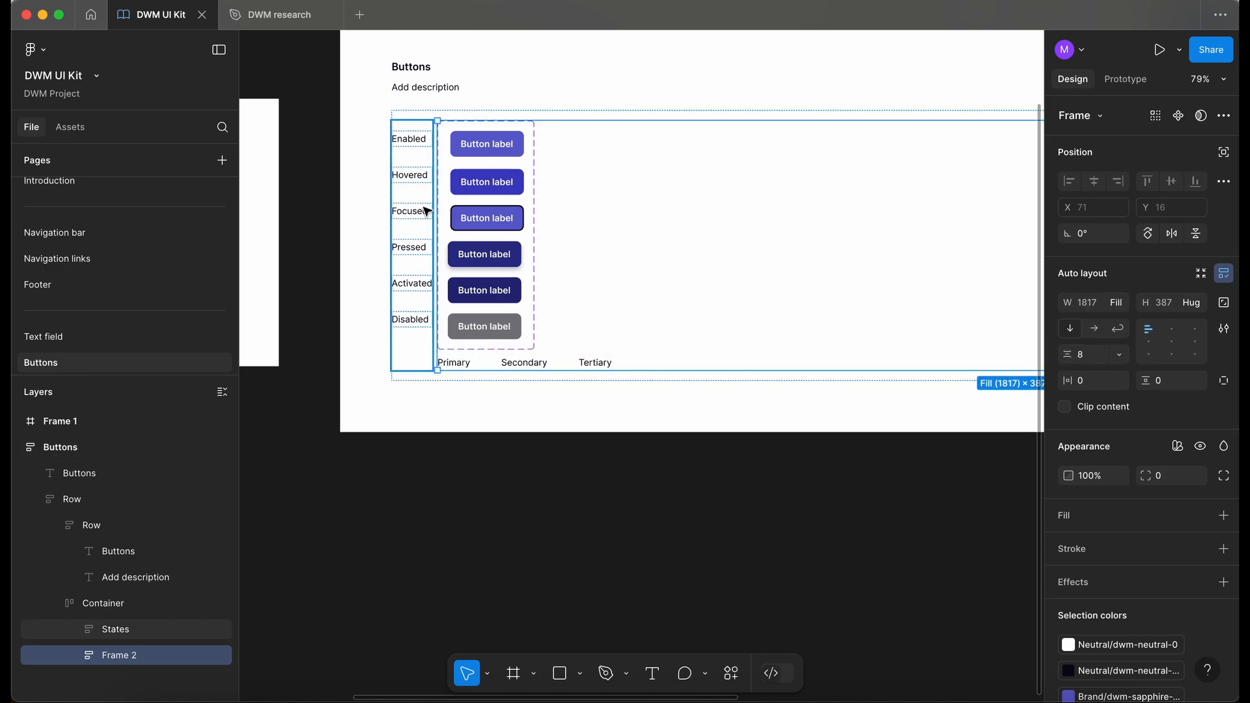
{"action": "left_click", "coordinate": [584, 363]}
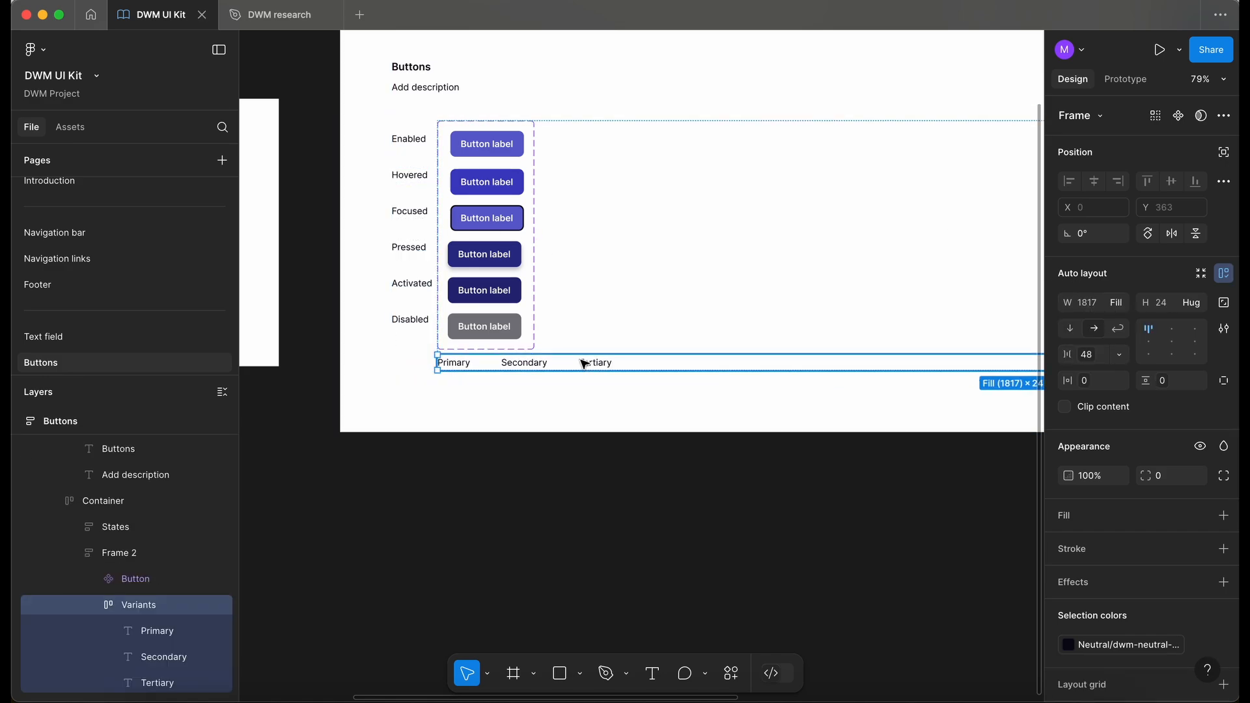
{"action": "key", "text": "Up"}
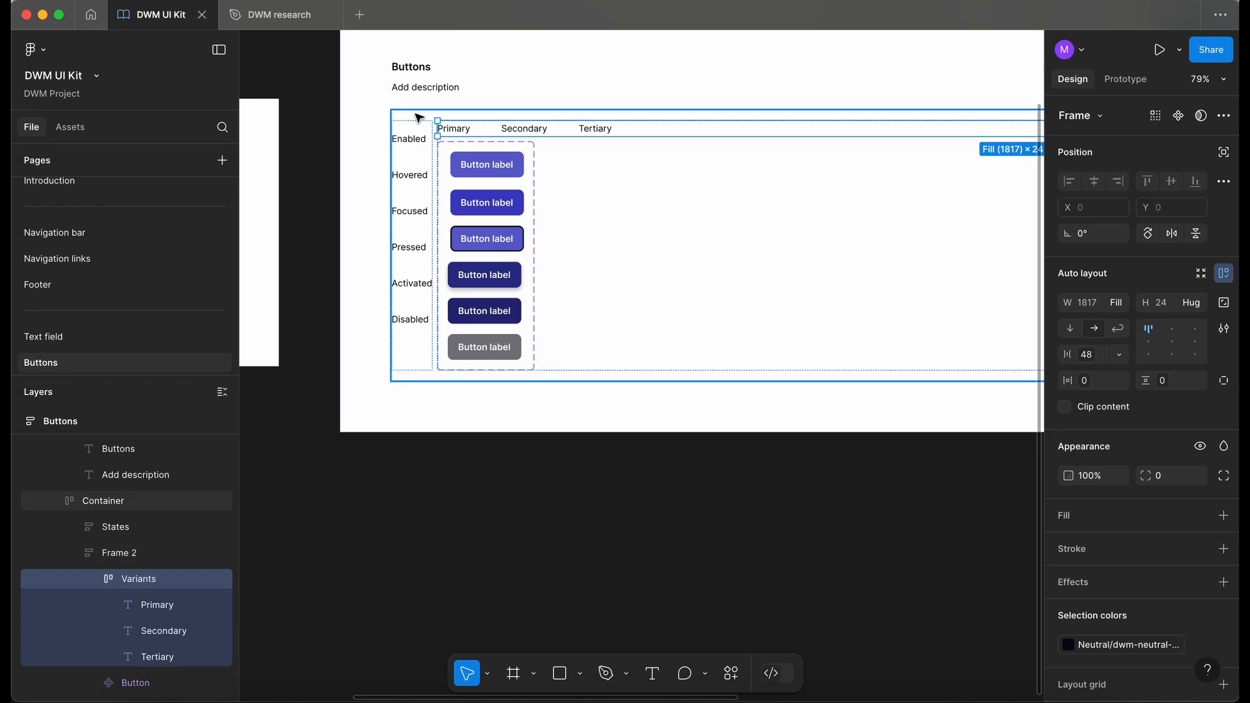
- Set the Variants heading row's gap to 96 and its horizontal padding to the 48px library variable
{"action": "scroll", "coordinate": [418, 117], "scroll_direction": "up", "scroll_amount": 5}
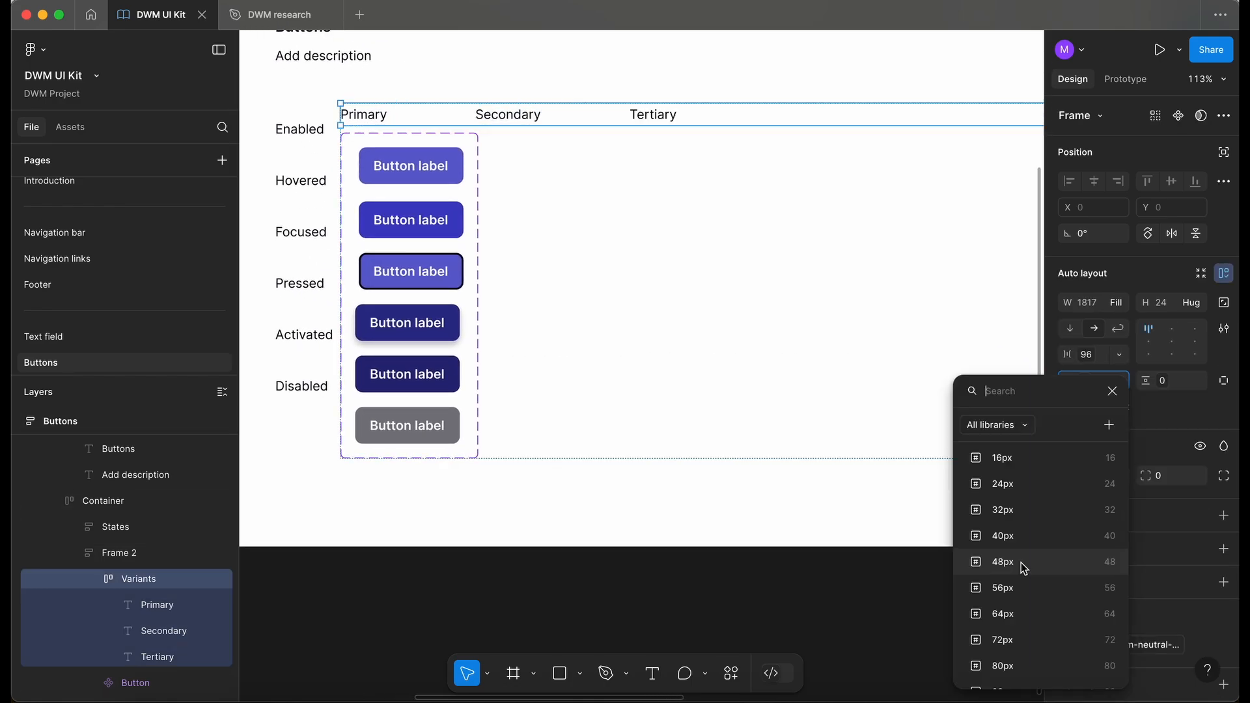
{"action": "left_click", "coordinate": [1024, 566]}
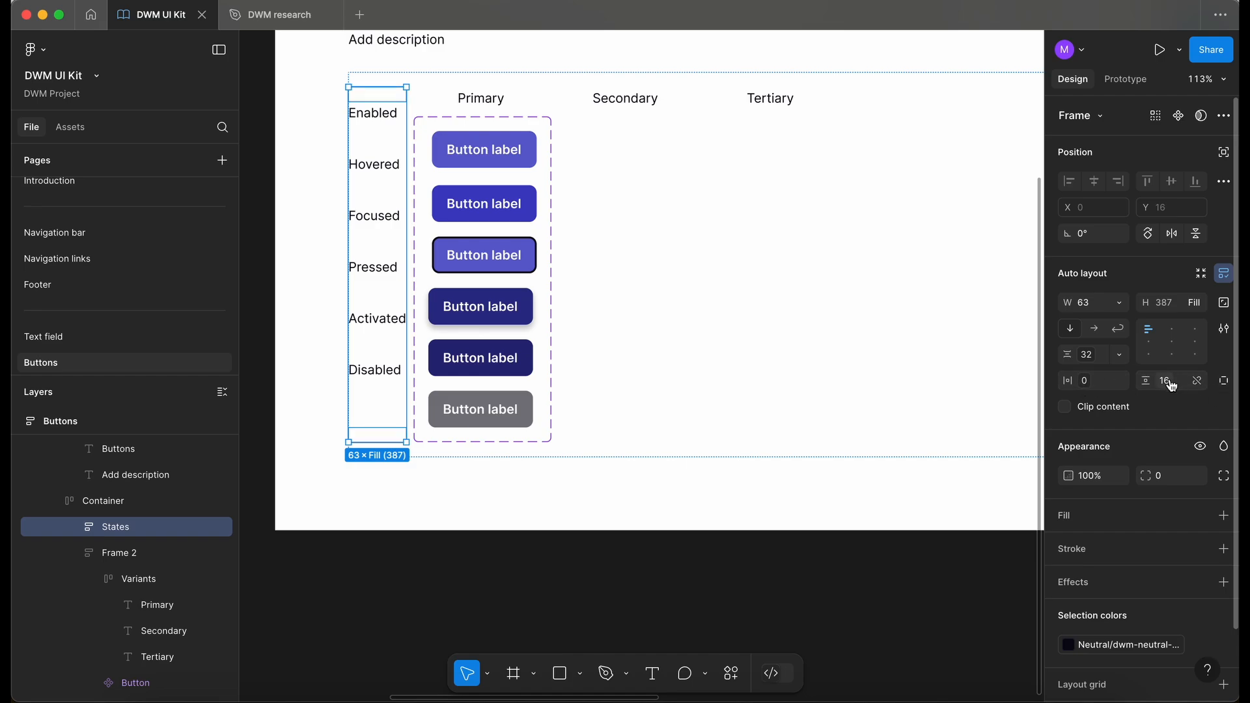
- Adjust the States column's vertical padding to line its labels up with the buttons, and left-align all six Button variants
{"action": "left_click", "coordinate": [1172, 385]}
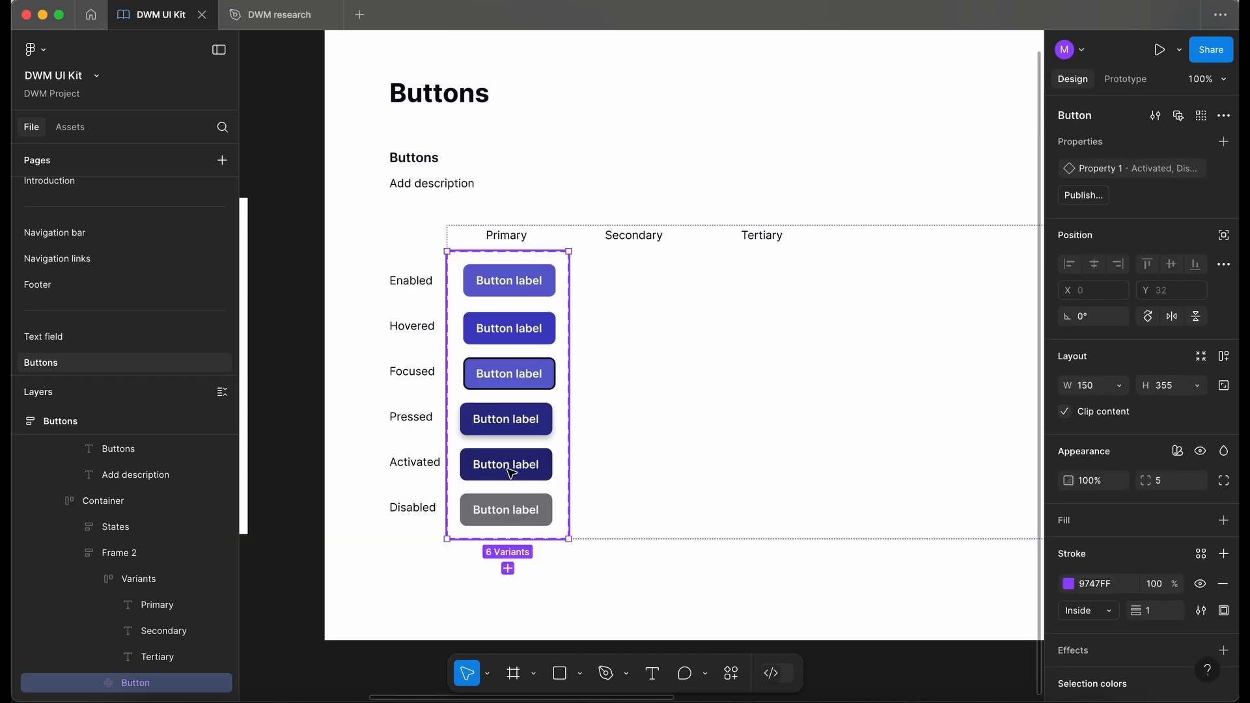
{"action": "scroll", "coordinate": [511, 474], "scroll_direction": "up", "scroll_amount": 4}
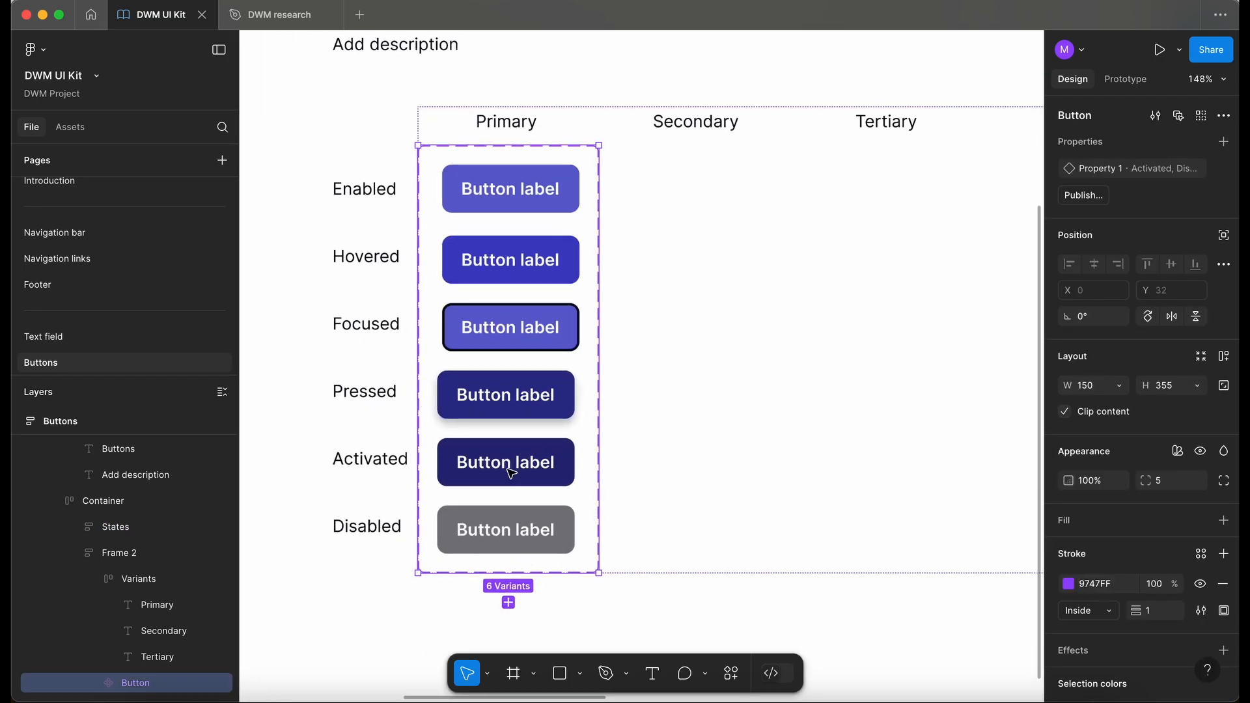
{"action": "left_click", "coordinate": [538, 210]}
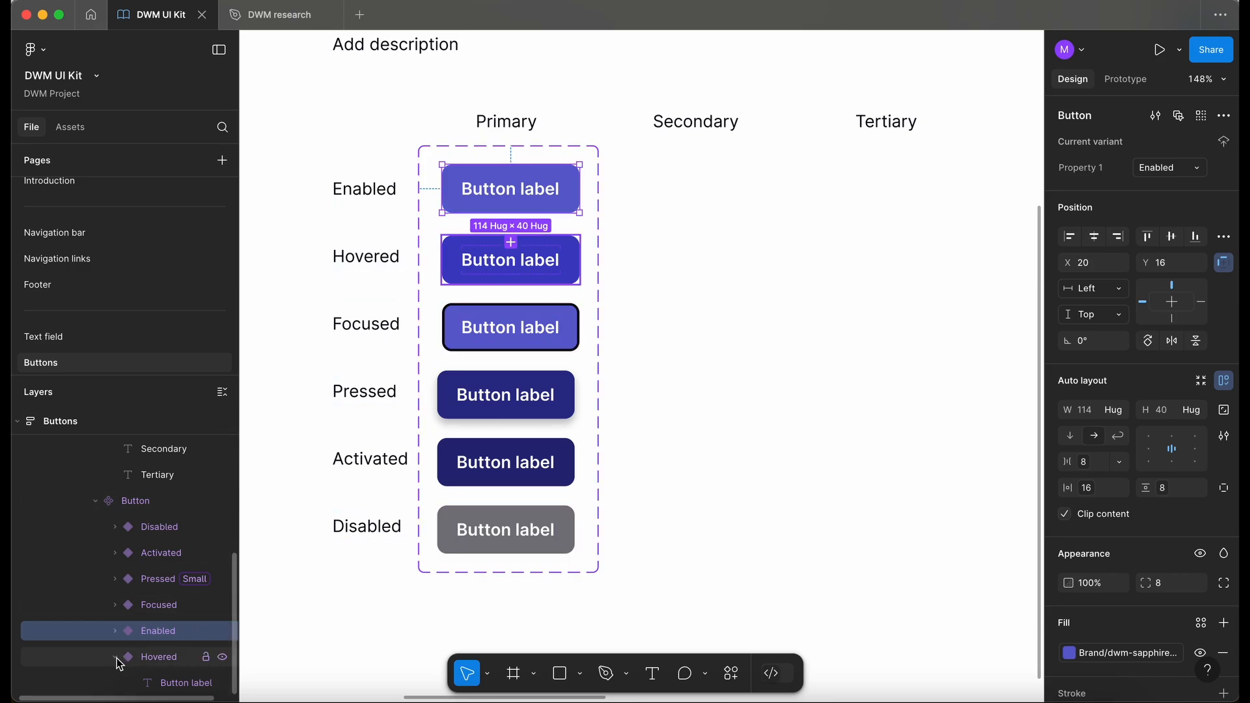
{"action": "left_click", "coordinate": [154, 659]}
{"action": "left_click", "coordinate": [162, 526], "text": "shift"}
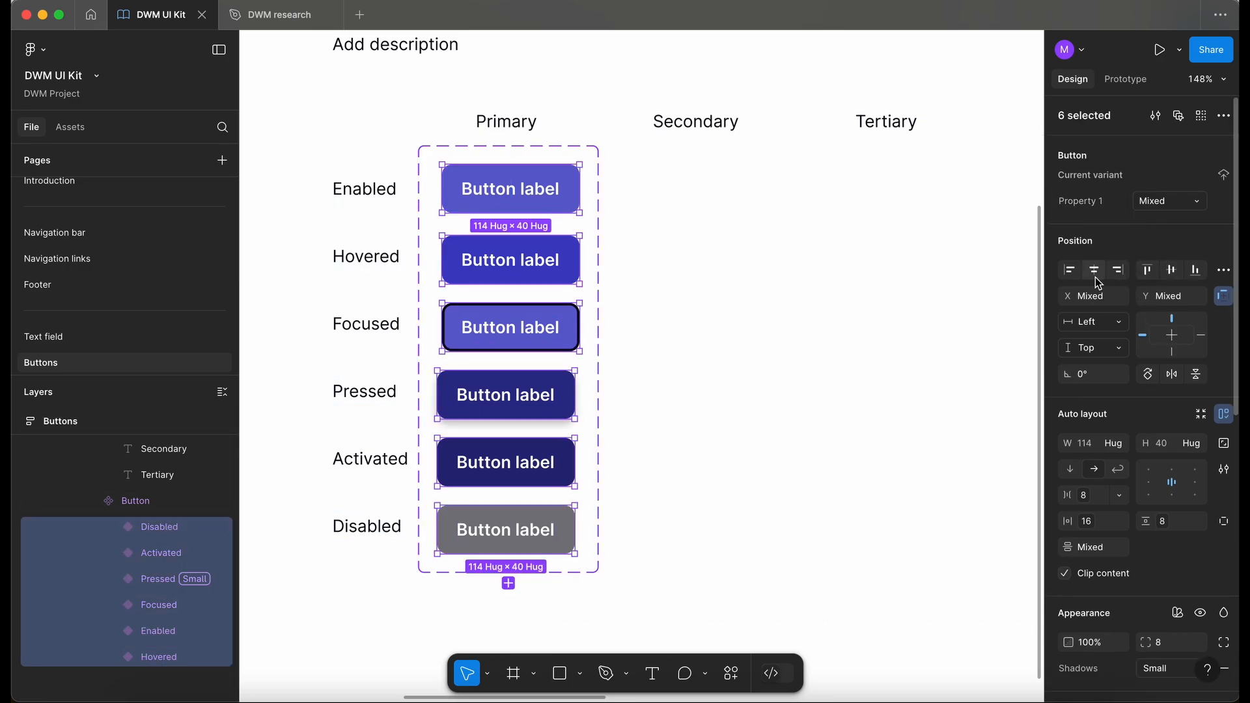
{"action": "left_click", "coordinate": [1071, 271]}
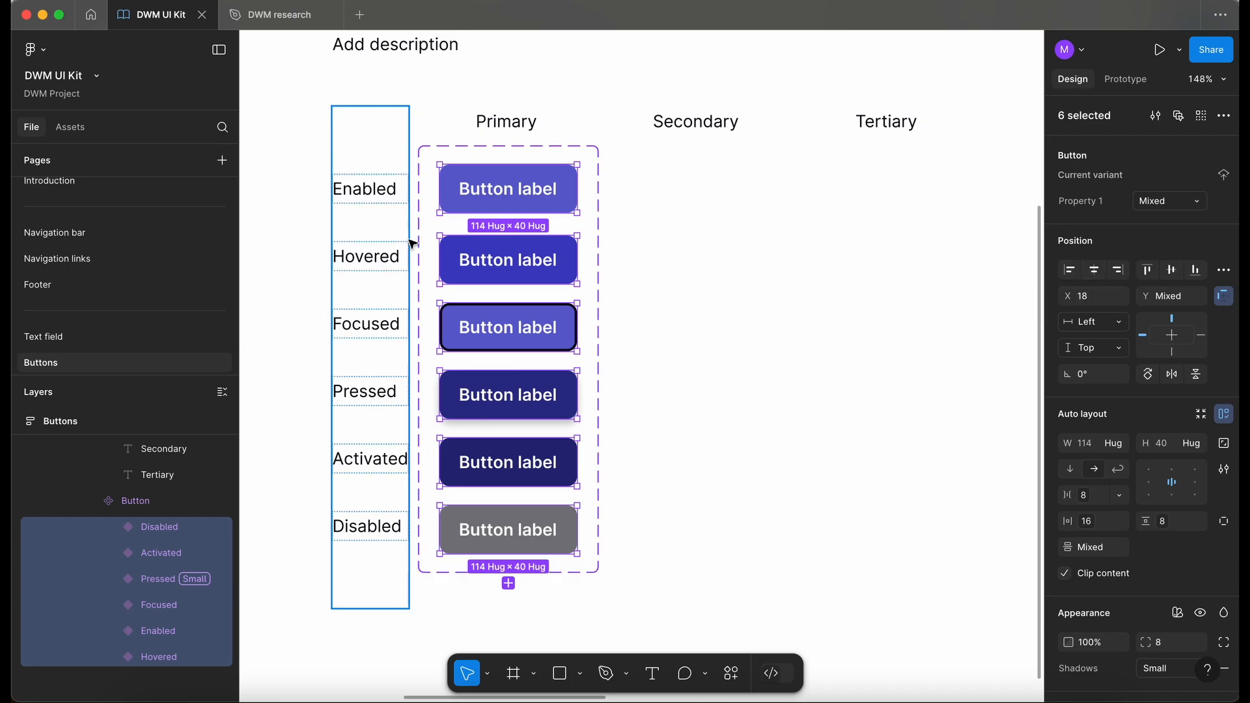
- Rename the Button component set's variant property to States
{"action": "left_click", "coordinate": [593, 264]}
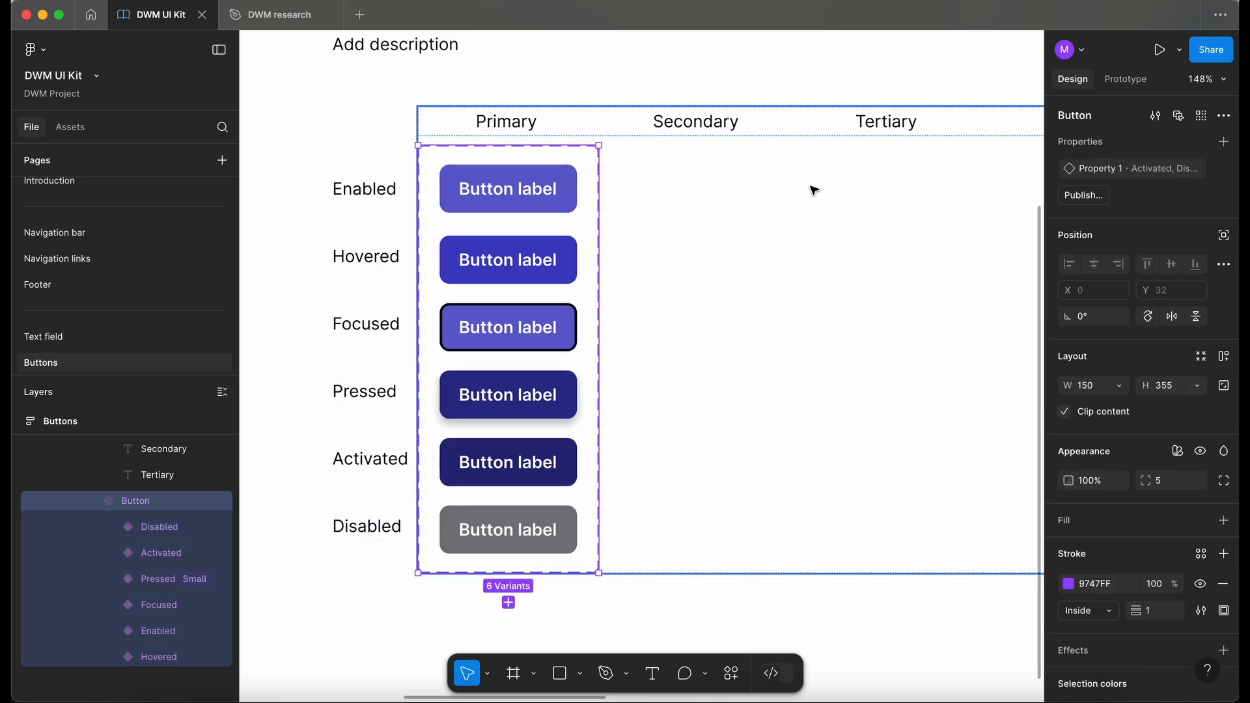
{"action": "double_click", "coordinate": [1085, 173]}
{"action": "type", "text": "Stat"}
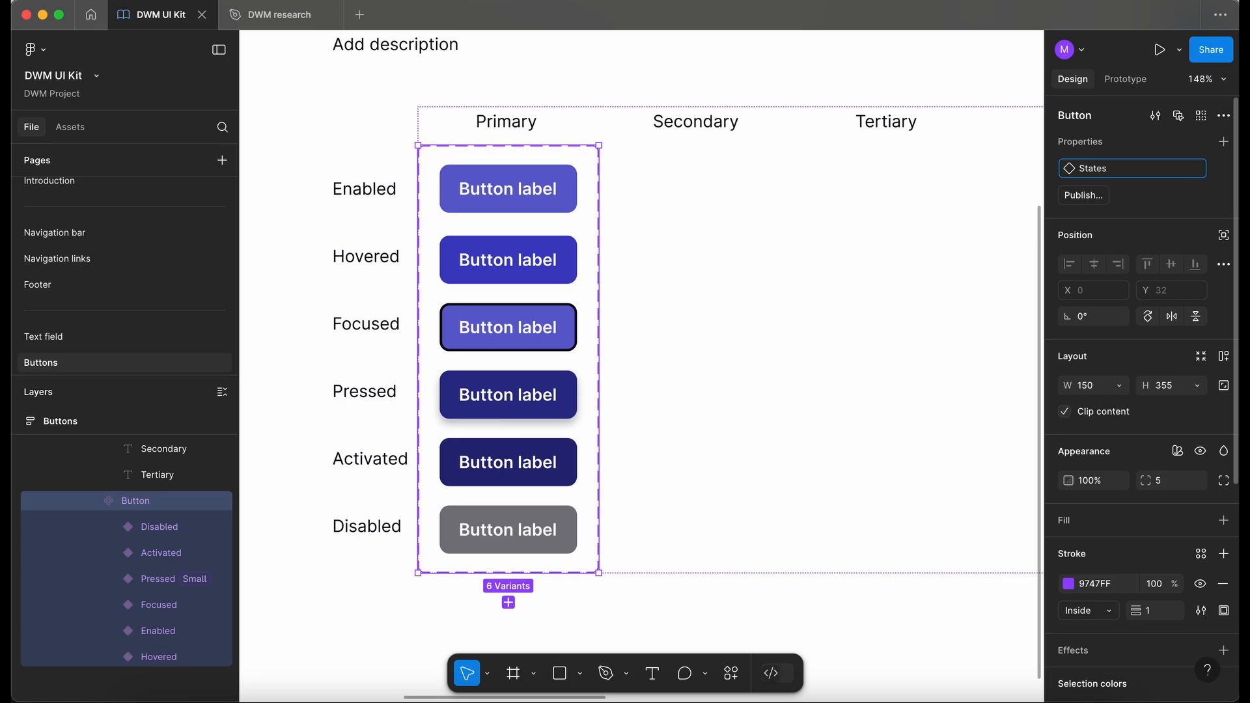
{"action": "type", "text": "es"}
{"action": "key", "text": "Return"}
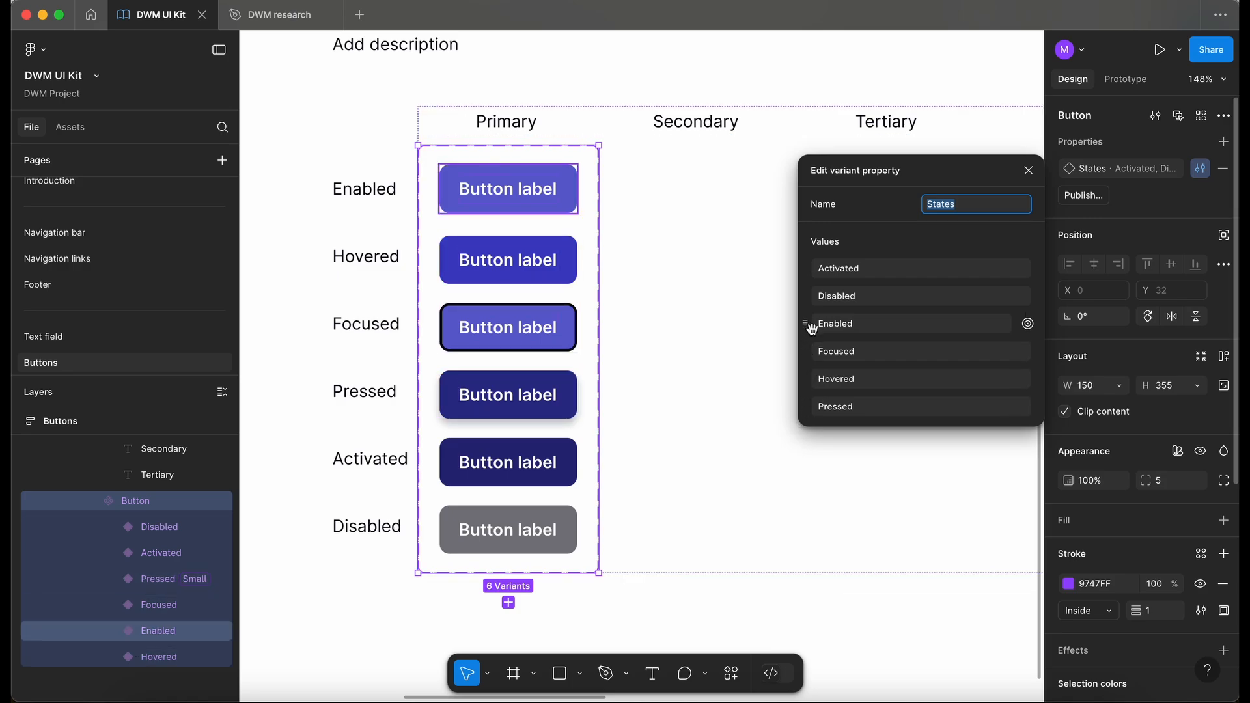
- Reorder the States property values to Enabled, Hovered, Focused, Pressed, Activated, Disabled
{"action": "left_click_drag", "start_coordinate": [806, 327], "coordinate": [808, 257]}
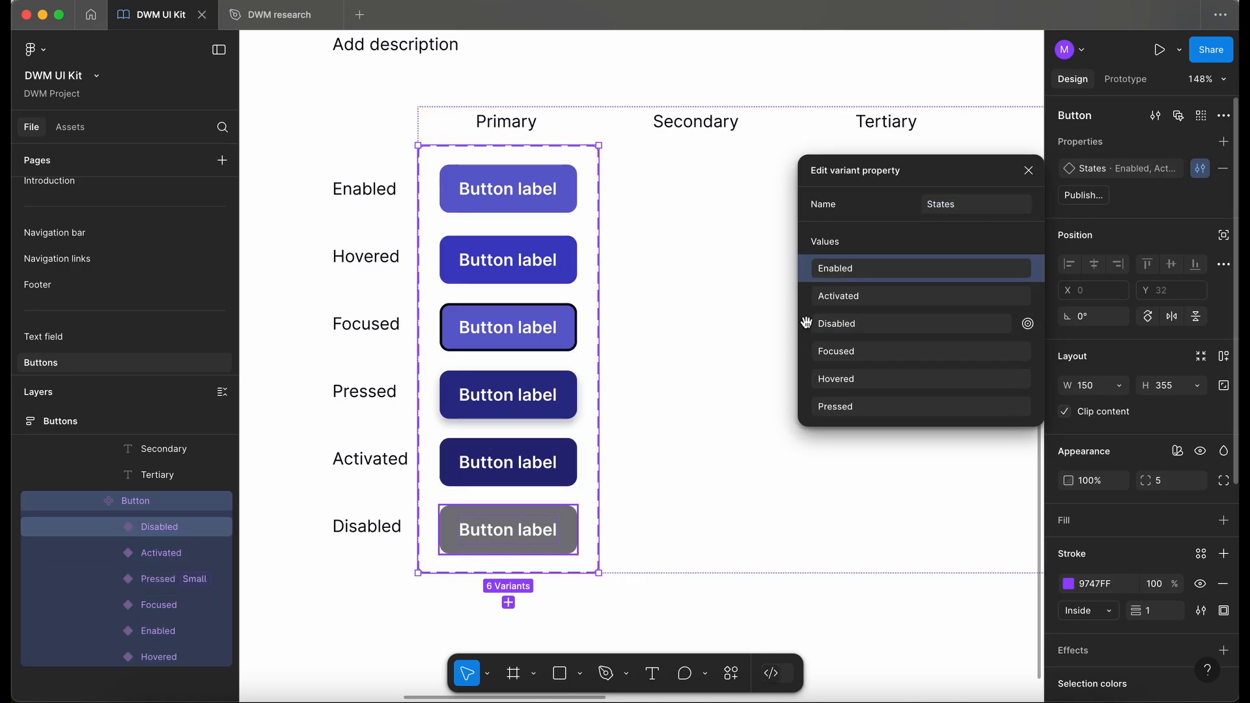
{"action": "left_click_drag", "start_coordinate": [808, 377], "coordinate": [810, 284]}
{"action": "left_click_drag", "start_coordinate": [806, 378], "coordinate": [809, 315]}
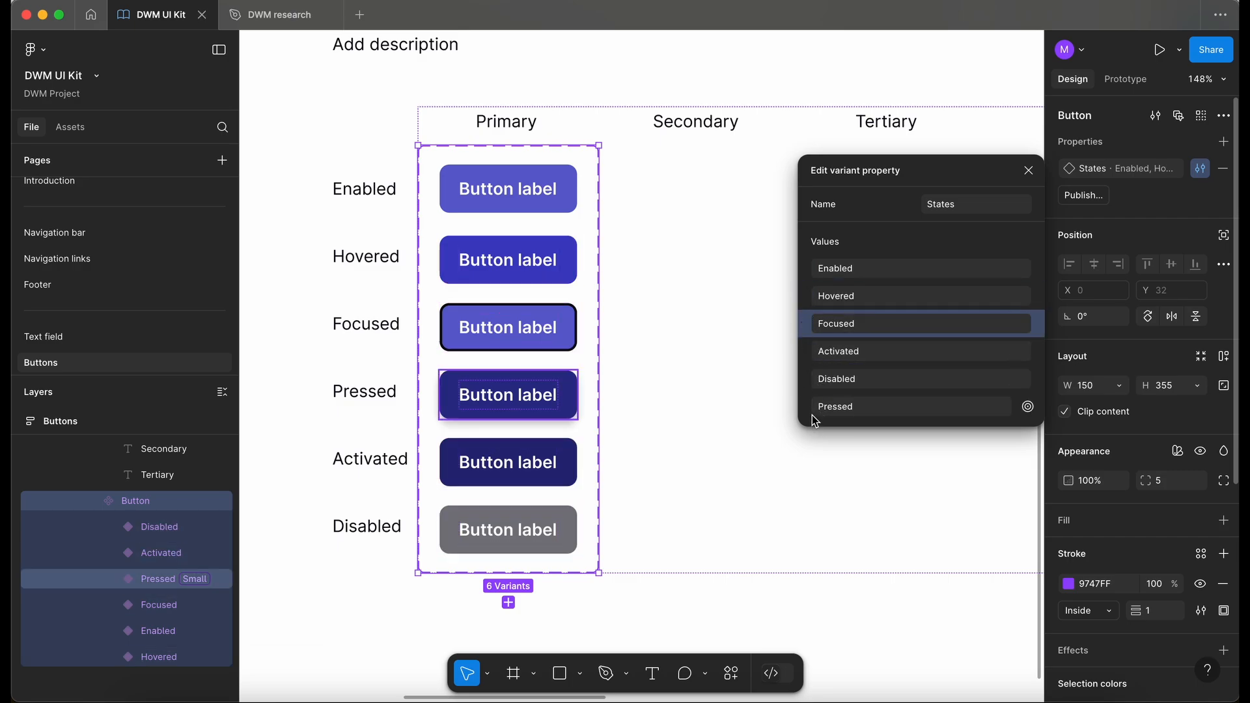
{"action": "left_click_drag", "start_coordinate": [806, 408], "coordinate": [806, 366]}
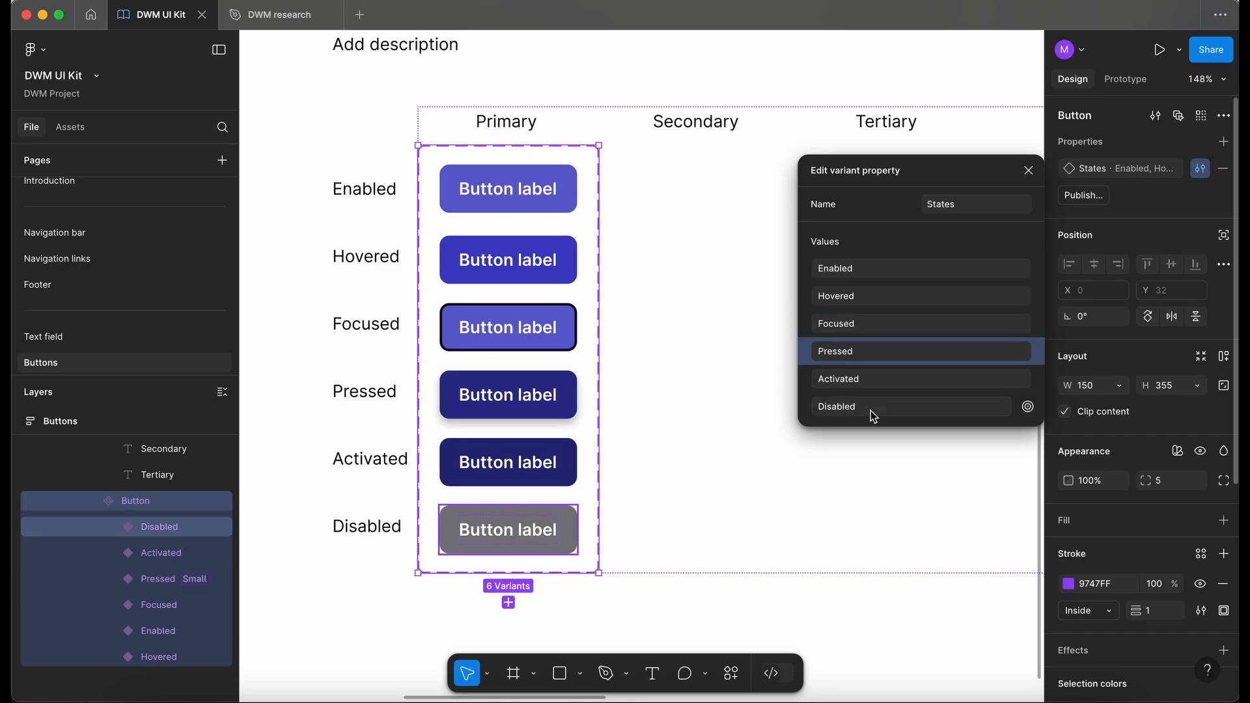
{"action": "left_click", "coordinate": [1027, 172]}
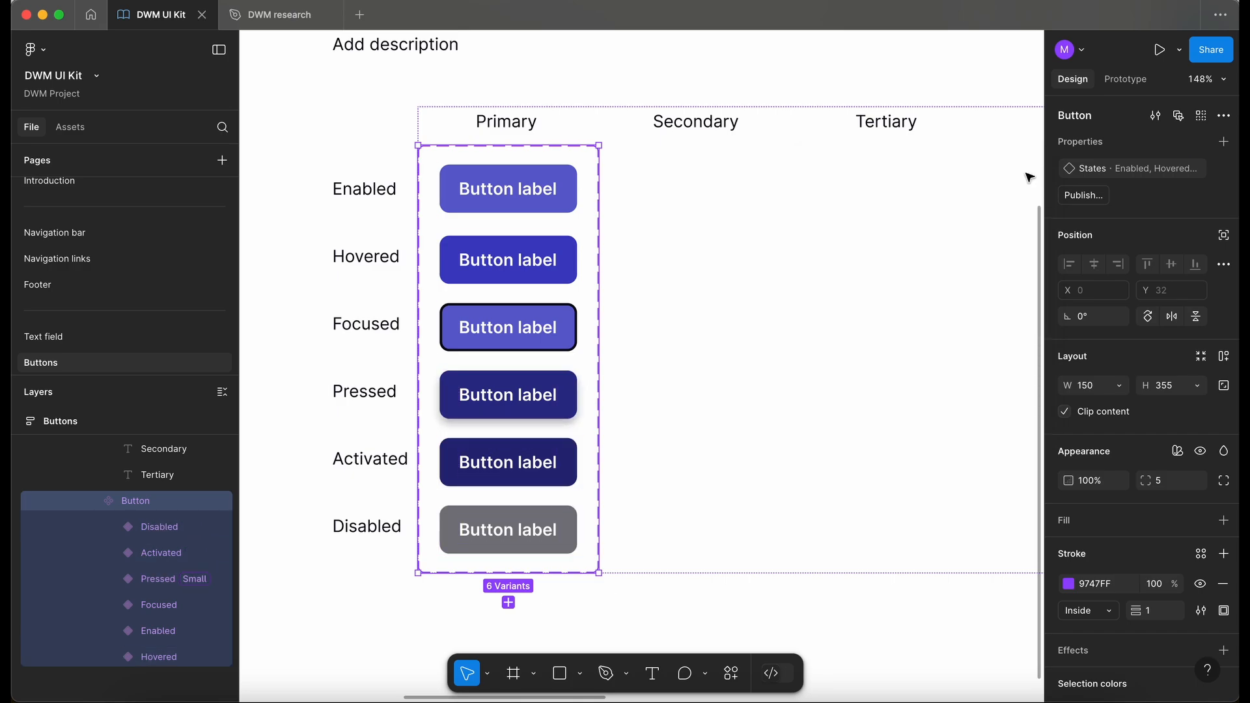
- Widen the Button component set to about 632 px so it extends beneath the Secondary and Tertiary headings
{"action": "scroll", "coordinate": [593, 346], "scroll_direction": "down", "scroll_amount": 5}
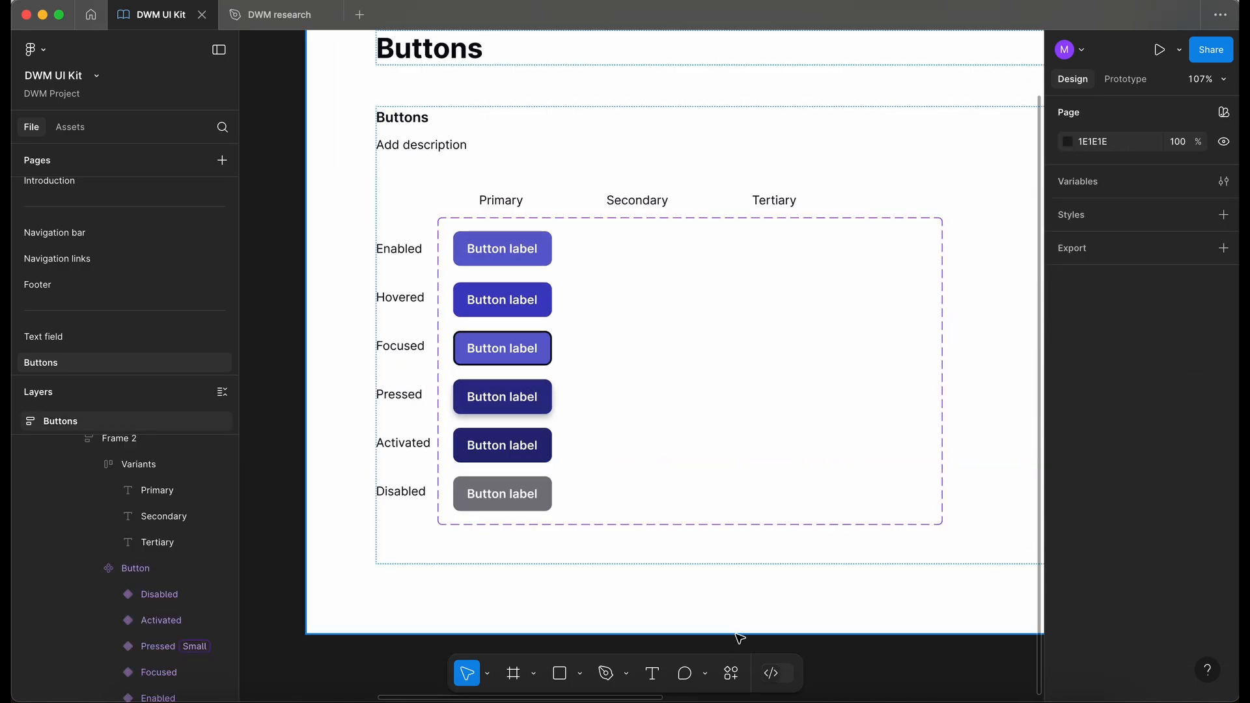
{"action": "left_click", "coordinate": [616, 278]}
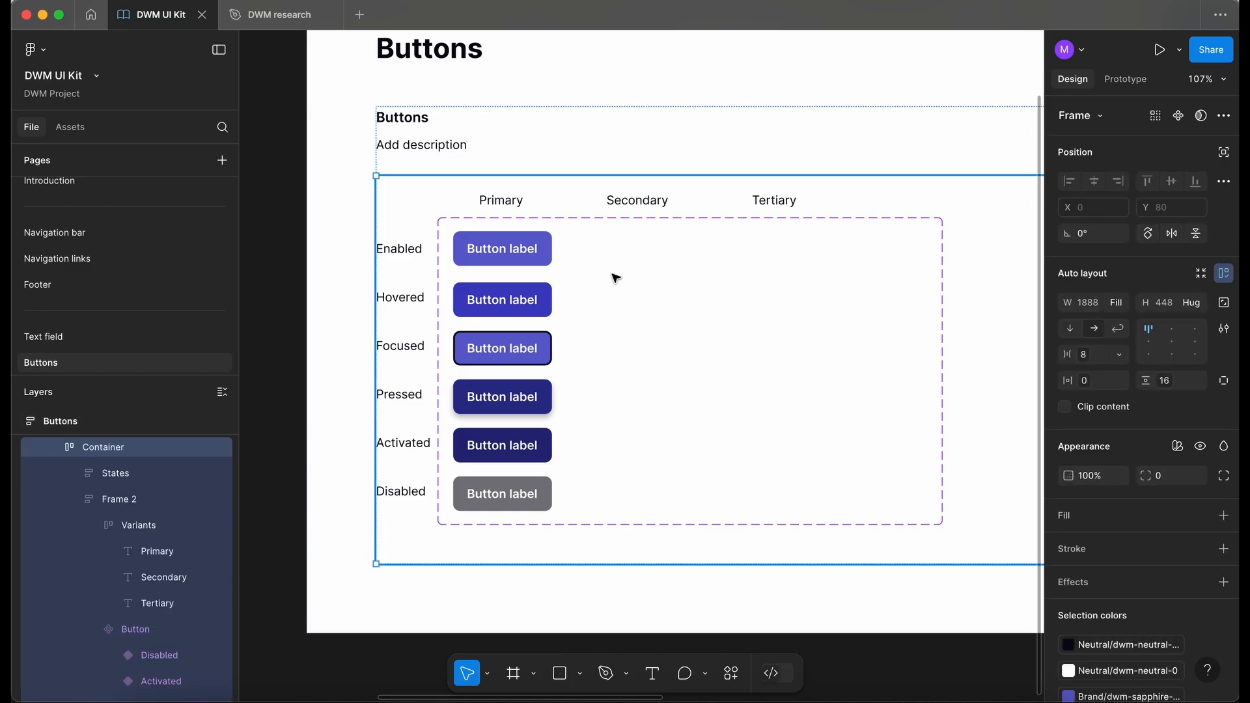
{"action": "double_click", "coordinate": [602, 263]}
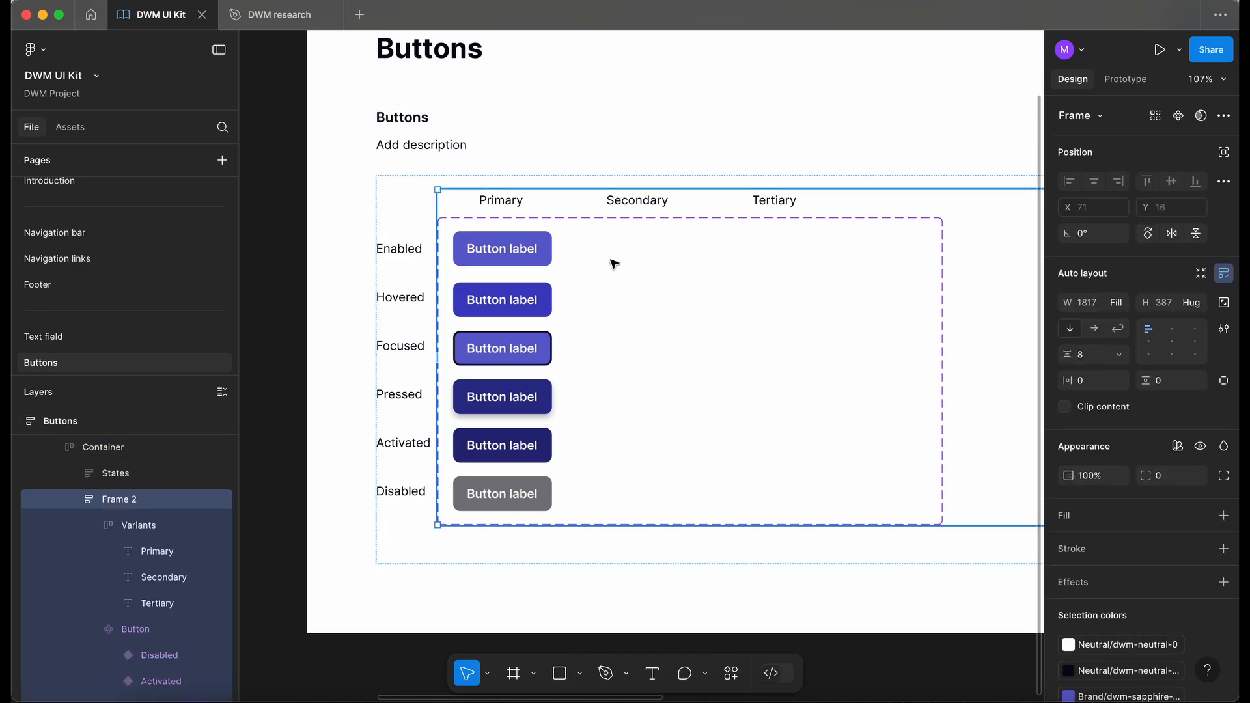
{"action": "left_click", "coordinate": [612, 262]}
{"action": "left_click_drag", "start_coordinate": [943, 265], "coordinate": [985, 265]}
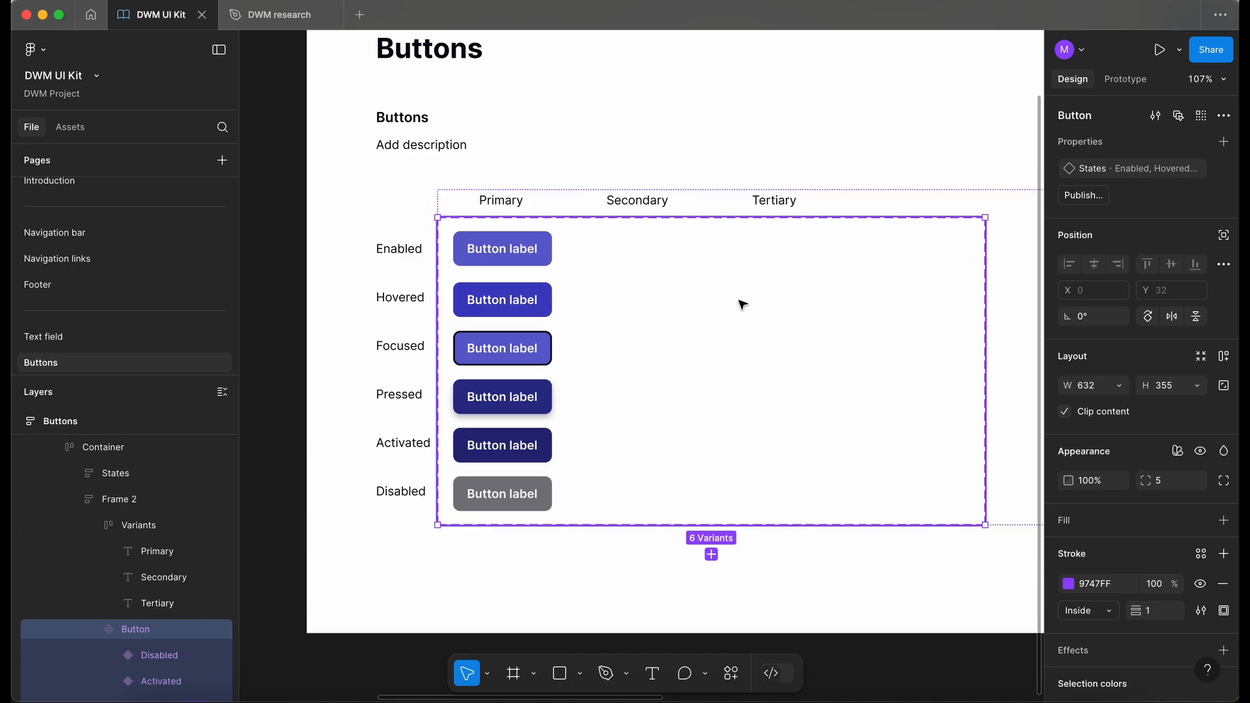
- Create a second variant property named Style with the value Primary on the Button component set
{"action": "scroll", "coordinate": [741, 303], "scroll_direction": "up", "scroll_amount": 2}
{"action": "scroll", "coordinate": [741, 303], "scroll_direction": "left", "scroll_amount": 2}
{"action": "scroll", "coordinate": [741, 302], "scroll_direction": "right", "scroll_amount": 2}
{"action": "scroll", "coordinate": [741, 303], "scroll_direction": "down", "scroll_amount": 1}
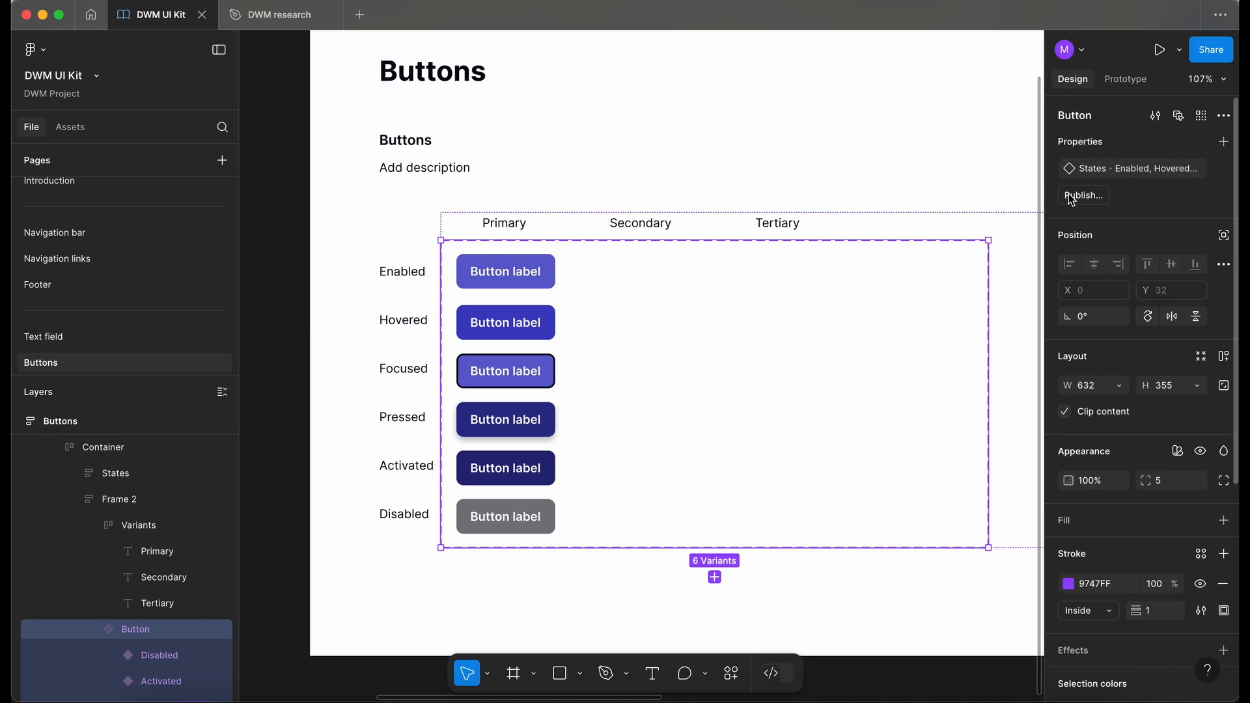
{"action": "left_click", "coordinate": [1223, 141]}
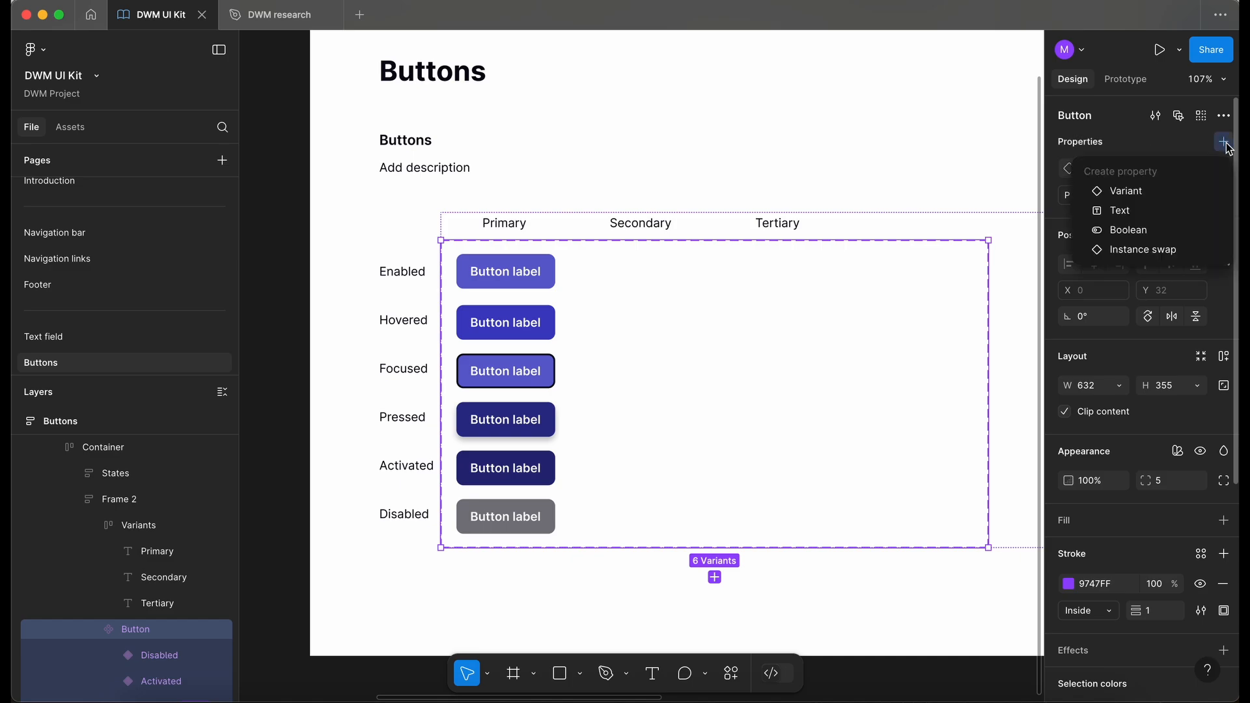
{"action": "left_click", "coordinate": [1150, 192]}
{"action": "type", "text": "Style"}
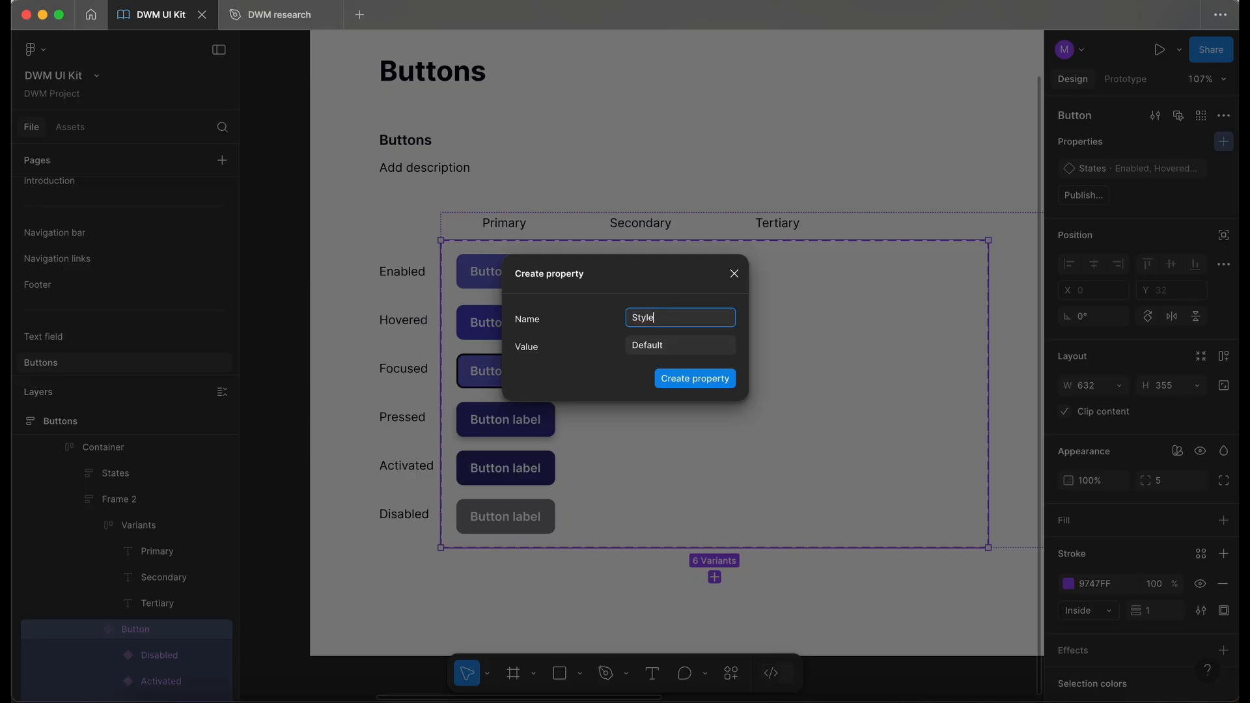
{"action": "left_click", "coordinate": [679, 349]}
{"action": "double_click", "coordinate": [679, 349]}
{"action": "type", "text": "Primary"}
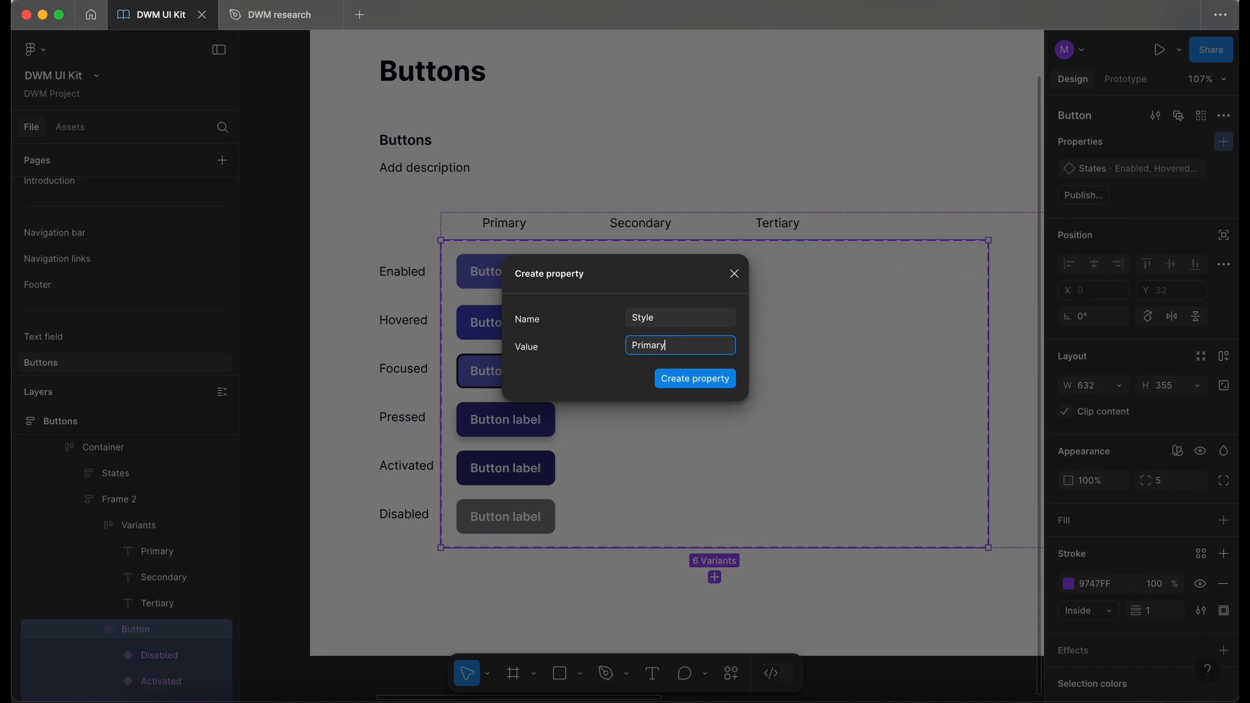
{"action": "left_click", "coordinate": [717, 381]}
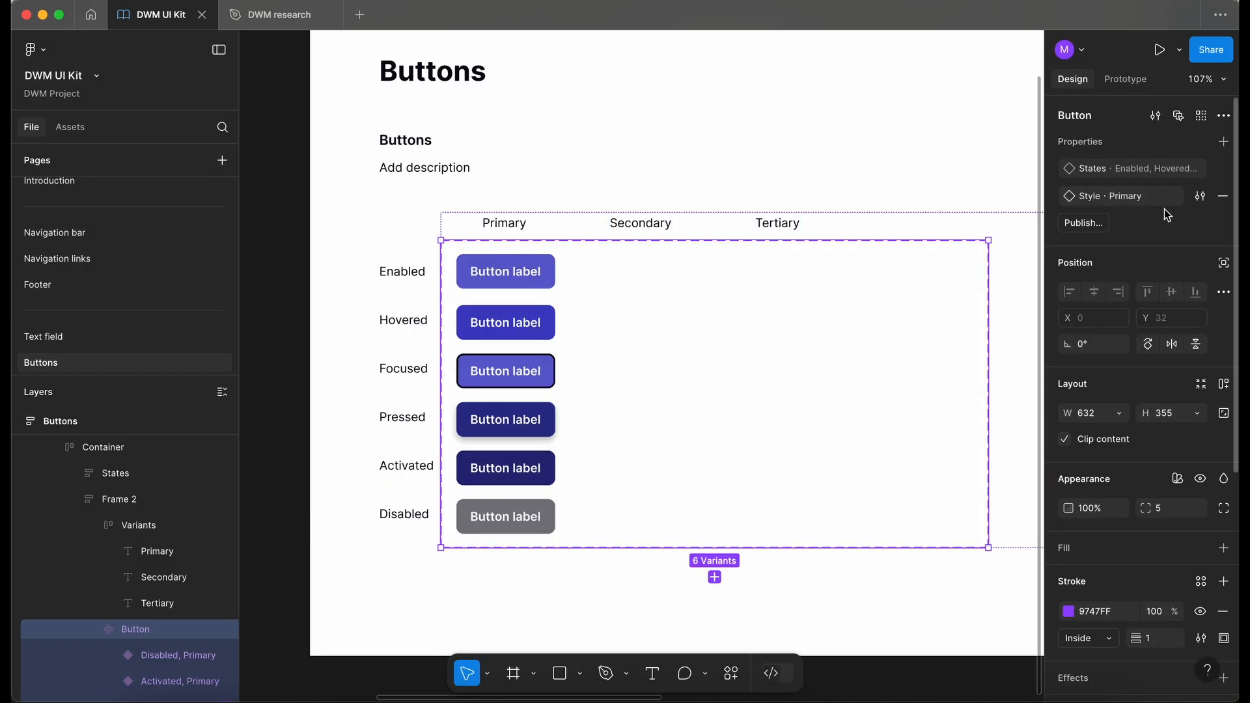
- Check the States and Style values assigned to the Enabled button variant
{"action": "left_click", "coordinate": [533, 278]}
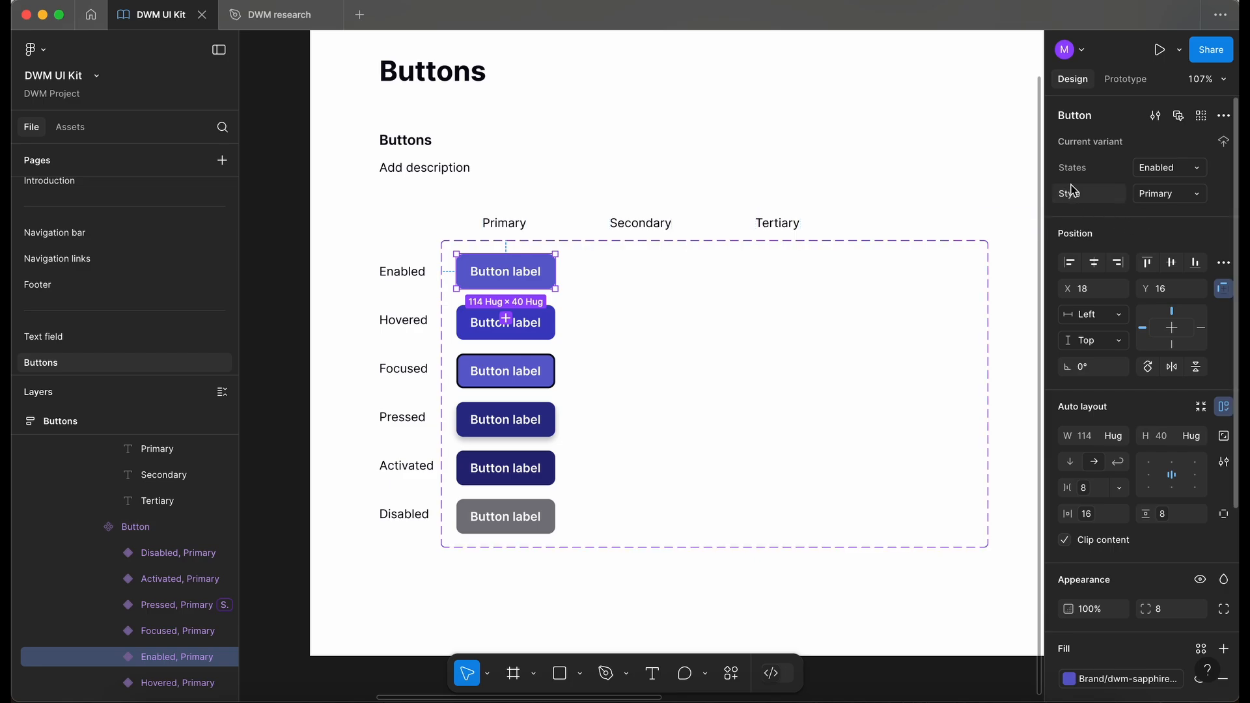
{"action": "left_click", "coordinate": [1205, 169]}
{"action": "left_click", "coordinate": [1220, 176]}
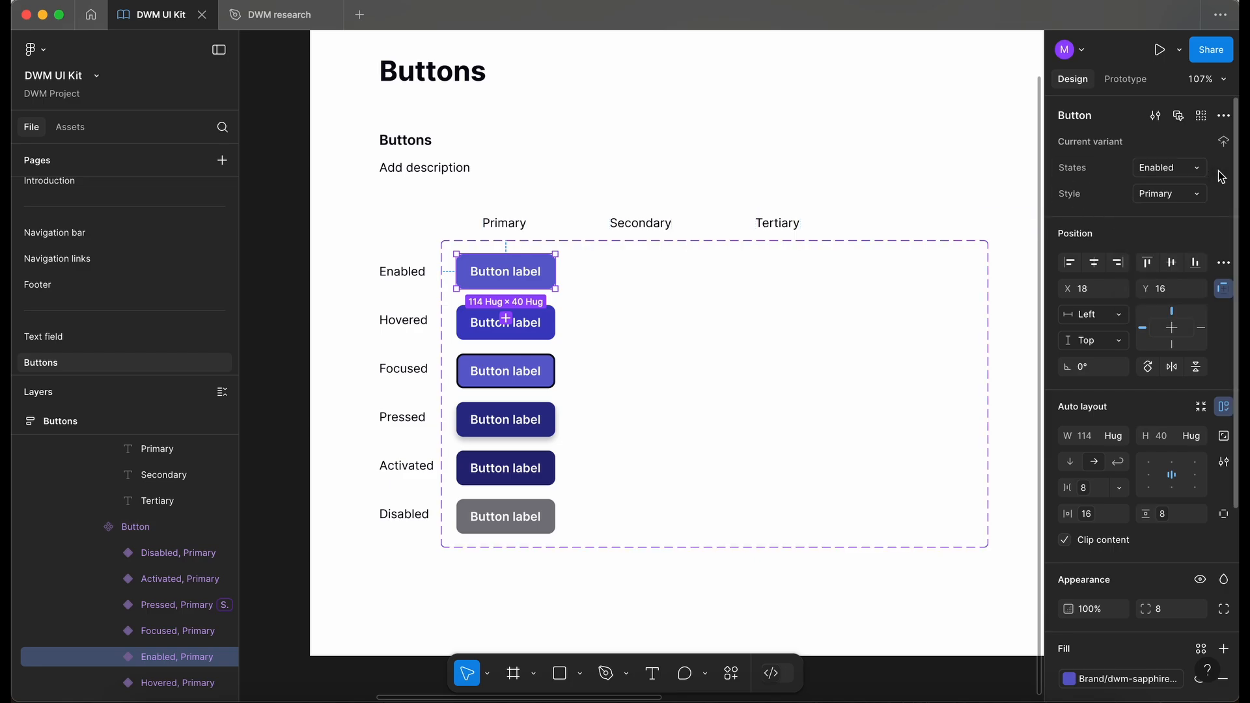
{"action": "left_click", "coordinate": [1190, 198]}
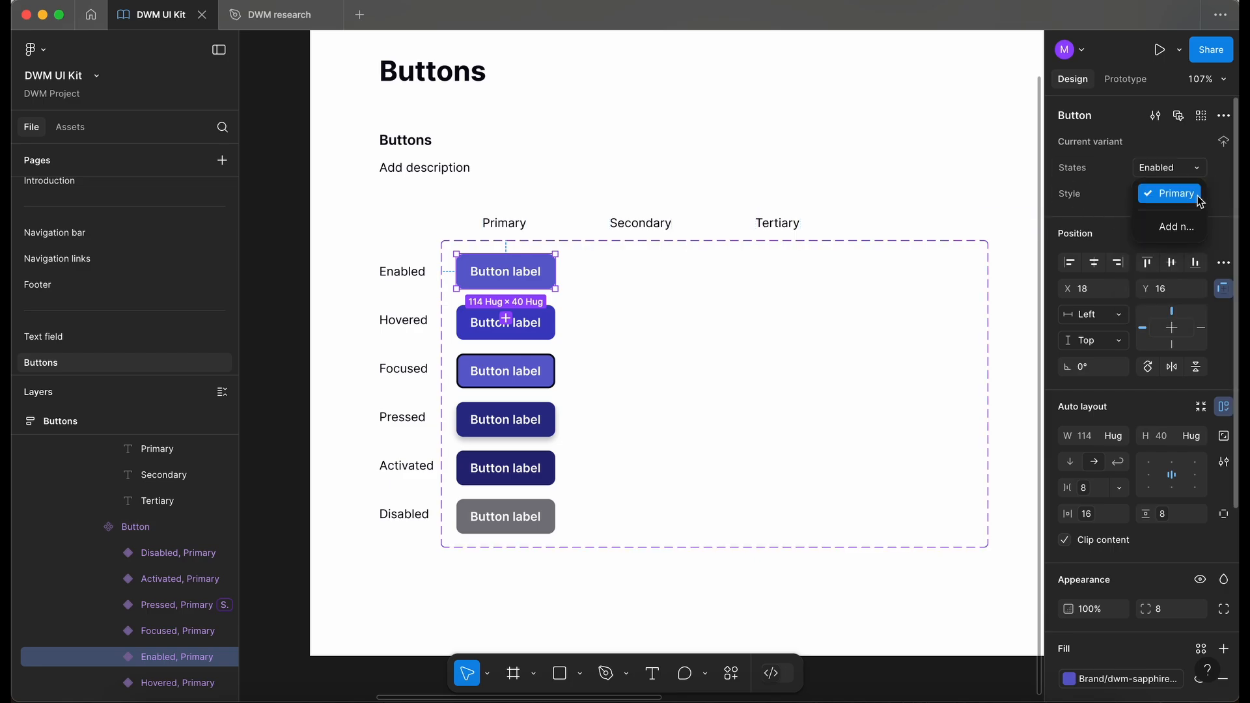
{"action": "left_click", "coordinate": [1230, 203]}
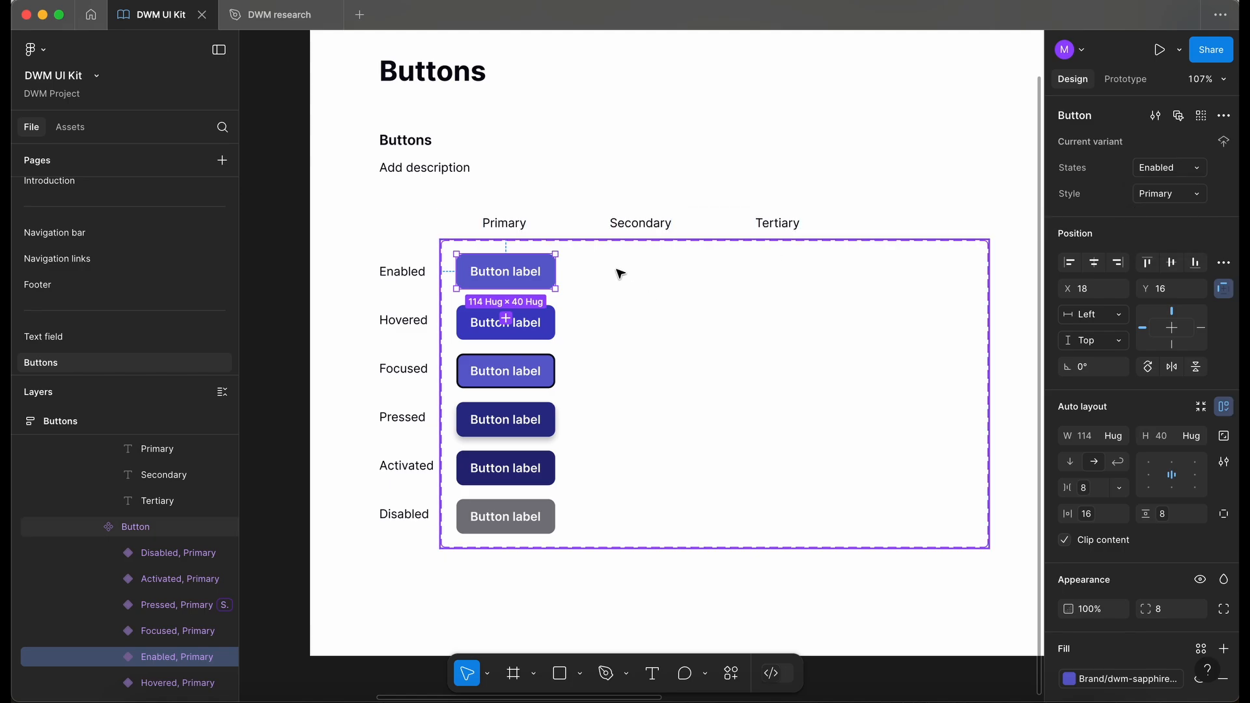
- Duplicate the Enabled Primary button under the Secondary heading and set the copy's Style to Secondary
{"action": "scroll", "coordinate": [617, 272], "scroll_direction": "up", "scroll_amount": 3}
{"action": "left_click_drag", "start_coordinate": [467, 287], "coordinate": [669, 287]}
{"action": "scroll", "coordinate": [669, 288], "scroll_direction": "down", "scroll_amount": 1}
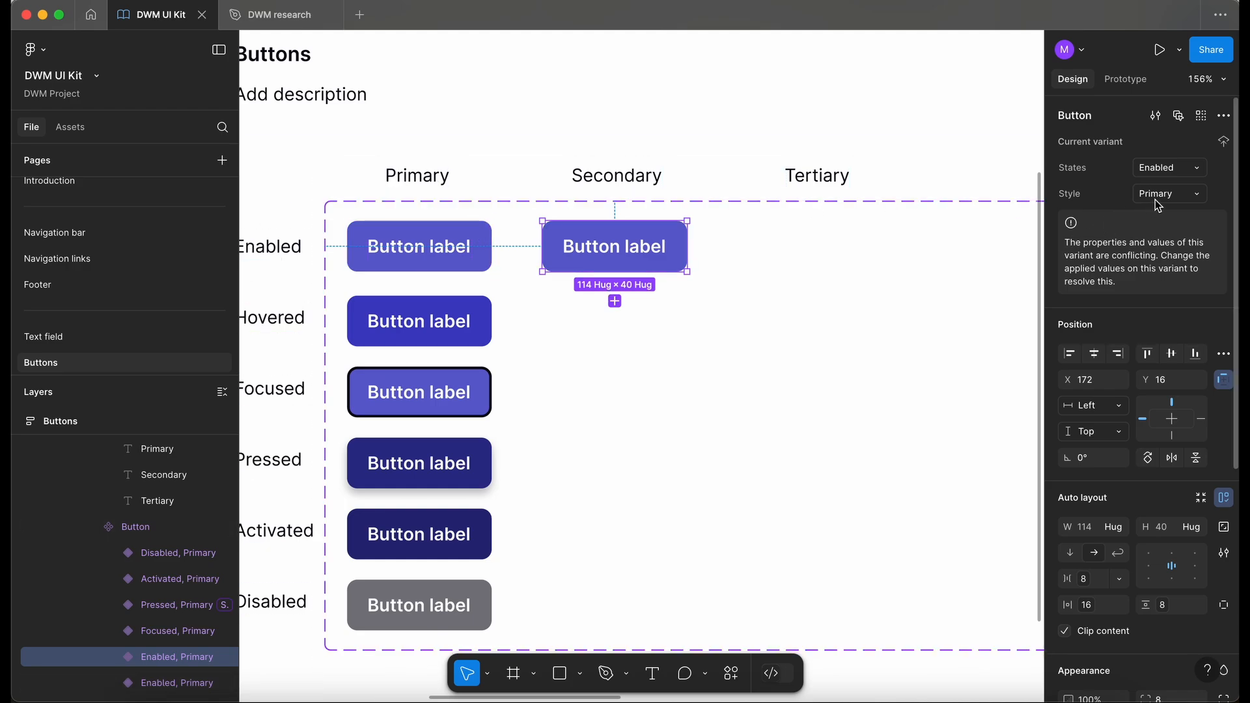
{"action": "left_click", "coordinate": [1176, 202]}
{"action": "type", "text": "sec"}
{"action": "key", "text": "Return"}
{"action": "scroll", "coordinate": [617, 275], "scroll_direction": "down", "scroll_amount": 2}
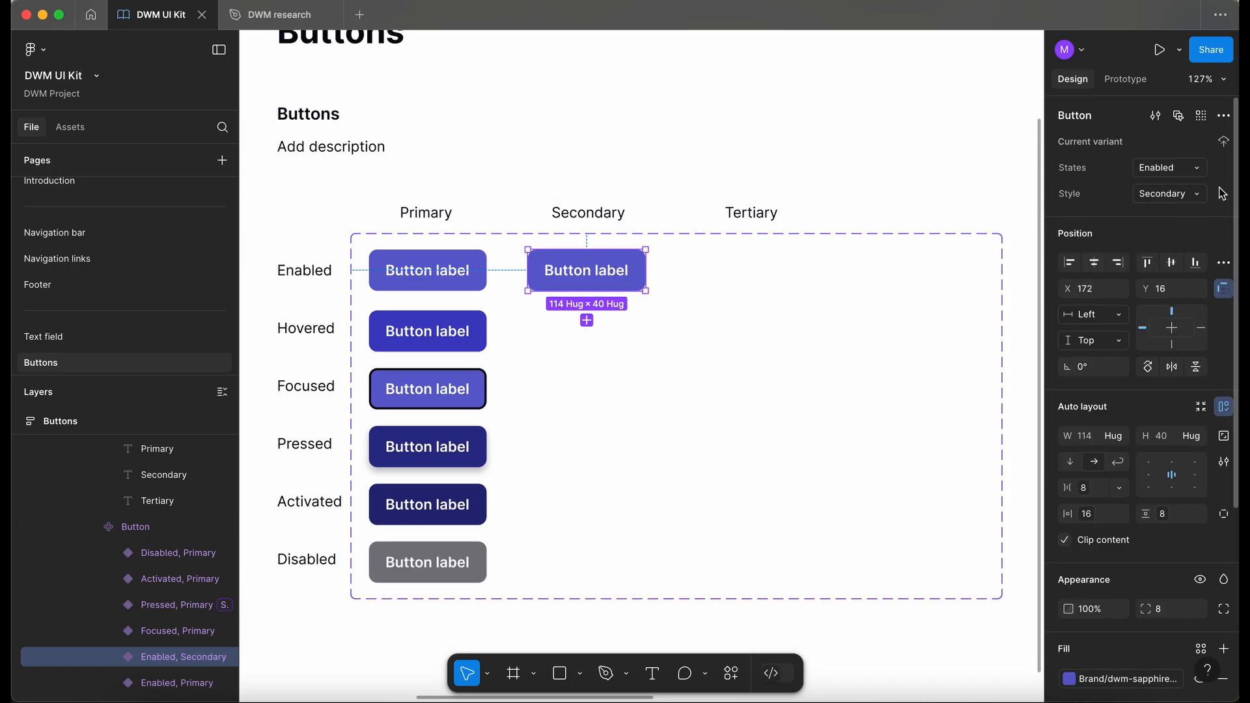
- Remove the Enabled Secondary button's fill and set its label colour to dwm-neutral-900
{"action": "scroll", "coordinate": [574, 263], "scroll_direction": "up", "scroll_amount": 1}
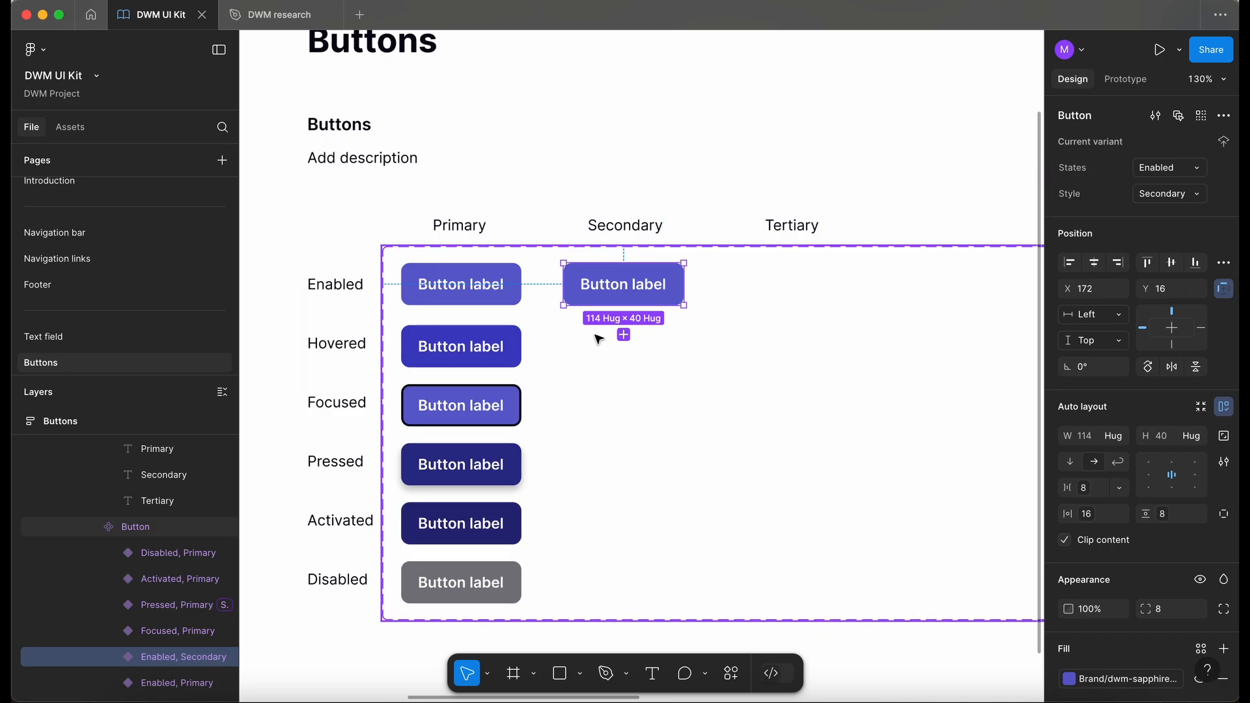
{"action": "scroll", "coordinate": [592, 336], "scroll_direction": "up", "scroll_amount": 5}
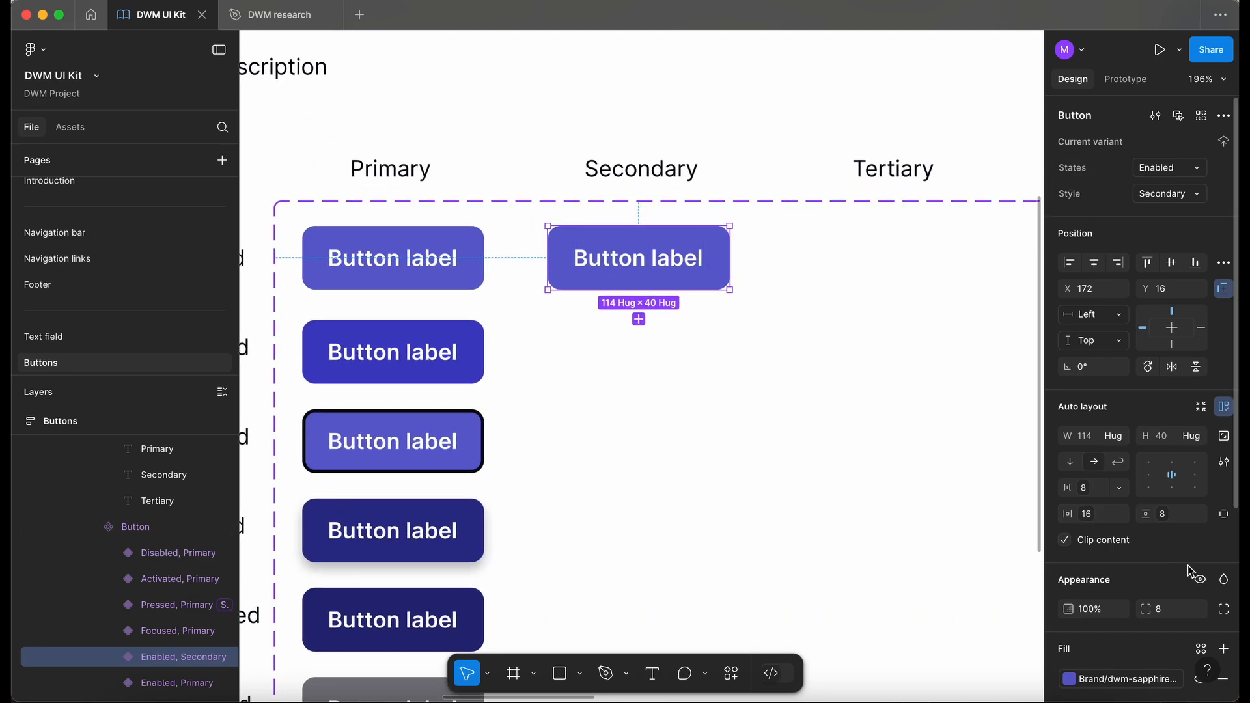
{"action": "scroll", "coordinate": [1187, 565], "scroll_direction": "down", "scroll_amount": 3}
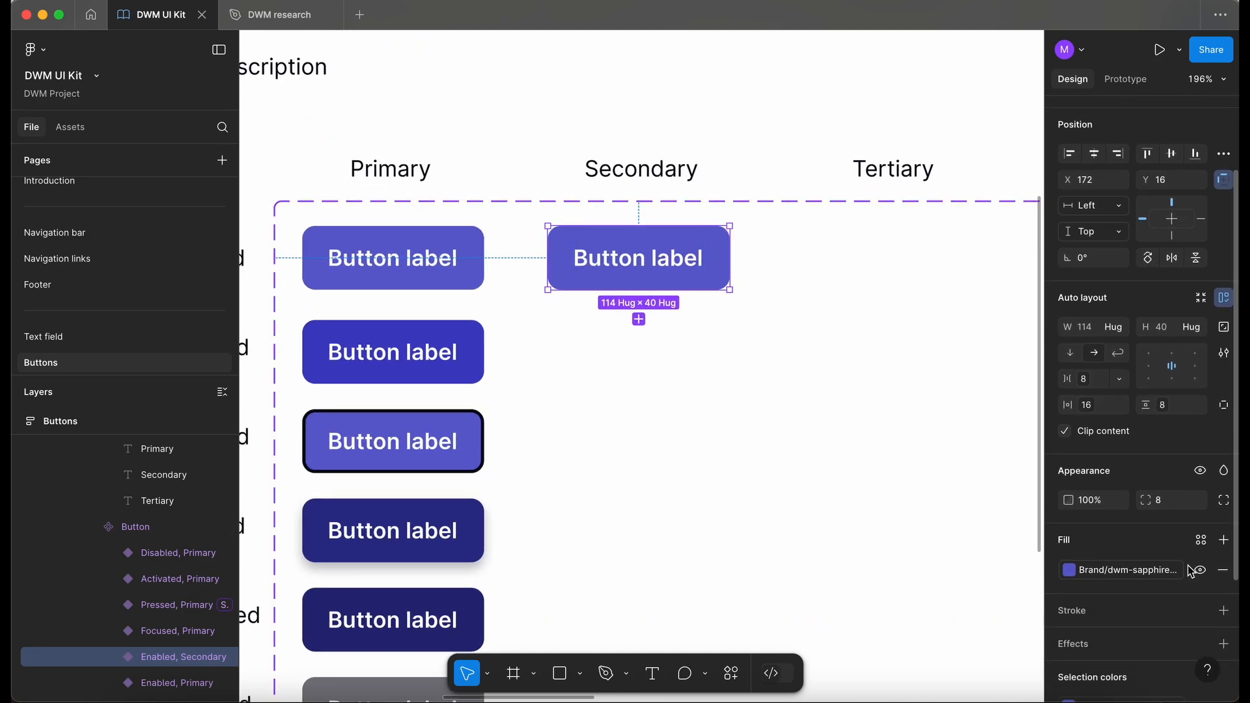
{"action": "left_click", "coordinate": [1223, 568]}
{"action": "double_click", "coordinate": [639, 262]}
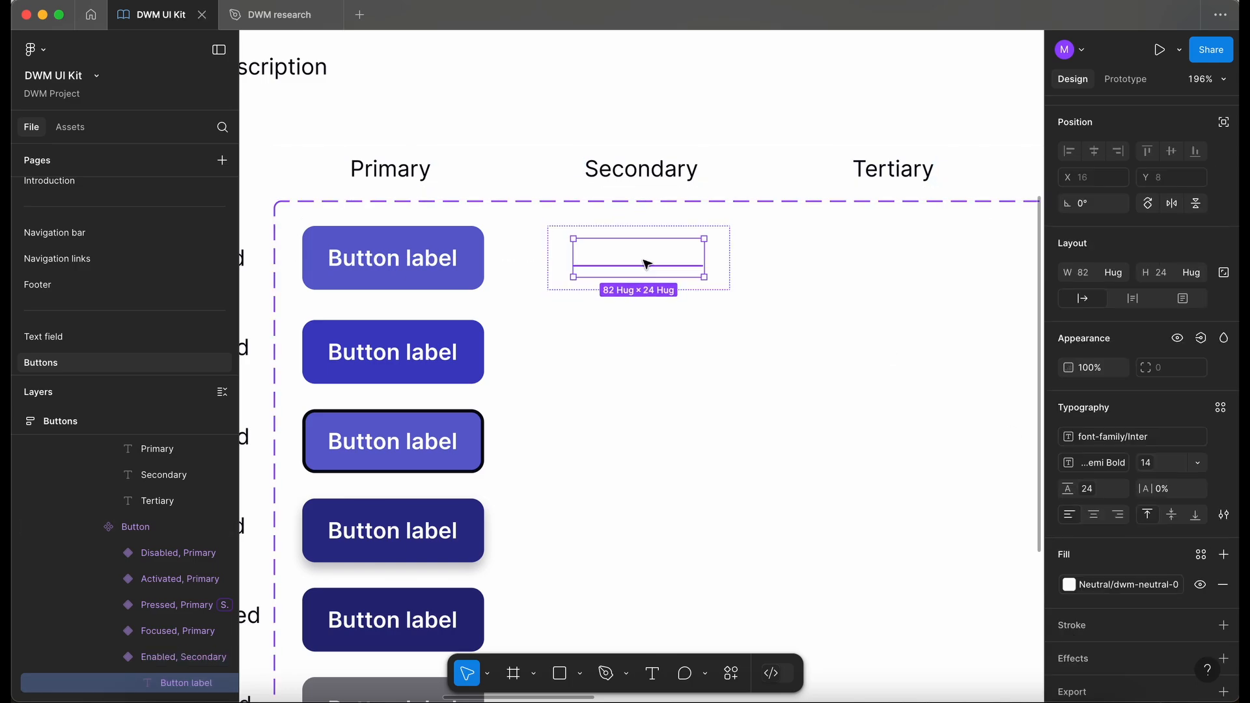
{"action": "left_click", "coordinate": [1135, 586]}
{"action": "type", "text": "neutral"}
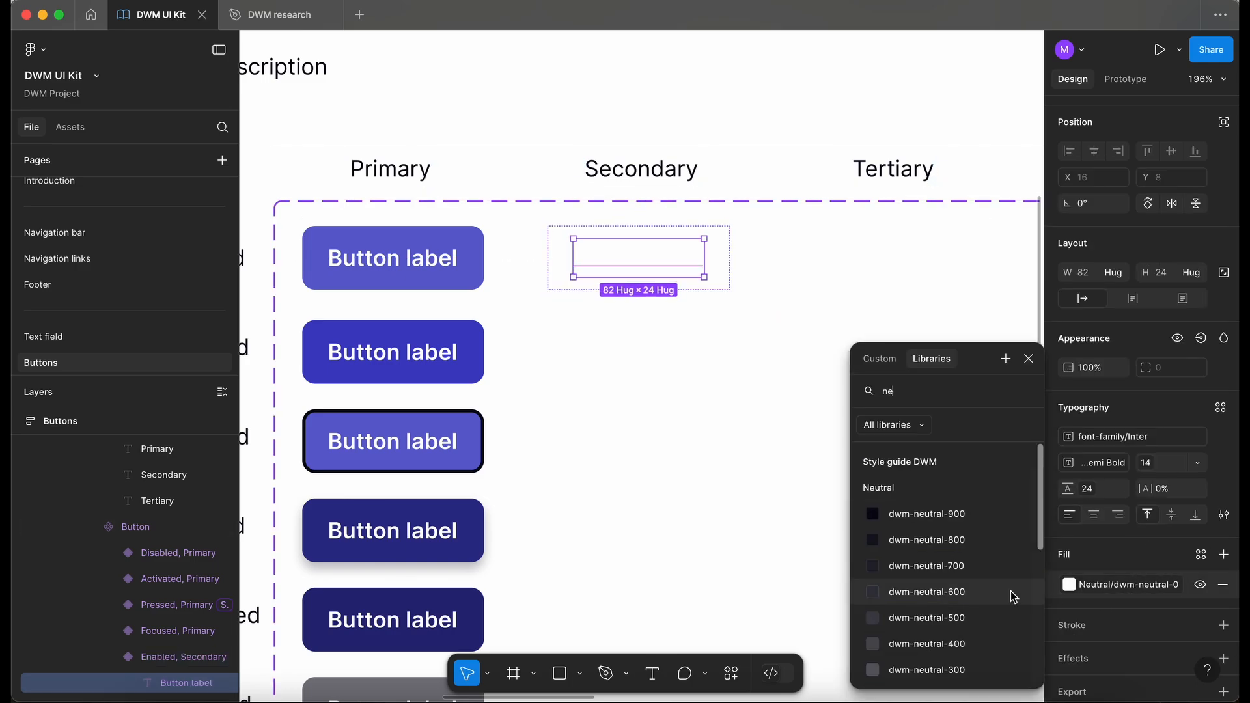
{"action": "left_click", "coordinate": [967, 521]}
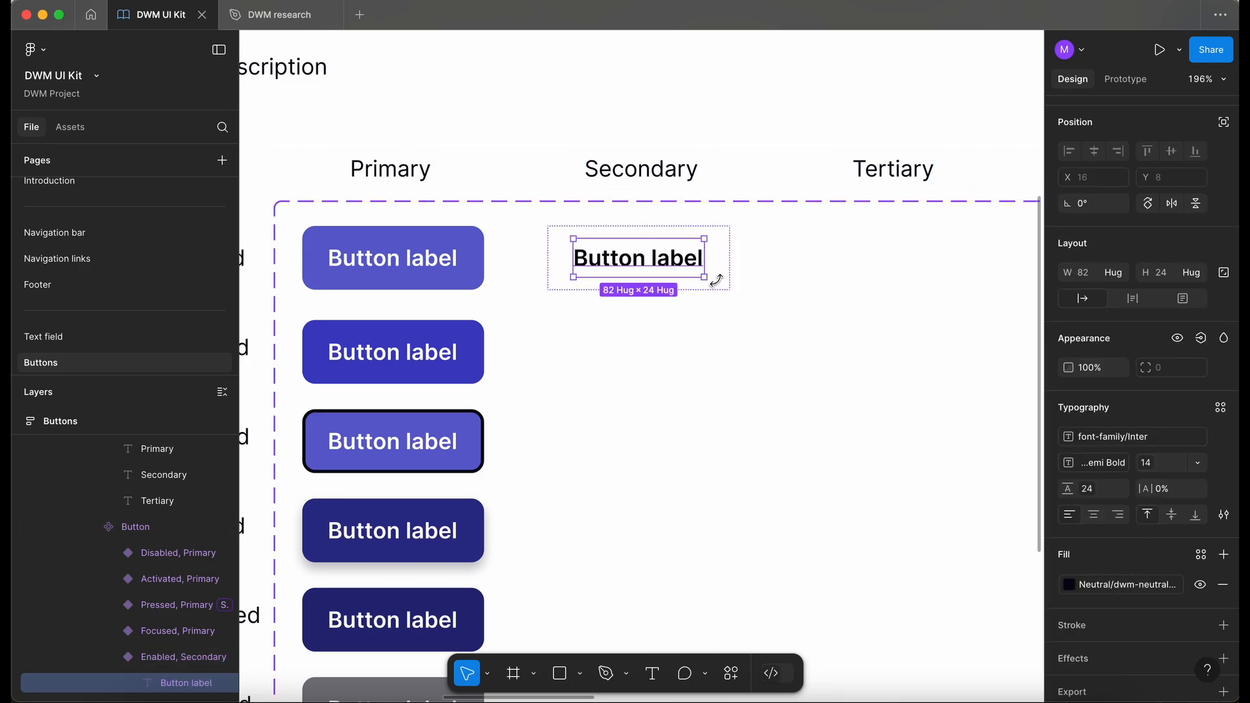
- Add a stroke to the Enabled Secondary button and set its colour to dwm-neutral-500
{"action": "left_click", "coordinate": [712, 279]}
{"action": "scroll", "coordinate": [1207, 561], "scroll_direction": "down", "scroll_amount": 1}
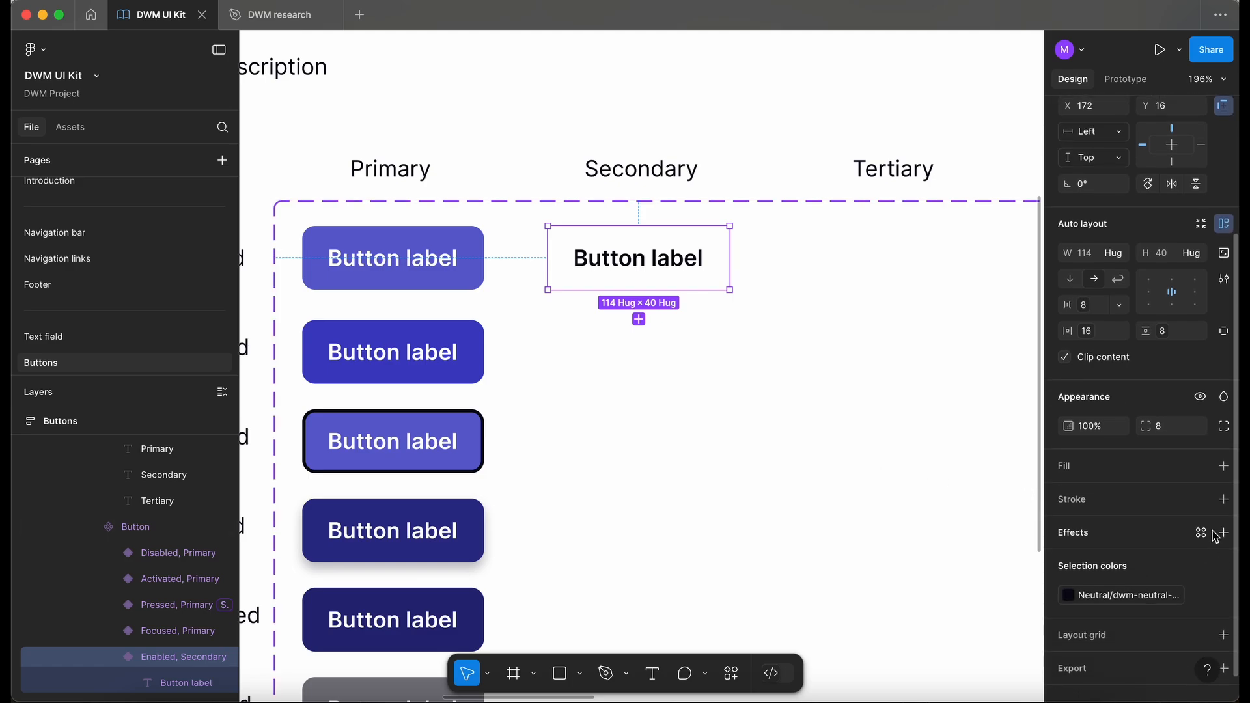
{"action": "left_click", "coordinate": [1223, 499]}
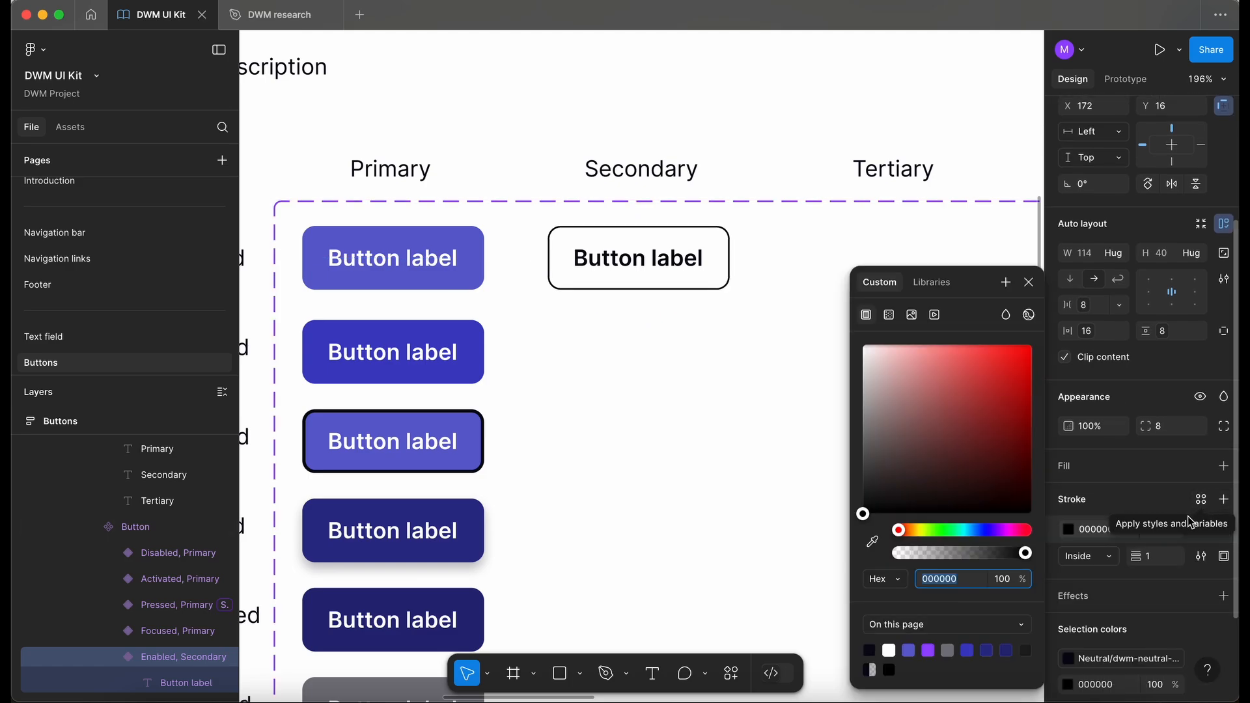
{"action": "left_click", "coordinate": [1202, 499]}
{"action": "type", "text": "ne"}
{"action": "scroll", "coordinate": [959, 571], "scroll_direction": "down", "scroll_amount": 1}
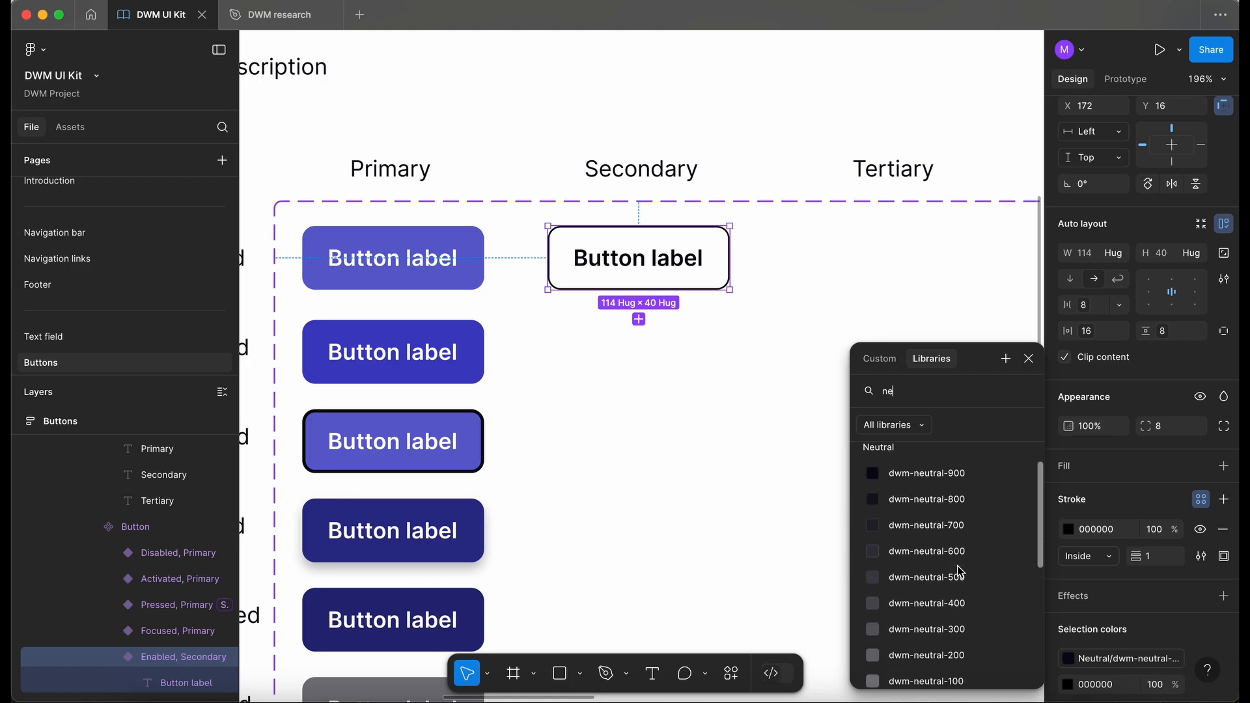
{"action": "left_click", "coordinate": [975, 584]}
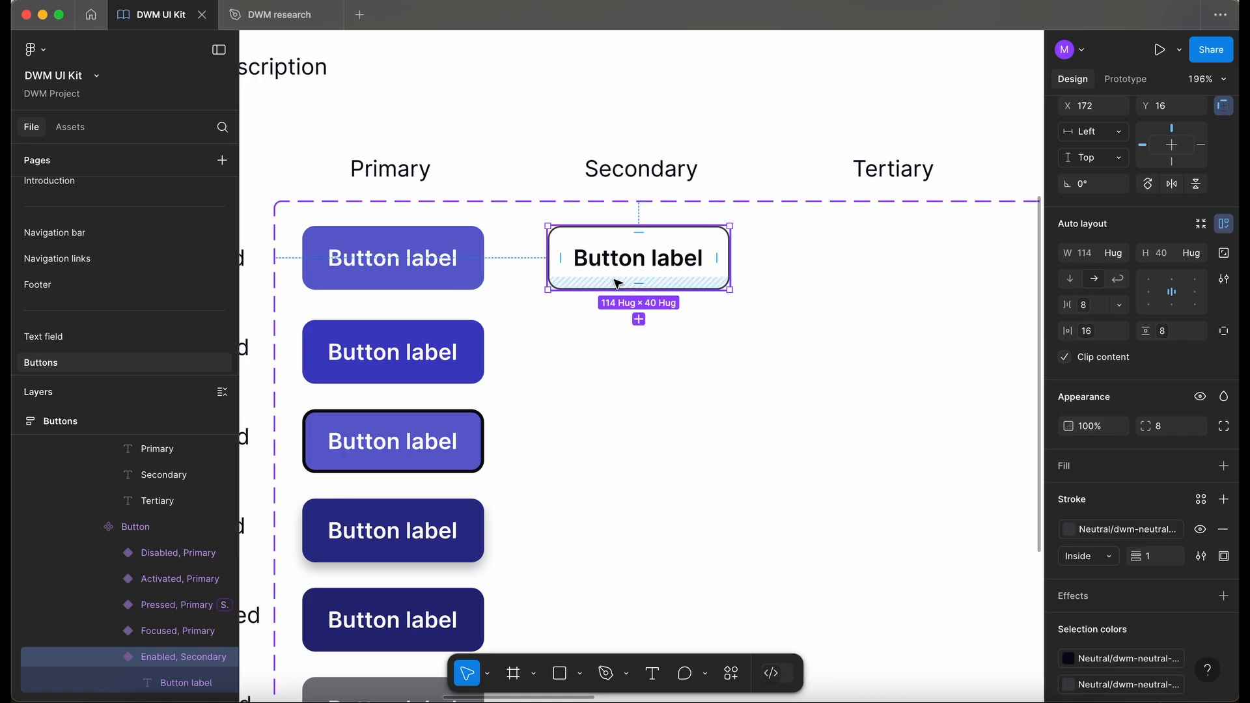
- Duplicate the Enabled Secondary button and place the copy directly below it in the Hovered row
{"action": "left_click", "coordinate": [744, 294]}
{"action": "scroll", "coordinate": [744, 294], "scroll_direction": "left", "scroll_amount": 2}
{"action": "scroll", "coordinate": [749, 274], "scroll_direction": "down", "scroll_amount": 3}
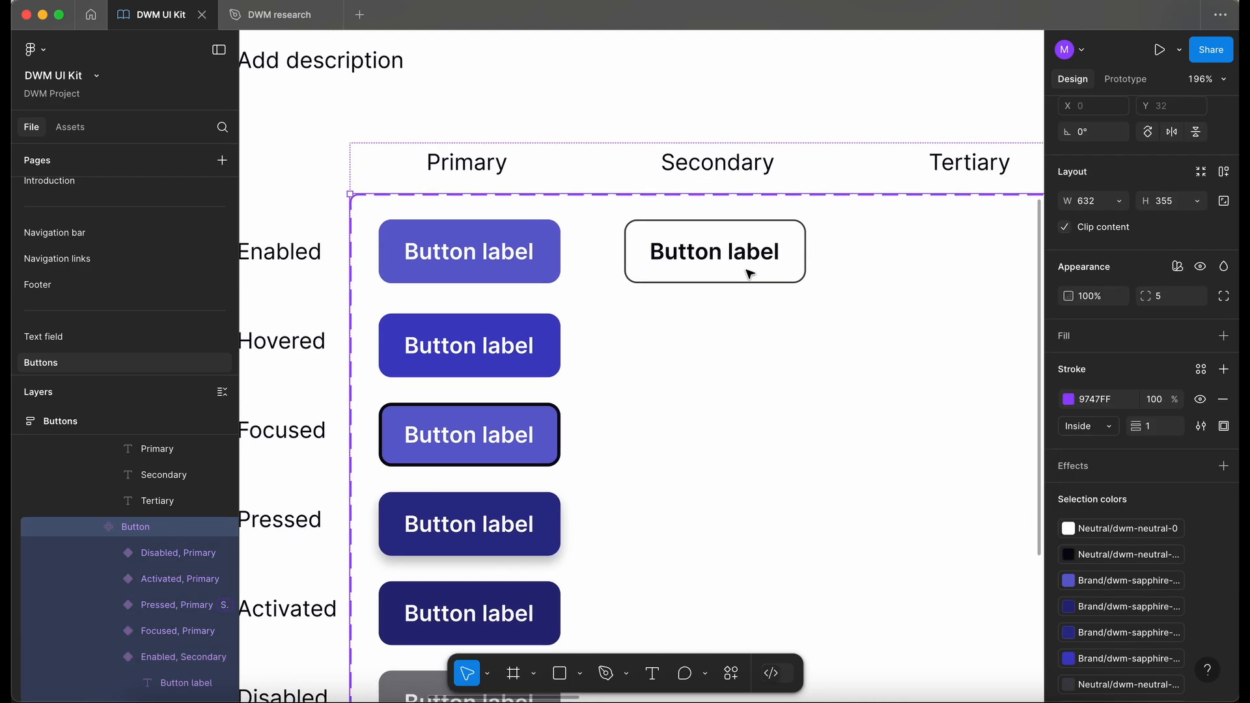
{"action": "left_click", "coordinate": [729, 273]}
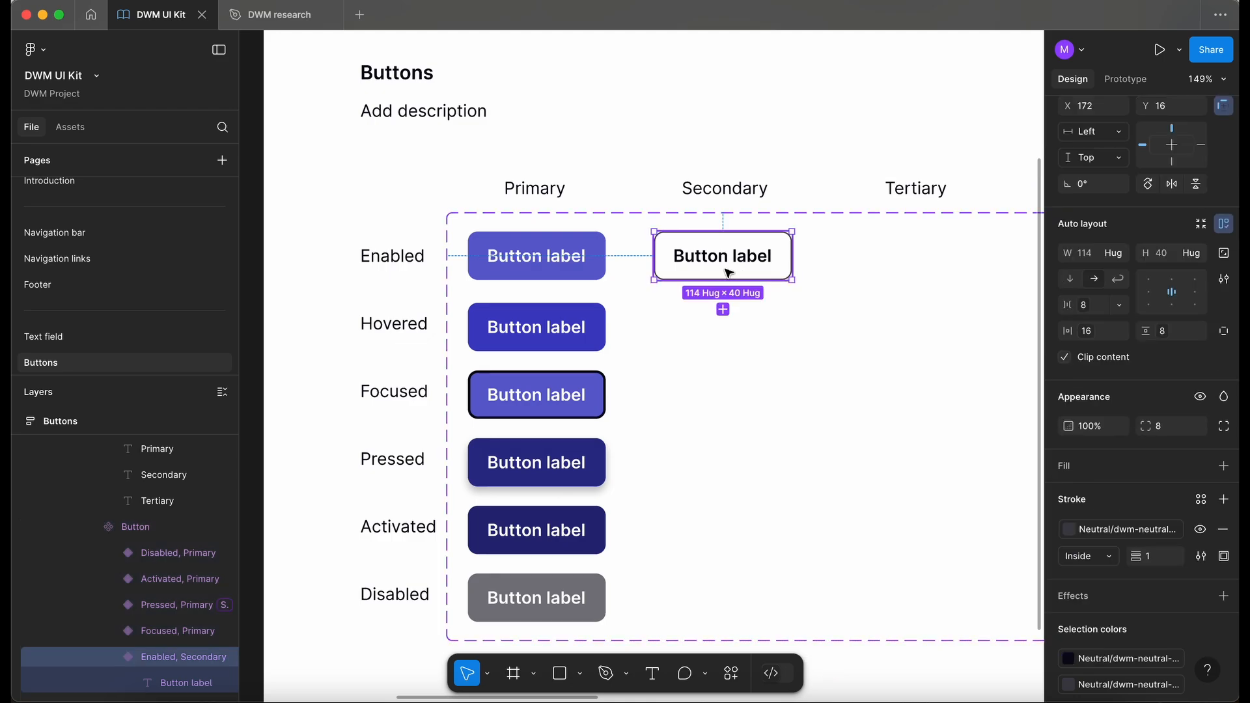
{"action": "left_click", "coordinate": [723, 310]}
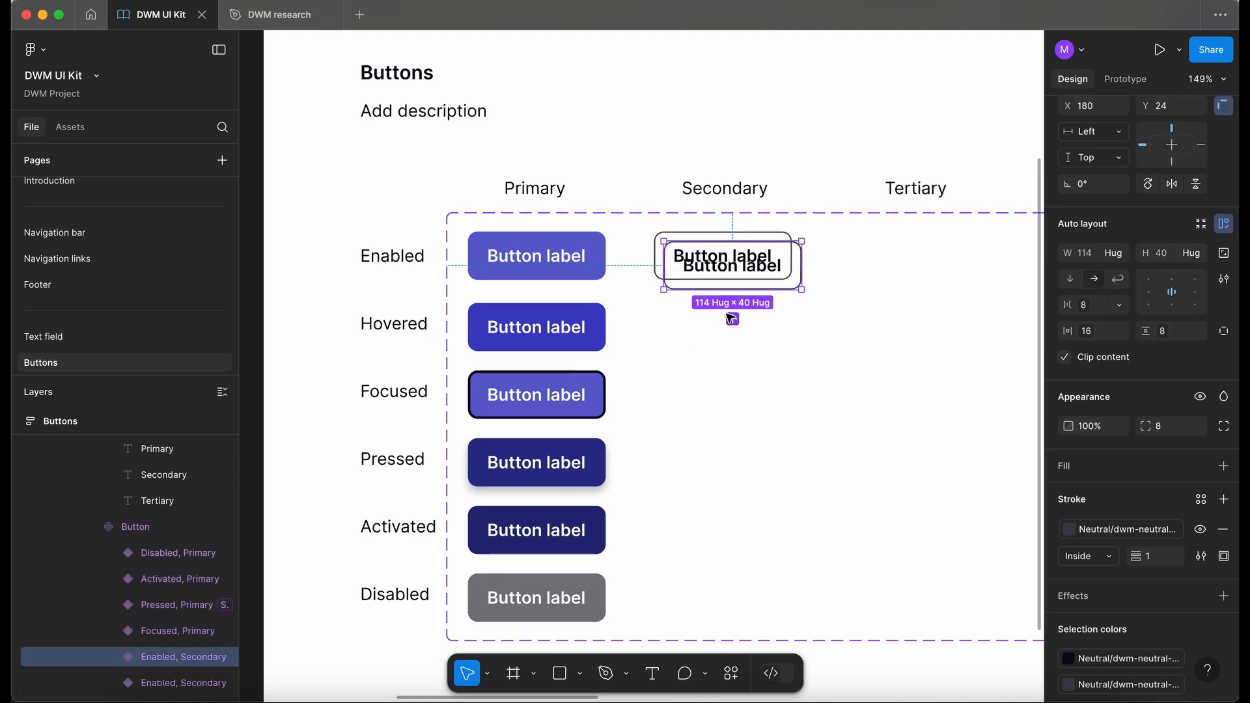
{"action": "mouse_move", "coordinate": [728, 317]}
{"action": "left_mouse_down"}
{"action": "mouse_move", "coordinate": [751, 315]}
{"action": "mouse_move", "coordinate": [746, 330]}
{"action": "left_mouse_up"}
{"action": "scroll", "coordinate": [744, 330], "scroll_direction": "up", "scroll_amount": 3}
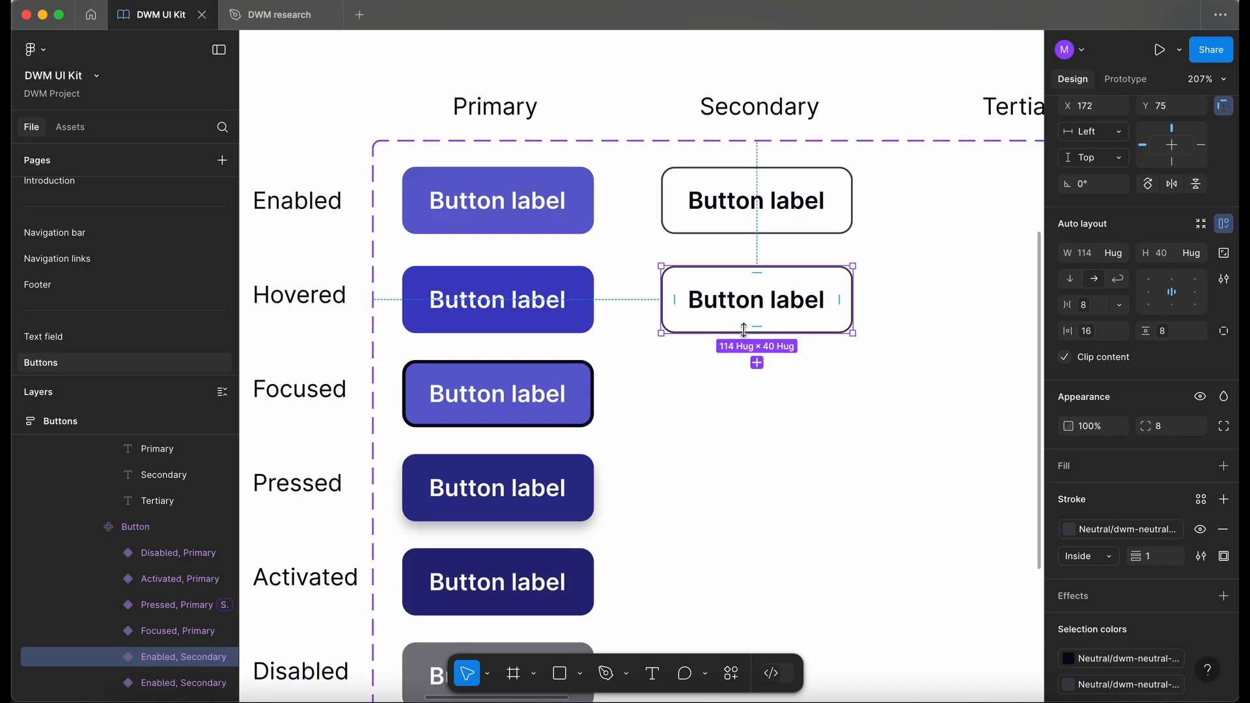
- Recolour the label of the Secondary button in the Hovered row with the colour style sampled from the Hovered Primary button's fill
{"action": "scroll", "coordinate": [744, 330], "scroll_direction": "up", "scroll_amount": 3}
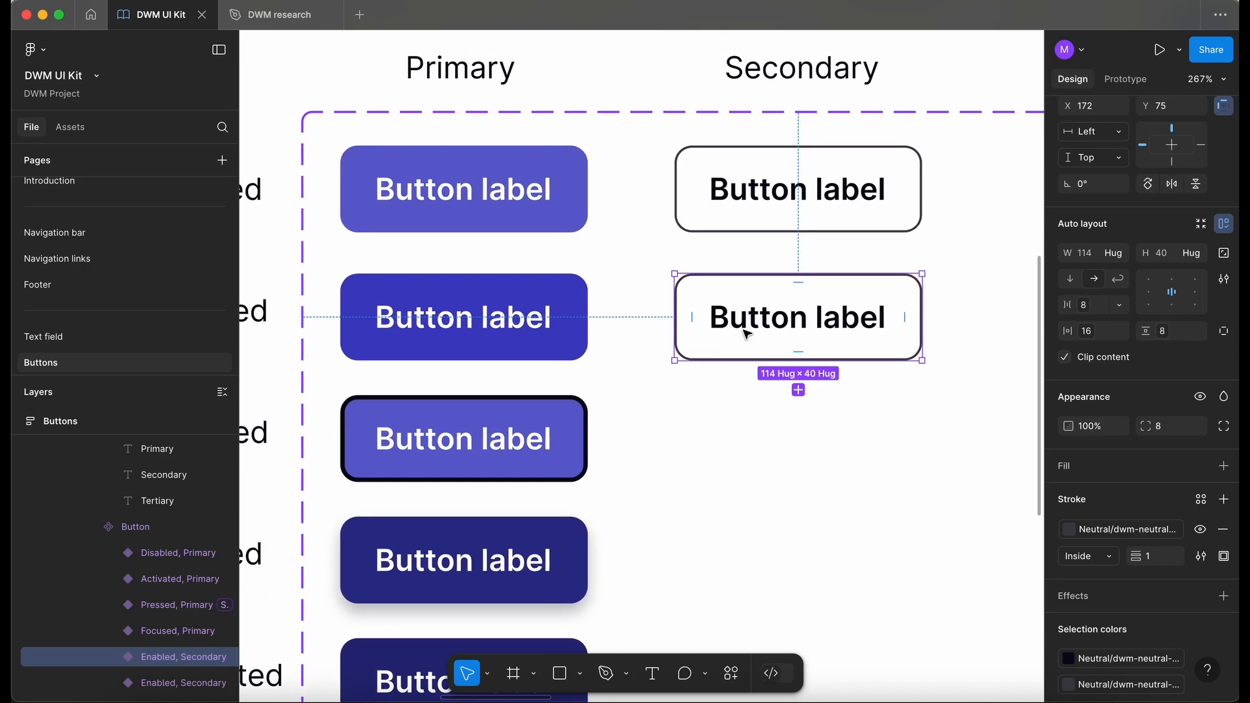
{"action": "left_click", "coordinate": [755, 326]}
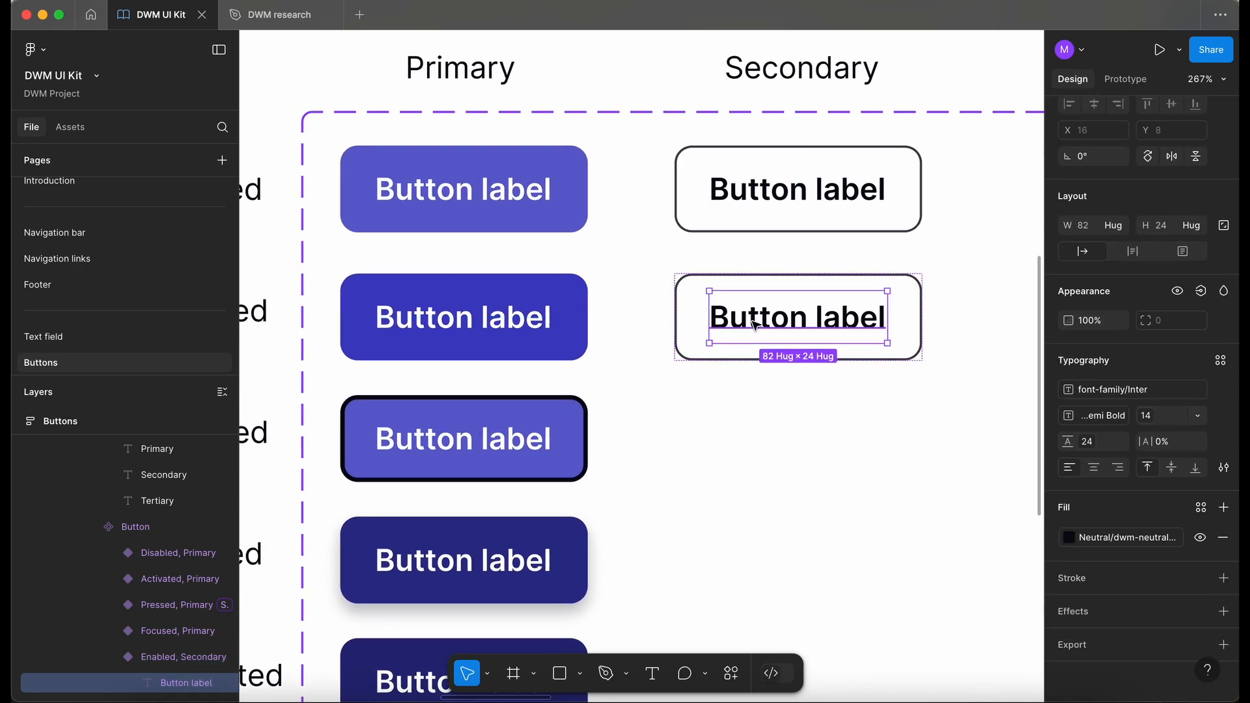
{"action": "key", "text": "i"}
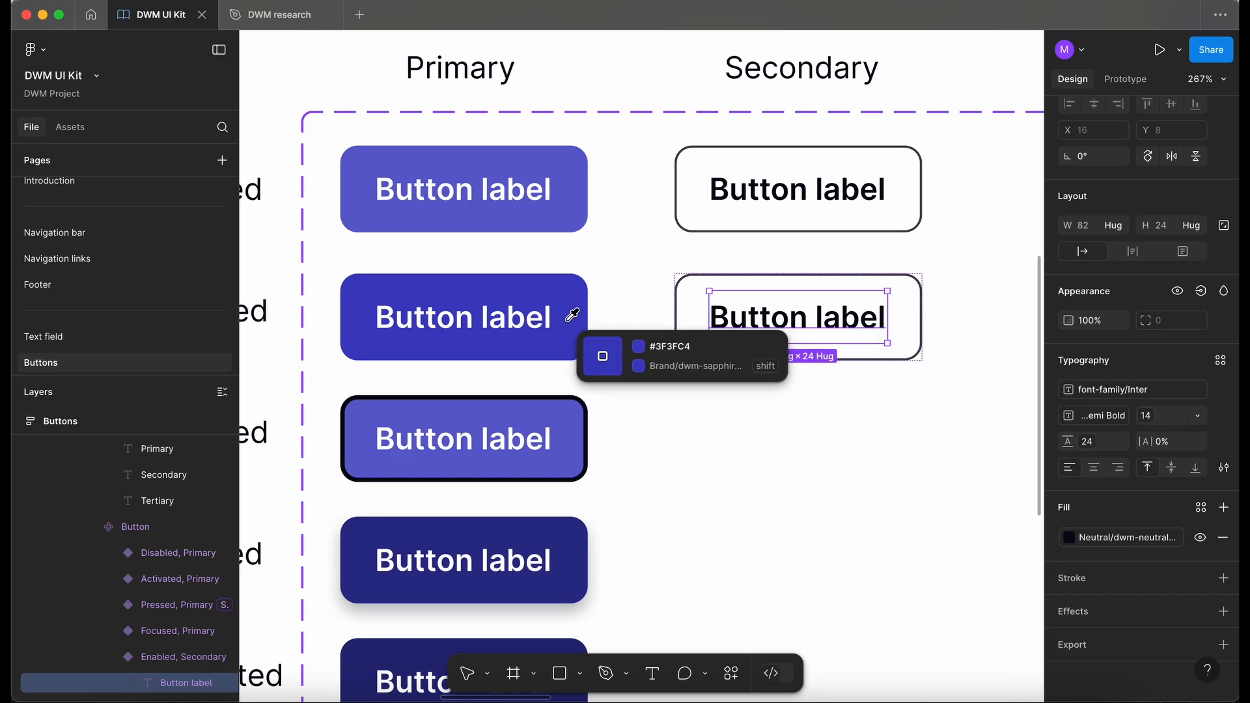
{"action": "key", "text": "shift"}
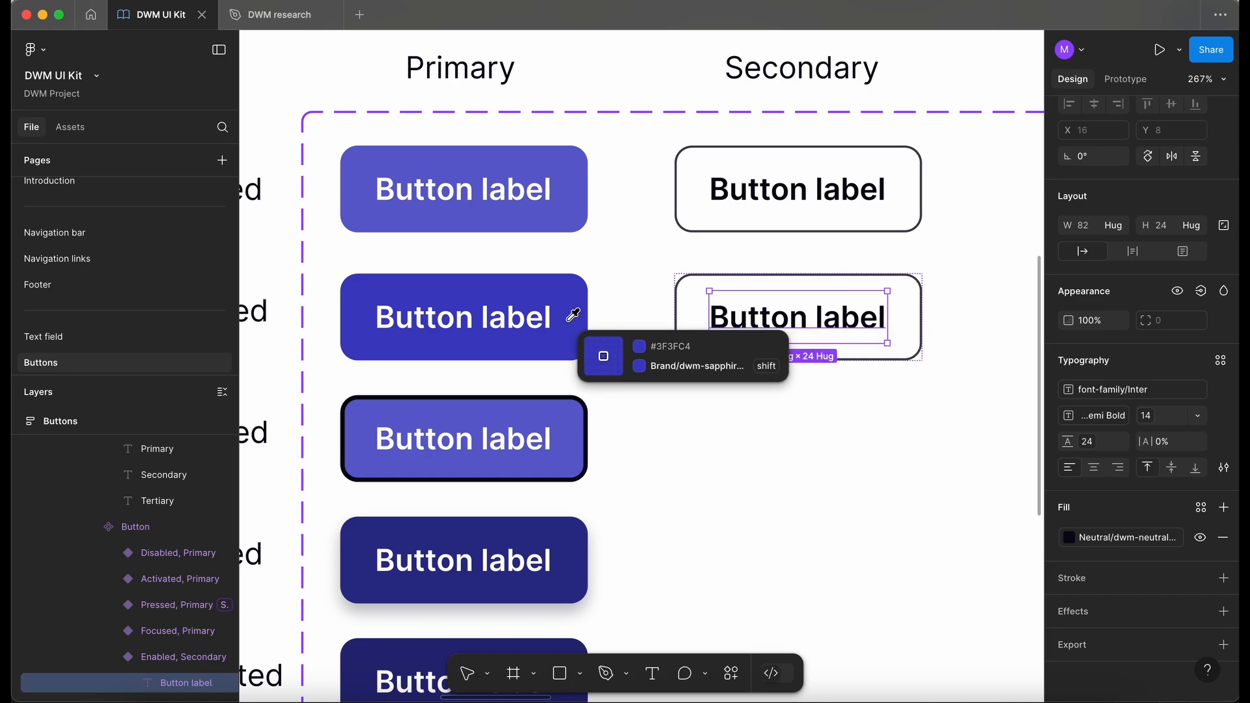
{"action": "left_click", "coordinate": [569, 319], "text": "shift"}
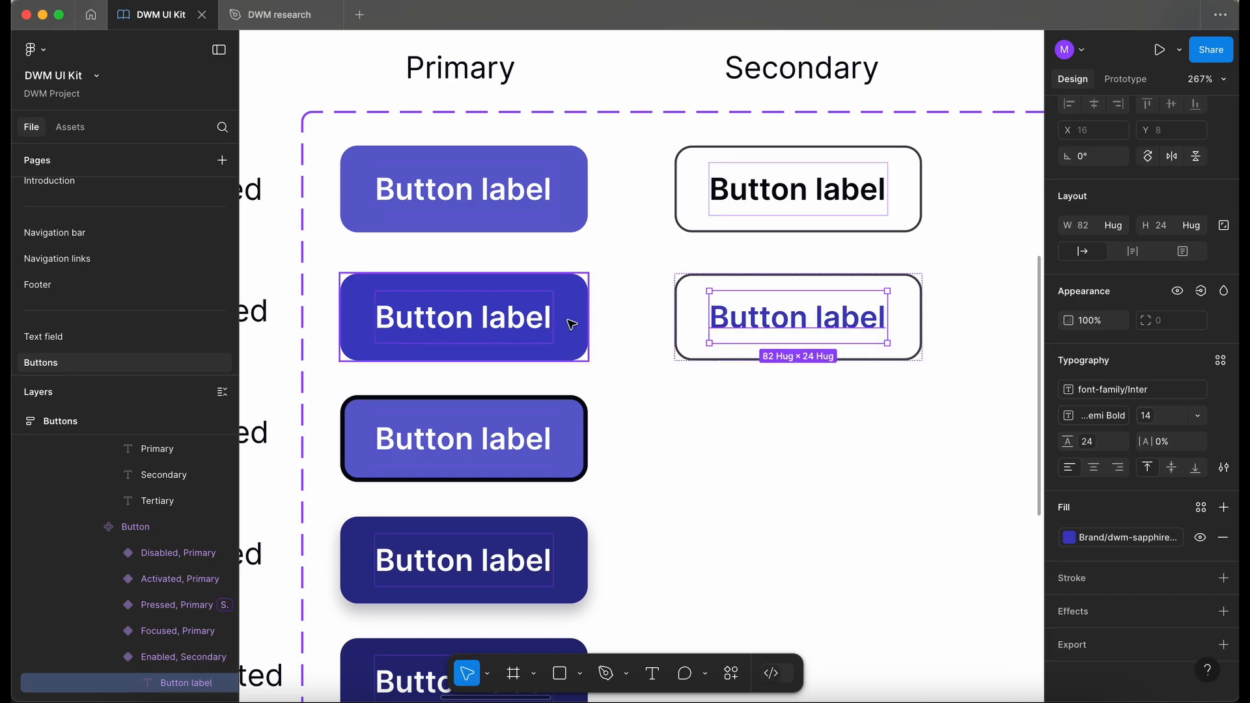
- Set the stroke of the Secondary button in the Hovered row to dwm-sapphire-300, matching its label colour
{"action": "left_click", "coordinate": [688, 359]}
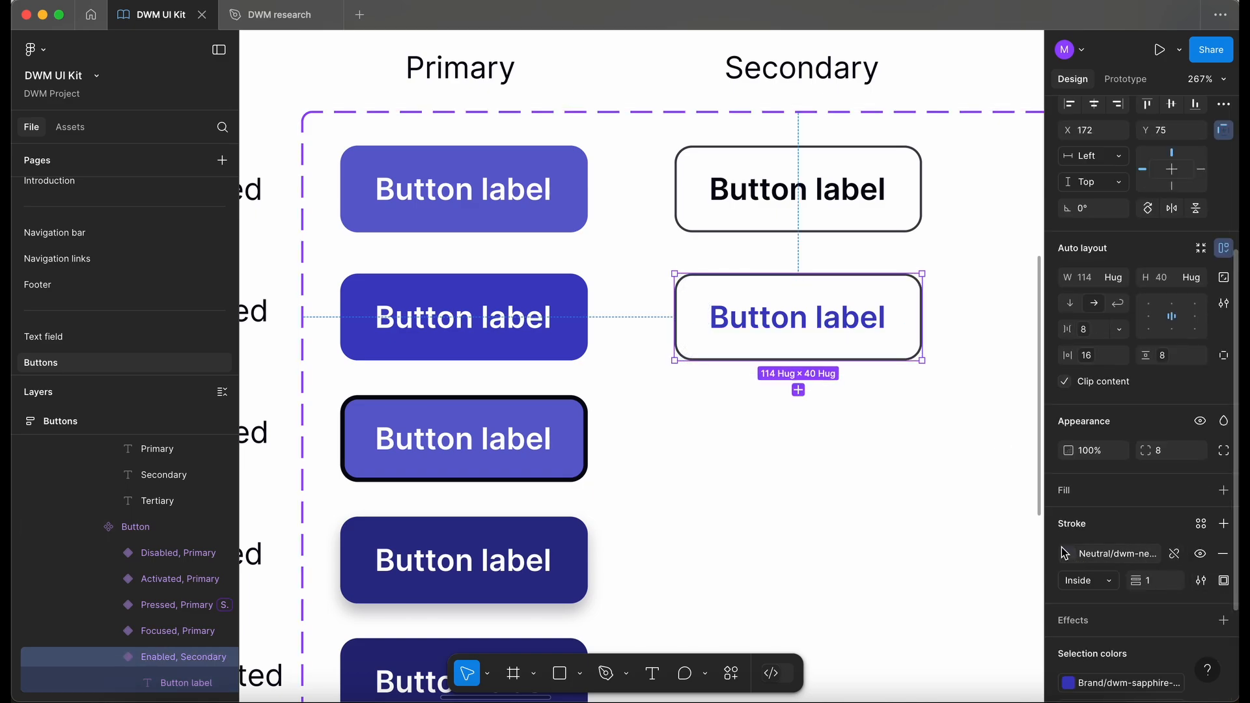
{"action": "double_click", "coordinate": [767, 328]}
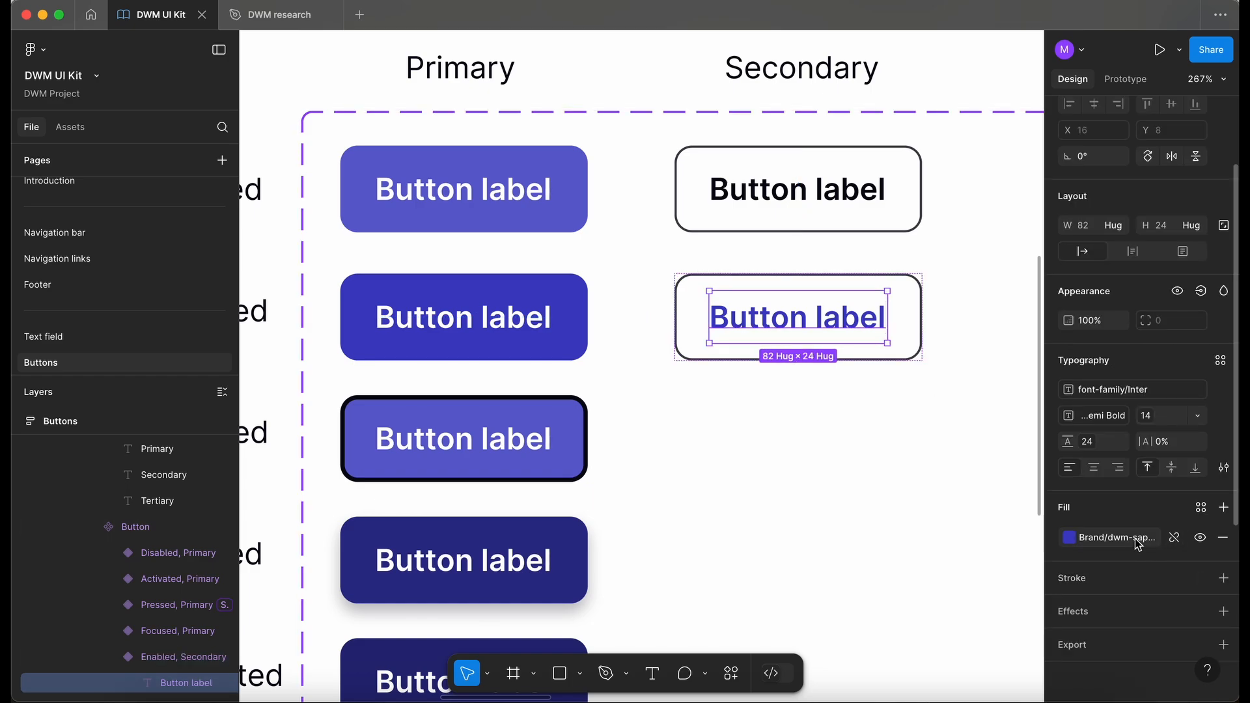
{"action": "left_click", "coordinate": [1136, 544]}
{"action": "key", "text": "Escape"}
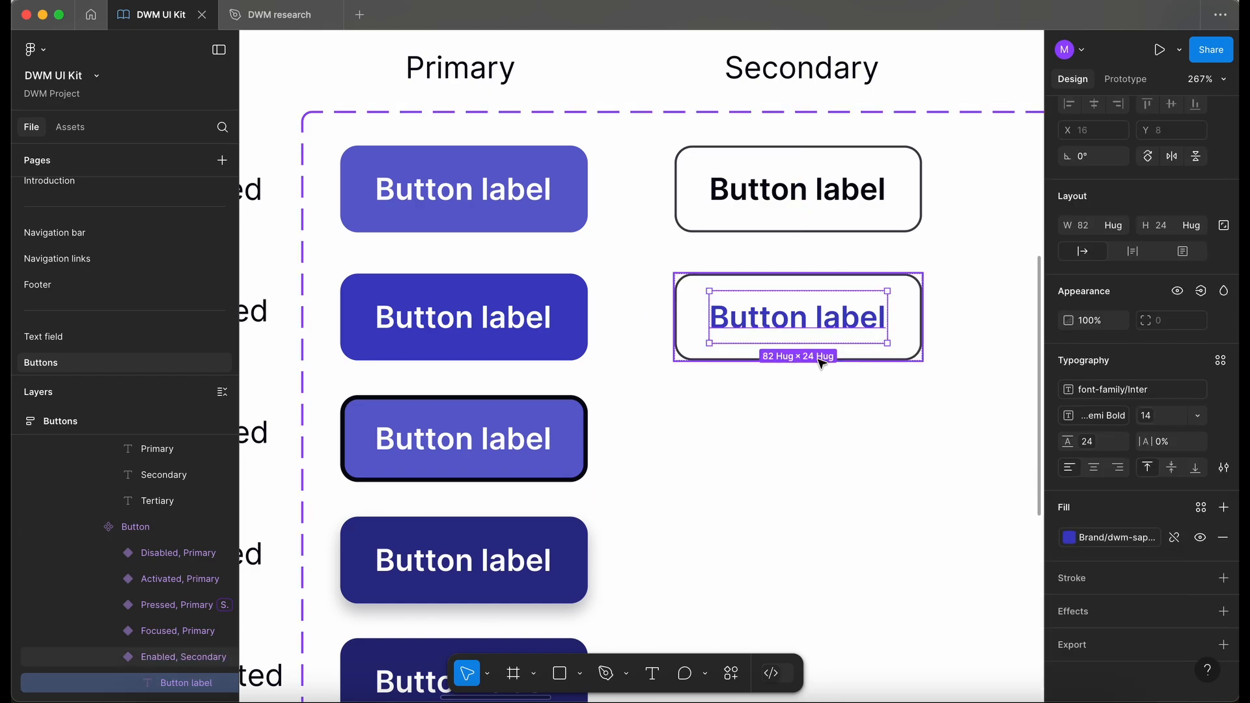
{"action": "key", "text": "Escape"}
{"action": "left_click", "coordinate": [1123, 553]}
{"action": "type", "text": "sapp"}
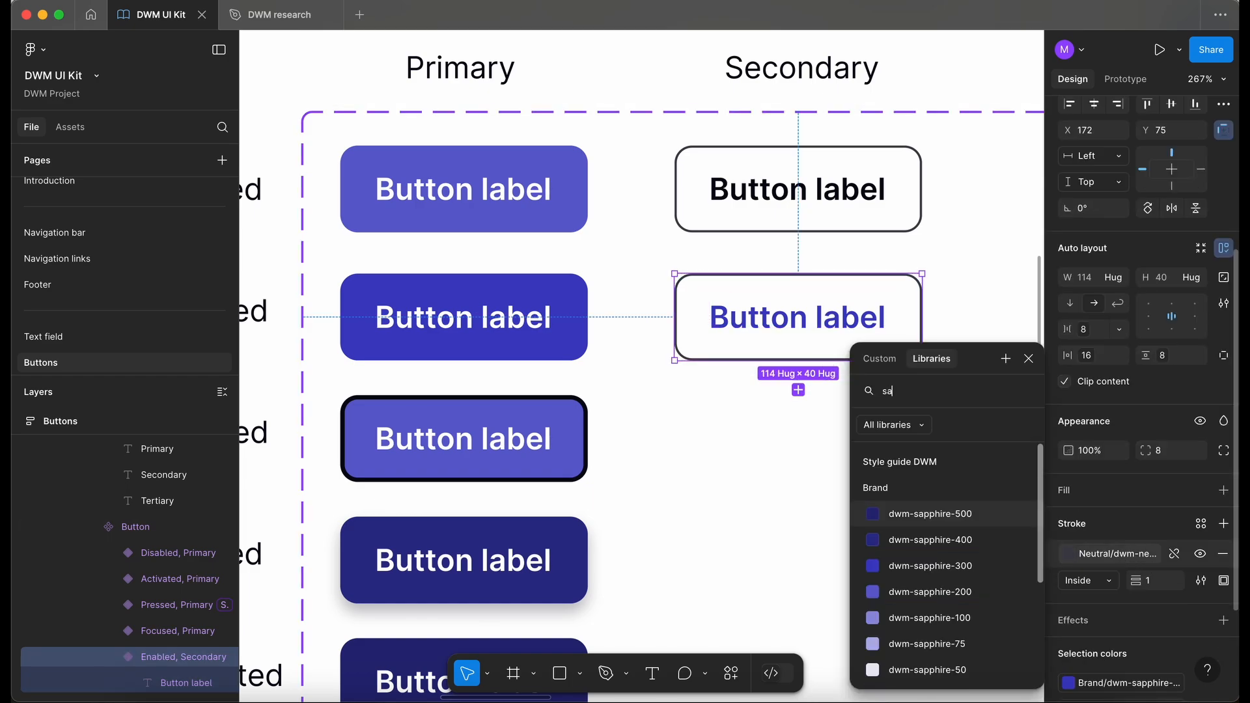
{"action": "left_click", "coordinate": [959, 573]}
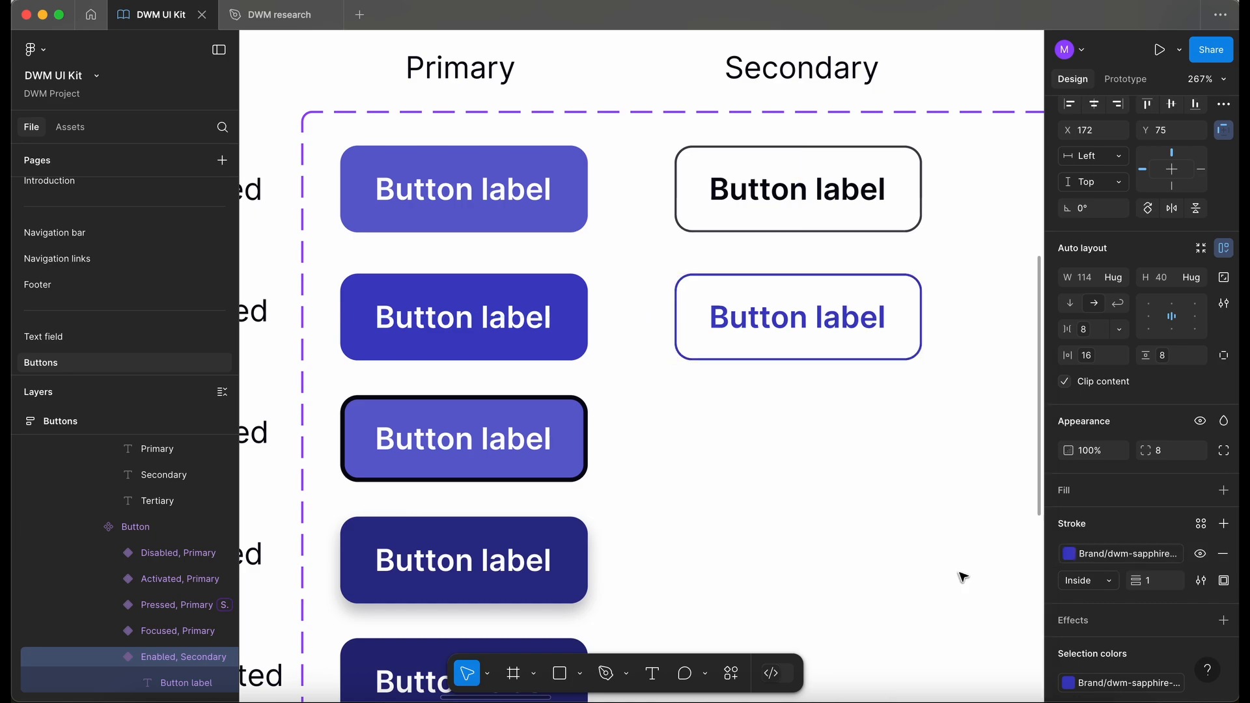
- Duplicate the Secondary button in the Hovered row and place the copy below it in the Focused row
{"action": "left_click", "coordinate": [655, 443]}
{"action": "scroll", "coordinate": [679, 396], "scroll_direction": "down", "scroll_amount": 3}
{"action": "scroll", "coordinate": [679, 398], "scroll_direction": "down", "scroll_amount": 5}
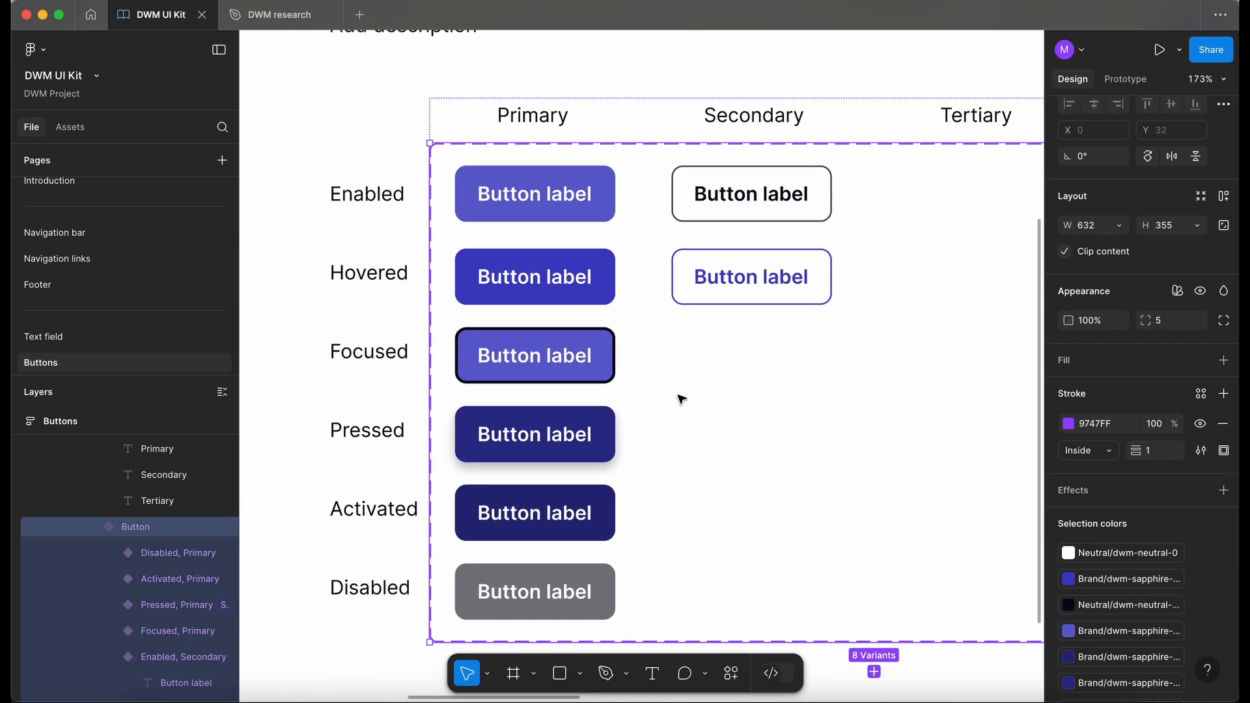
{"action": "scroll", "coordinate": [637, 446], "scroll_direction": "up", "scroll_amount": 2}
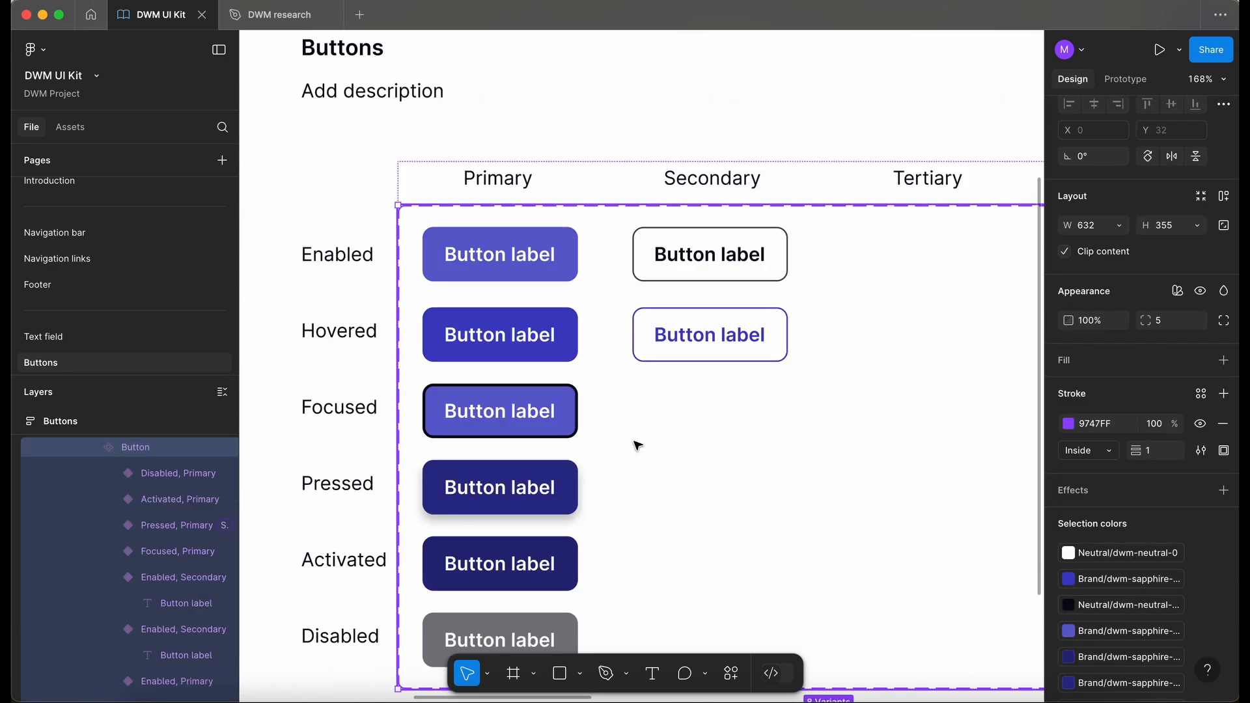
{"action": "left_click", "coordinate": [705, 346]}
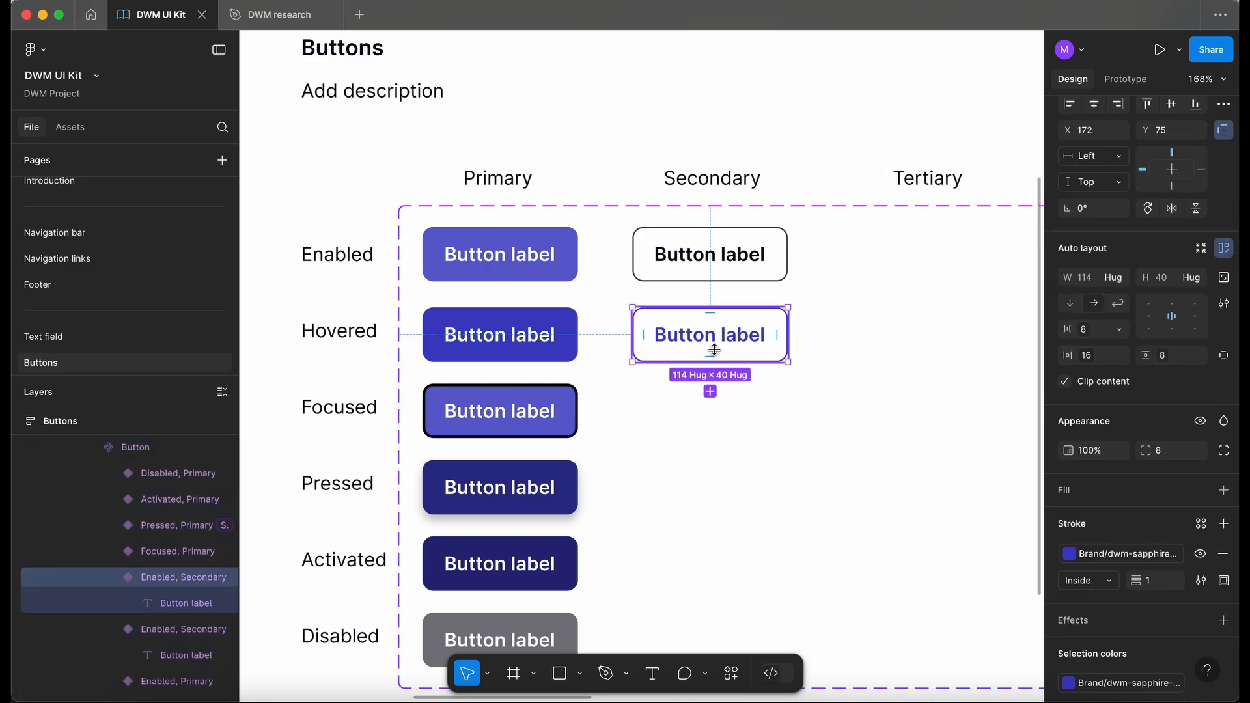
{"action": "left_click", "coordinate": [710, 392]}
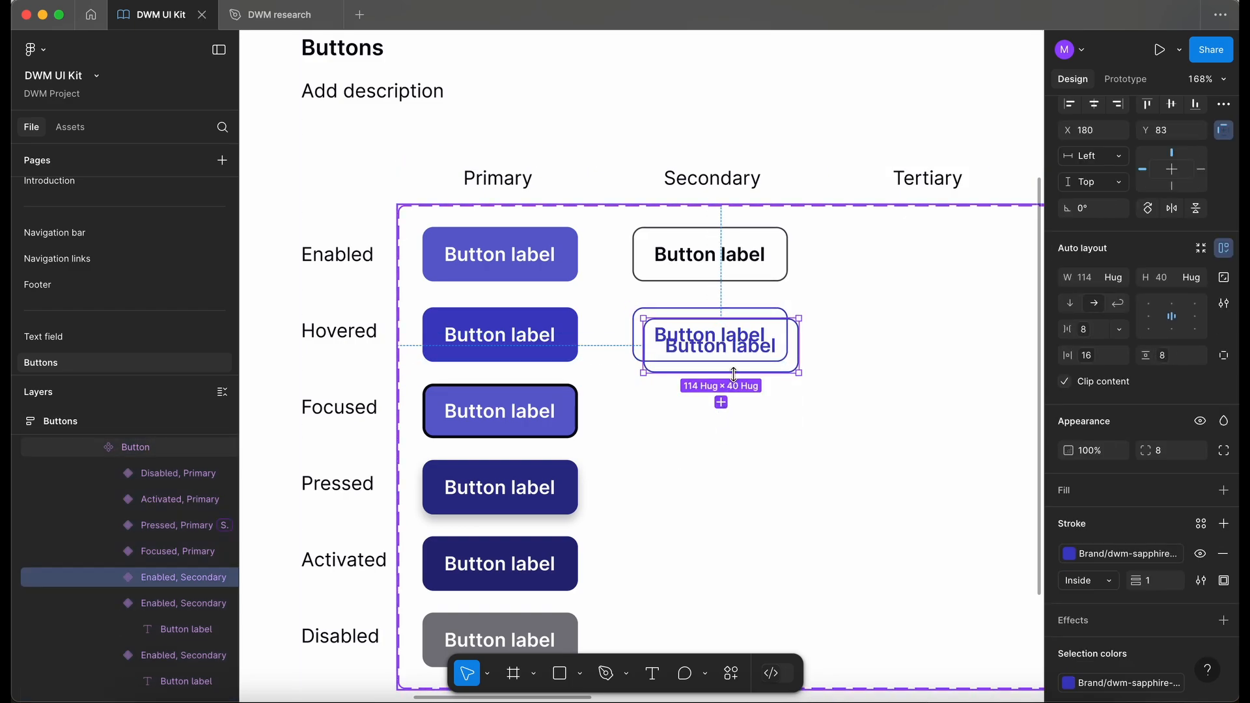
{"action": "left_click_drag", "start_coordinate": [759, 355], "coordinate": [746, 418]}
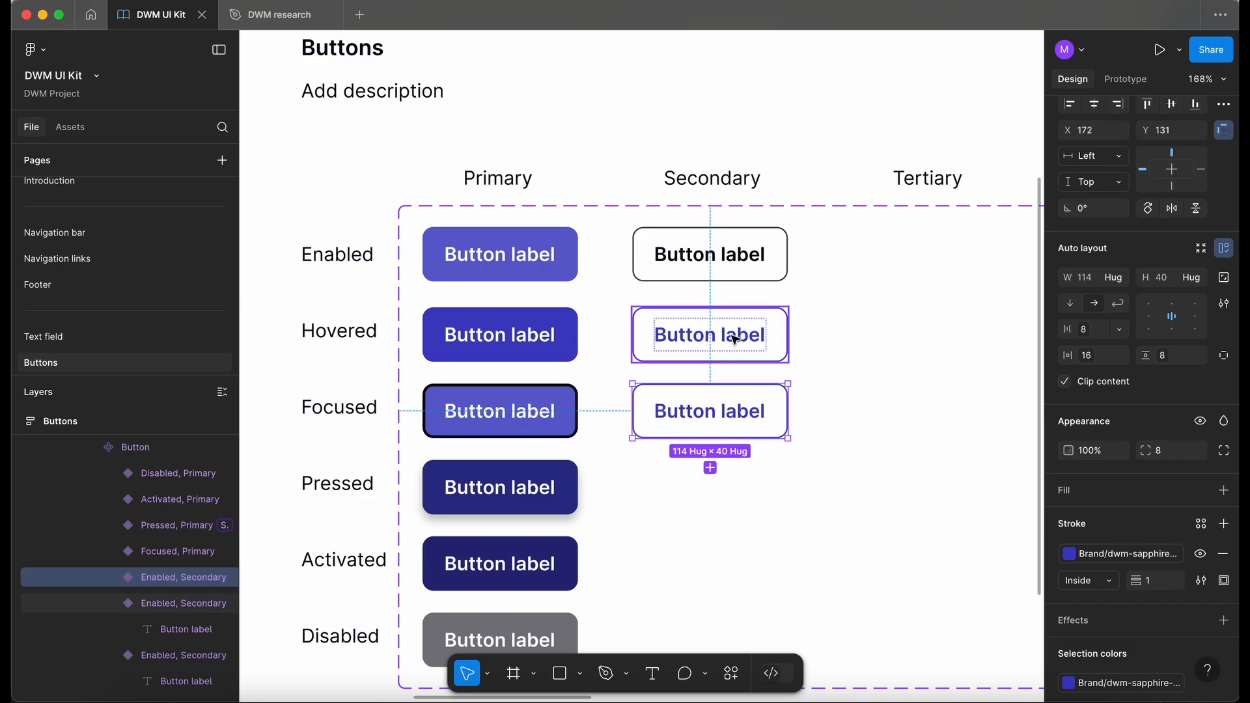
- Set the States value of the second-row Secondary button to Hovered and that of the third-row one to Focused
{"action": "left_click", "coordinate": [734, 339]}
{"action": "scroll", "coordinate": [1220, 316], "scroll_direction": "up", "scroll_amount": 5}
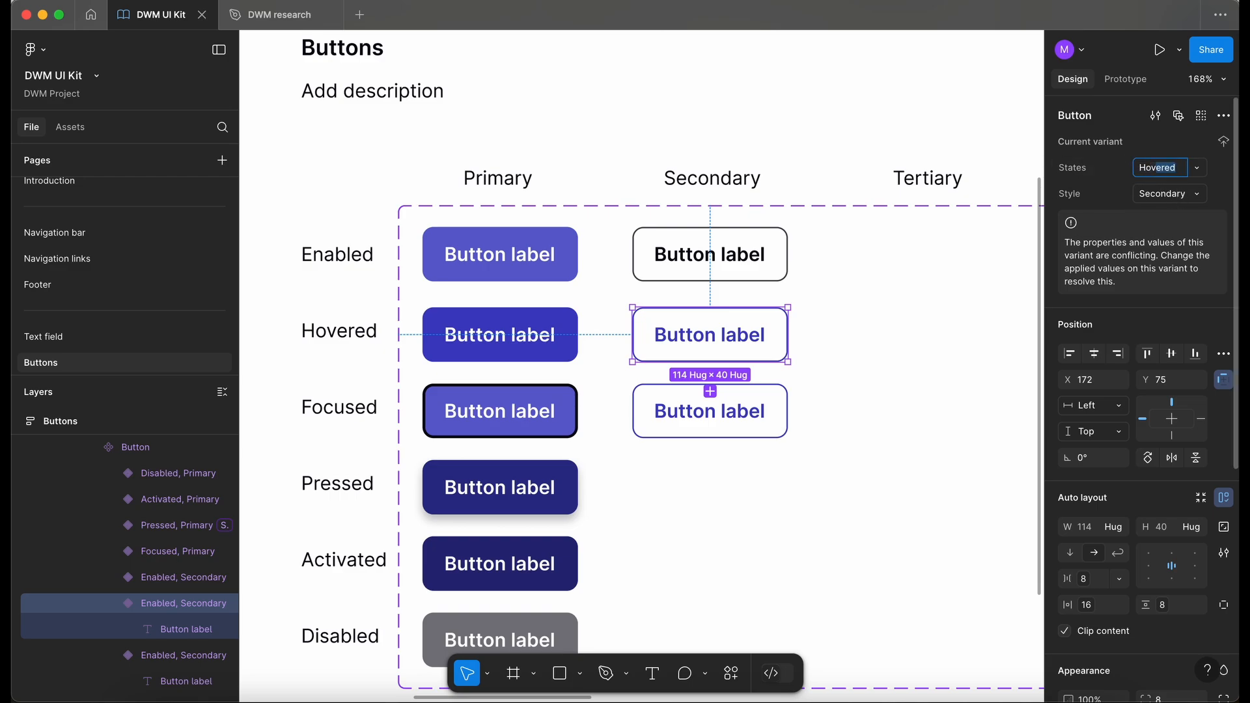
{"action": "key", "text": "Return"}
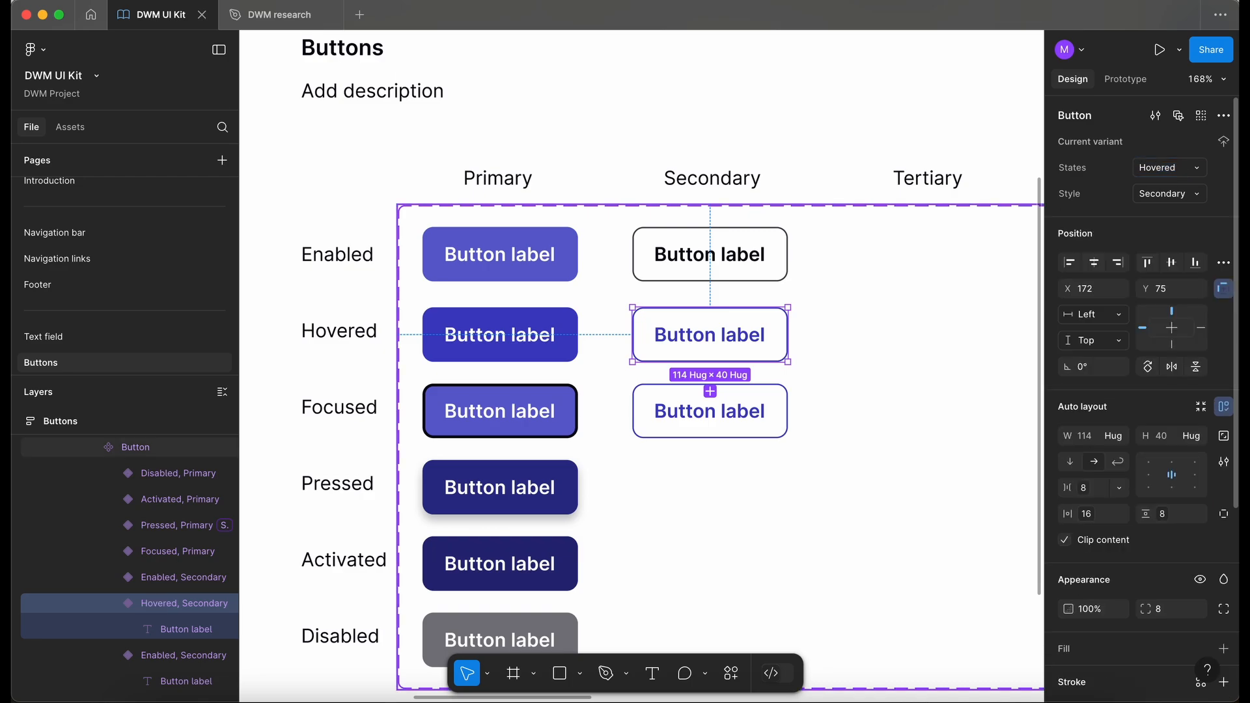
{"action": "left_click", "coordinate": [701, 420]}
{"action": "type", "text": "f"}
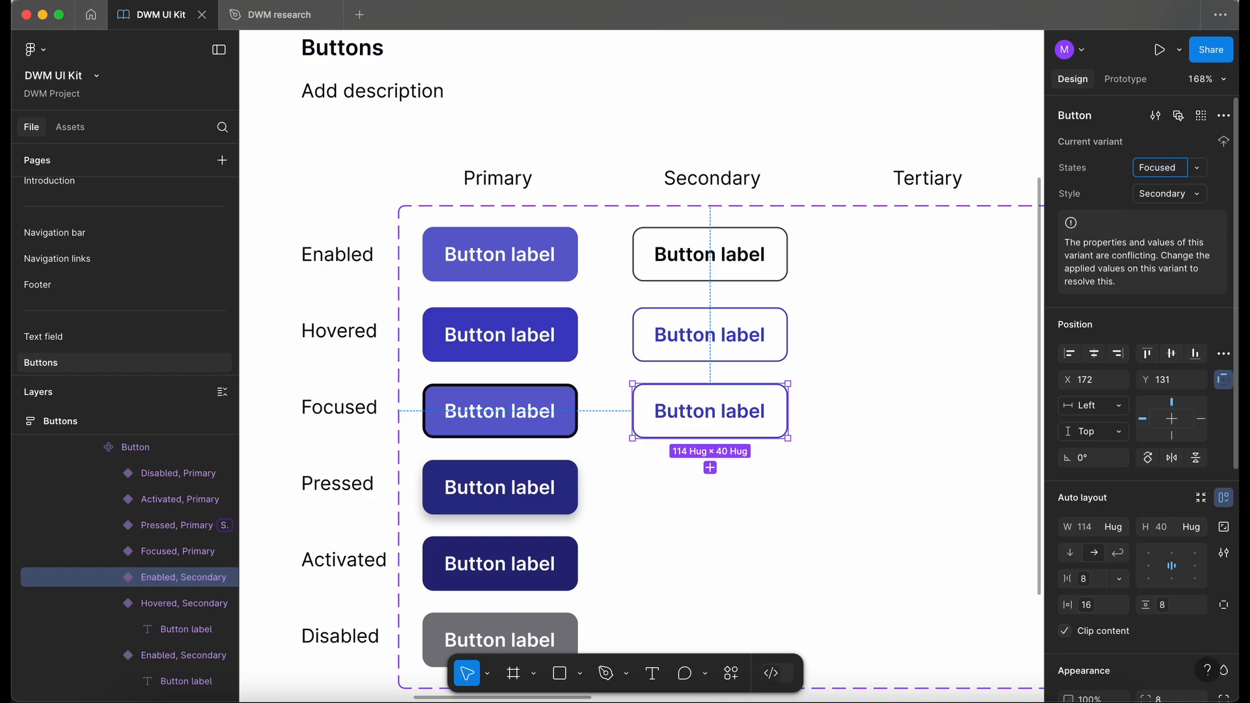
{"action": "key", "text": "Return"}
- Set the Focused Secondary button's label colour to dwm-neutral-900
{"action": "scroll", "coordinate": [868, 240], "scroll_direction": "up", "scroll_amount": 3}
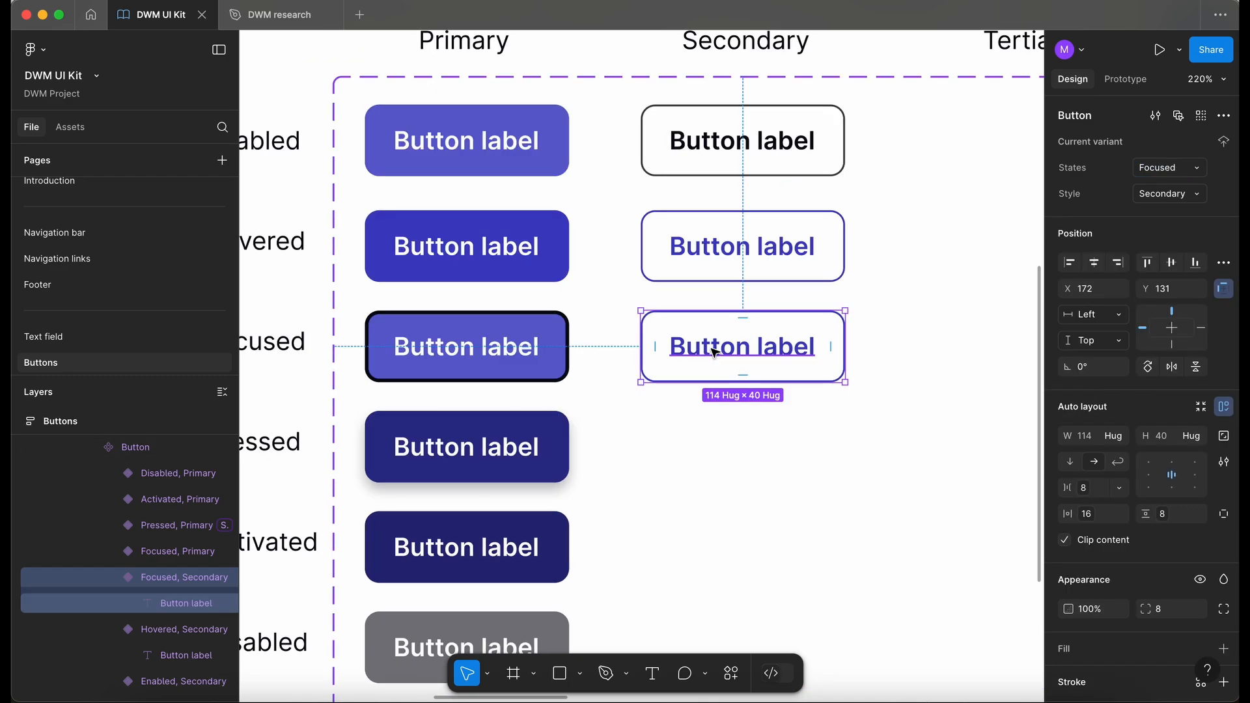
{"action": "double_click", "coordinate": [743, 346]}
{"action": "left_click", "coordinate": [1132, 653]}
{"action": "type", "text": "ne"}
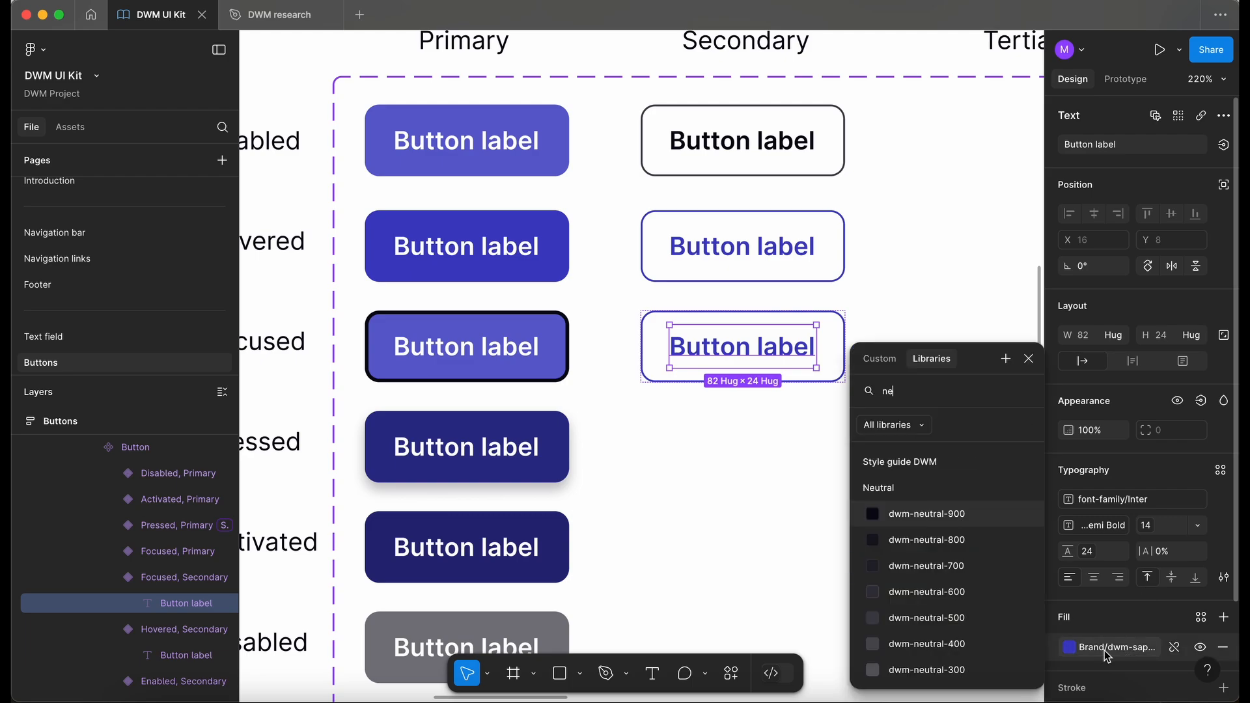
{"action": "left_click", "coordinate": [942, 516]}
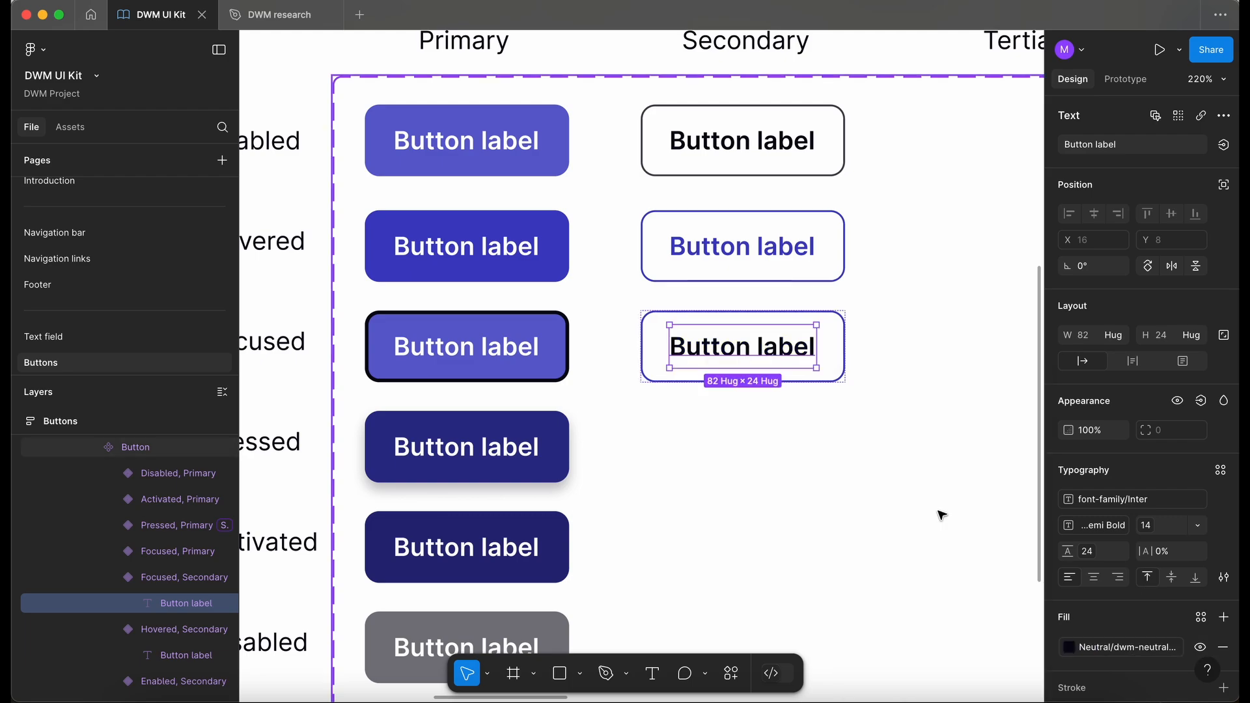
- Give the Focused Secondary button a dwm-neutral-900 stroke with a thickness of 2, matching the Focused Primary button
{"action": "left_click", "coordinate": [840, 346]}
{"action": "scroll", "coordinate": [840, 346], "scroll_direction": "down", "scroll_amount": 1}
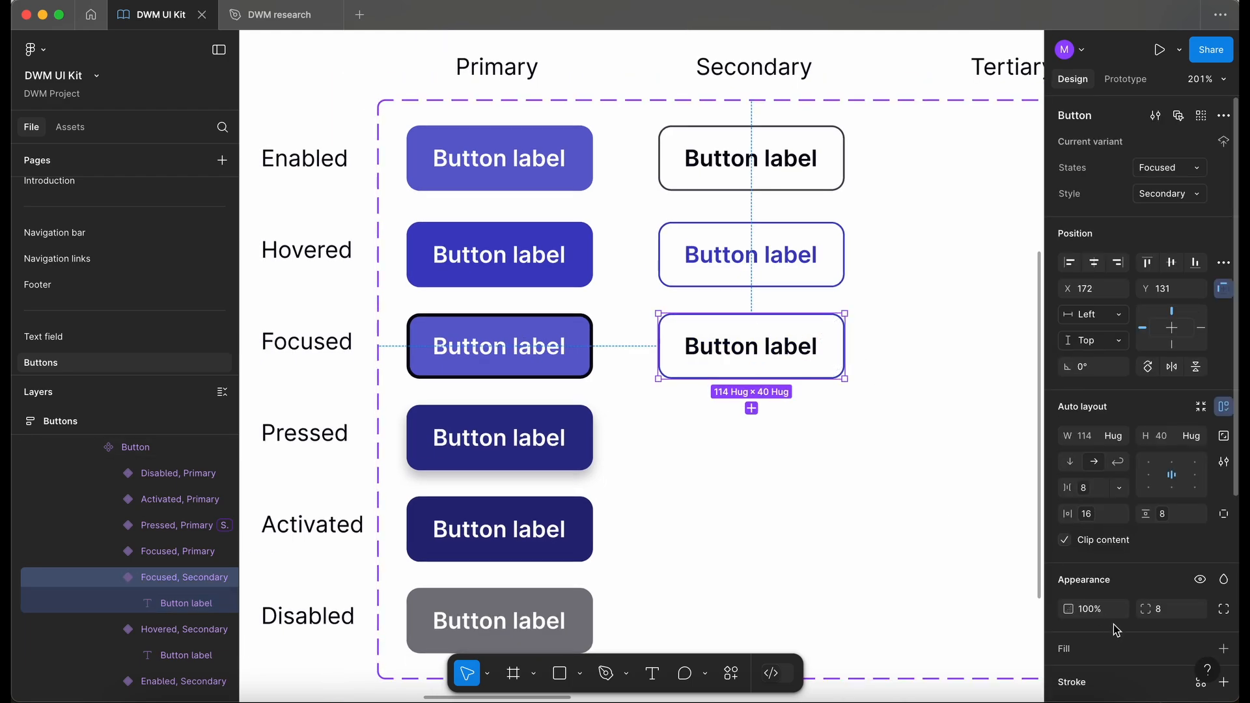
{"action": "left_click", "coordinate": [589, 370]}
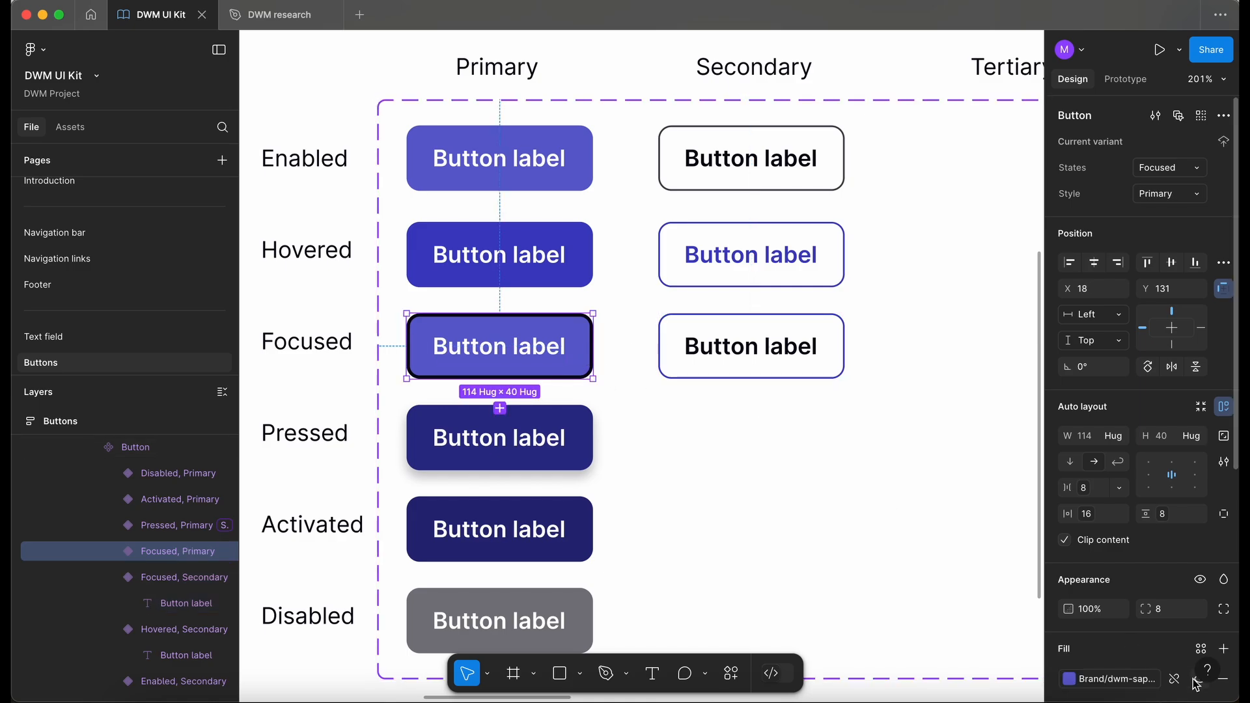
{"action": "scroll", "coordinate": [1114, 607], "scroll_direction": "down", "scroll_amount": 3}
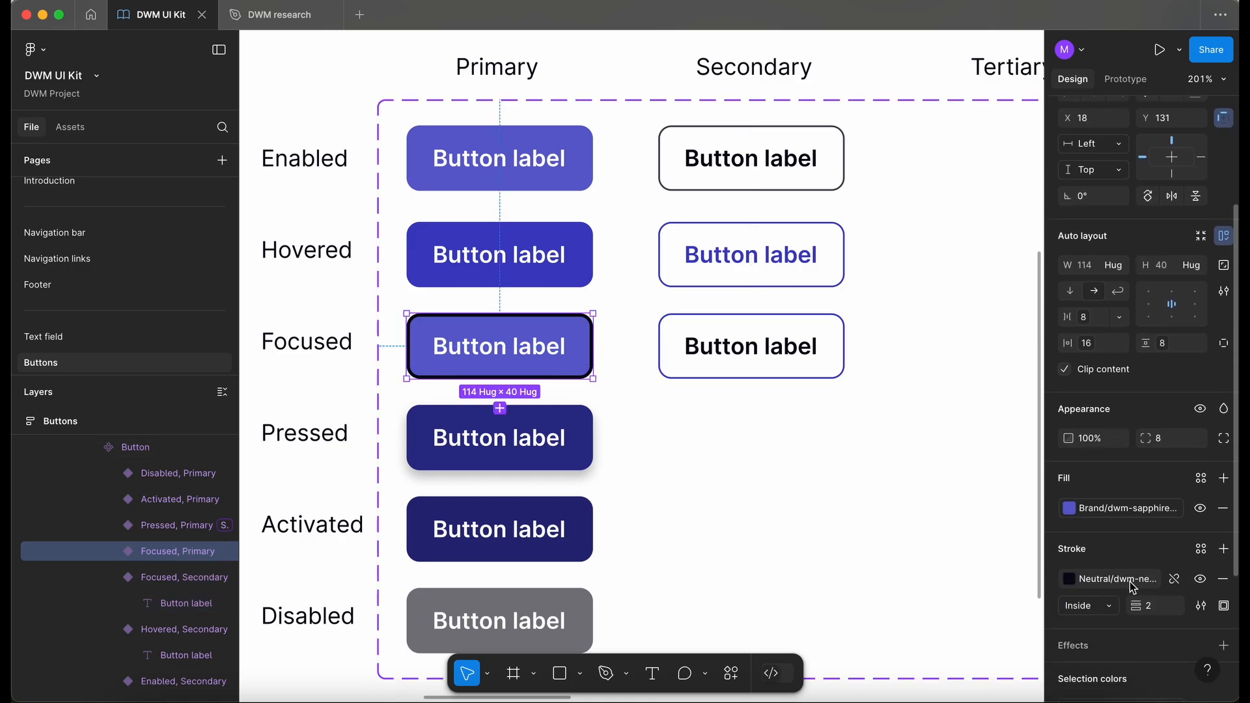
{"action": "left_click", "coordinate": [1130, 581]}
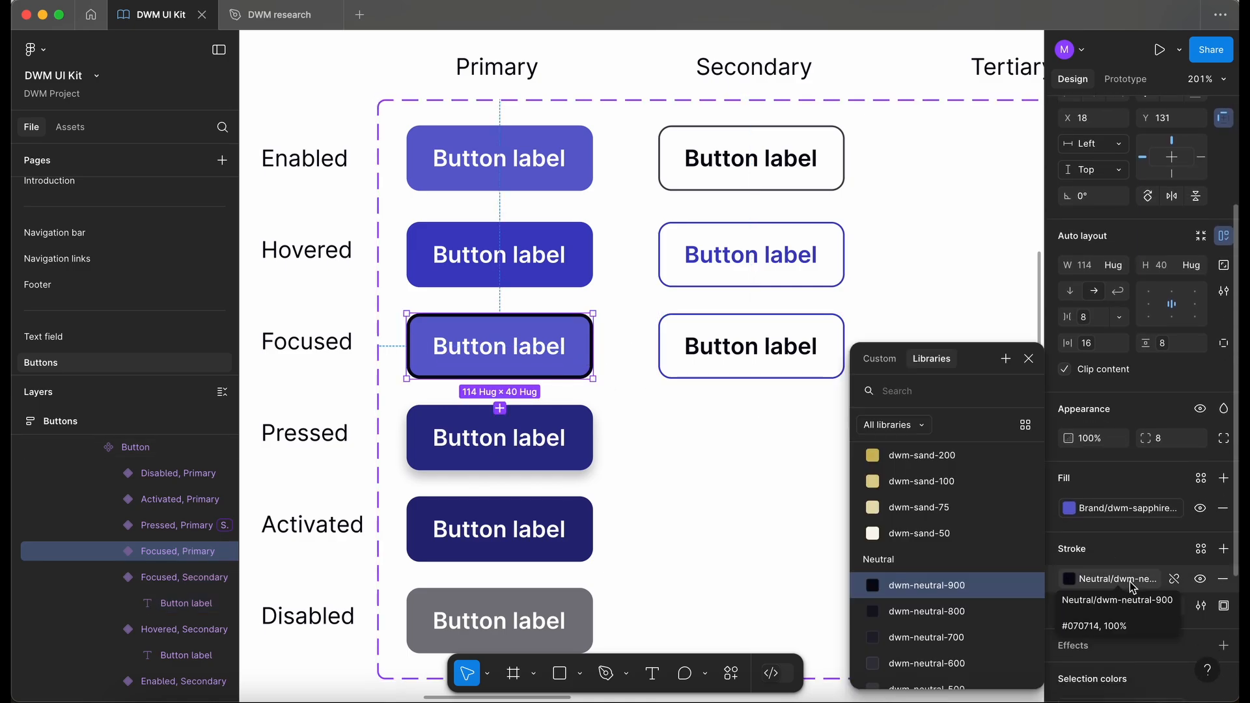
{"action": "left_click", "coordinate": [780, 451]}
{"action": "double_click", "coordinate": [822, 361]}
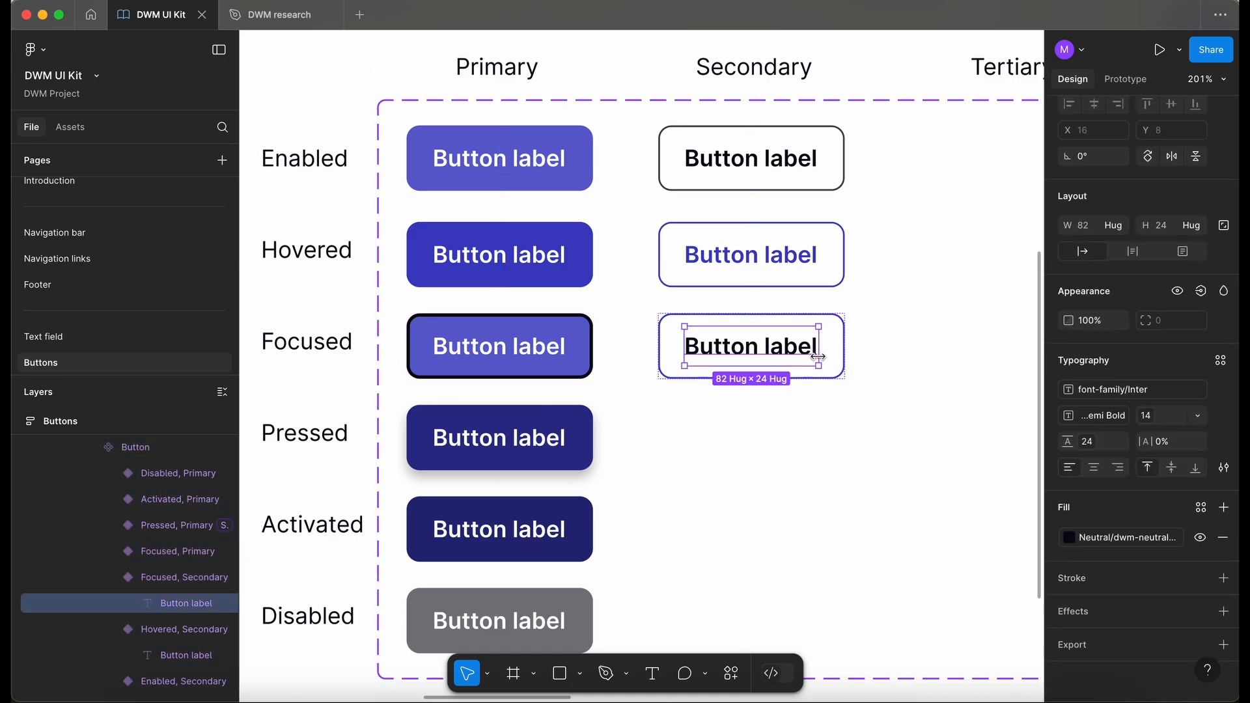
{"action": "left_click", "coordinate": [802, 273]}
{"action": "left_click", "coordinate": [819, 363]}
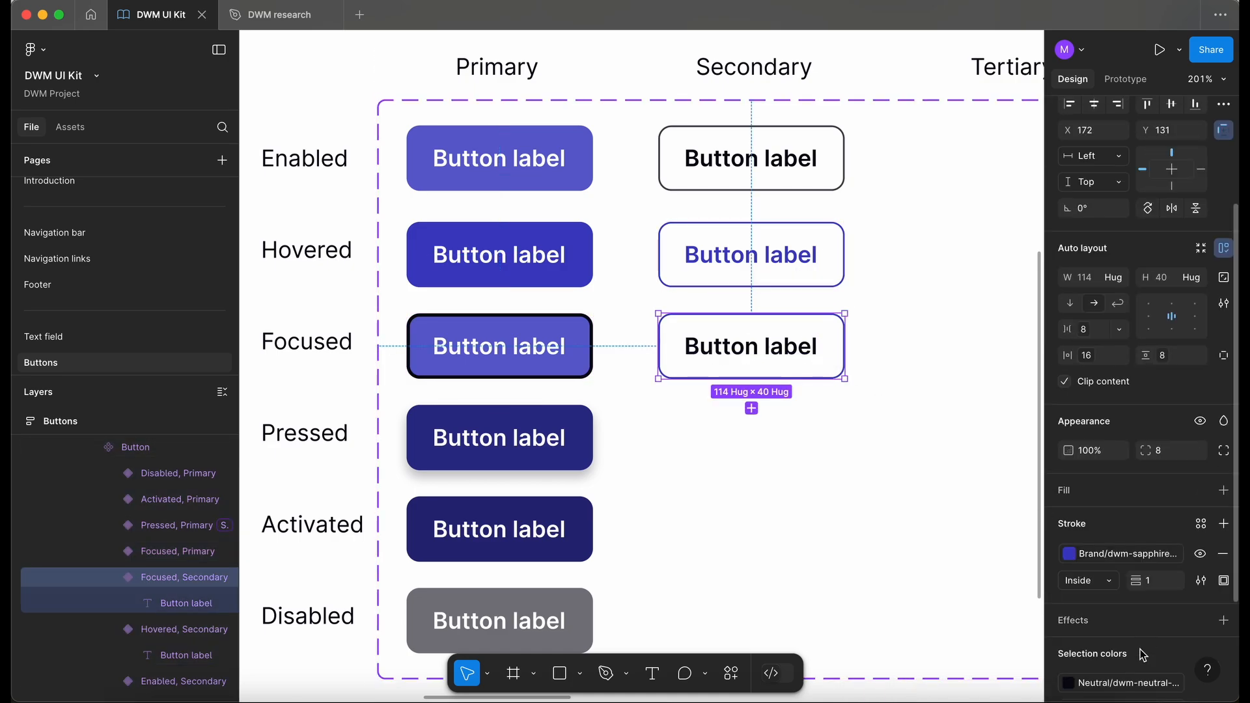
{"action": "scroll", "coordinate": [1139, 650], "scroll_direction": "down", "scroll_amount": 3}
{"action": "left_click", "coordinate": [1100, 417]}
{"action": "type", "text": "ne"}
{"action": "left_click", "coordinate": [947, 518]}
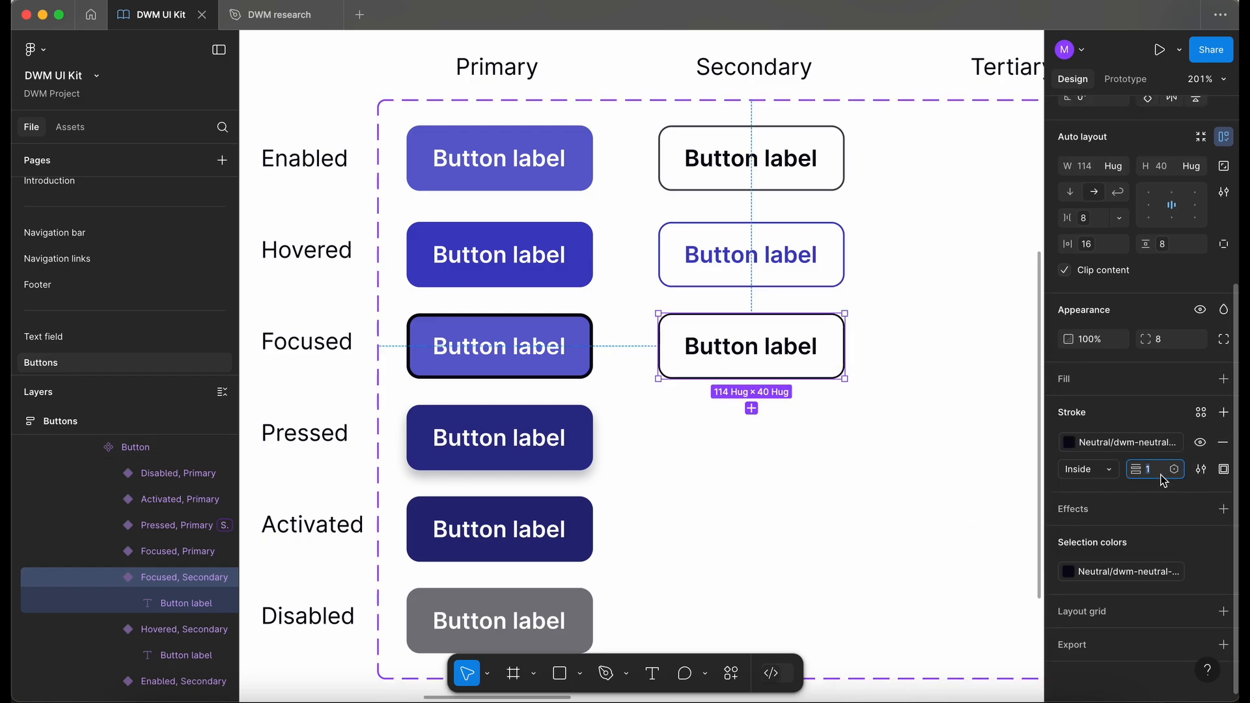
{"action": "left_click", "coordinate": [857, 447]}
{"action": "scroll", "coordinate": [703, 447], "scroll_direction": "down", "scroll_amount": 2}
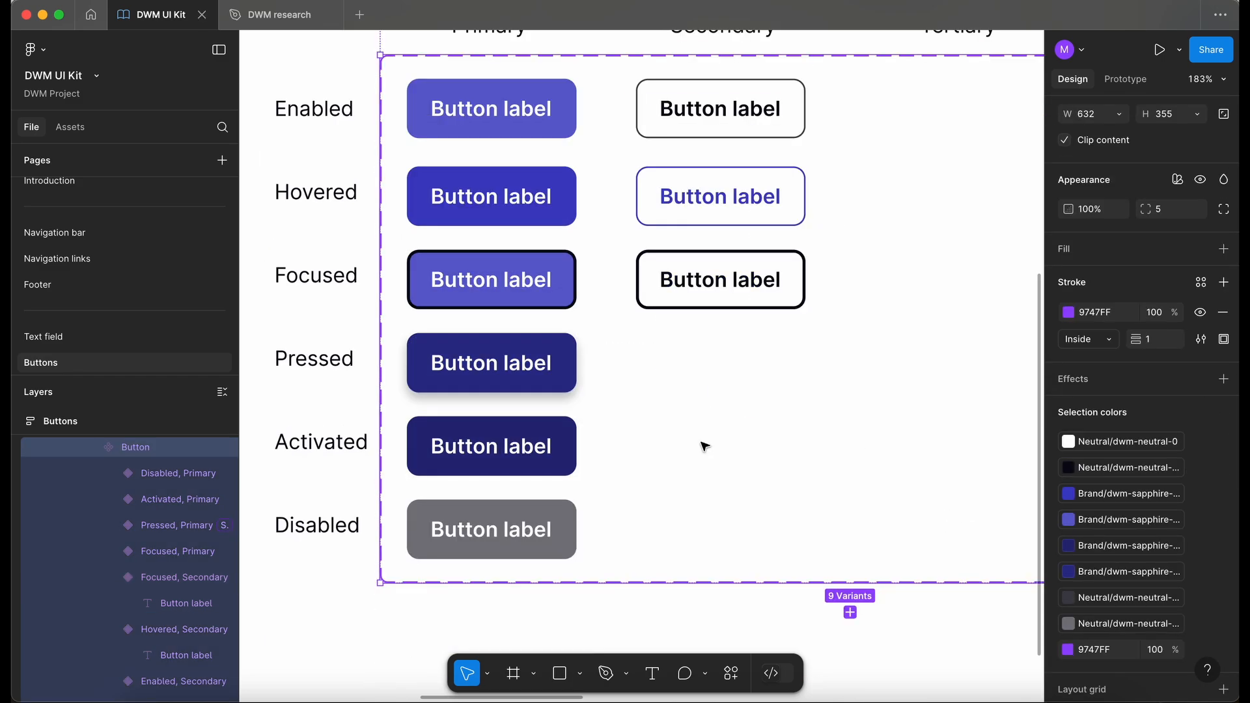
- Duplicate the Enabled Secondary button and place the copy in the Pressed row of the Secondary column
{"action": "left_click", "coordinate": [748, 124]}
{"action": "left_click_drag", "start_coordinate": [747, 114], "coordinate": [744, 368]}
{"action": "left_click", "coordinate": [874, 443]}
{"action": "scroll", "coordinate": [873, 442], "scroll_direction": "up", "scroll_amount": 3}
{"action": "scroll", "coordinate": [874, 443], "scroll_direction": "down", "scroll_amount": 2}
{"action": "left_click", "coordinate": [869, 396]}
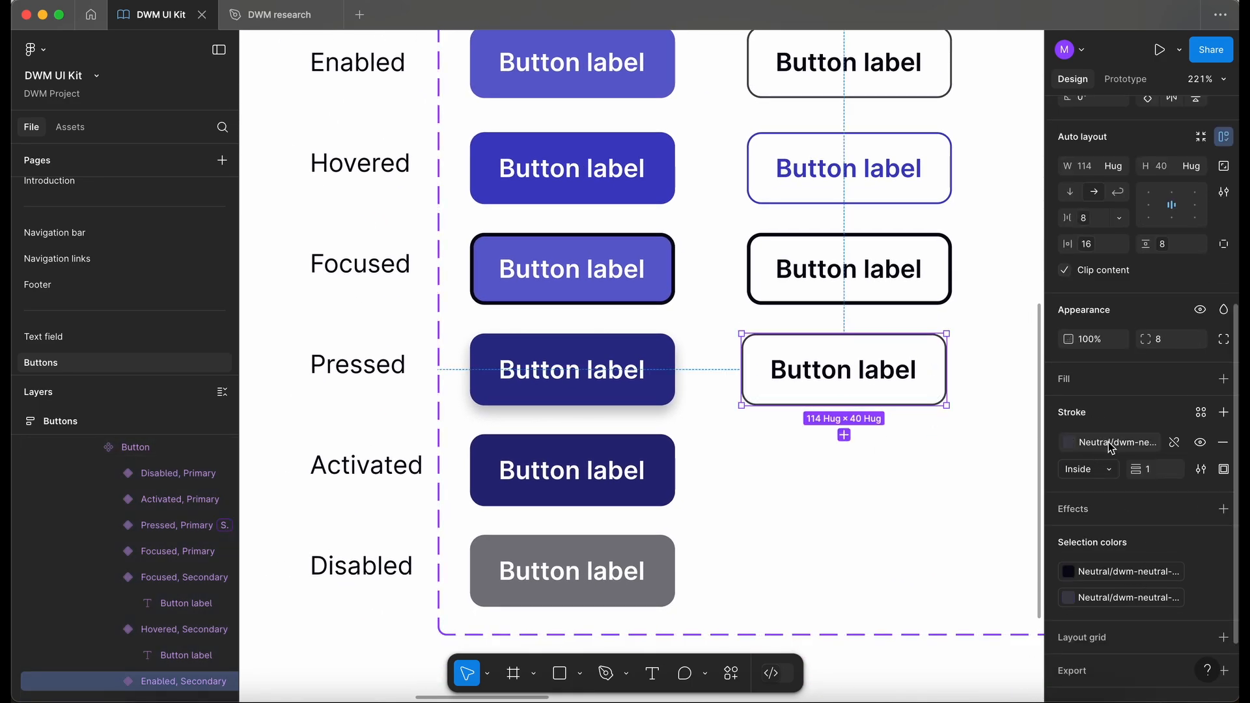
- Set the stroke of the Secondary button in the Pressed row to dwm-sapphire-400, the fill colour of the Pressed Primary button
{"action": "left_click", "coordinate": [657, 392]}
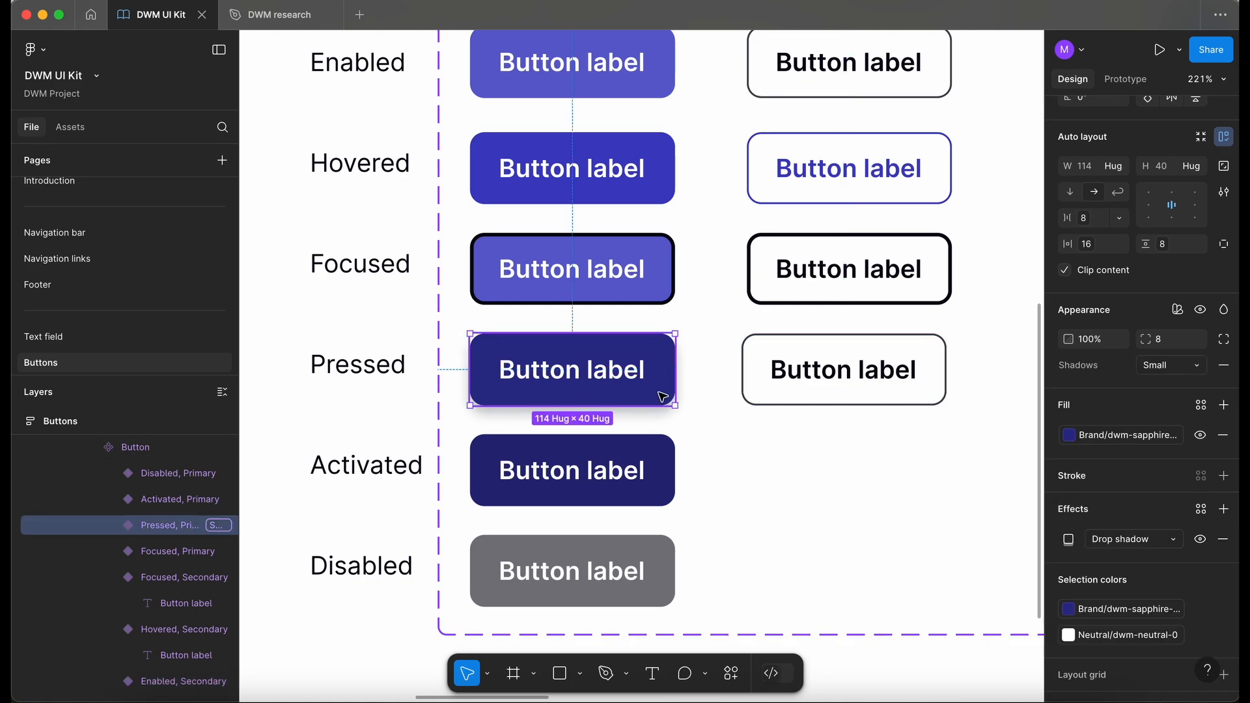
{"action": "left_click", "coordinate": [1108, 434]}
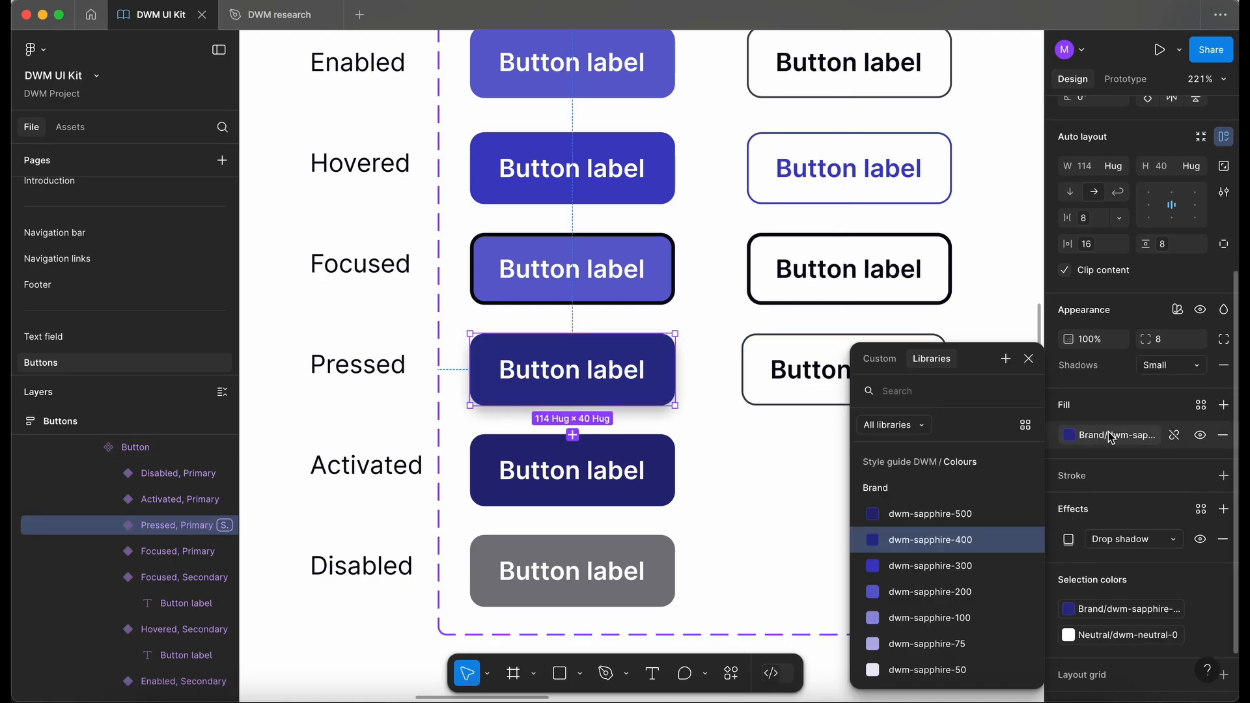
{"action": "key", "text": "Escape"}
{"action": "left_click", "coordinate": [801, 399]}
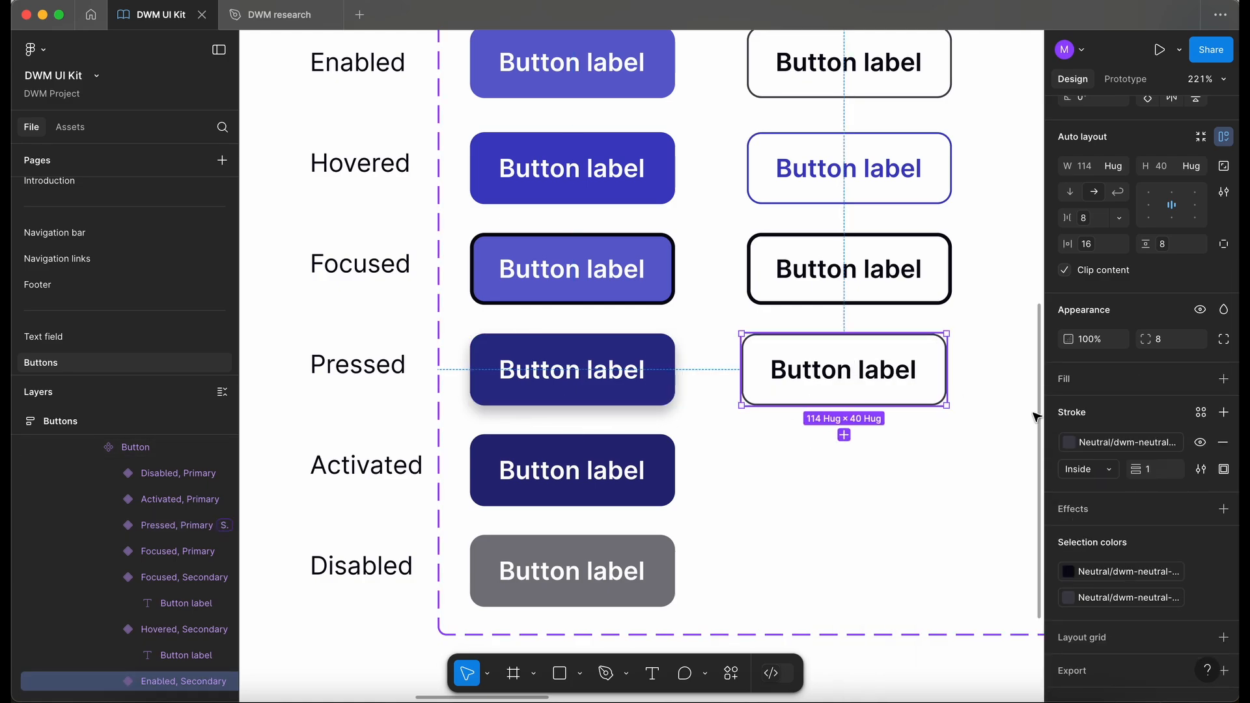
{"action": "left_click", "coordinate": [1127, 448]}
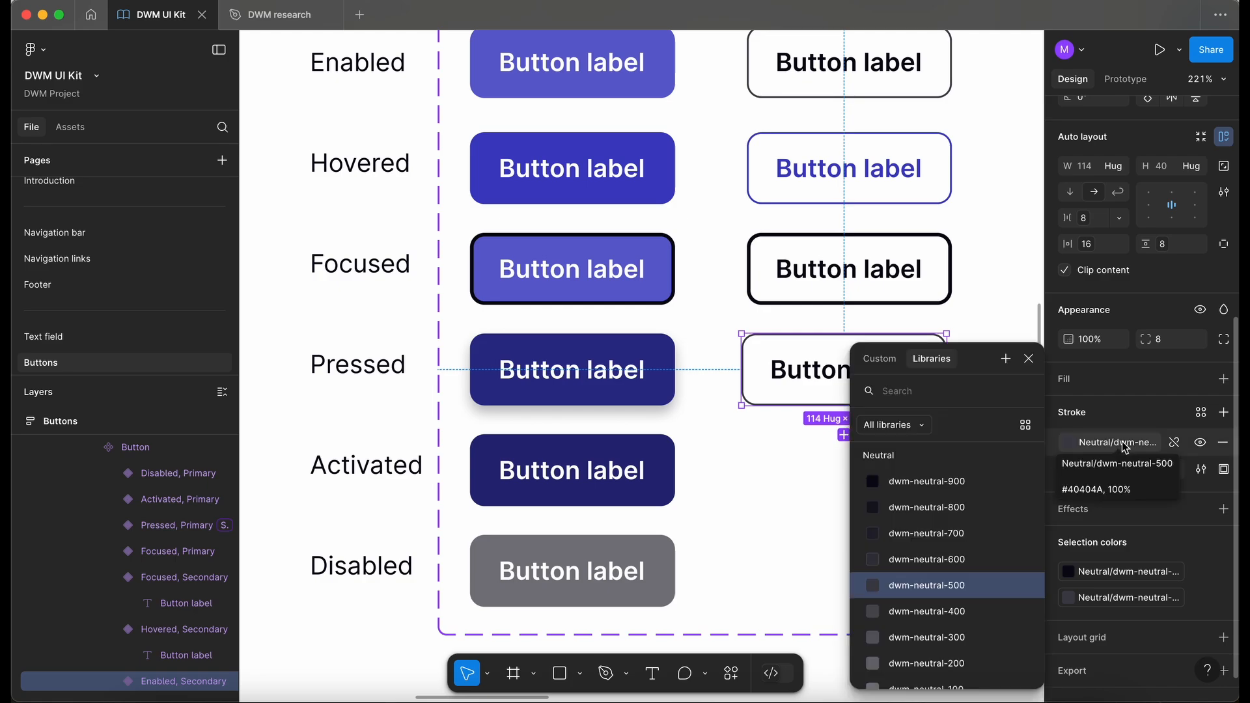
{"action": "type", "text": "sapp"}
{"action": "left_click", "coordinate": [952, 540]}
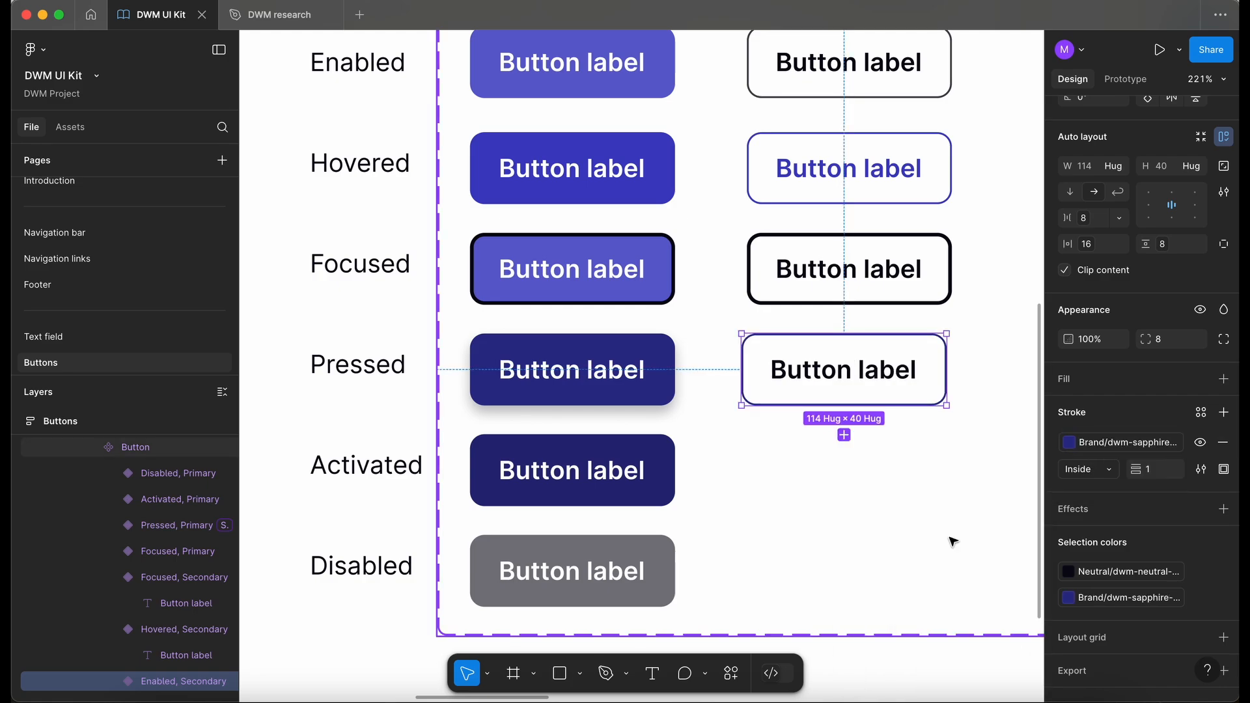
- Add a drop shadow using the Shadows variables to the Secondary button in the Pressed row and set its Shadows mode to Small
{"action": "left_click", "coordinate": [649, 400]}
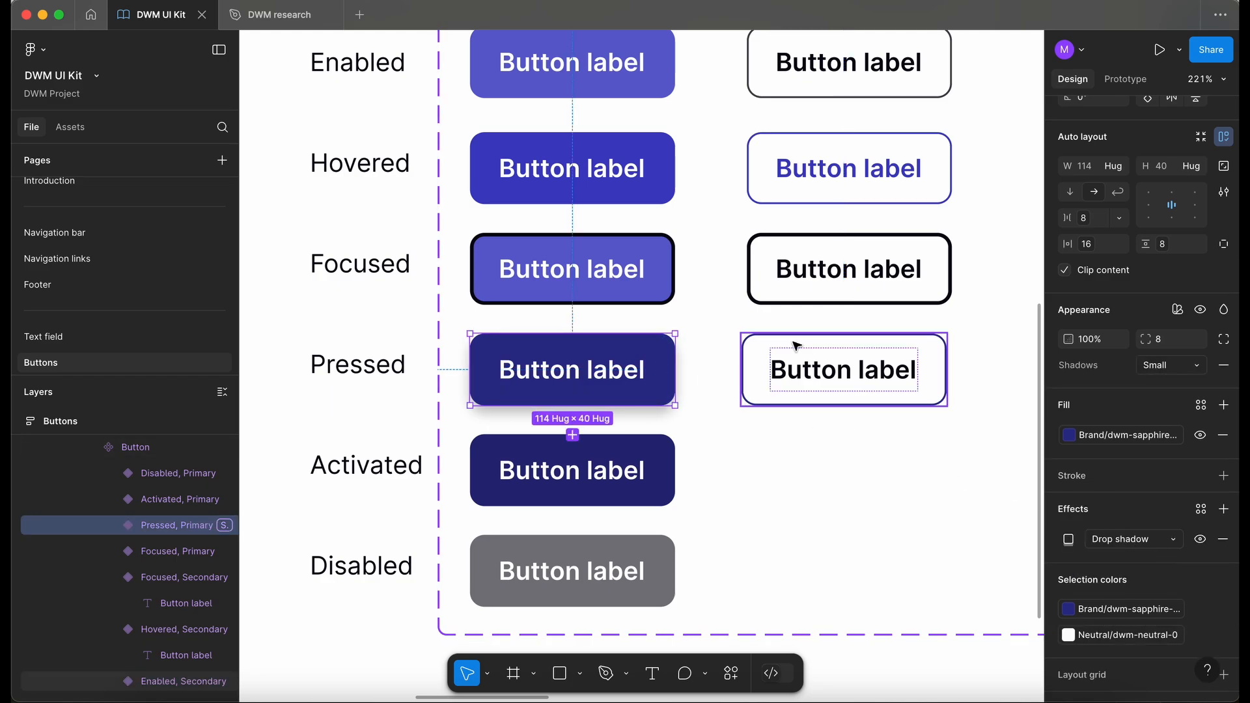
{"action": "left_click", "coordinate": [929, 383]}
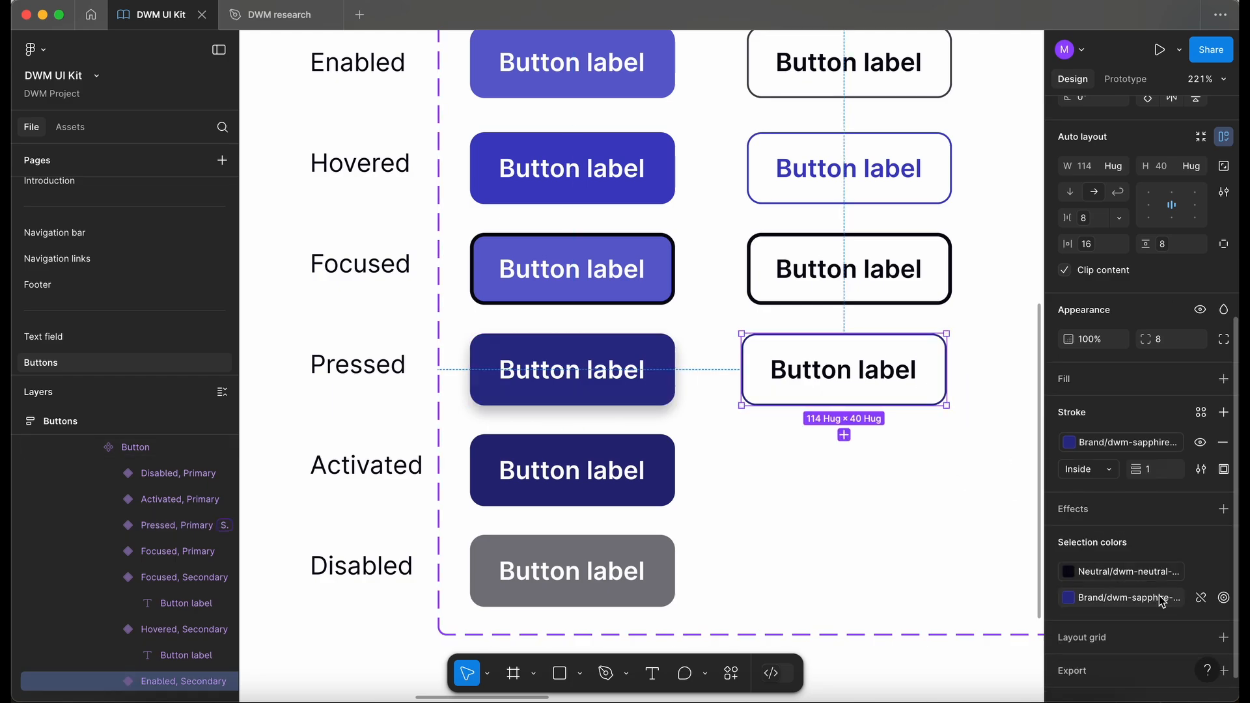
{"action": "left_click", "coordinate": [1222, 483]}
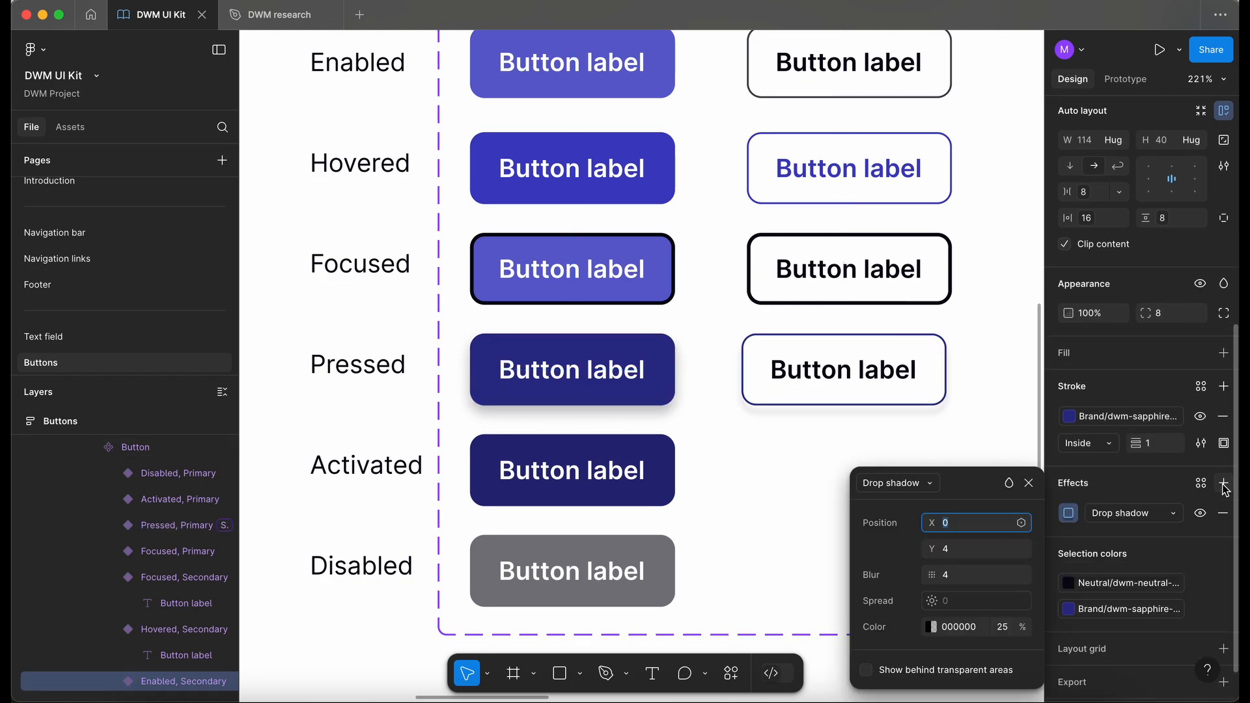
{"action": "left_click", "coordinate": [1020, 525]}
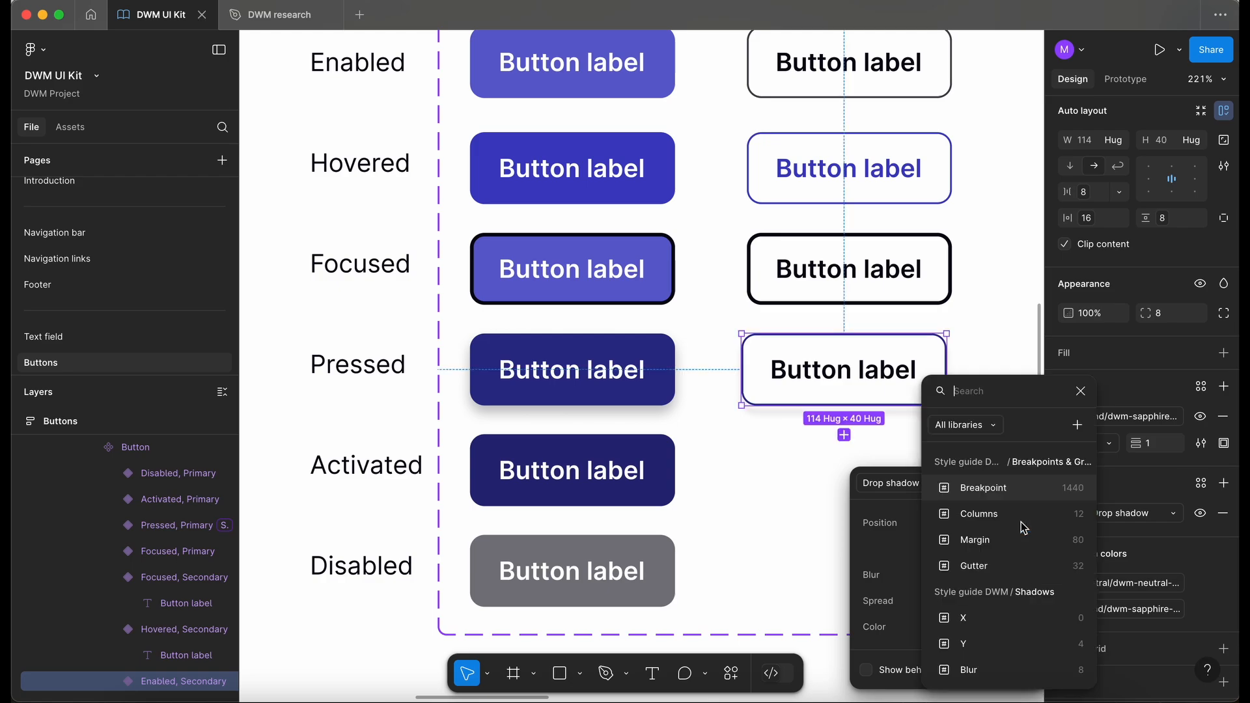
{"action": "left_click", "coordinate": [1015, 613]}
{"action": "left_click", "coordinate": [1177, 285]}
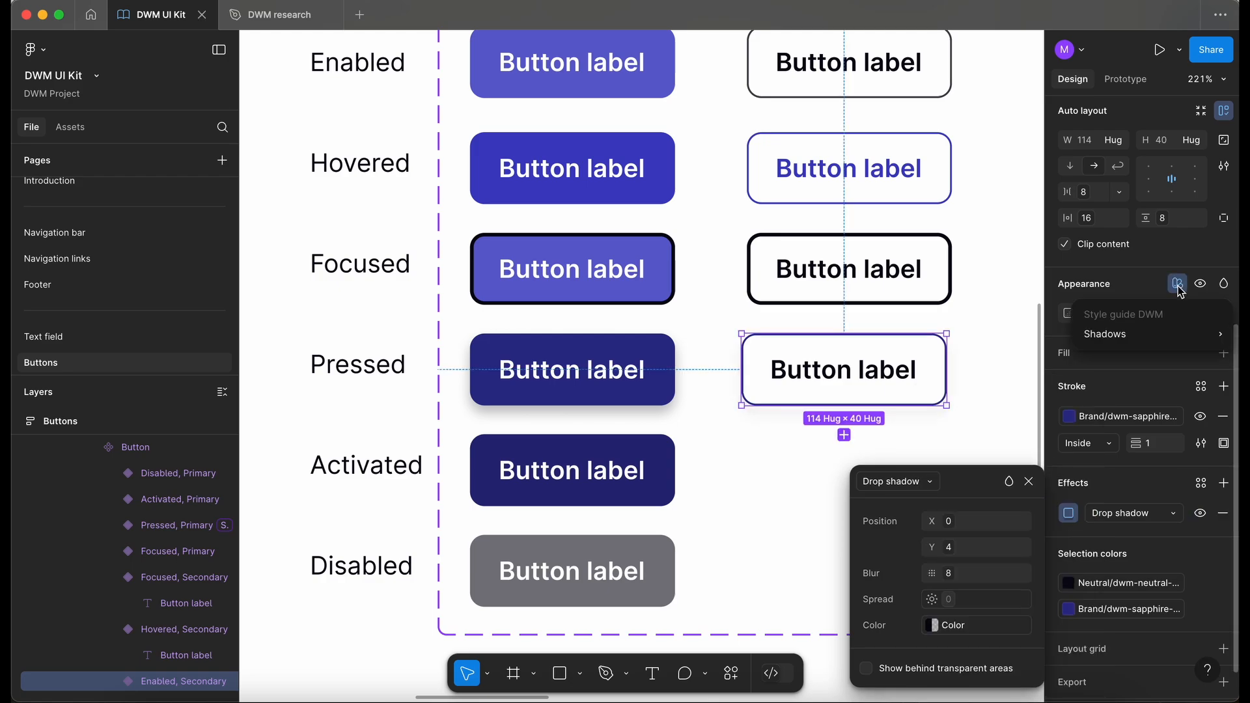
{"action": "mouse_move", "coordinate": [1158, 341]}
{"action": "left_click", "coordinate": [957, 368]}
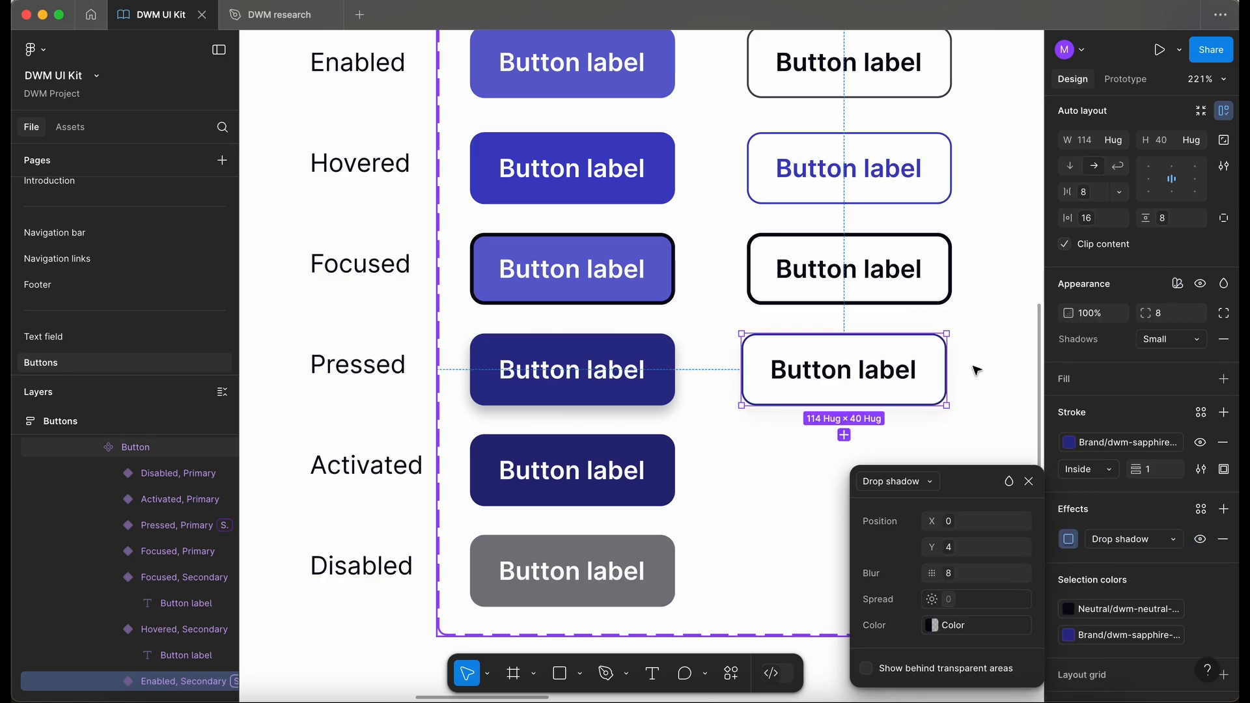
- Fill all four Secondary buttons with dwm-neutral-0
{"action": "left_click", "coordinate": [963, 402]}
{"action": "left_click", "coordinate": [1202, 406]}
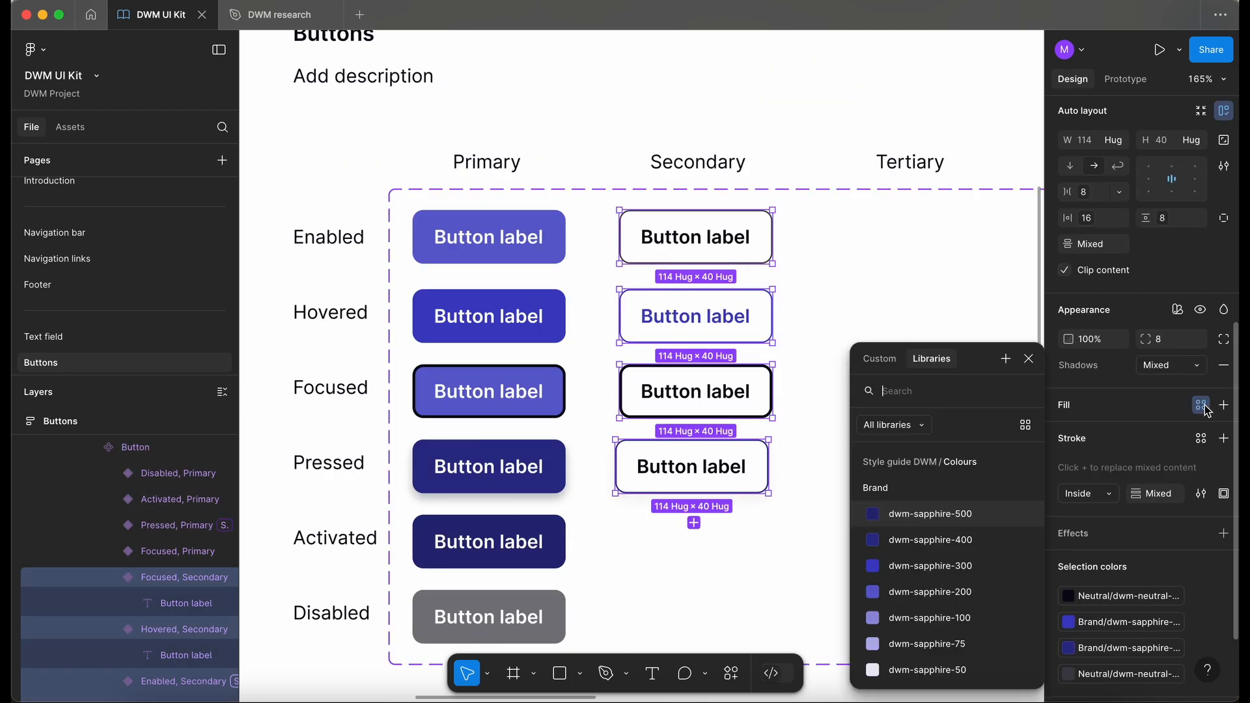
{"action": "type", "text": "ne"}
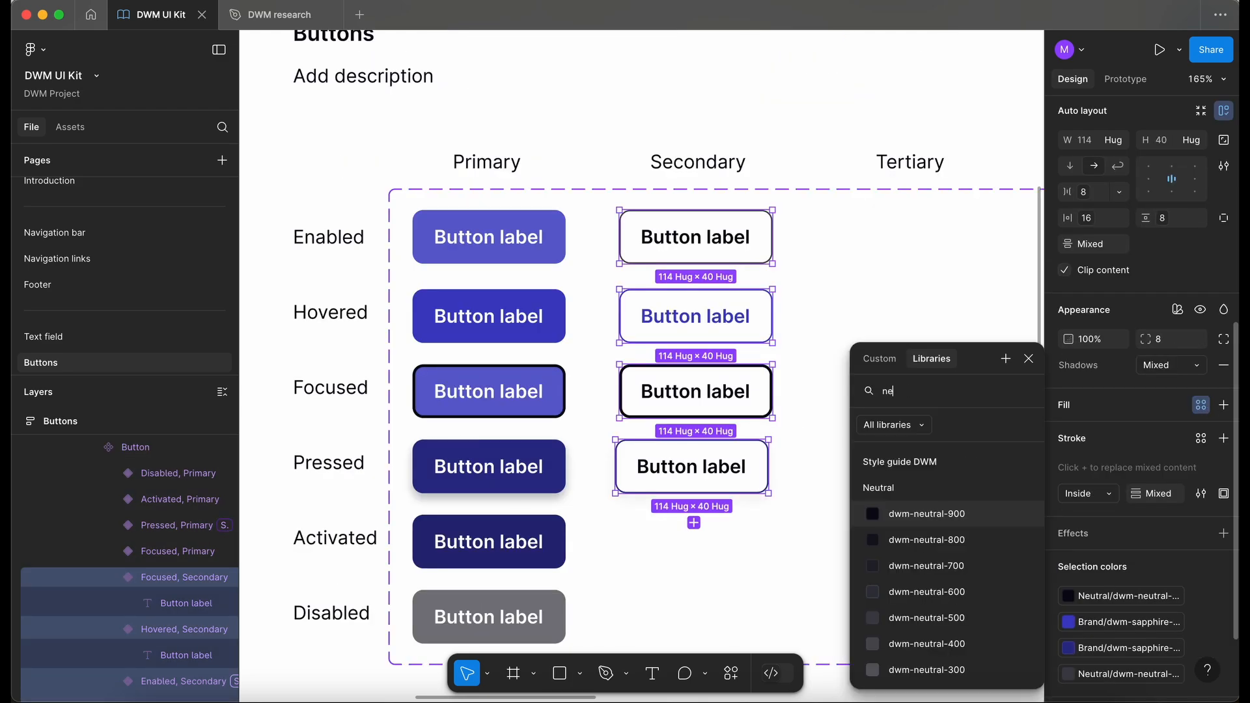
{"action": "scroll", "coordinate": [925, 576], "scroll_direction": "down", "scroll_amount": 3}
{"action": "left_click", "coordinate": [928, 670]}
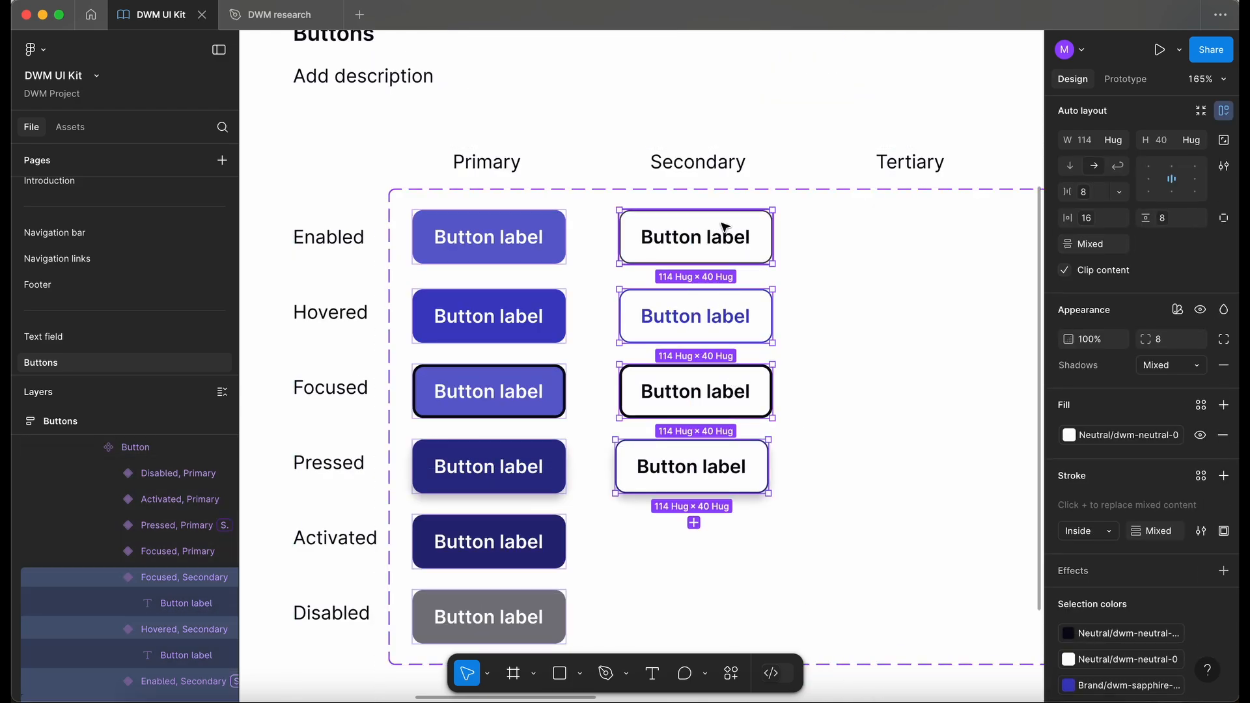
- Align the Secondary button in the Pressed row with its column and place a duplicate of it in the Activated row
{"action": "key", "text": "Escape"}
{"action": "scroll", "coordinate": [618, 324], "scroll_direction": "up", "scroll_amount": 5}
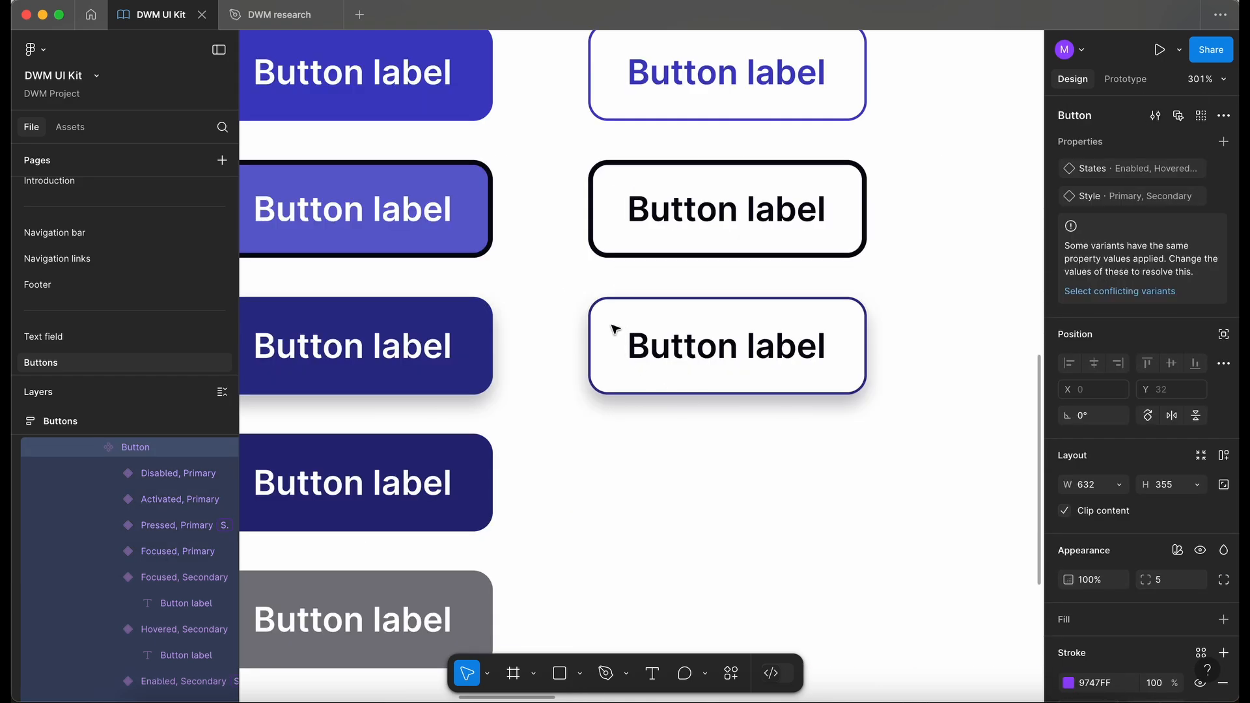
{"action": "scroll", "coordinate": [615, 329], "scroll_direction": "up", "scroll_amount": 3}
{"action": "scroll", "coordinate": [615, 329], "scroll_direction": "down", "scroll_amount": 4}
{"action": "scroll", "coordinate": [615, 328], "scroll_direction": "down", "scroll_amount": 3}
{"action": "scroll", "coordinate": [615, 329], "scroll_direction": "left", "scroll_amount": 4}
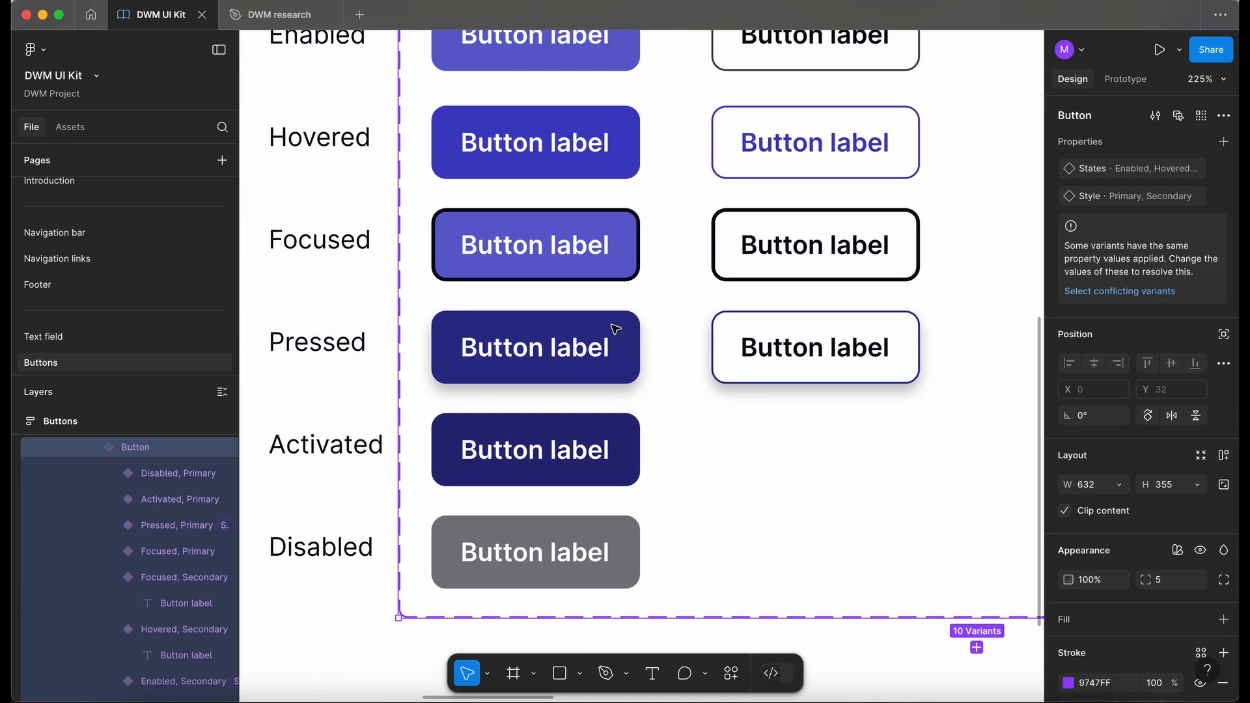
{"action": "scroll", "coordinate": [615, 329], "scroll_direction": "down", "scroll_amount": 3}
{"action": "left_click", "coordinate": [717, 388]}
{"action": "left_click_drag", "start_coordinate": [785, 449], "coordinate": [731, 399]}
- Set the States value of the fourth-row Secondary button to Pressed and that of the fifth-row one to Activated
{"action": "left_click", "coordinate": [1172, 171]}
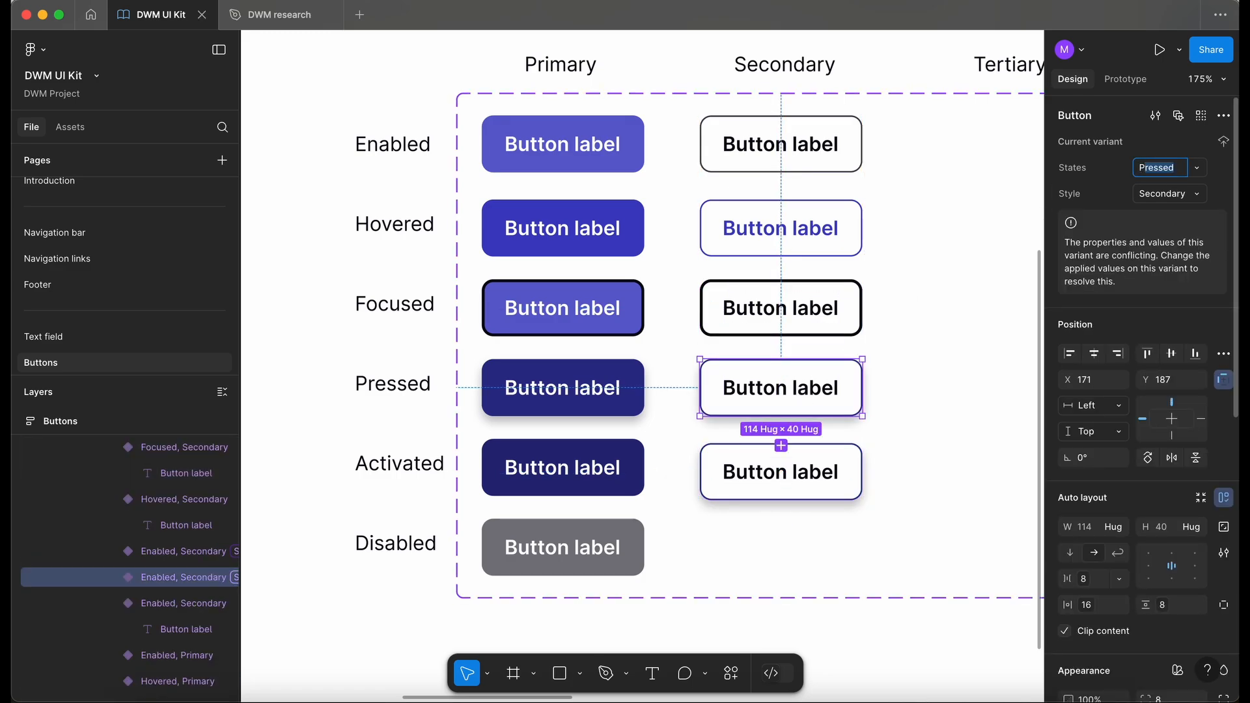
{"action": "key", "text": "Return"}
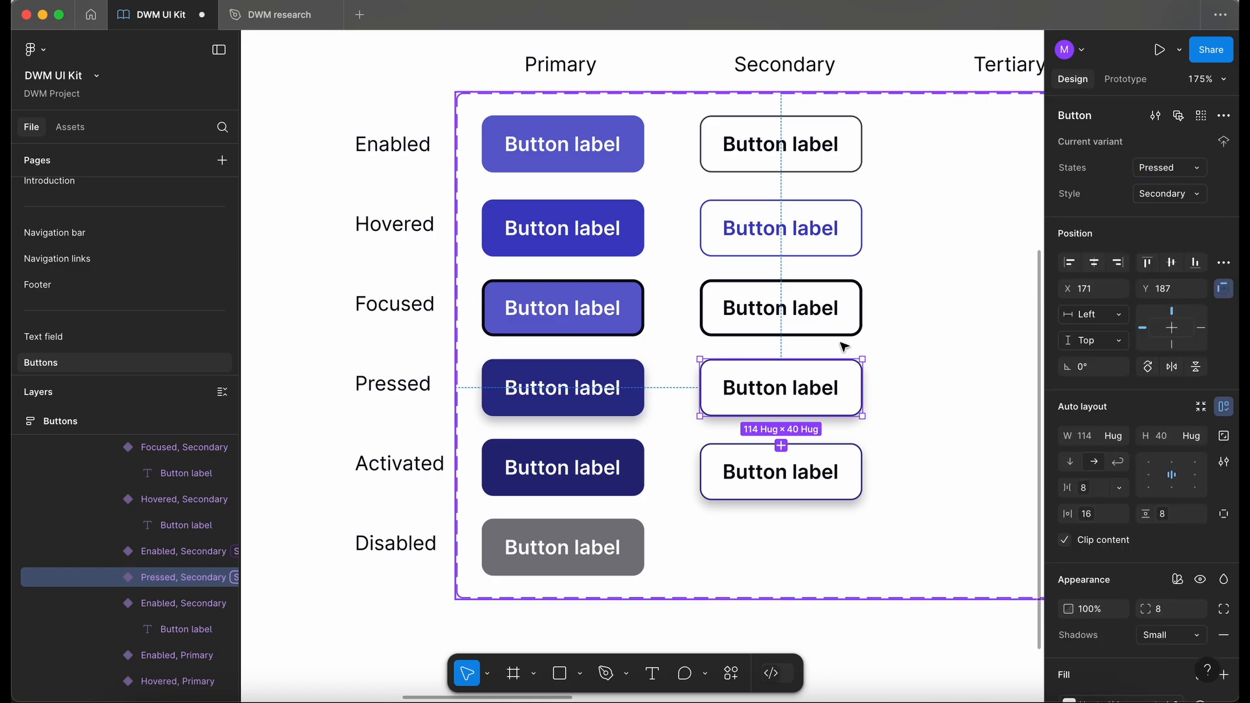
{"action": "left_click", "coordinate": [764, 446]}
{"action": "left_click", "coordinate": [1172, 172]}
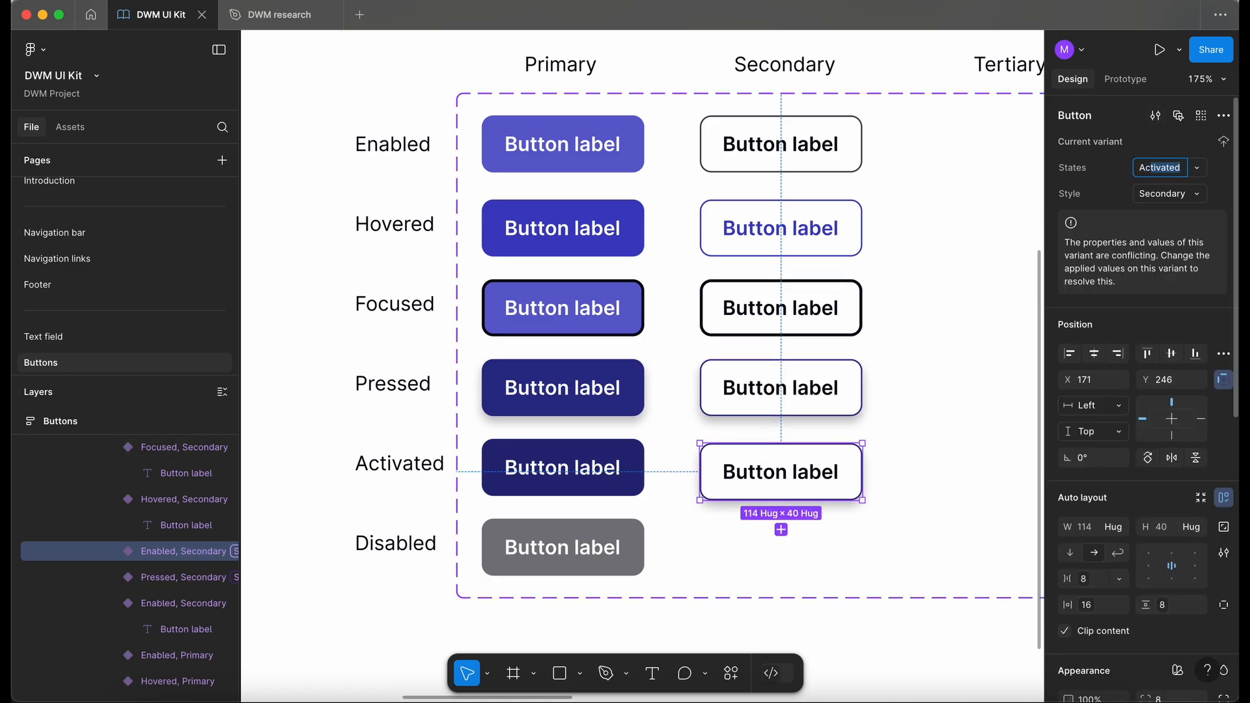
{"action": "type", "text": "Activated"}
{"action": "key", "text": "Return"}
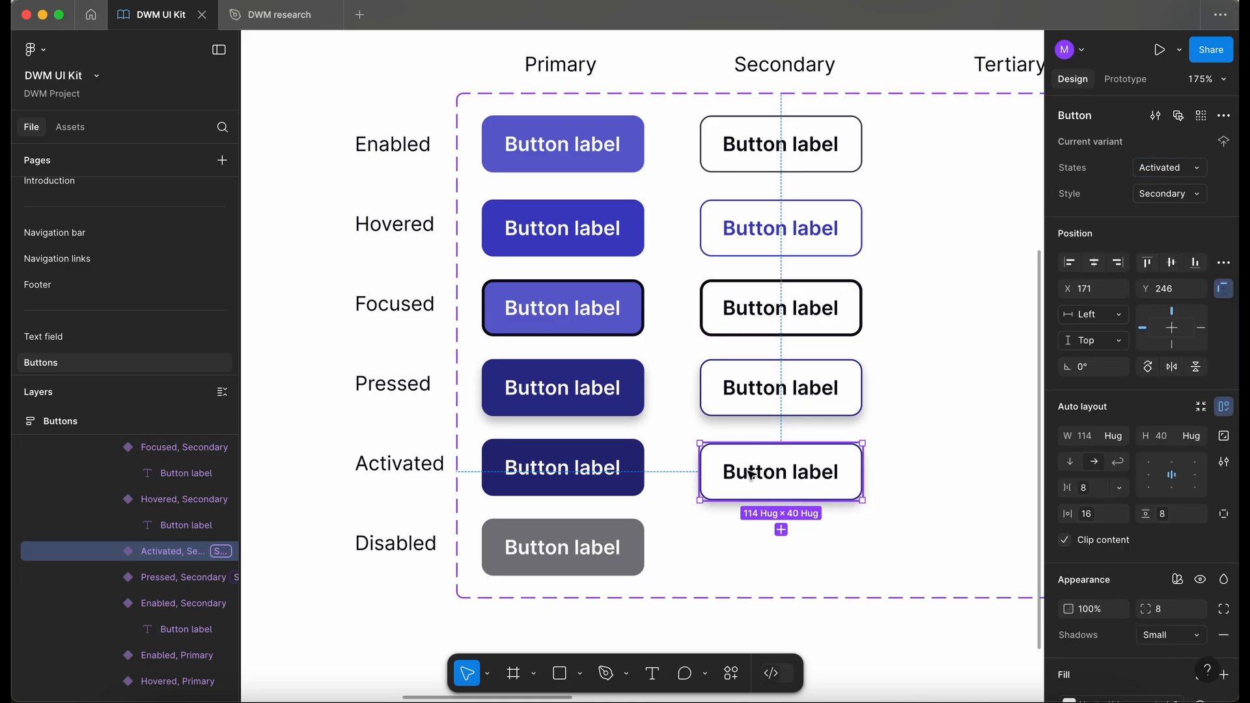
- Remove the Shadows mode from the Activated Secondary button
{"action": "left_click", "coordinate": [1224, 610]}
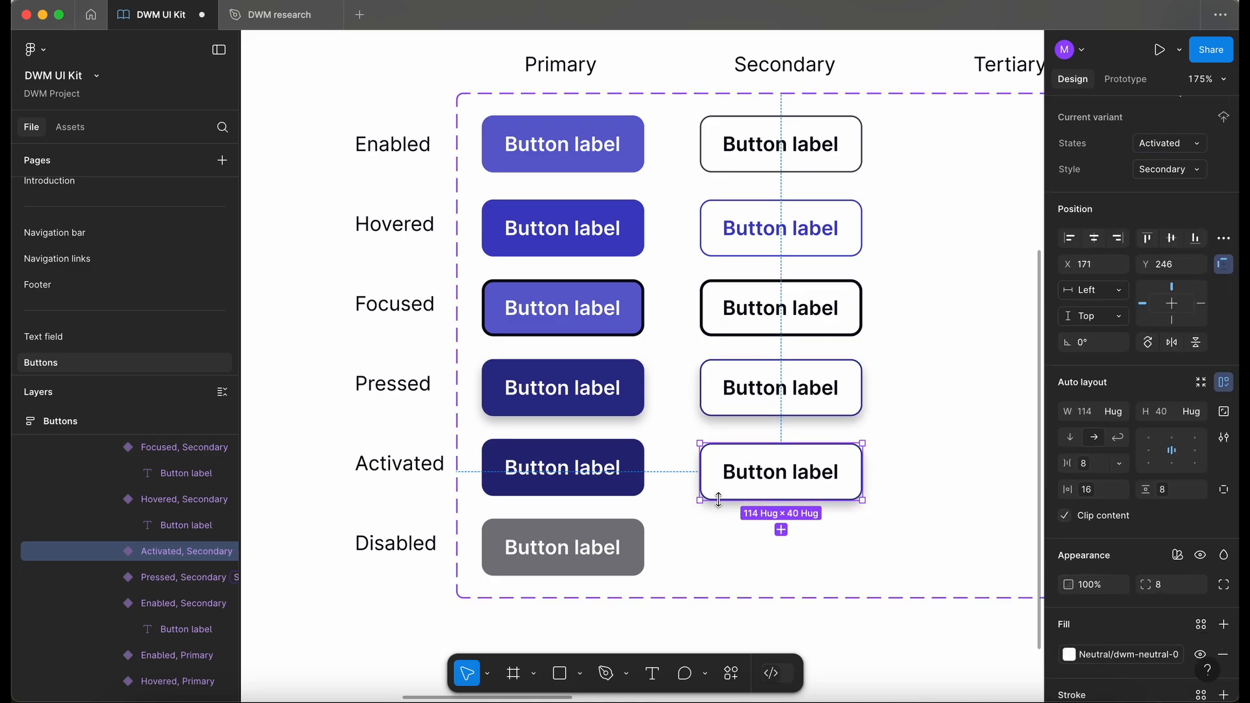
{"action": "scroll", "coordinate": [747, 506], "scroll_direction": "up", "scroll_amount": 3, "text": "ctrl"}
{"action": "scroll", "coordinate": [748, 510], "scroll_direction": "down", "scroll_amount": 2}
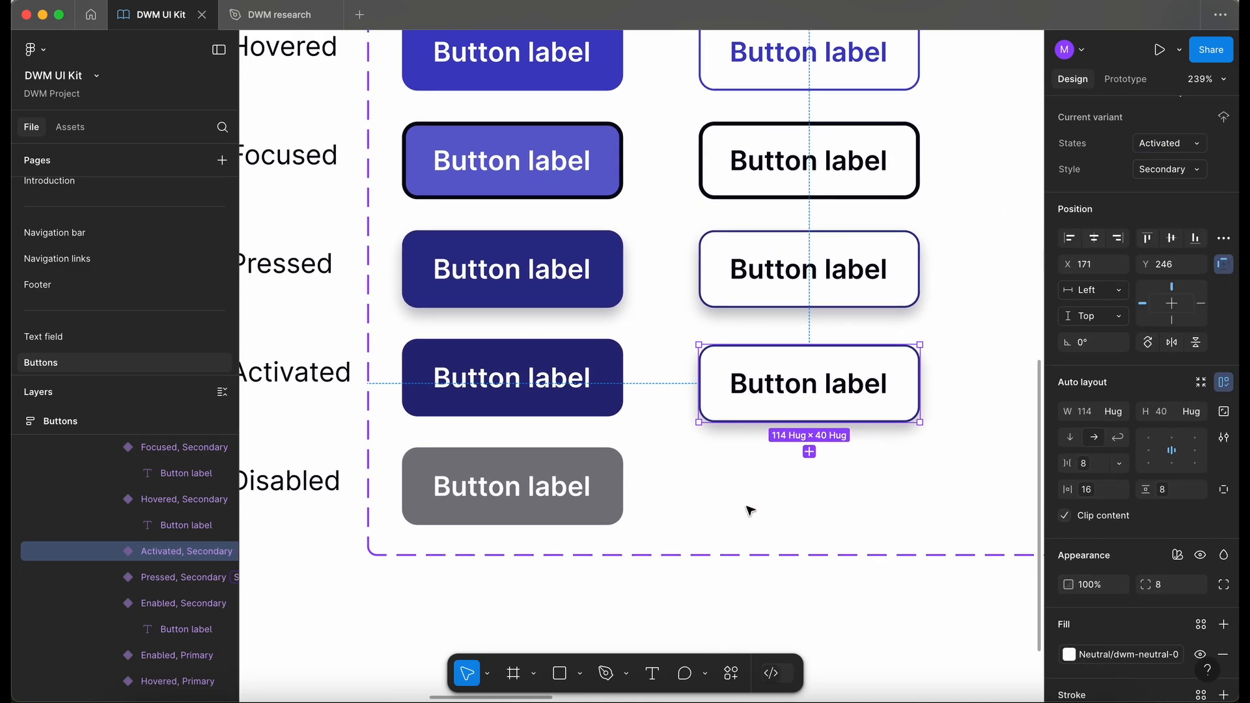
- Set the Activated Secondary button's stroke to dwm-sapphire-500, matching the Activated Primary fill, with a thickness of 2
{"action": "left_click", "coordinate": [581, 393]}
{"action": "left_click", "coordinate": [1080, 655]}
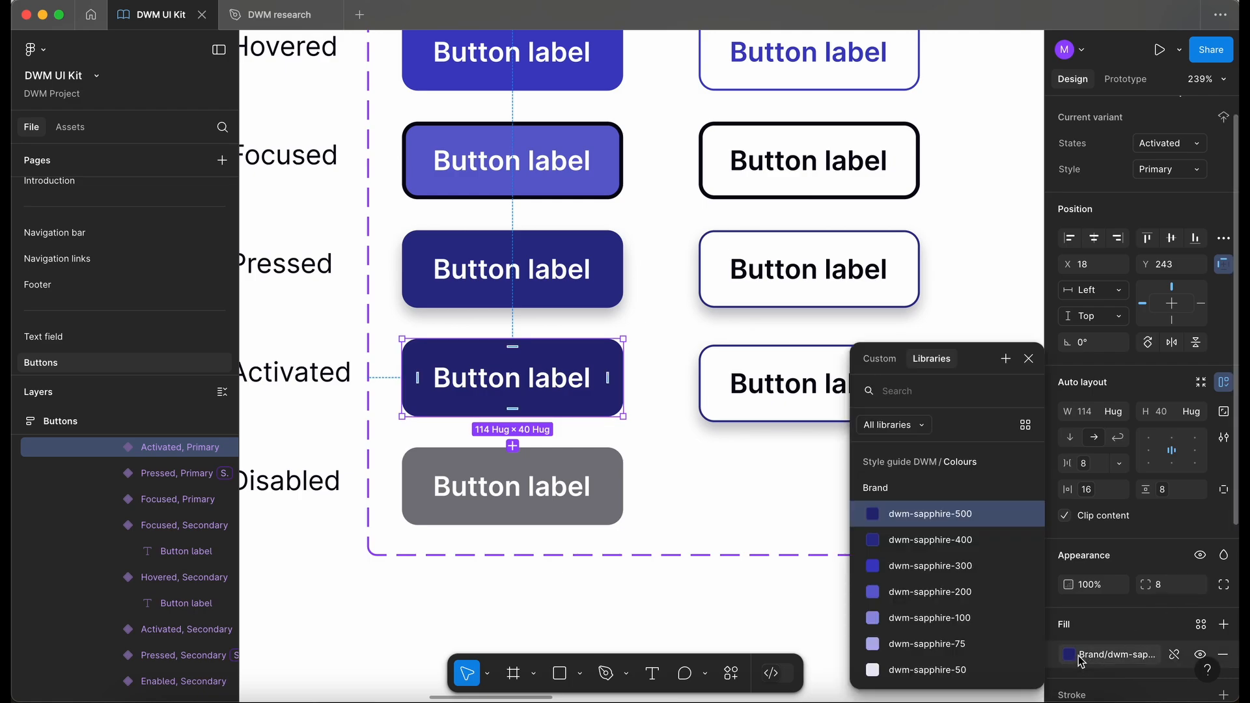
{"action": "left_click", "coordinate": [708, 464]}
{"action": "left_click", "coordinate": [723, 393]}
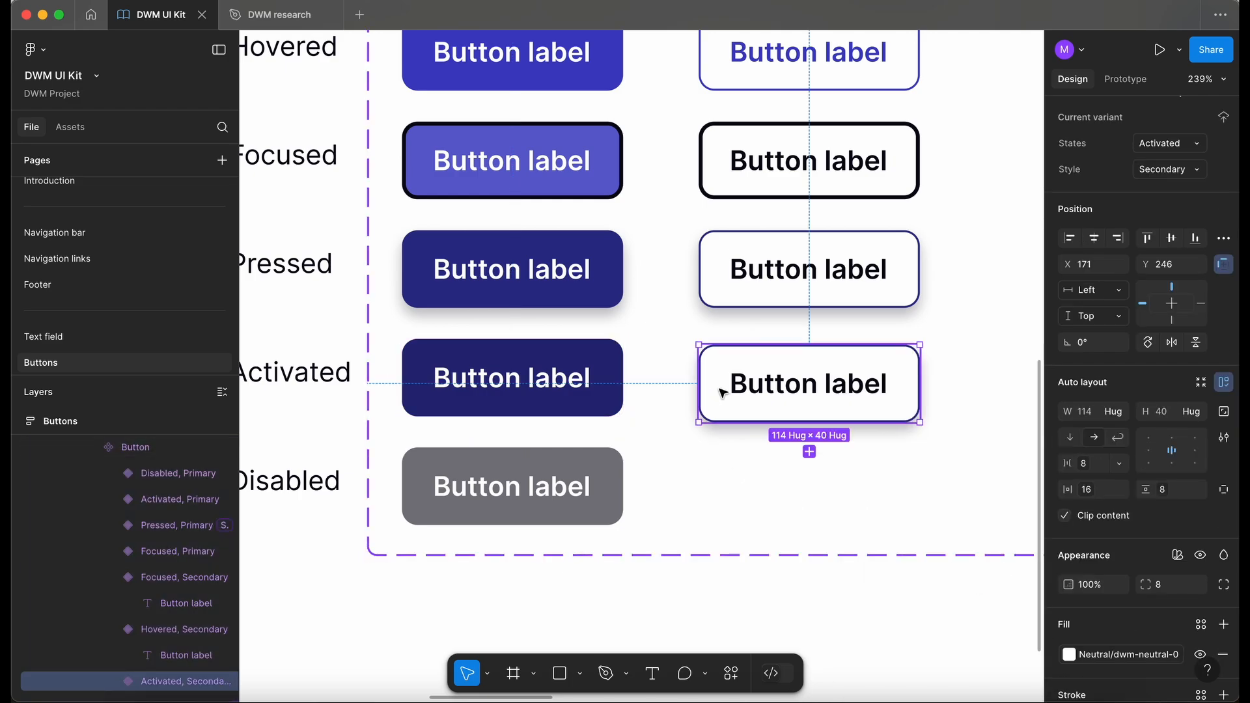
{"action": "scroll", "coordinate": [1126, 623], "scroll_direction": "down", "scroll_amount": 3}
{"action": "left_click", "coordinate": [1100, 565]}
{"action": "left_click", "coordinate": [964, 526]}
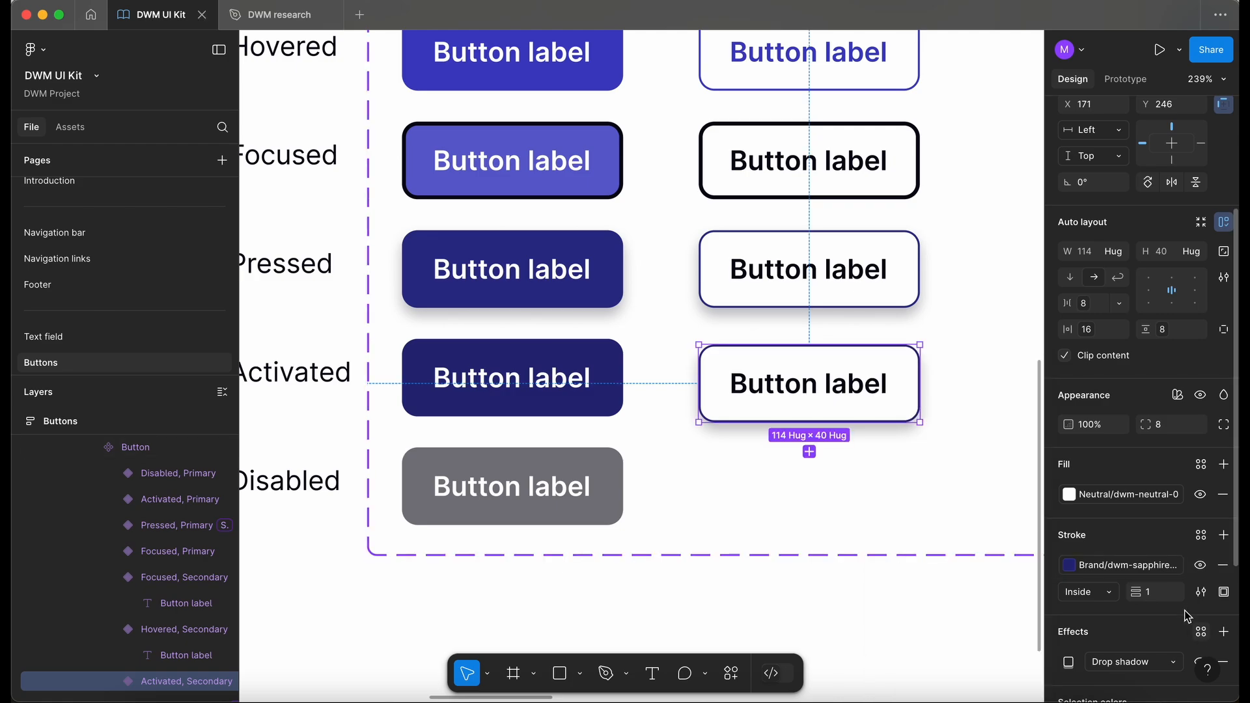
{"action": "type", "text": "2"}
{"action": "key", "text": "Return"}
{"action": "left_click", "coordinate": [752, 500]}
{"action": "scroll", "coordinate": [752, 500], "scroll_direction": "down", "scroll_amount": 2}
{"action": "left_click", "coordinate": [763, 417]}
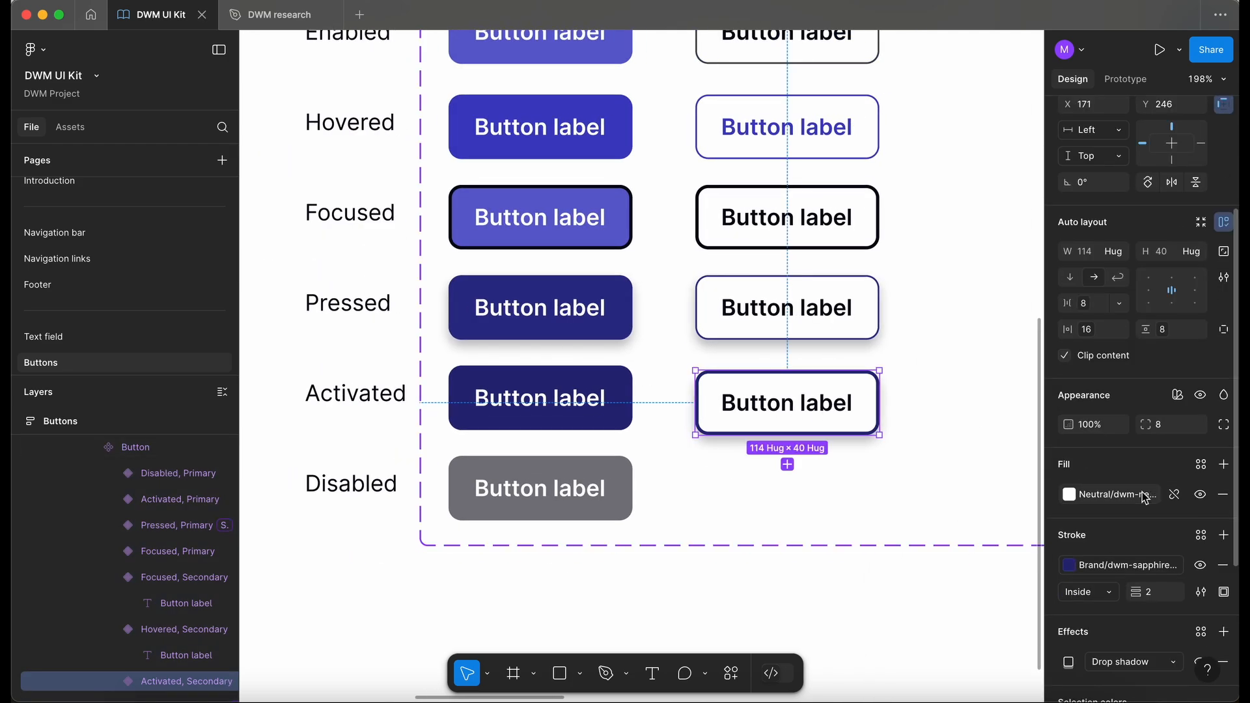
- Remove the drop shadow effect from the Activated Secondary button
{"action": "scroll", "coordinate": [1207, 596], "scroll_direction": "down", "scroll_amount": 2}
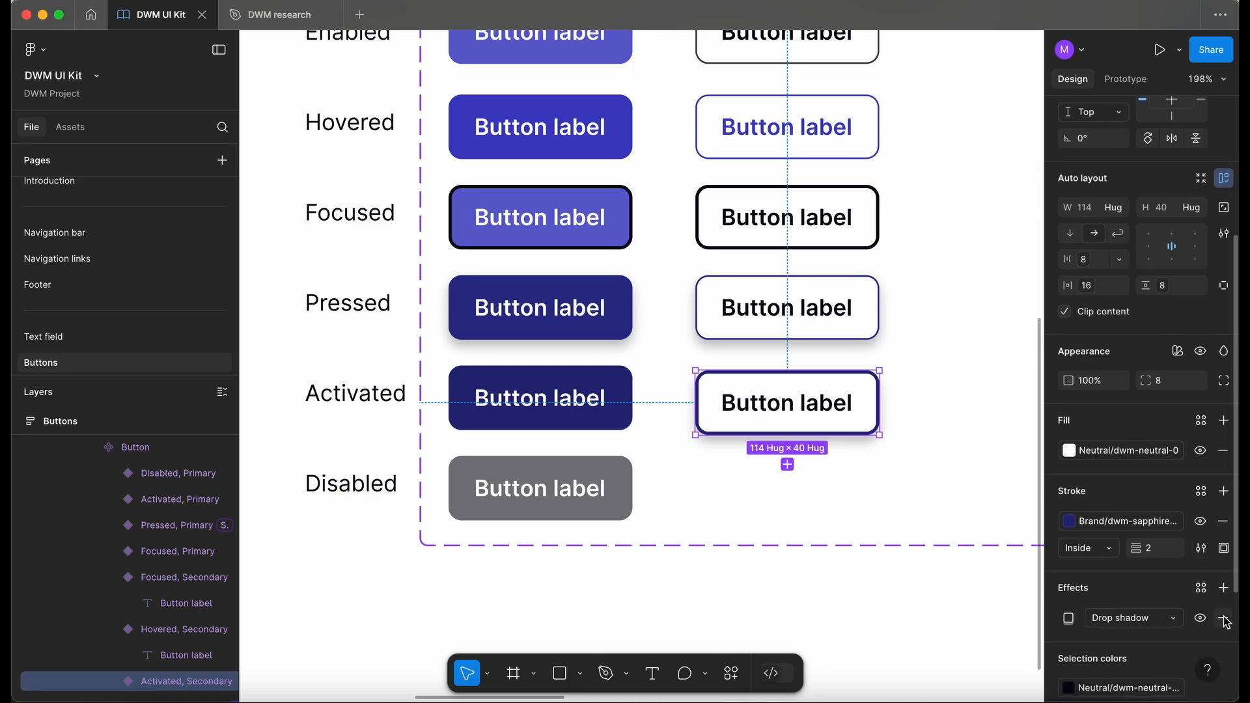
{"action": "left_click", "coordinate": [1224, 619]}
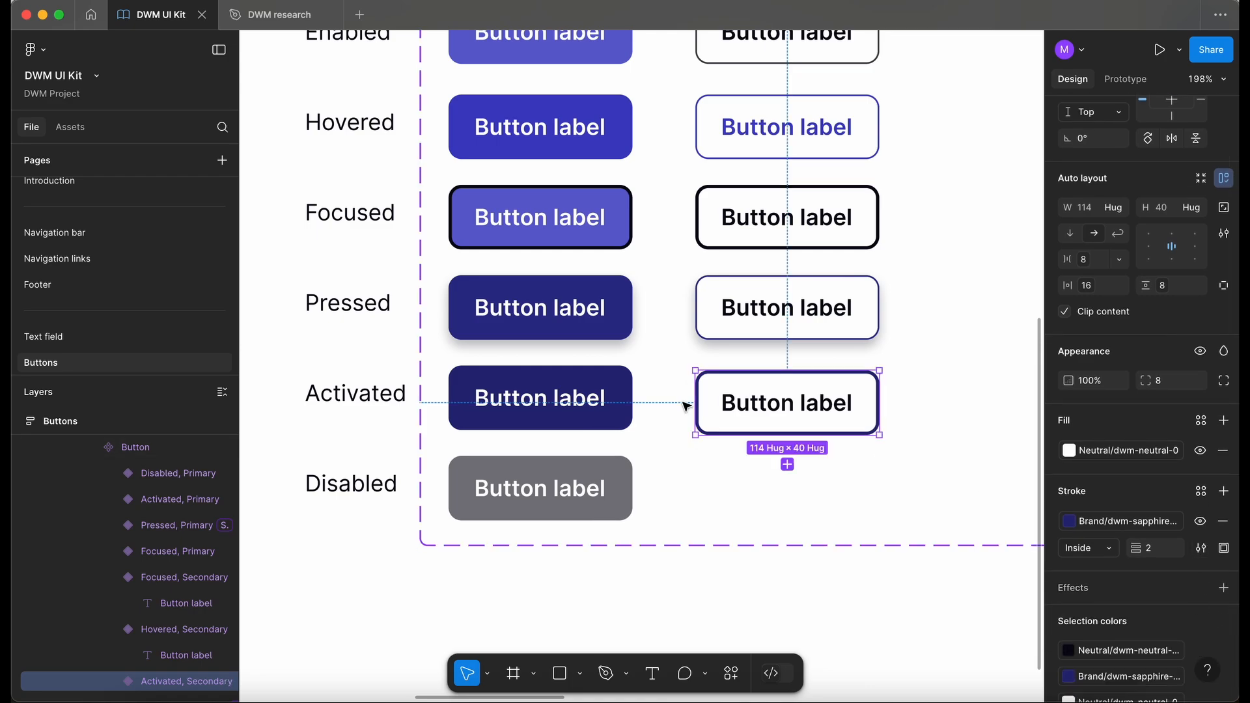
{"action": "left_click", "coordinate": [699, 487]}
- Duplicate the Enabled Secondary button and place the copy in the Disabled row of the Secondary column
{"action": "scroll", "coordinate": [710, 487], "scroll_direction": "up", "scroll_amount": 2}
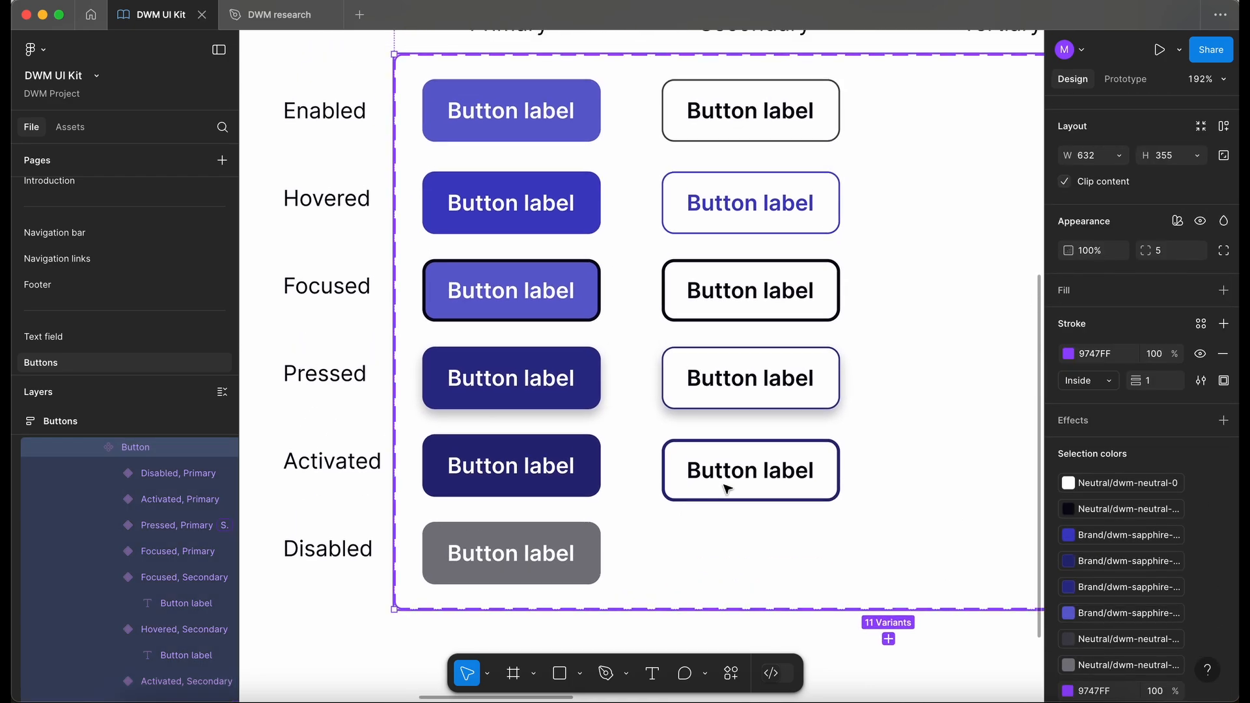
{"action": "scroll", "coordinate": [731, 481], "scroll_direction": "down", "scroll_amount": 1}
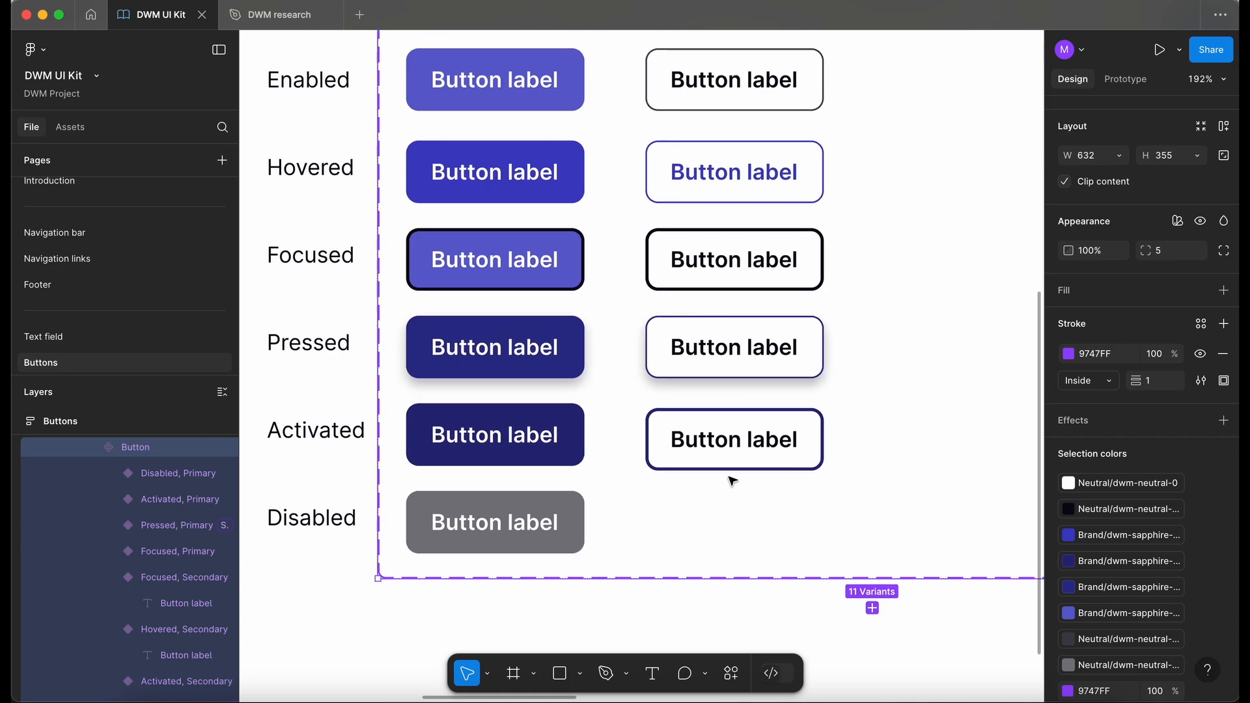
{"action": "left_click", "coordinate": [703, 93]}
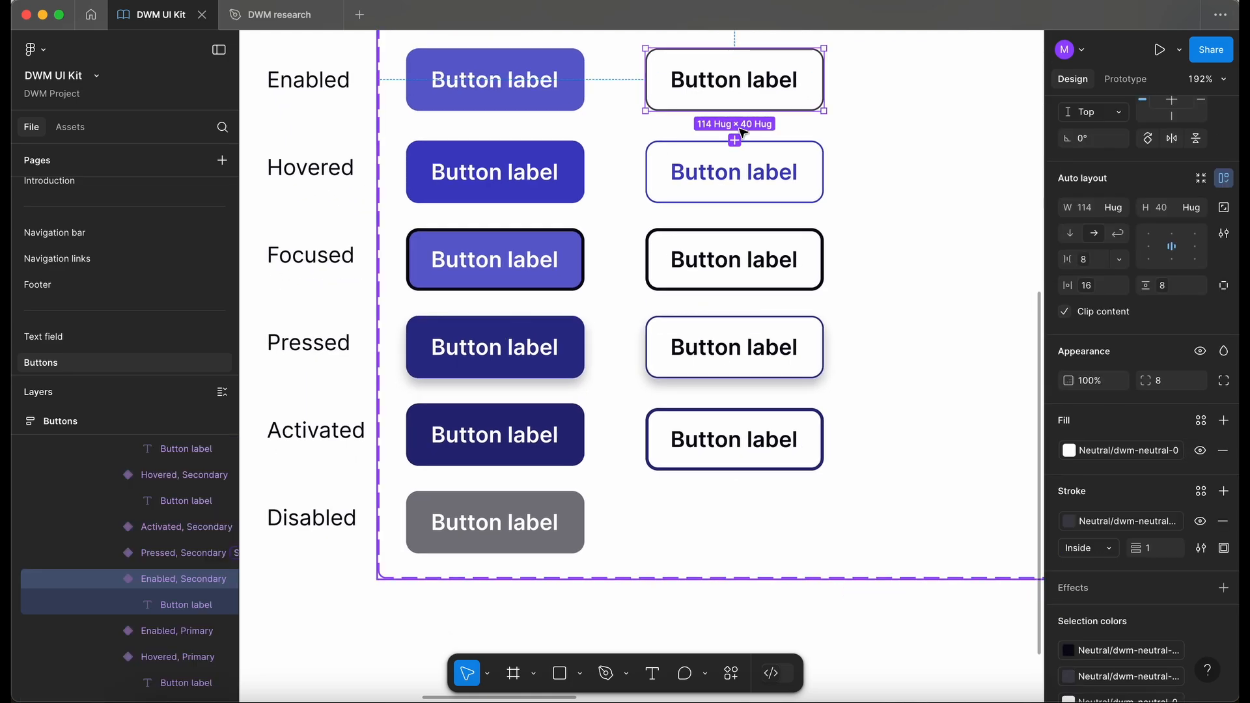
{"action": "key", "text": "super+d"}
{"action": "left_click_drag", "start_coordinate": [761, 101], "coordinate": [758, 532]}
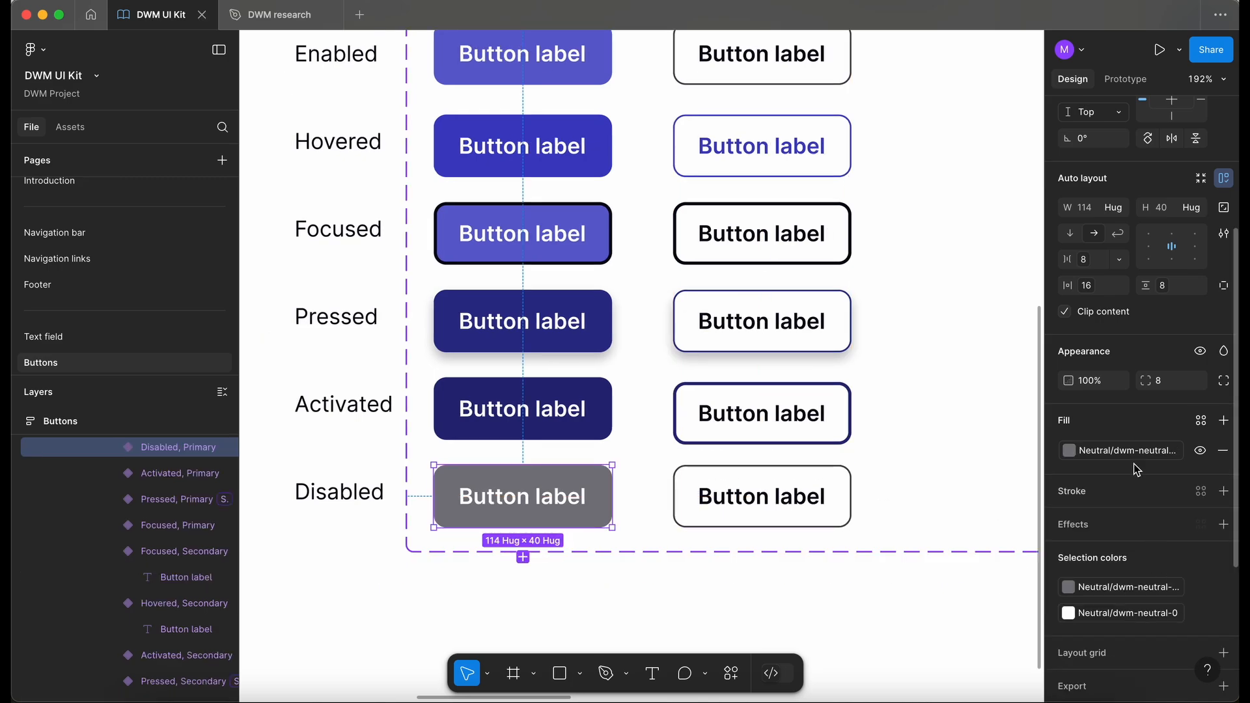
- Set the label colour and stroke of the Secondary button in the Disabled row to dwm-neutral-100, matching the Disabled Primary fill
{"action": "left_click", "coordinate": [1132, 454]}
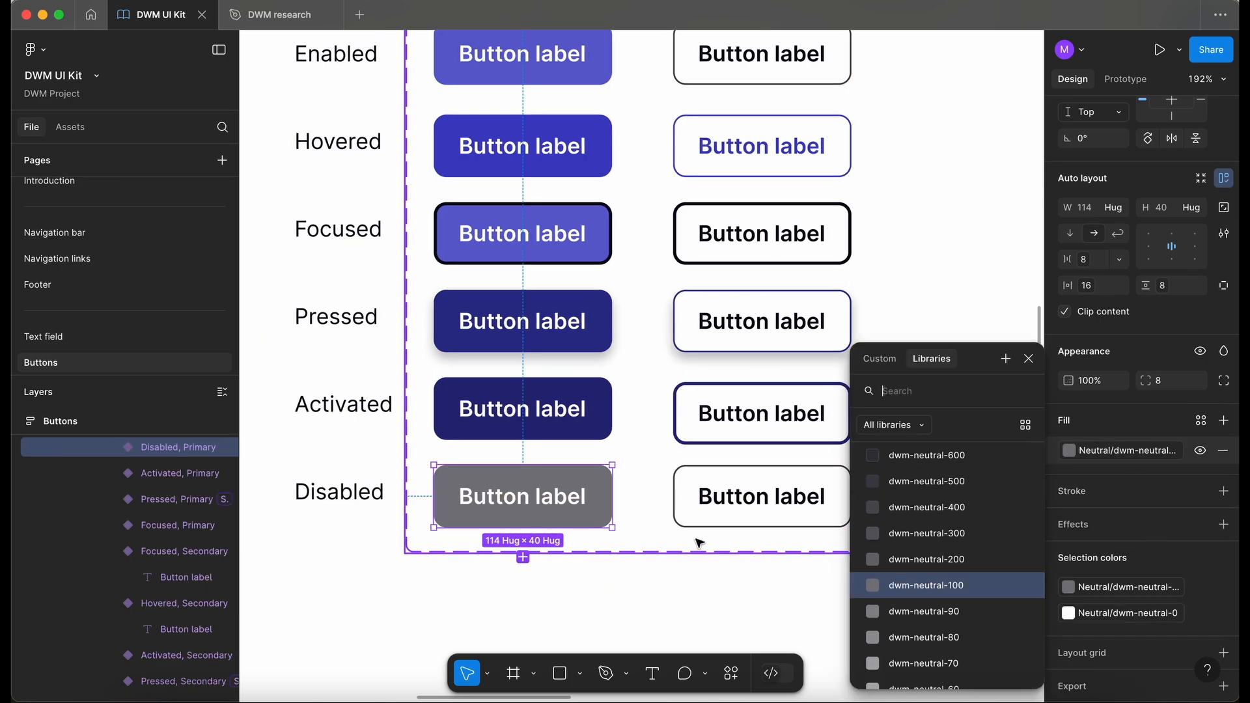
{"action": "left_click", "coordinate": [784, 496]}
{"action": "double_click", "coordinate": [777, 492]}
{"action": "left_click", "coordinate": [1118, 535]}
{"action": "type", "text": "ne"}
{"action": "scroll", "coordinate": [925, 564], "scroll_direction": "down", "scroll_amount": 4}
{"action": "left_click", "coordinate": [923, 564]}
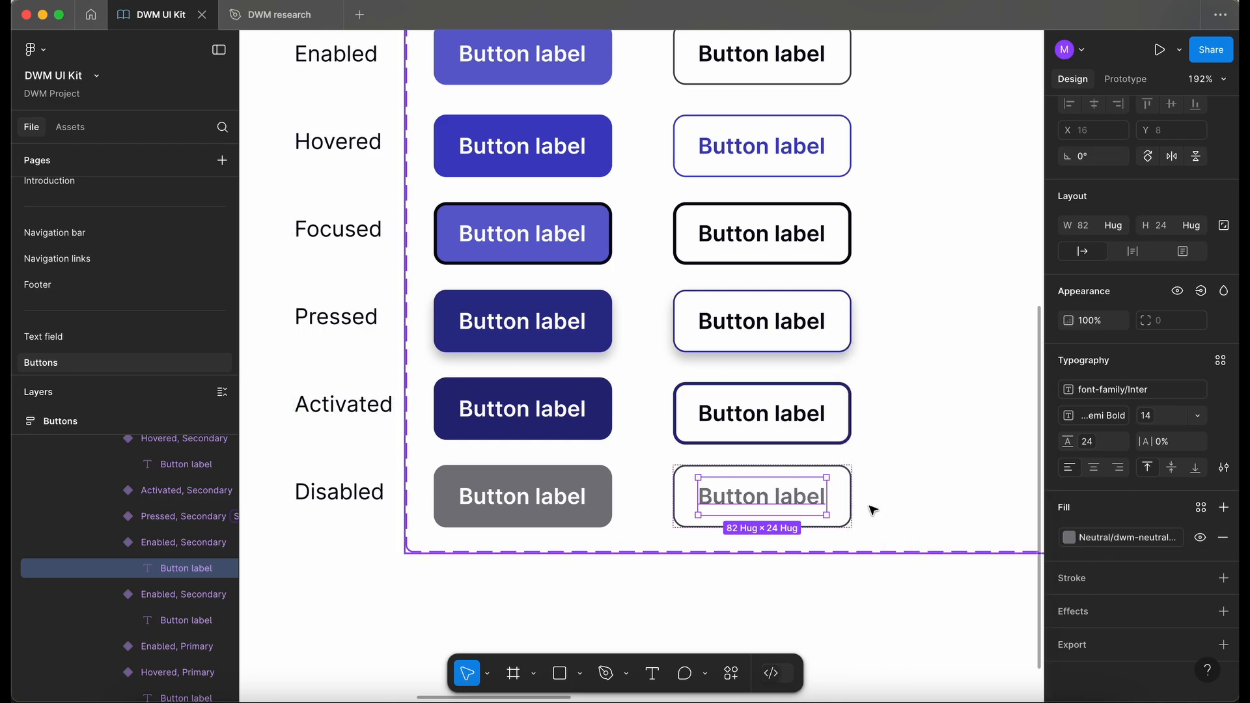
{"action": "left_click", "coordinate": [849, 483]}
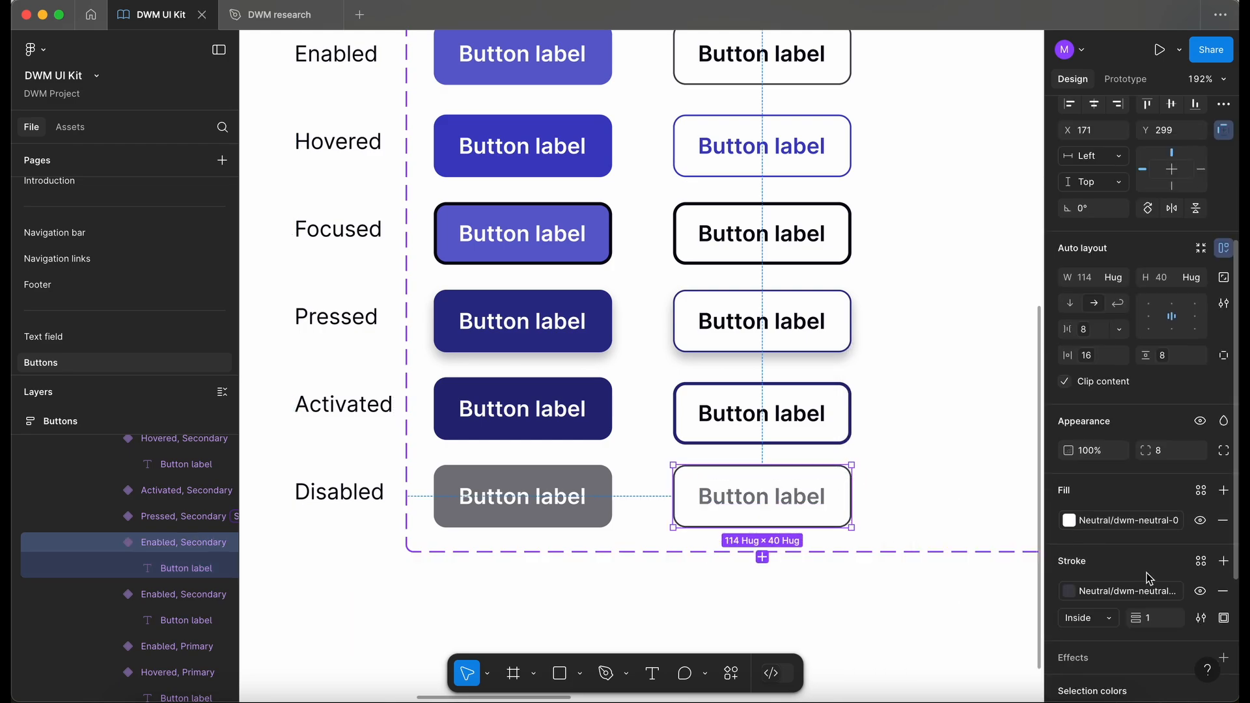
{"action": "left_click", "coordinate": [1091, 594]}
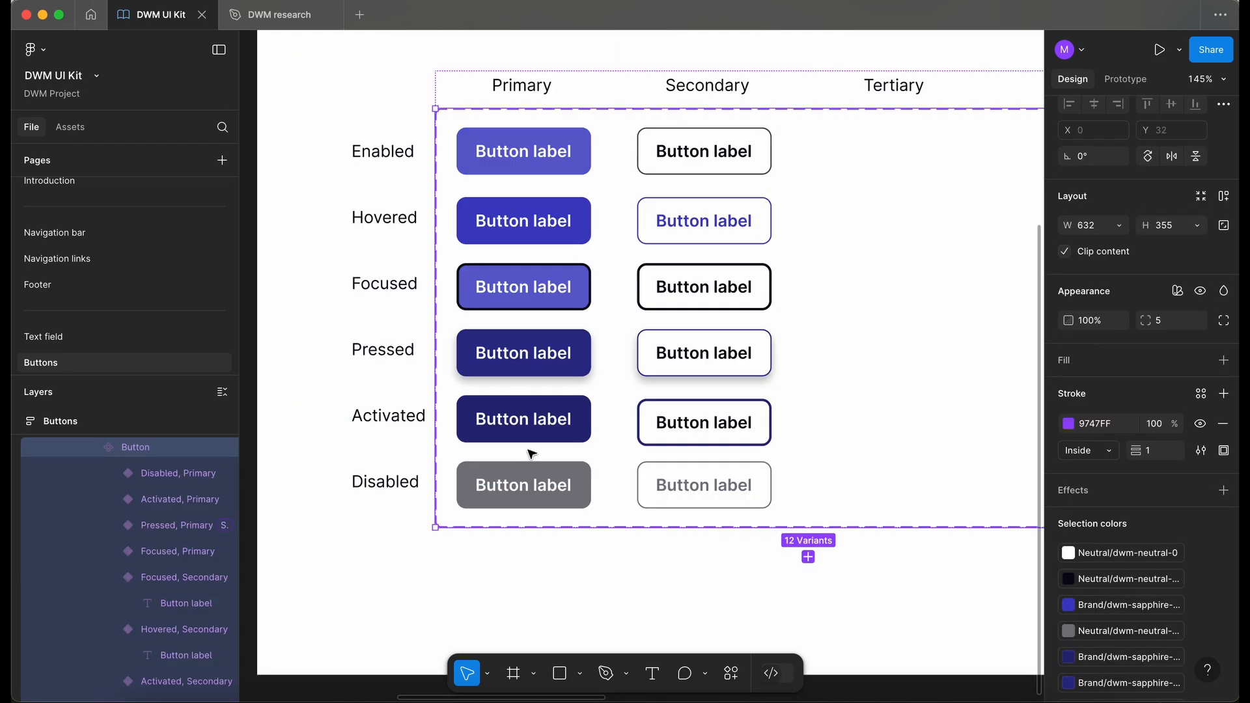
{"action": "scroll", "coordinate": [532, 454], "scroll_direction": "up", "scroll_amount": 1}
{"action": "scroll", "coordinate": [625, 433], "scroll_direction": "up", "scroll_amount": 3}
{"action": "scroll", "coordinate": [626, 435], "scroll_direction": "down", "scroll_amount": 2}
{"action": "scroll", "coordinate": [625, 435], "scroll_direction": "down", "scroll_amount": 1}
{"action": "scroll", "coordinate": [625, 435], "scroll_direction": "right", "scroll_amount": 3}
{"action": "scroll", "coordinate": [625, 435], "scroll_direction": "up", "scroll_amount": 2}
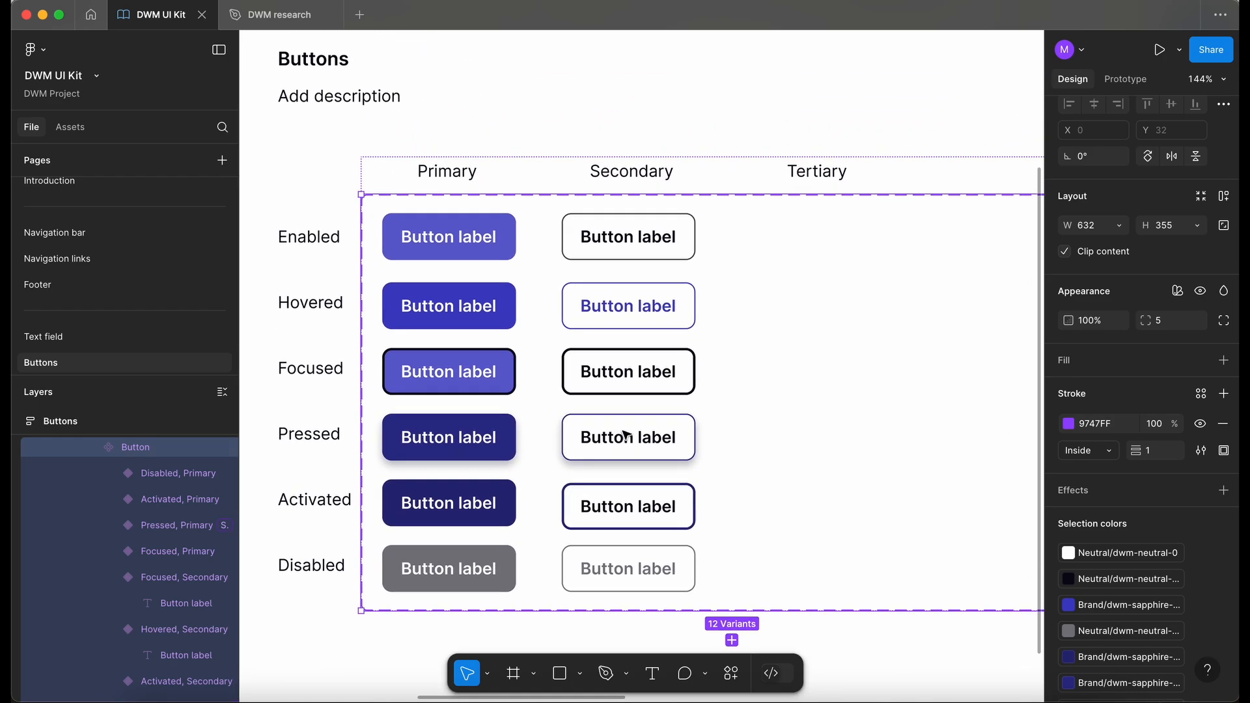